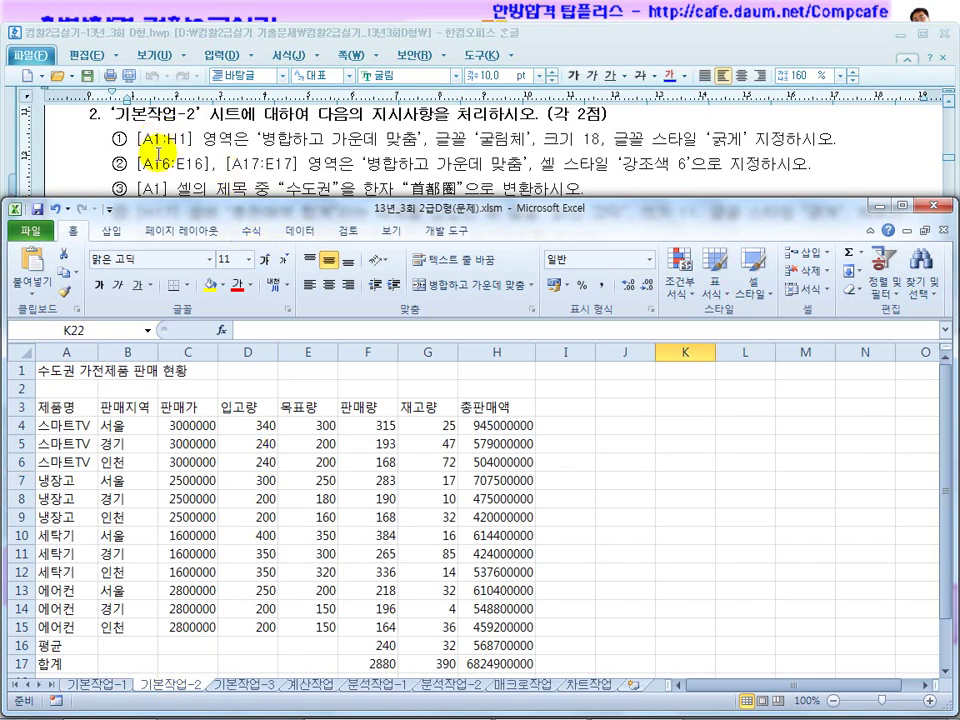
Merge and center cells A1:H1 and format the title in 굴림체, size 18, bold
left_click_drag(45, 369, 492, 366)
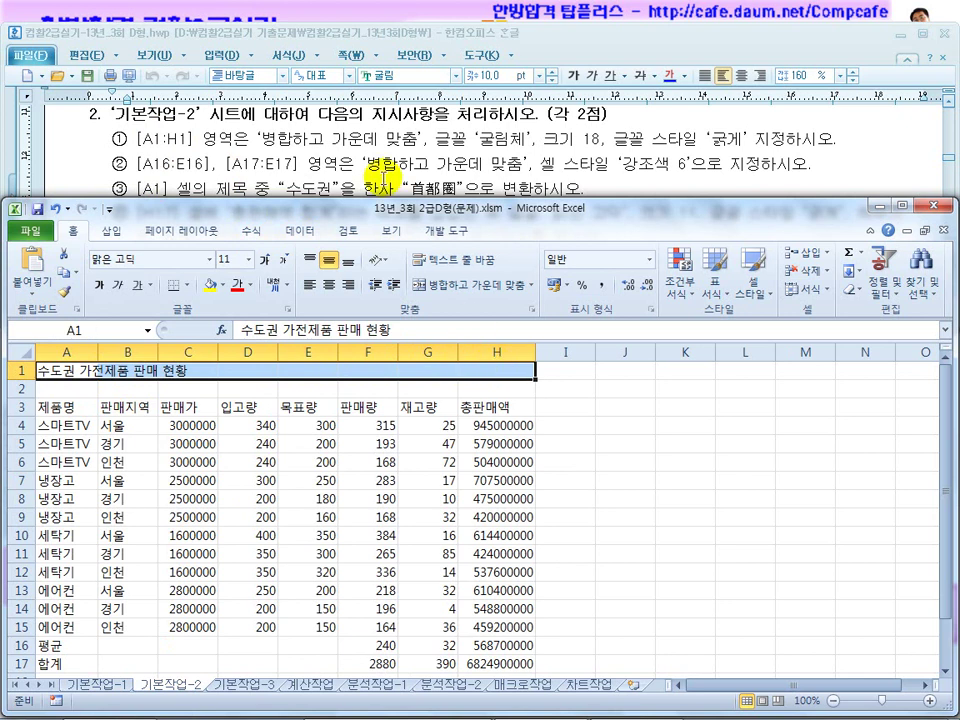
left_click(428, 287)
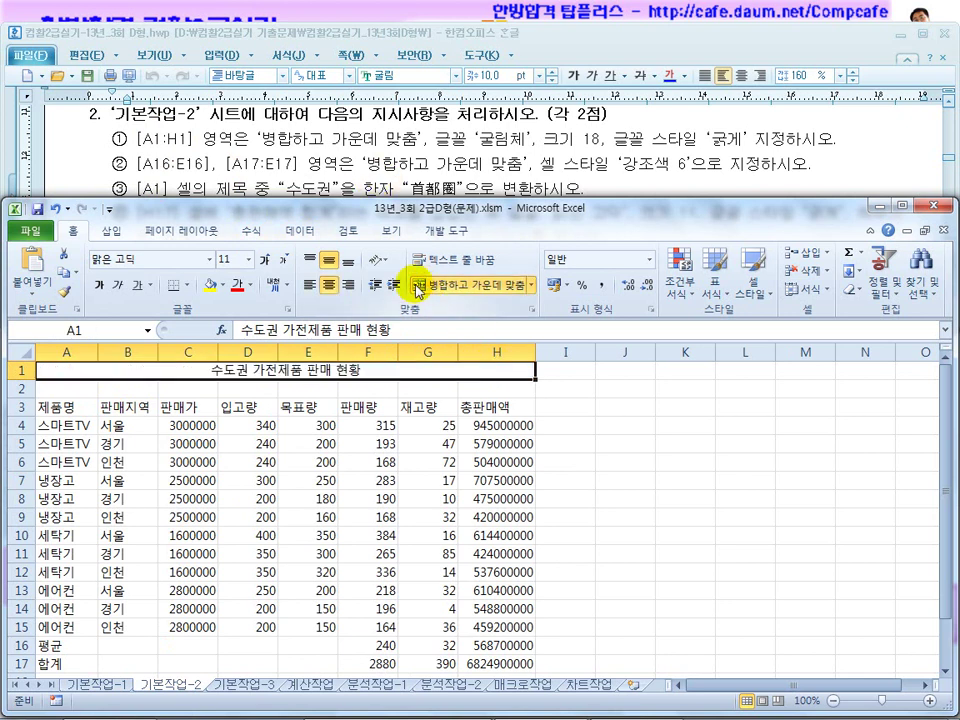
left_click(168, 257)
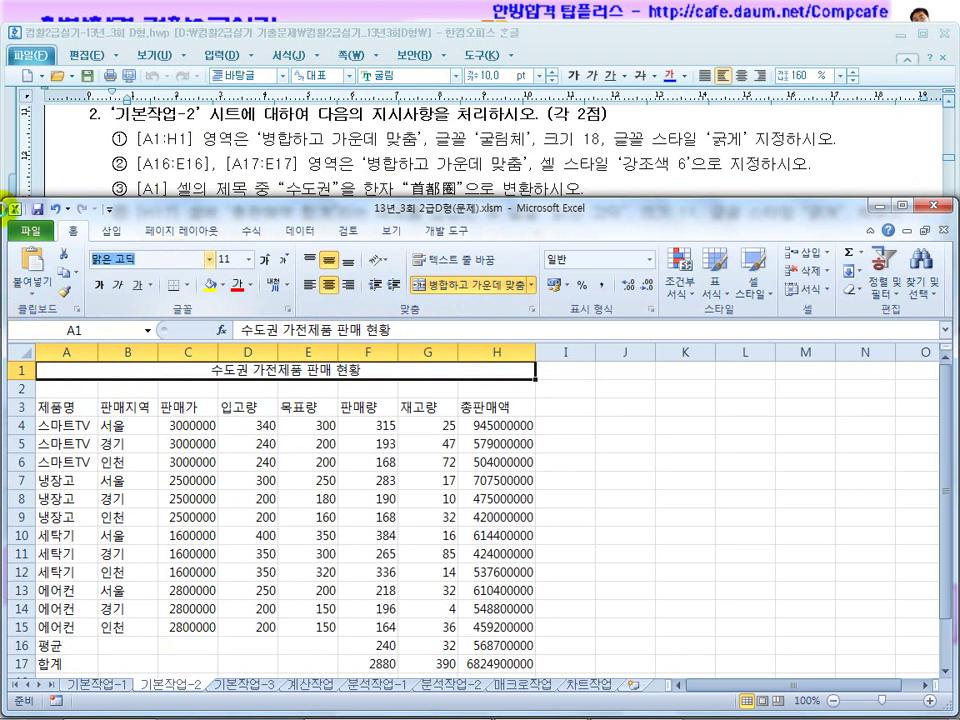
type("rnffl")
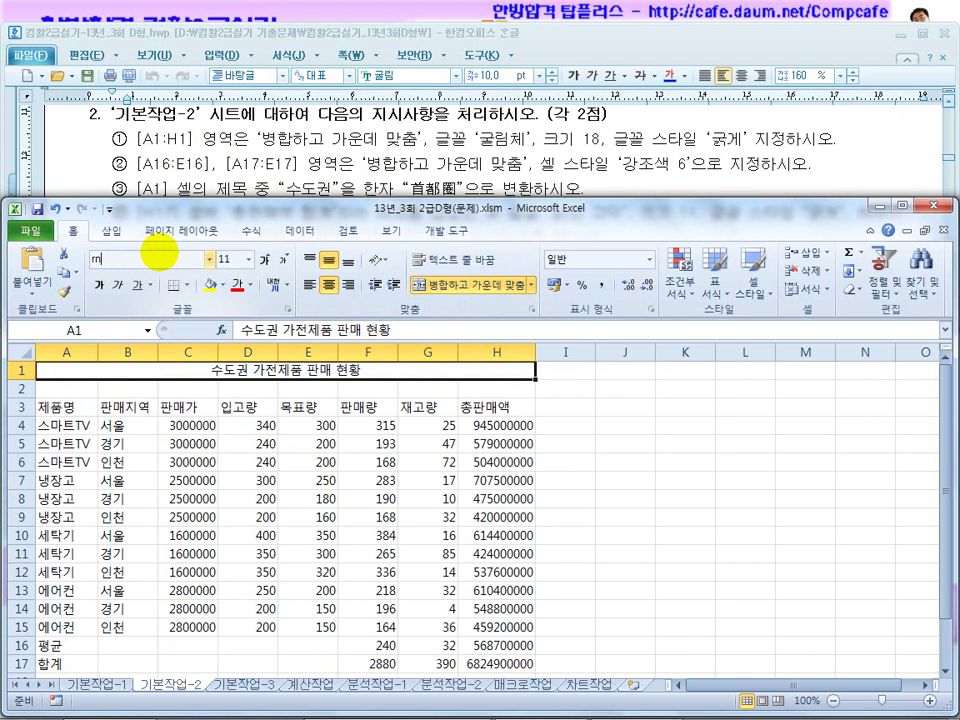
key("Tab")
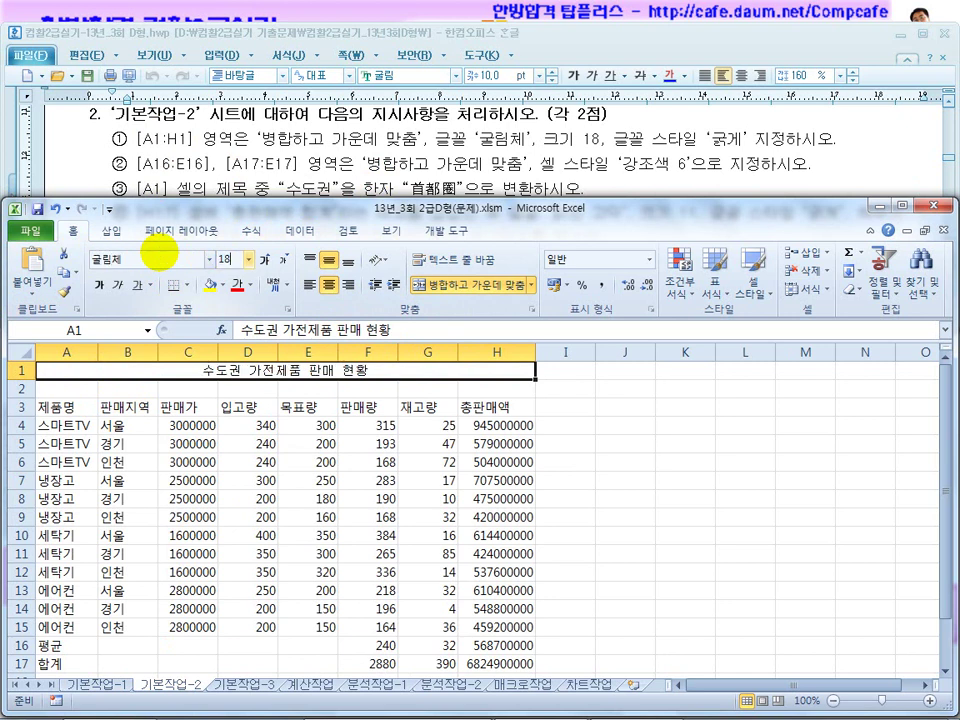
type("18")
key("Return")
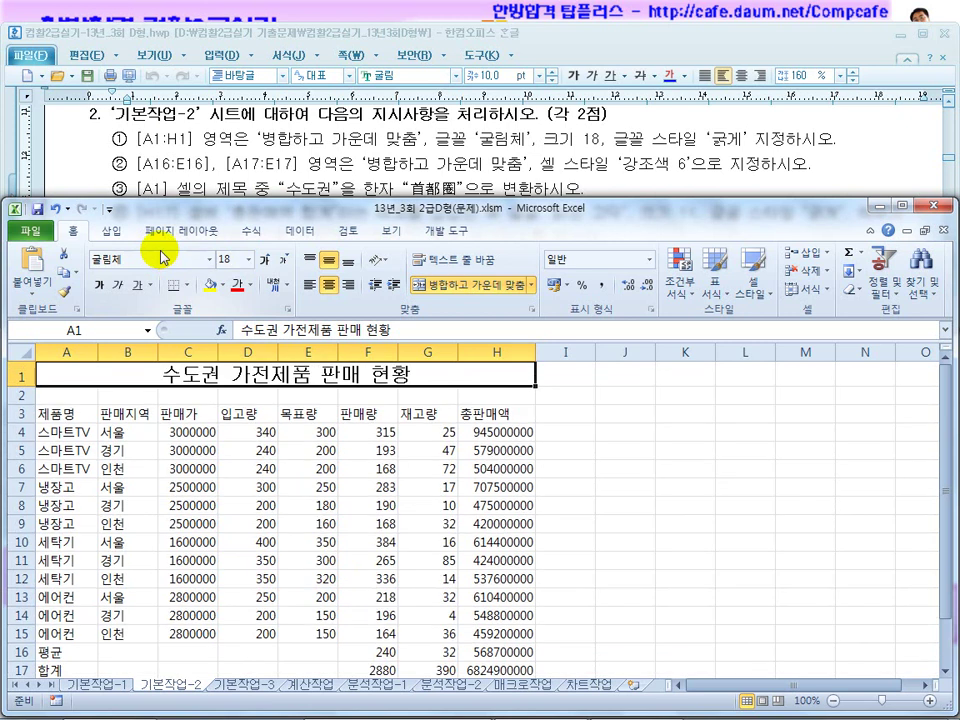
left_click(100, 287)
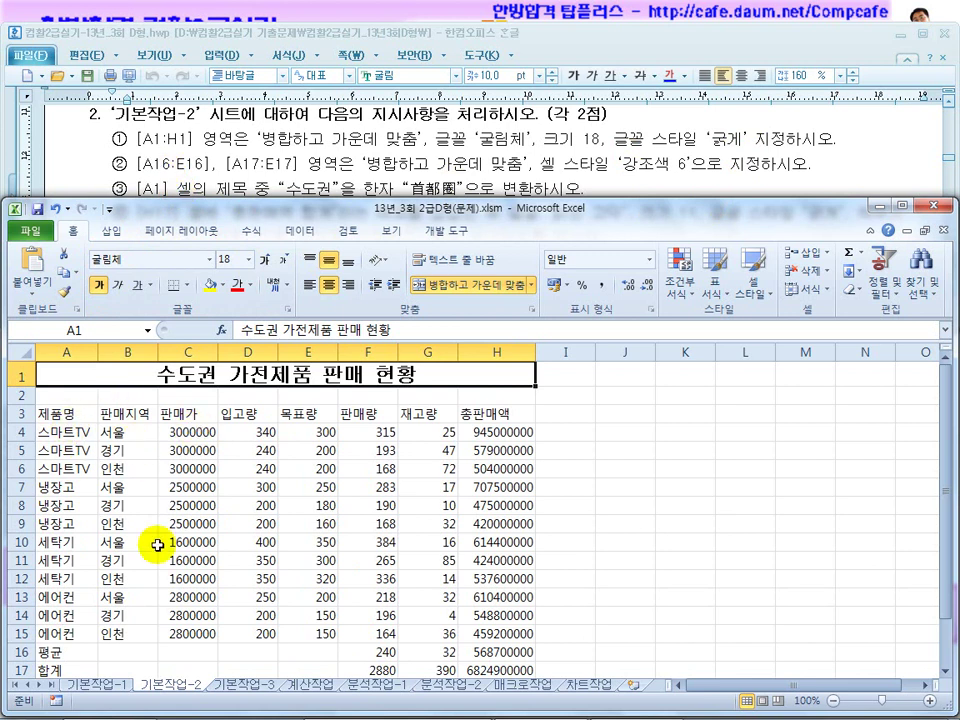
Merge and center A16:E16 and A17:E17 as separate ranges and apply the 강조색6 cell style to both
left_click_drag(62, 651, 308, 654)
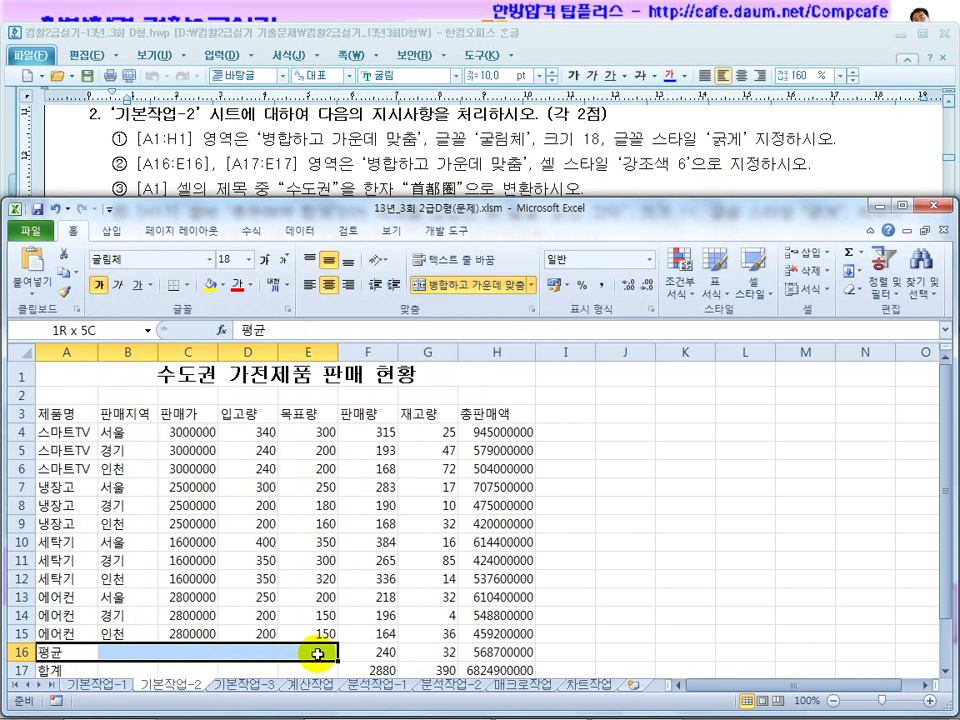
left_click_drag(318, 654, 318, 654)
scroll(232, 515, "down", 2)
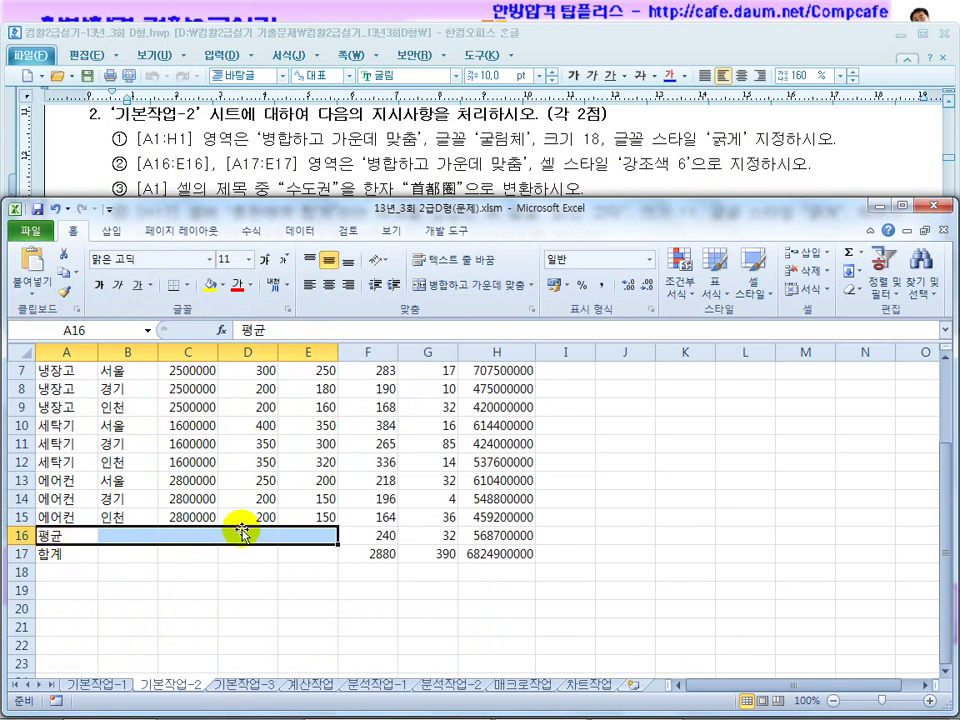
left_click(71, 553, "ctrl")
left_click_drag(71, 553, 306, 553)
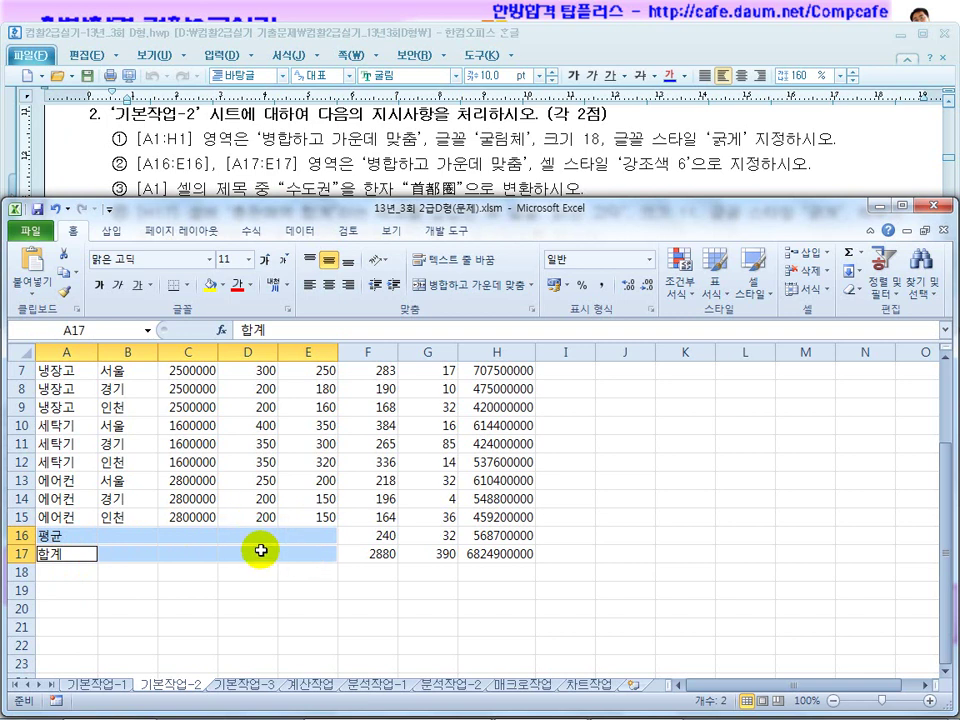
left_click(438, 285)
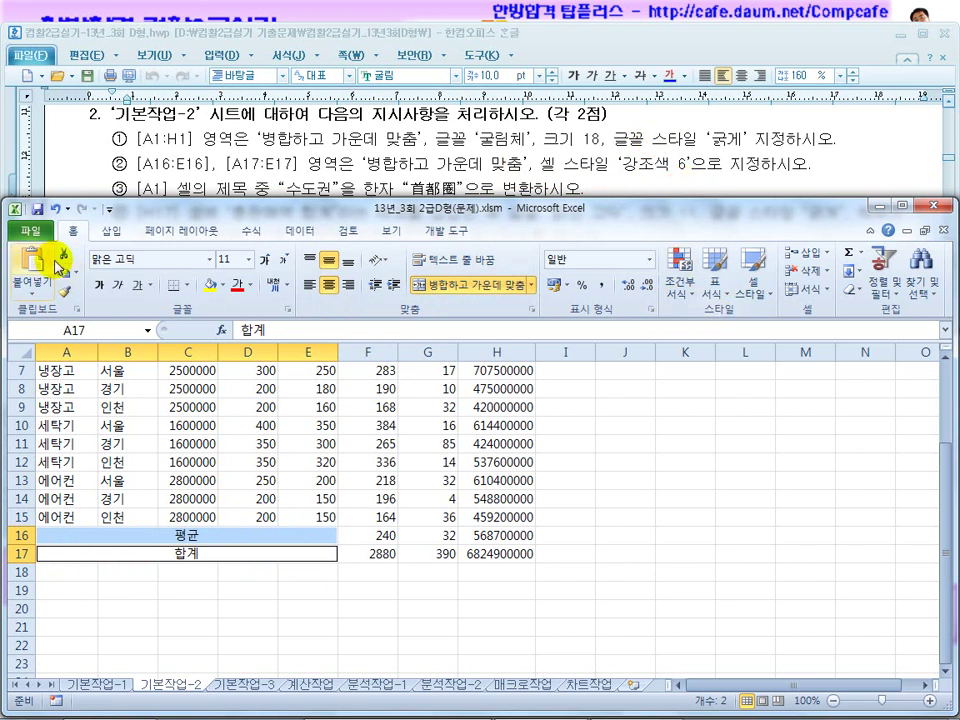
left_click(768, 290)
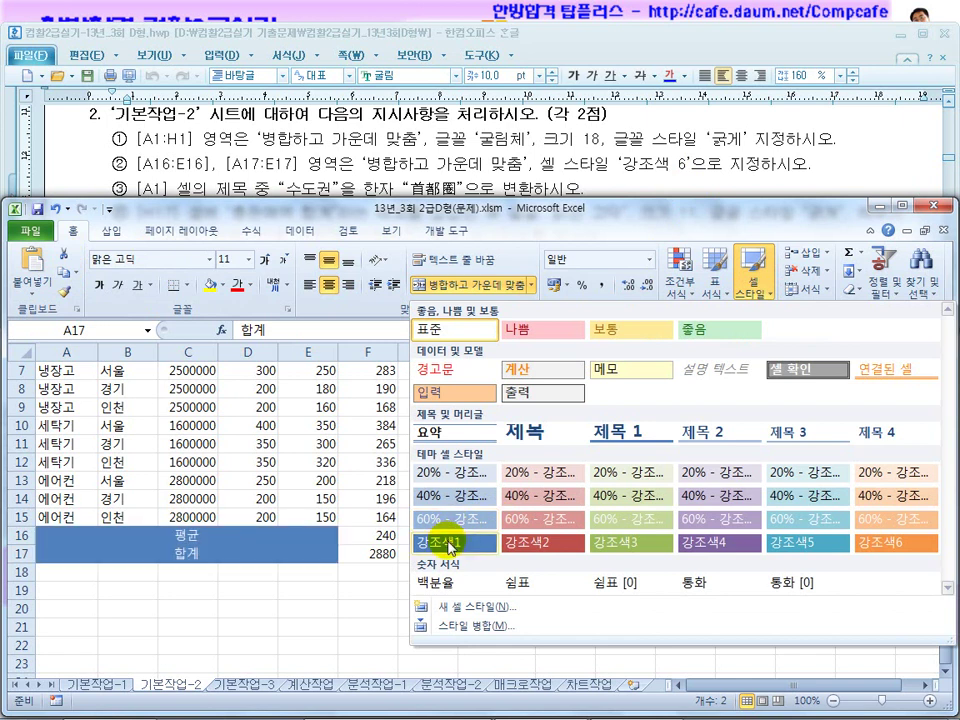
left_click(903, 549)
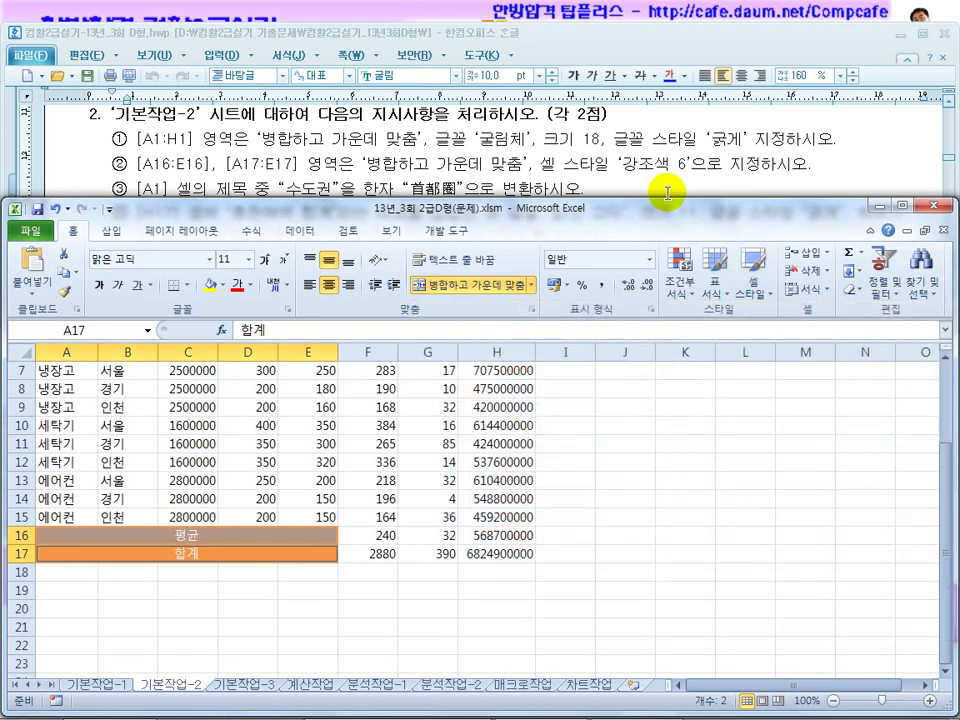
Convert the word "수도권" in the title in cell A1 to the Hanja "首都圈"
left_click(168, 410)
scroll(176, 400, "up", 2)
left_click(198, 383)
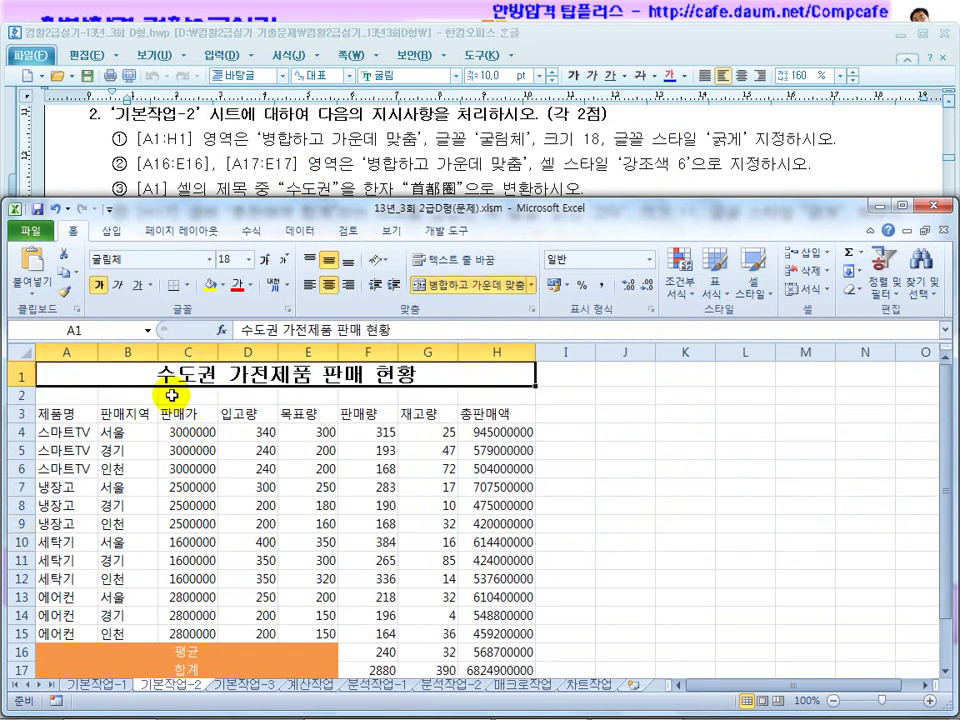
left_click_drag(278, 335, 237, 330)
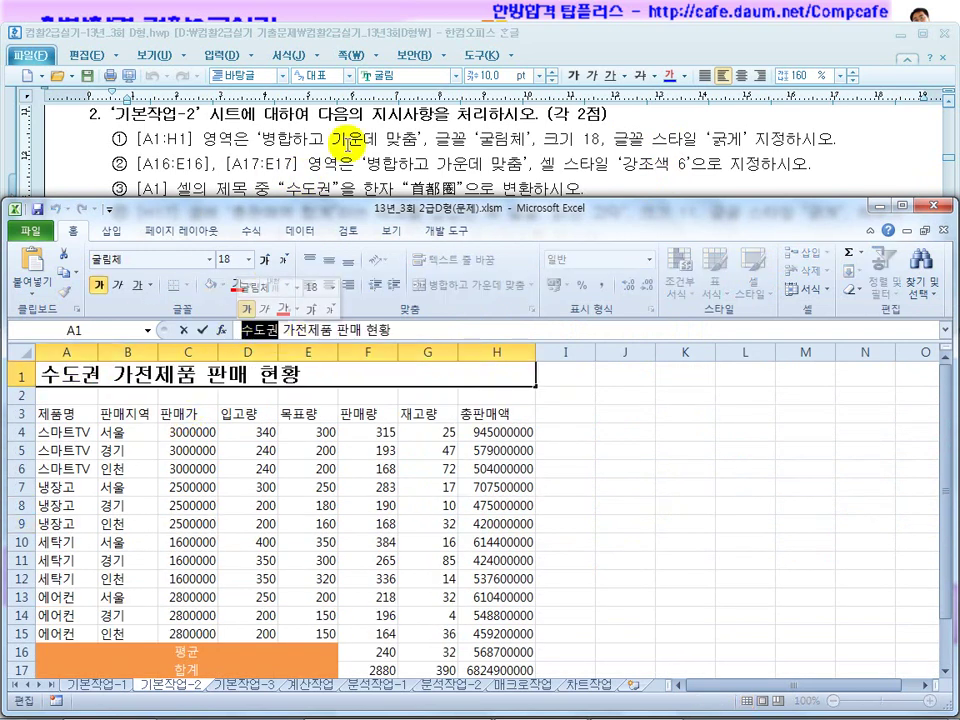
left_click(231, 137)
scroll(369, 206, "down", 1)
left_click_drag(478, 140, 411, 140)
left_click(284, 435)
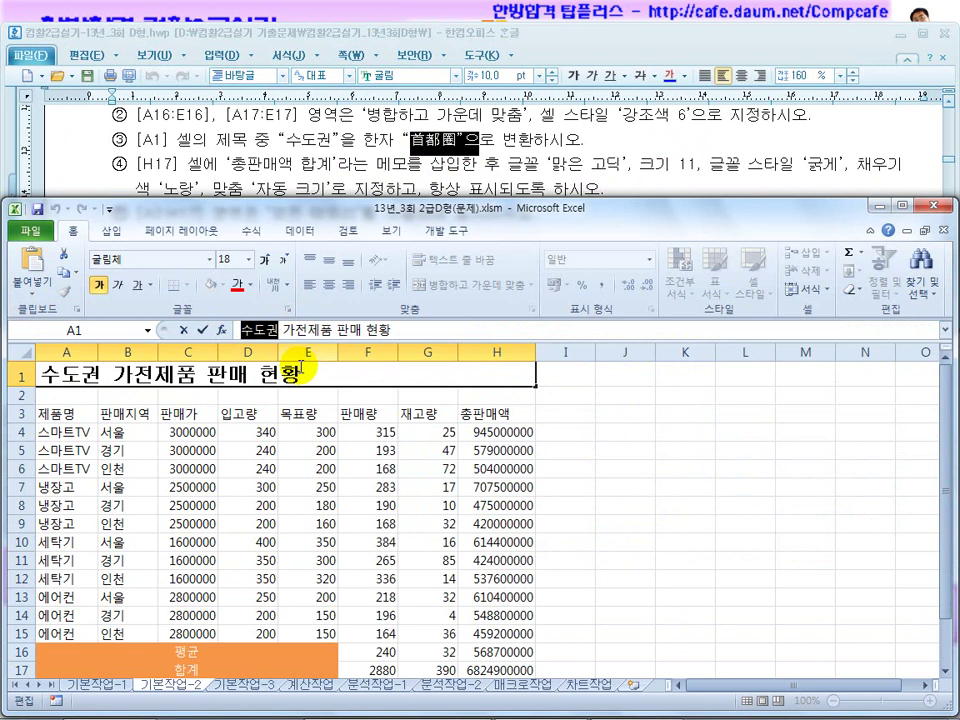
key("Hangul_Hanja")
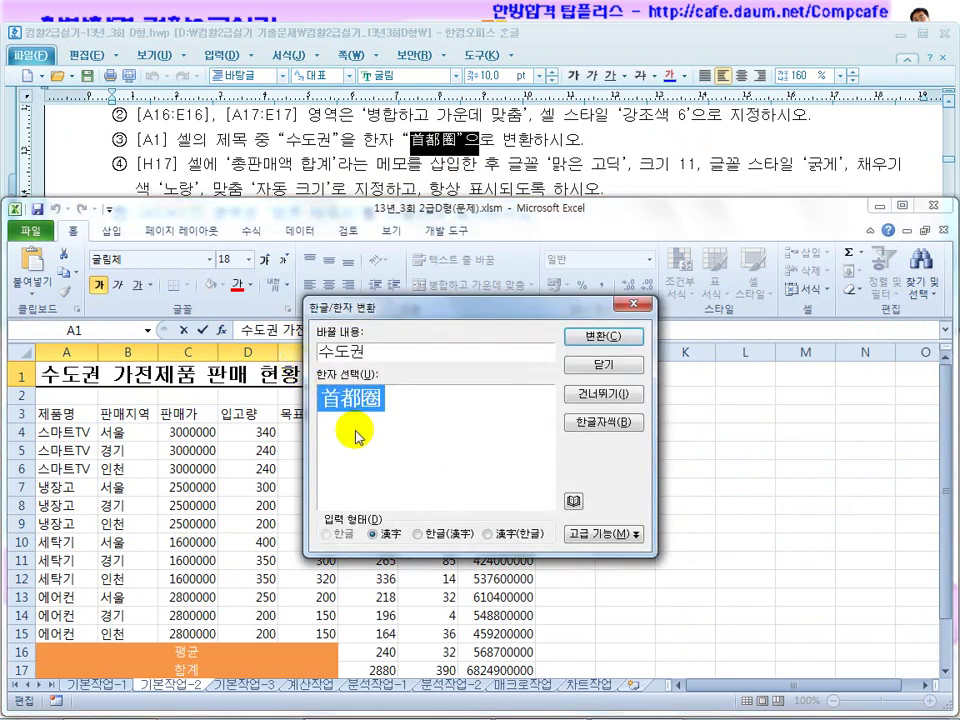
left_click(602, 337)
key("Return")
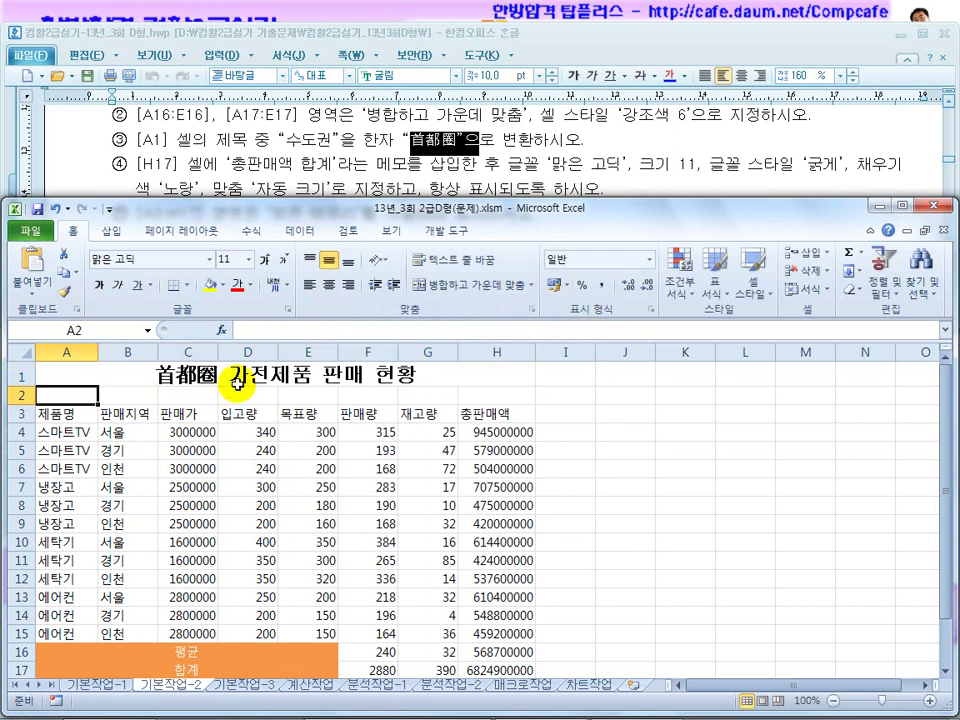
Insert a comment on cell H17 and replace its default text with "총판매액 합계"
left_click(231, 169)
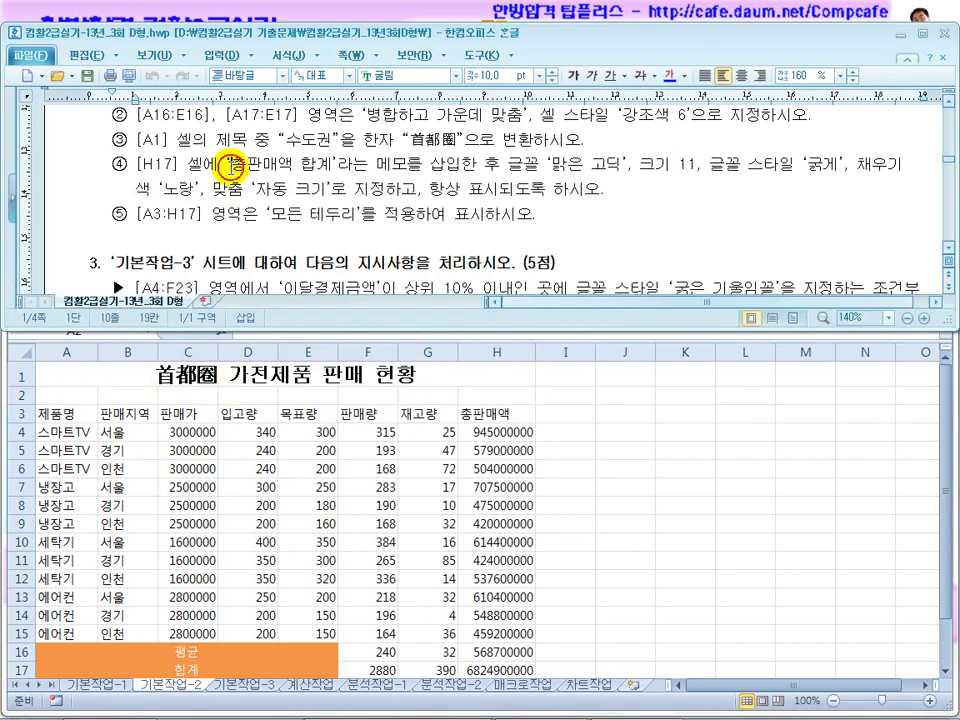
left_click(279, 531)
scroll(475, 514, "down", 2)
left_click(482, 497)
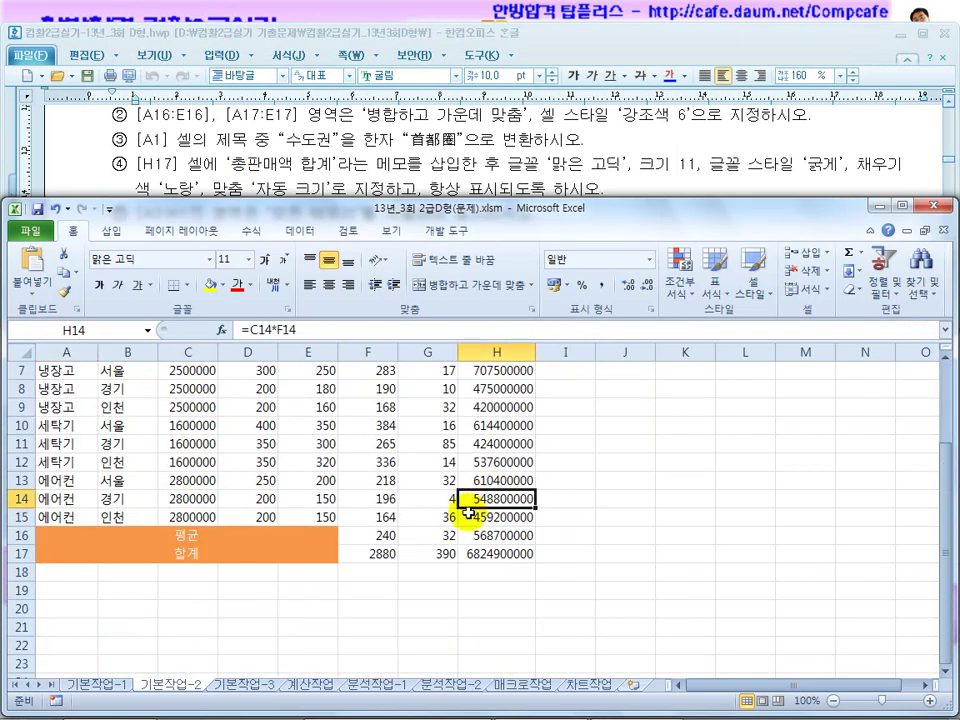
left_click(488, 556)
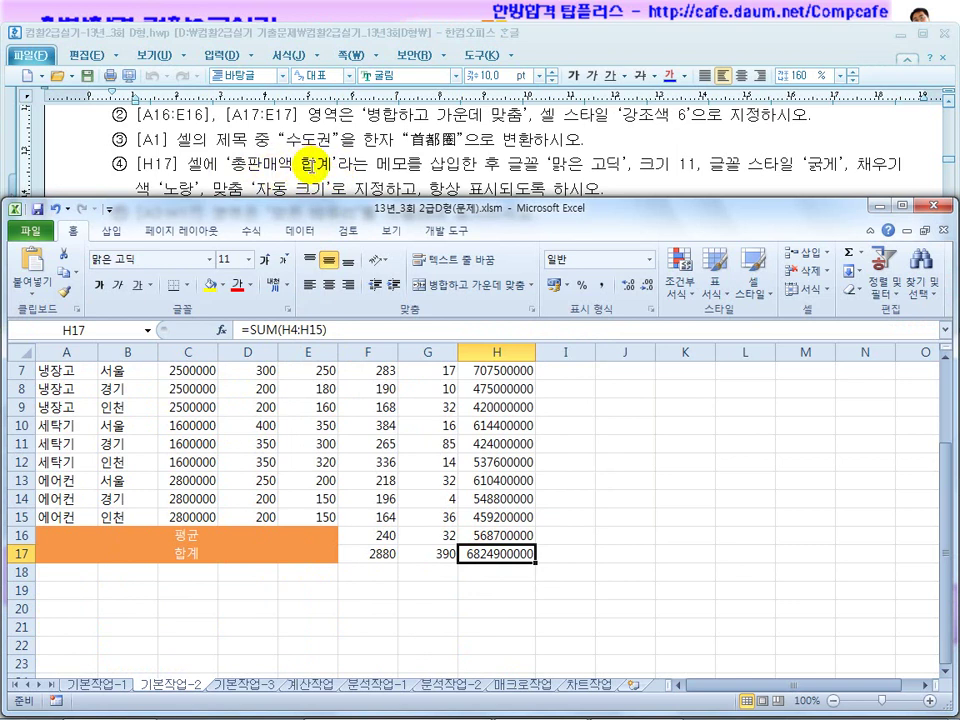
right_click(488, 551)
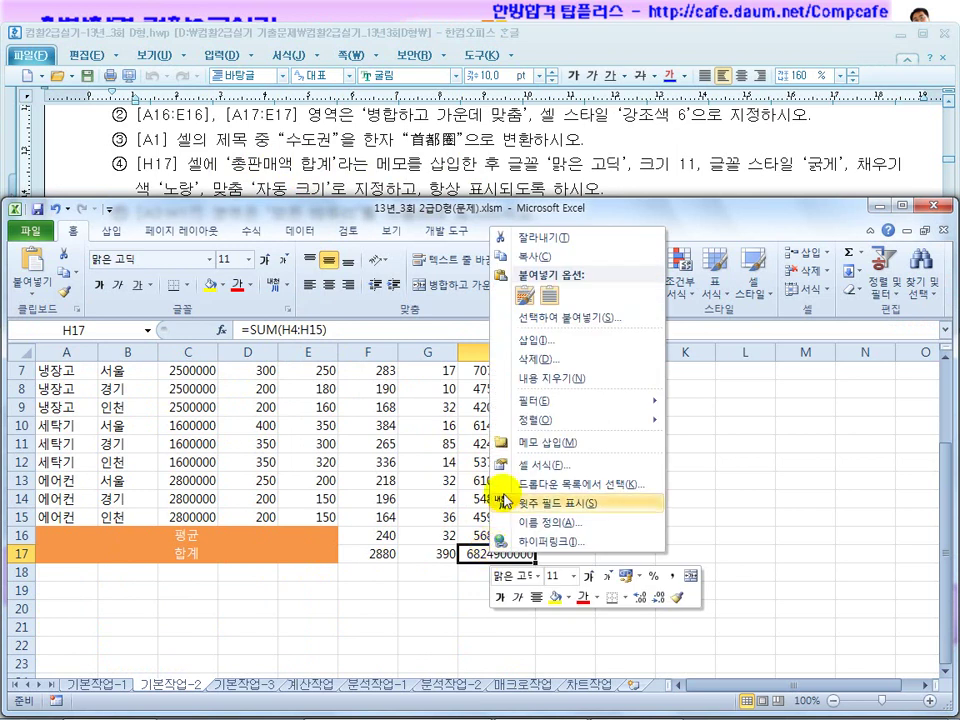
left_click(527, 450)
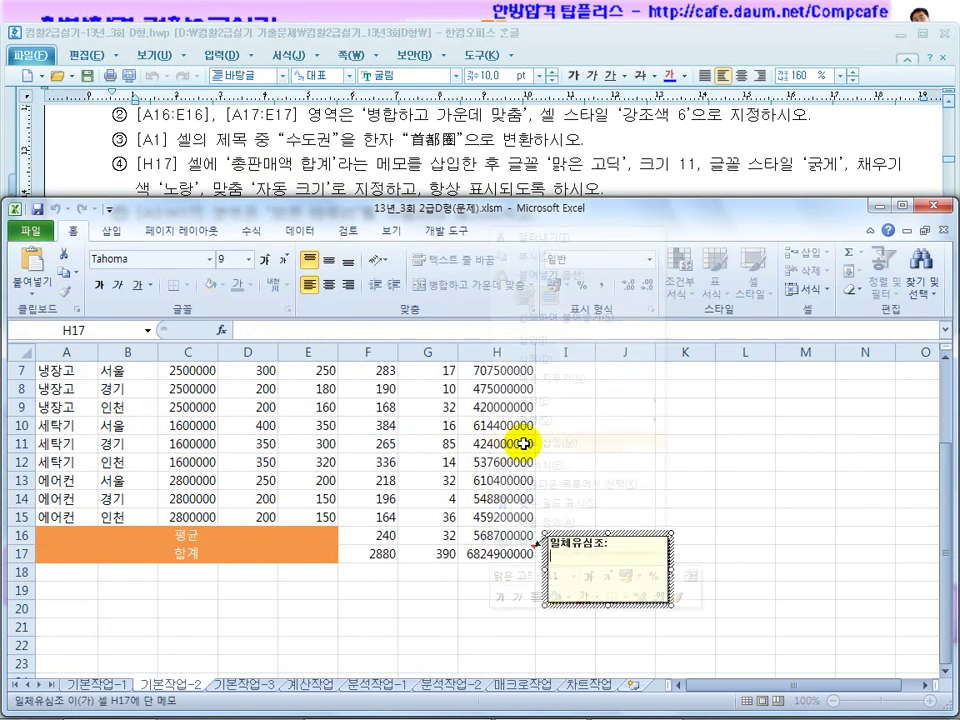
left_click_drag(603, 585, 522, 533)
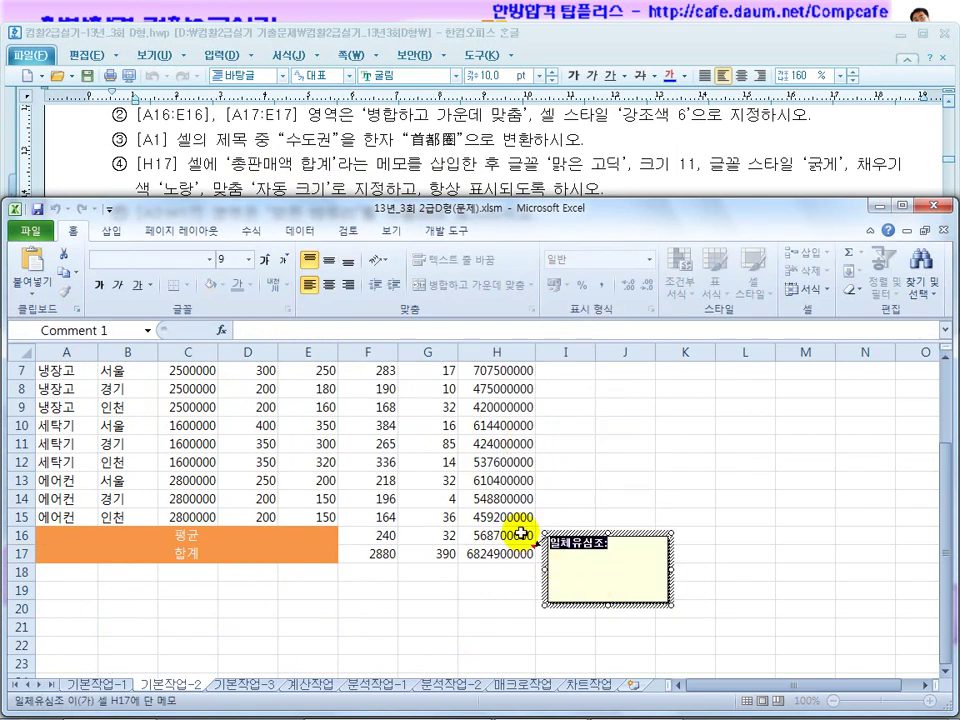
type("총판매액 합계")
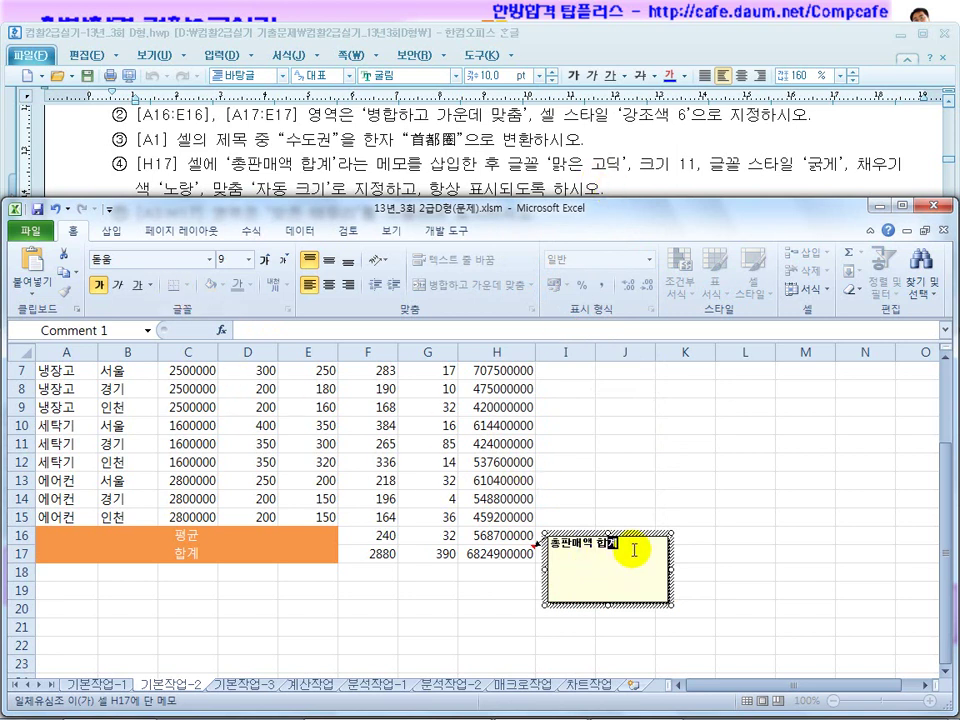
Set the font size of the H17 comment to 11 in the comment formatting settings
left_click_drag(633, 550, 513, 546)
left_click(120, 260)
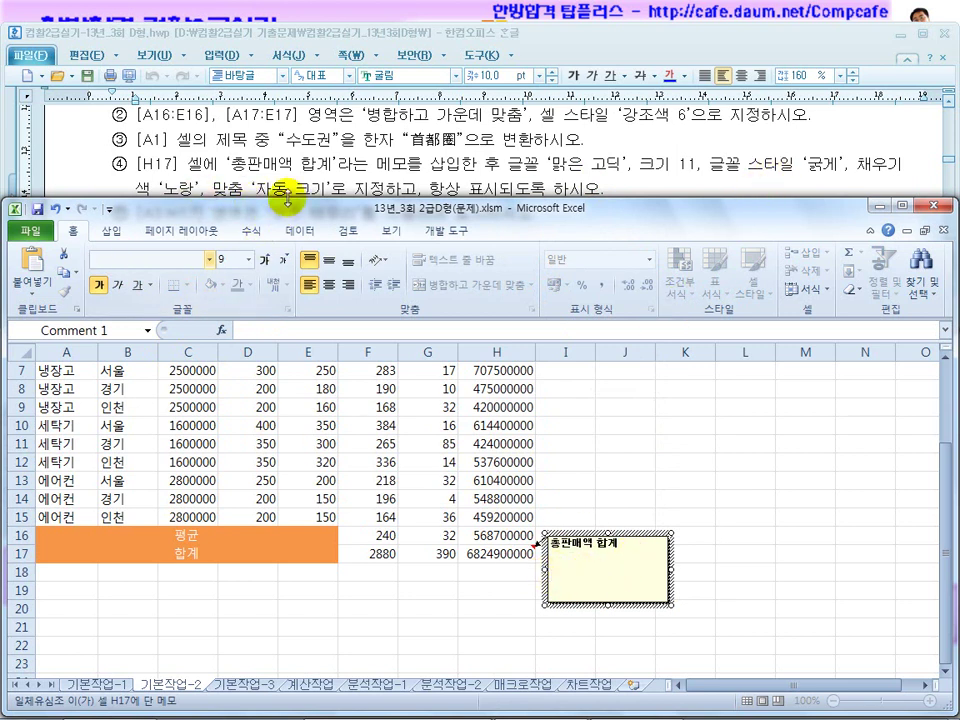
left_click(636, 536)
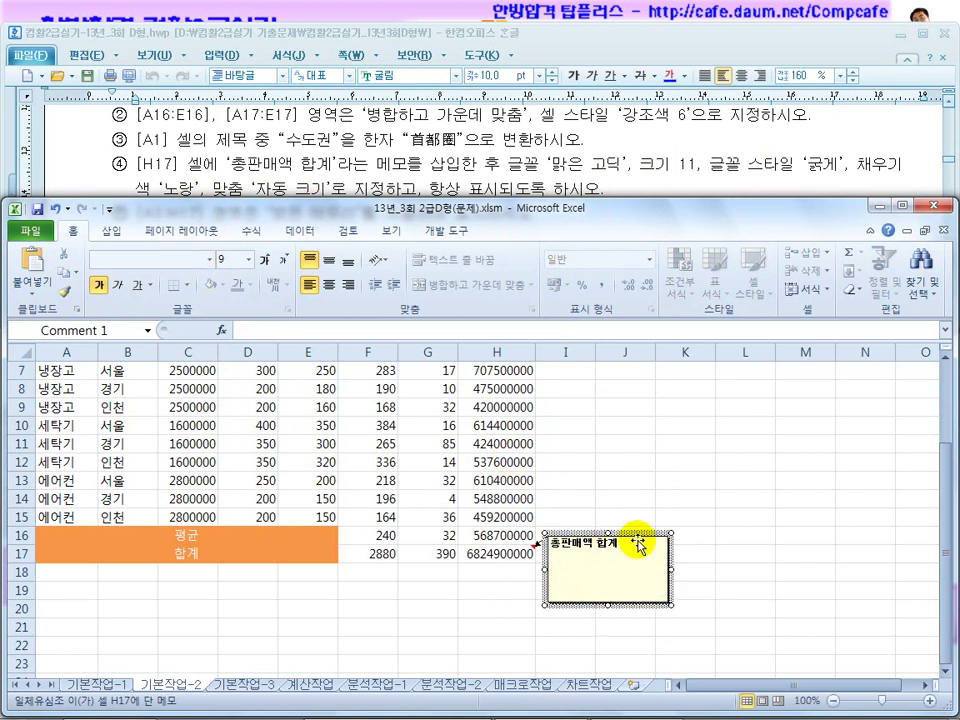
right_click(636, 535)
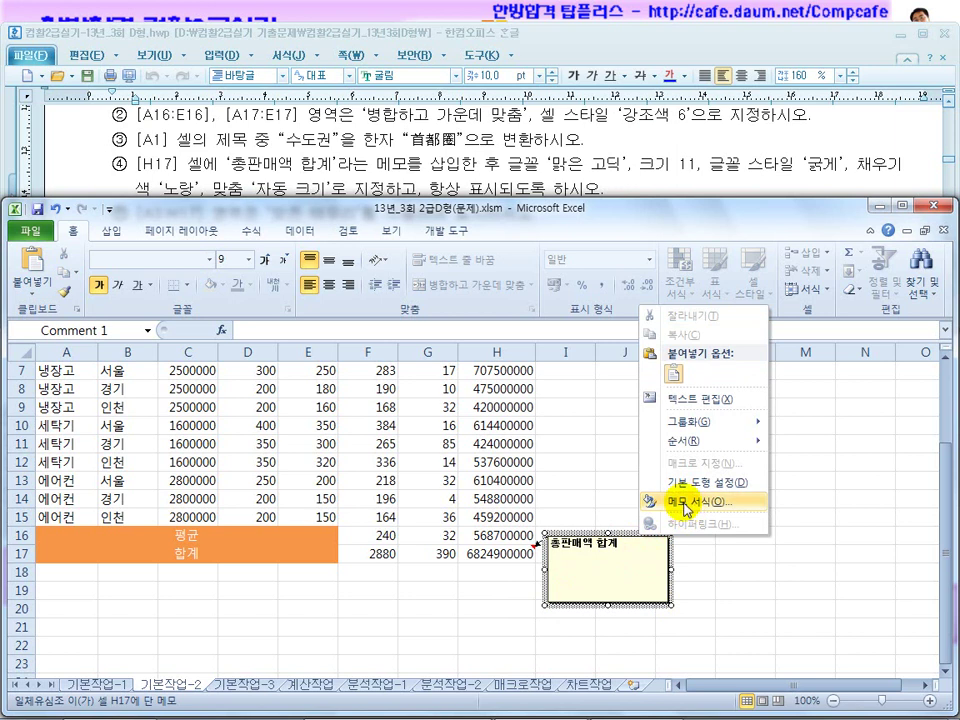
left_click(686, 504)
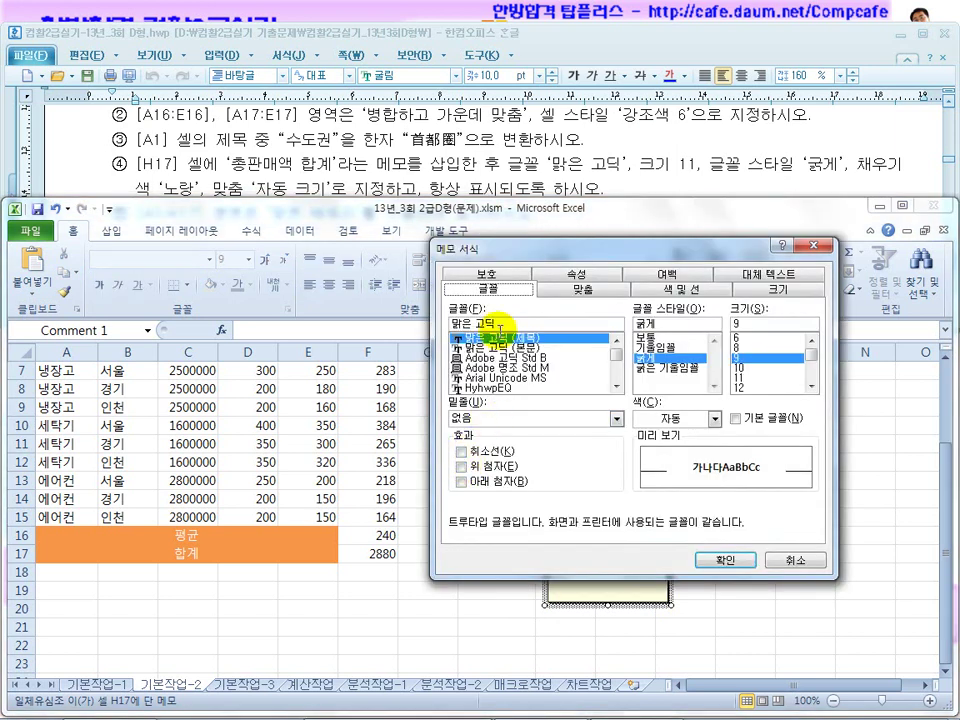
left_click_drag(497, 321, 415, 331)
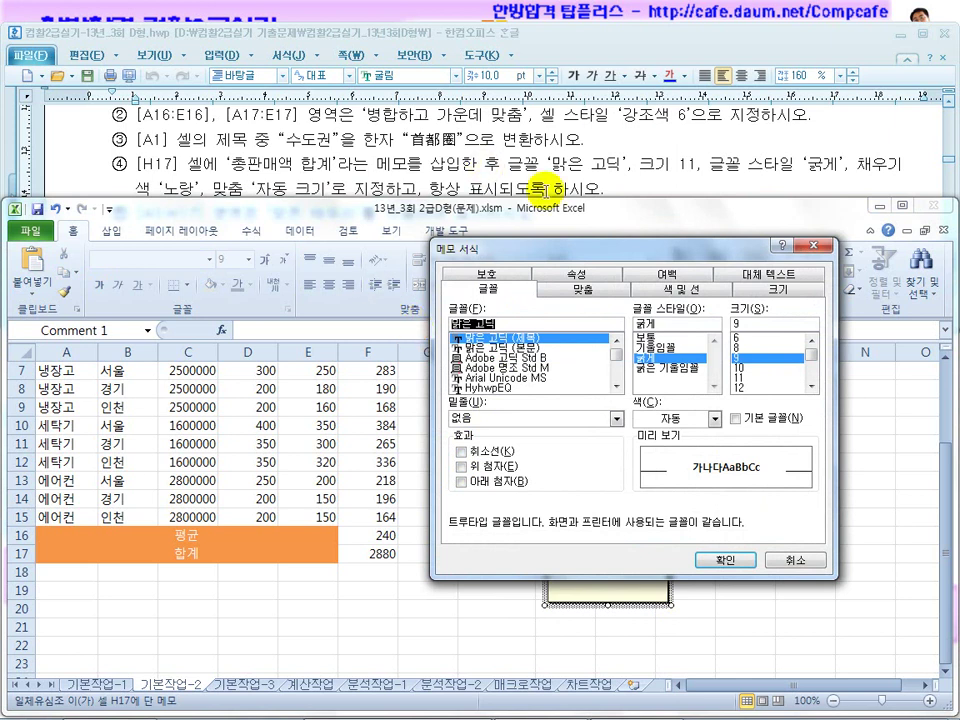
left_click(742, 378)
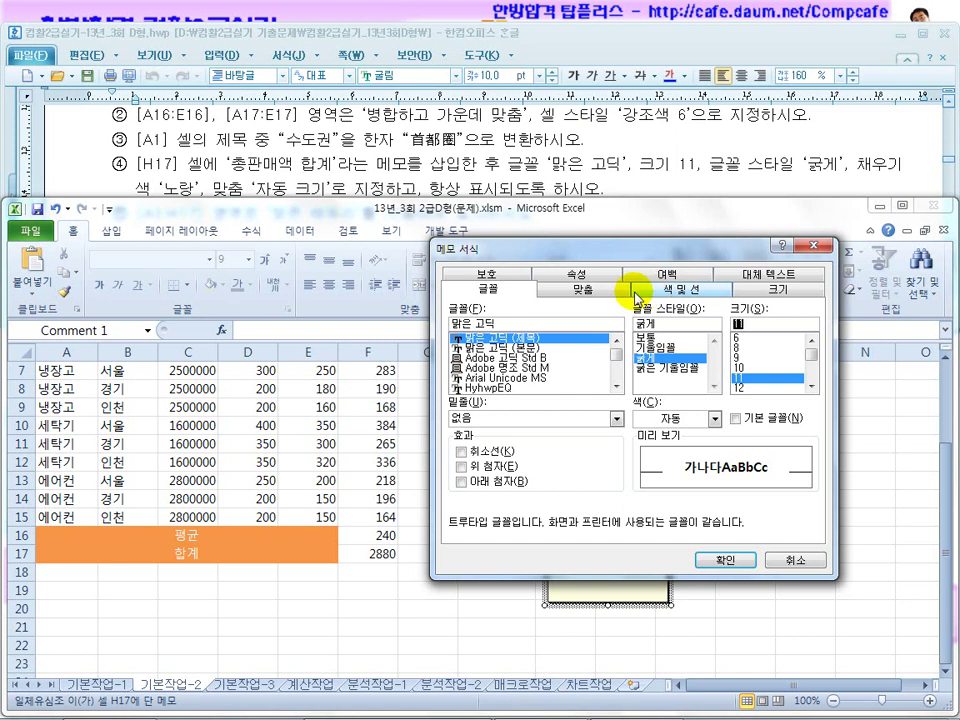
Enable automatic sizing (자동 크기) for the H17 comment and set its fill colour to yellow in the comment formatting
left_click(600, 292)
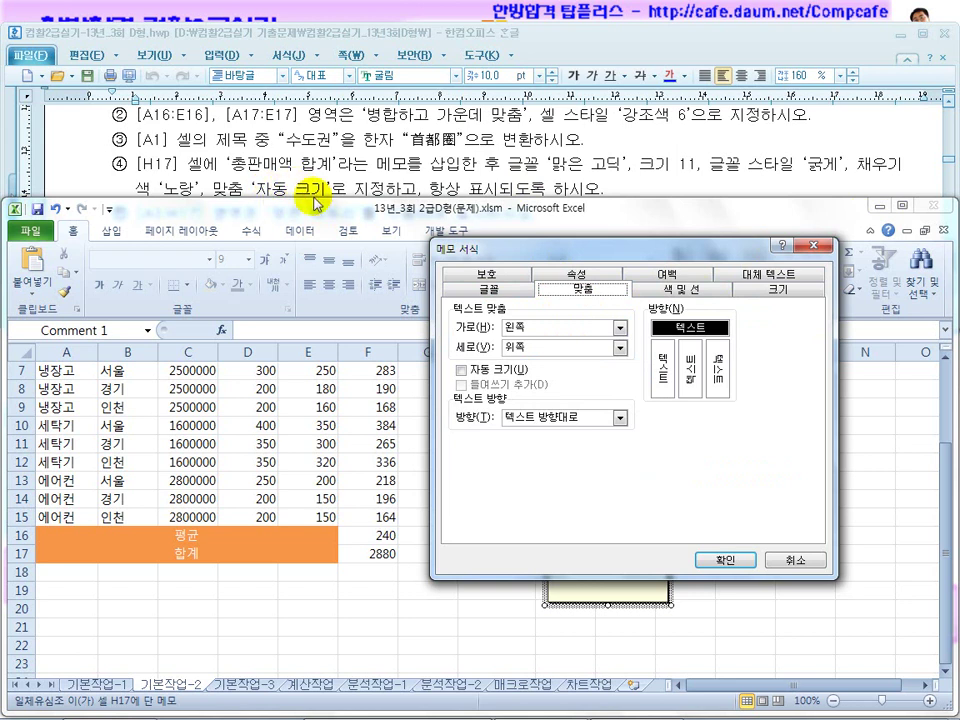
left_click(483, 370)
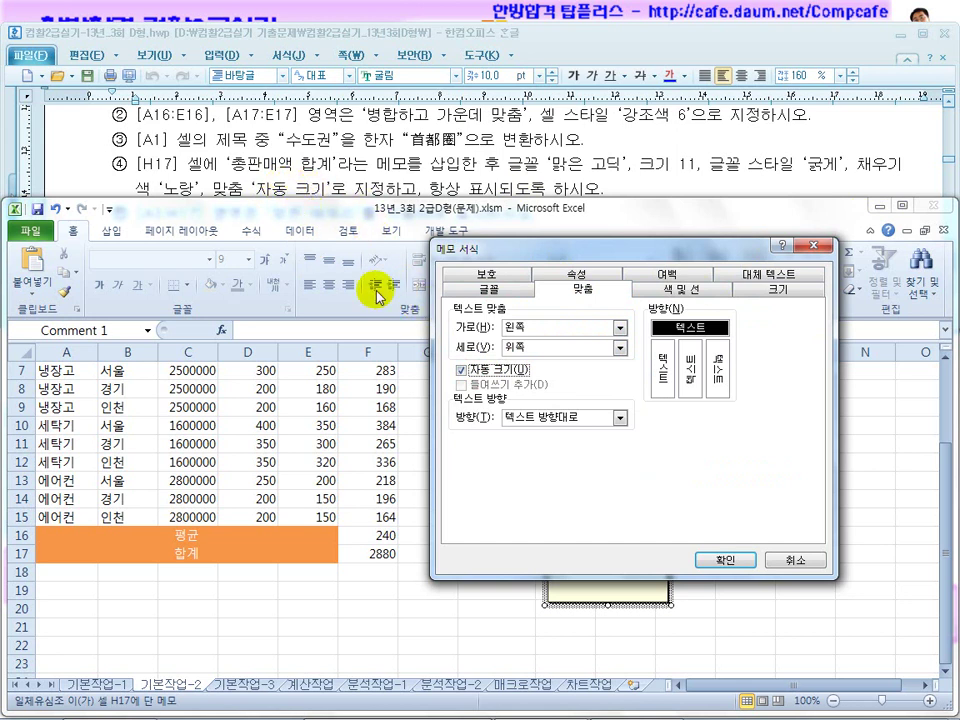
left_click(673, 293)
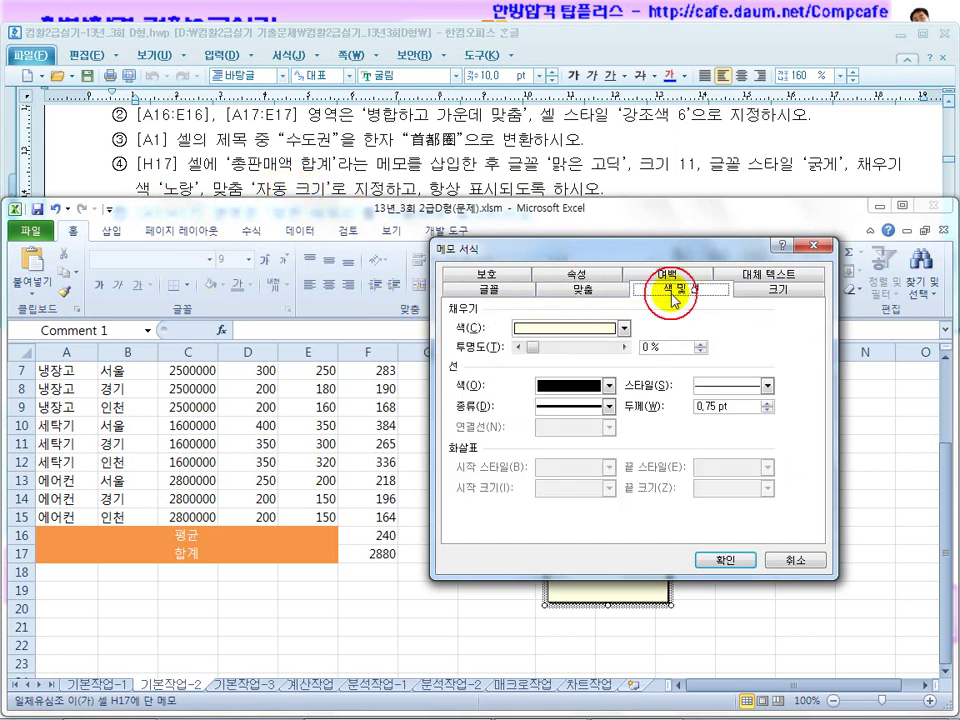
left_click(543, 331)
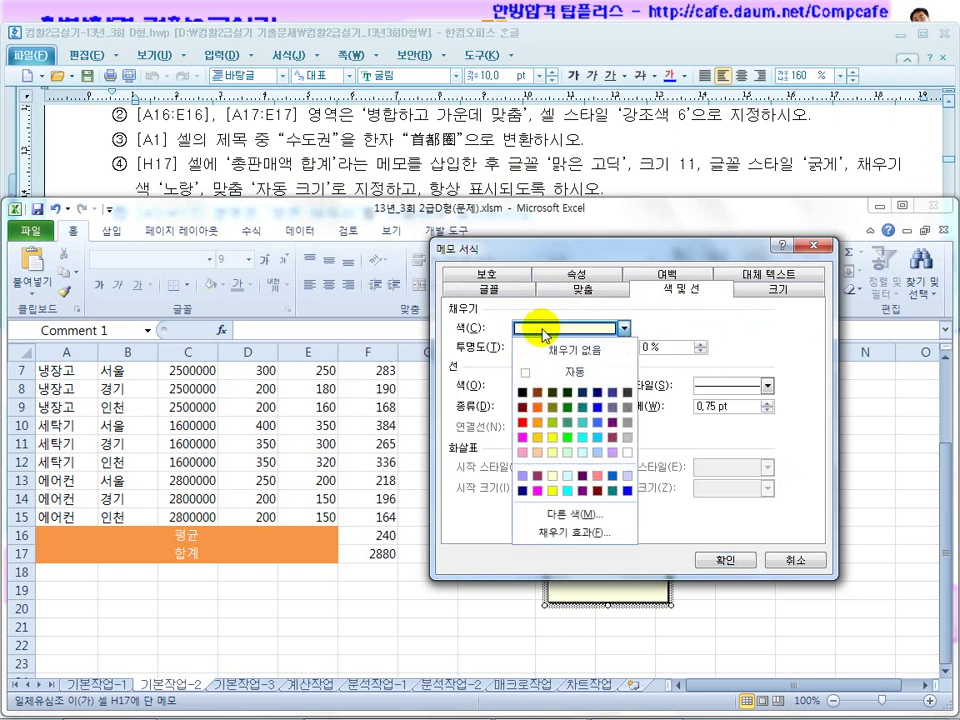
left_click(554, 444)
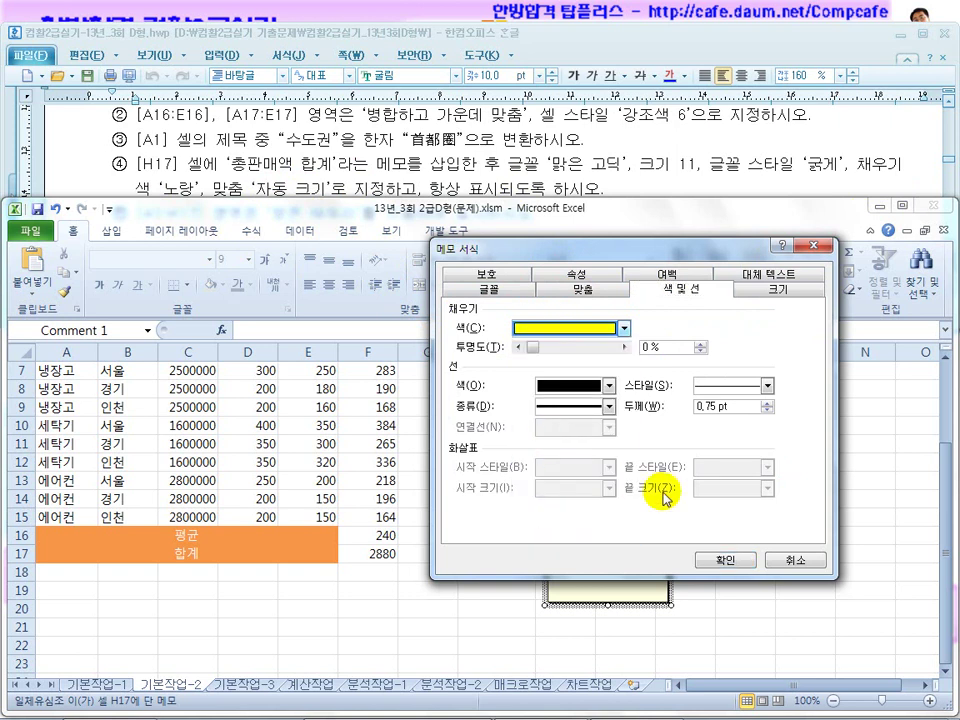
left_click(723, 557)
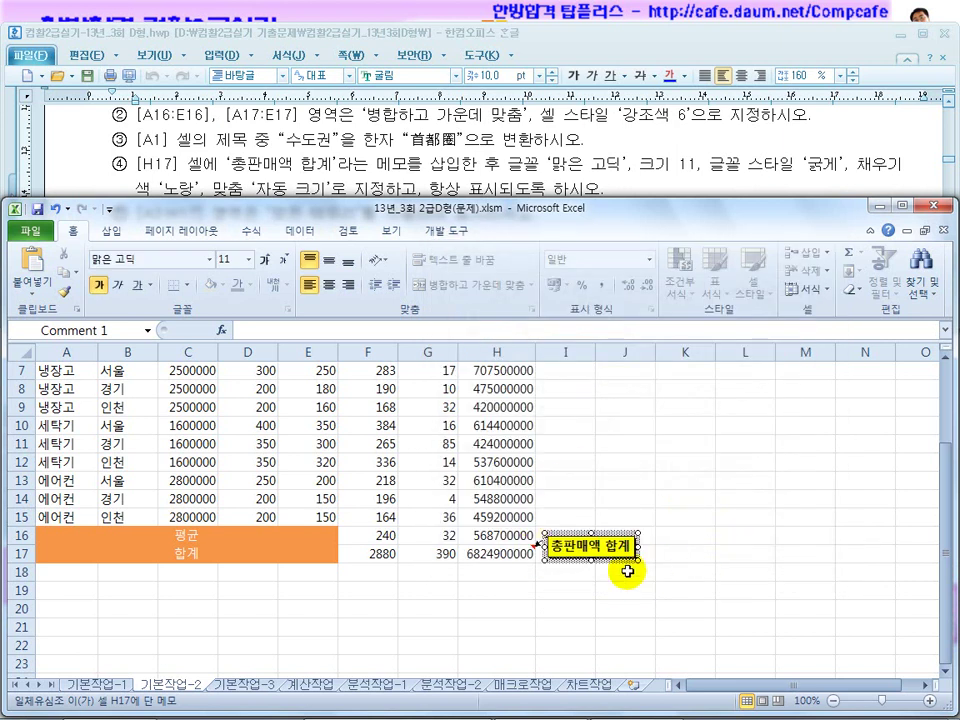
Check the display requirement in the instructions and set the comment on cell H17 to always show
left_click(462, 188)
left_click_drag(462, 186, 548, 186)
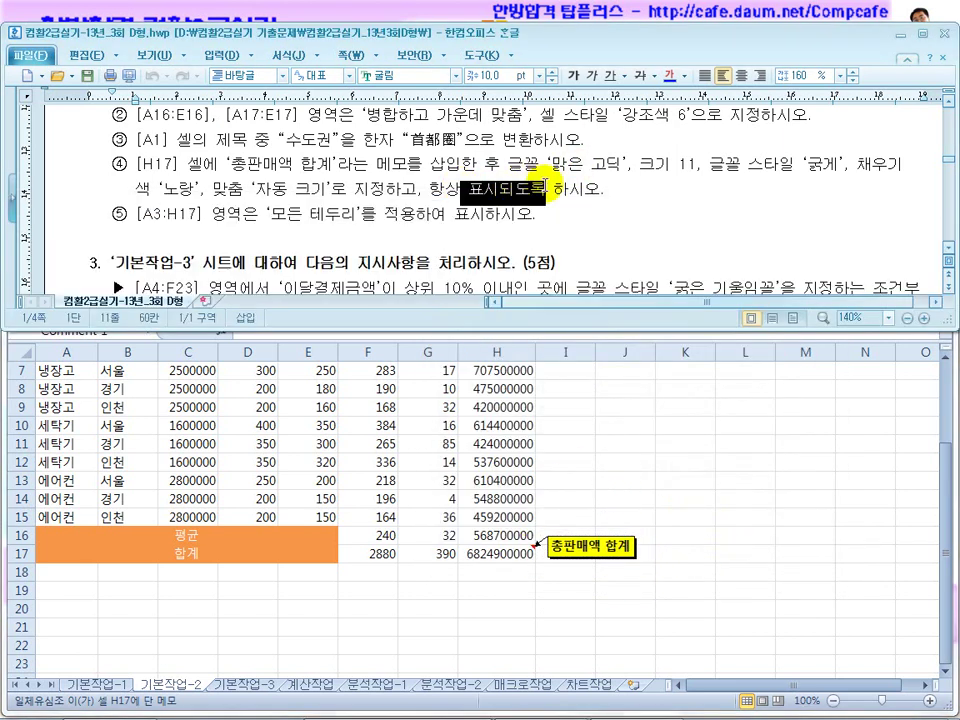
left_click(577, 480)
left_click(681, 481)
left_click(670, 608)
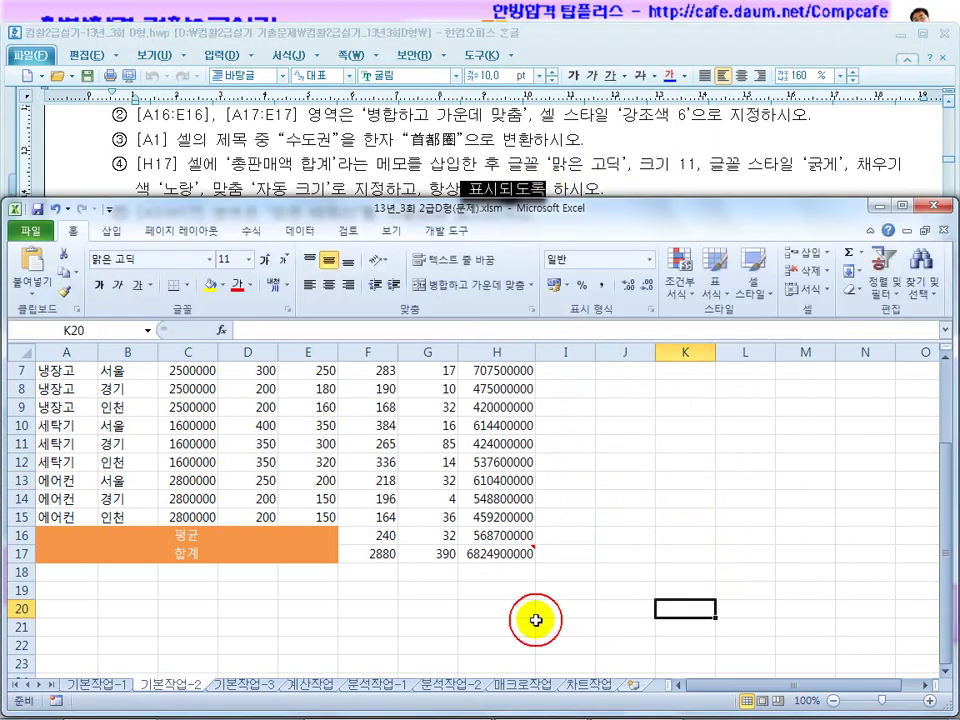
left_click(590, 492)
left_click(528, 555)
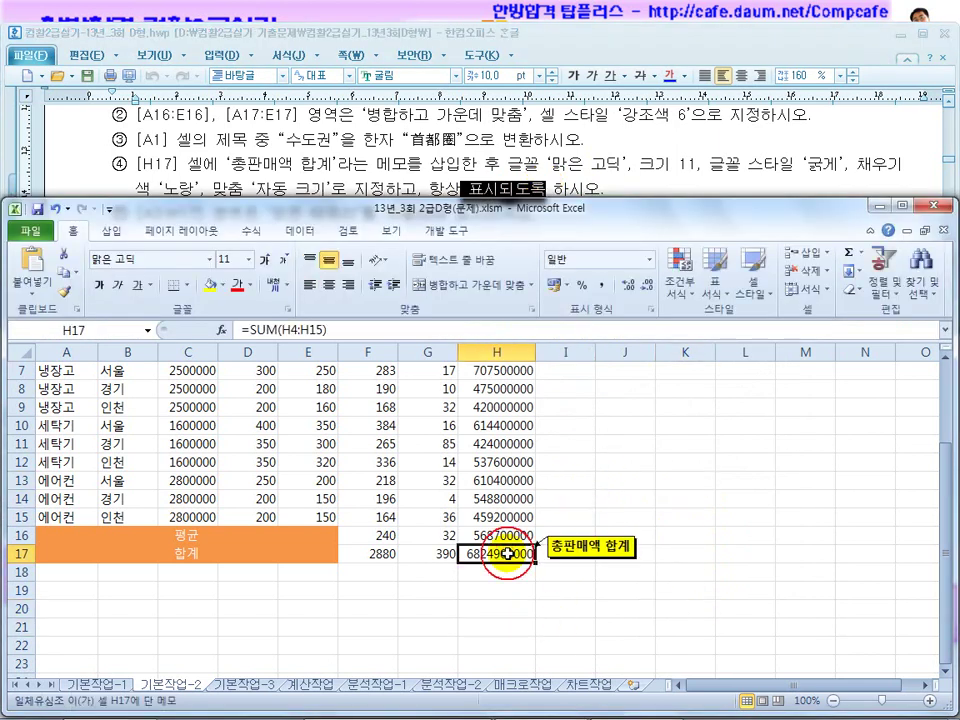
right_click(510, 556)
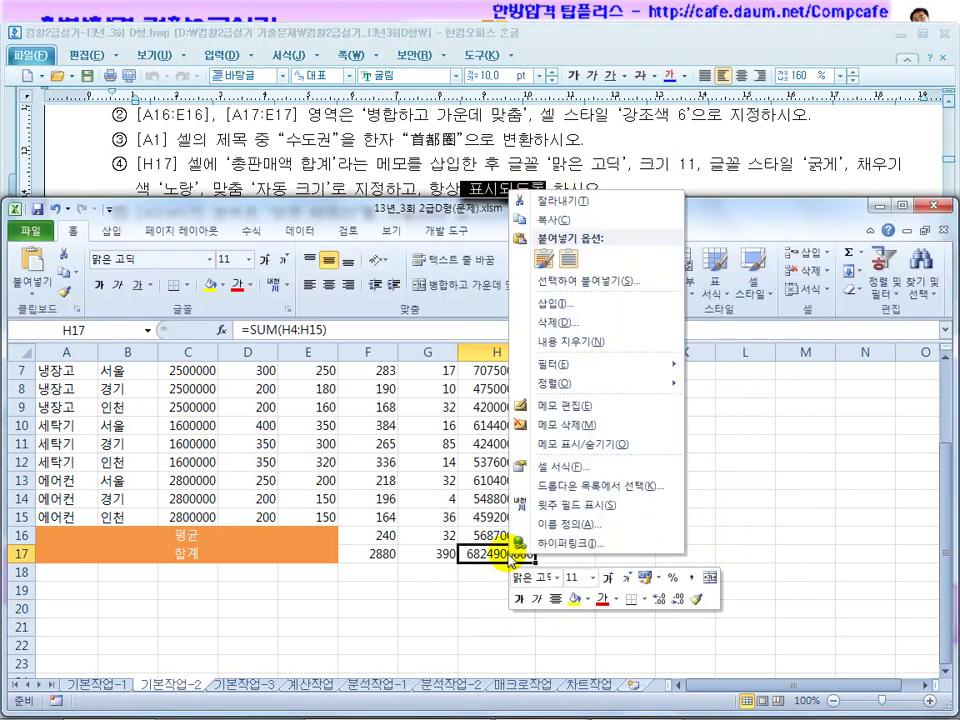
left_click(560, 444)
left_click(671, 464)
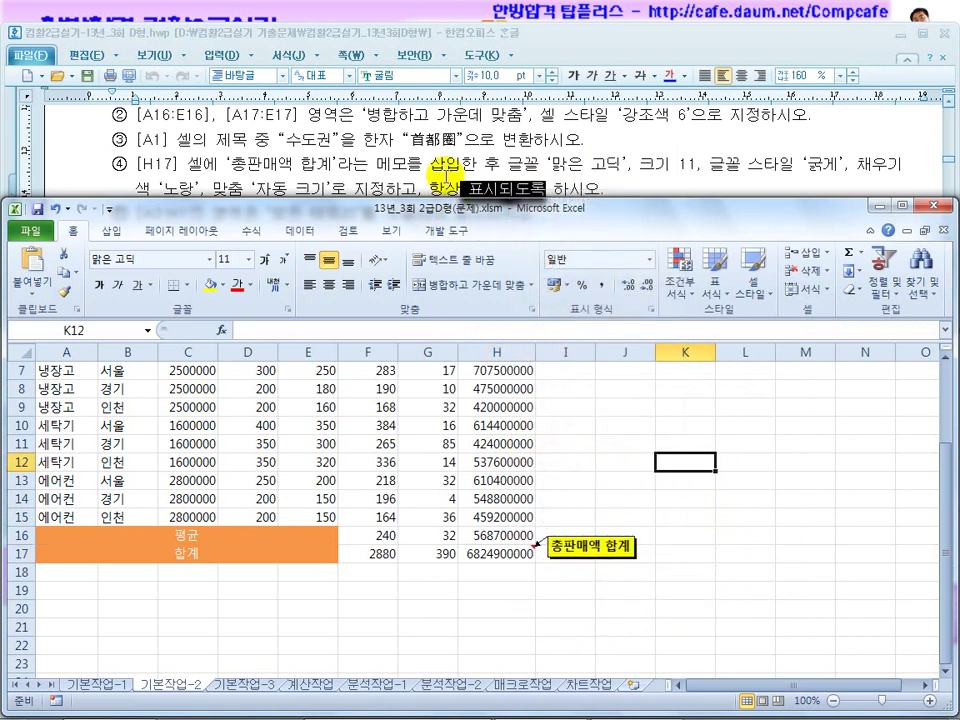
Apply all borders (모든 테두리) to the range A3:H17 as the fifth instruction requires
left_click(450, 180)
left_click(948, 249)
left_click(948, 249)
left_click(948, 249)
scroll(150, 140, "up", 1)
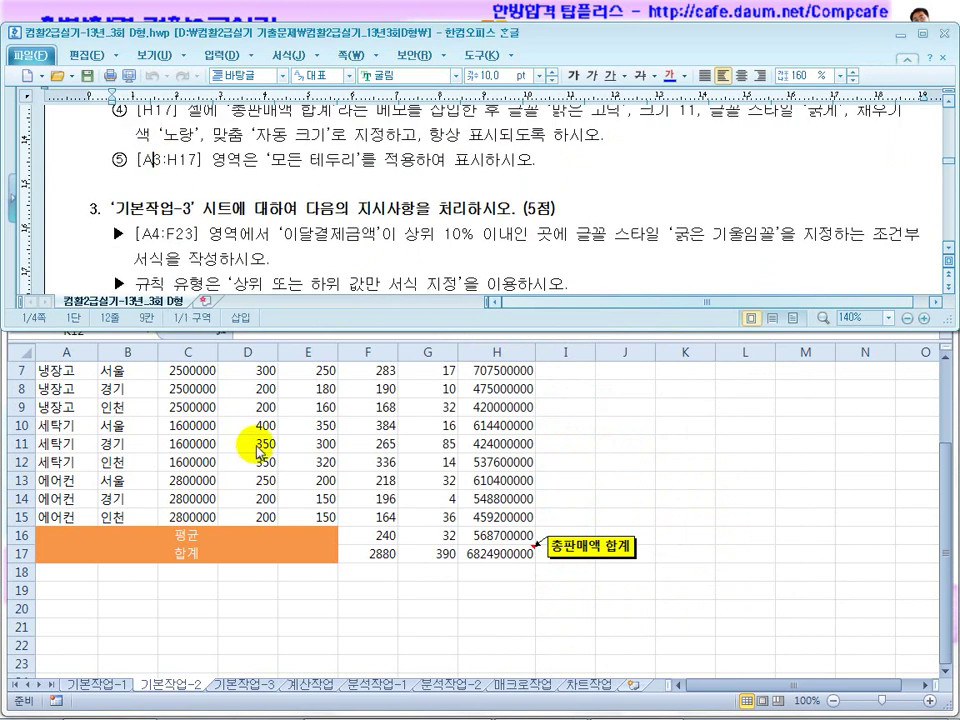
left_click(253, 445)
scroll(255, 450, "up", 1)
left_click_drag(58, 413, 490, 645)
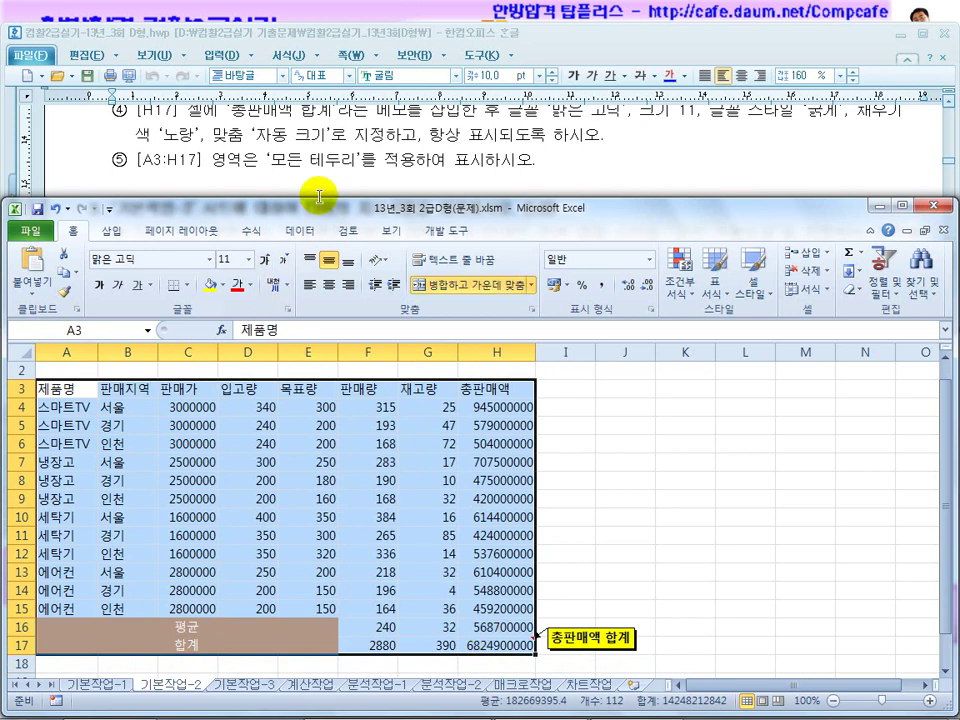
left_click(186, 286)
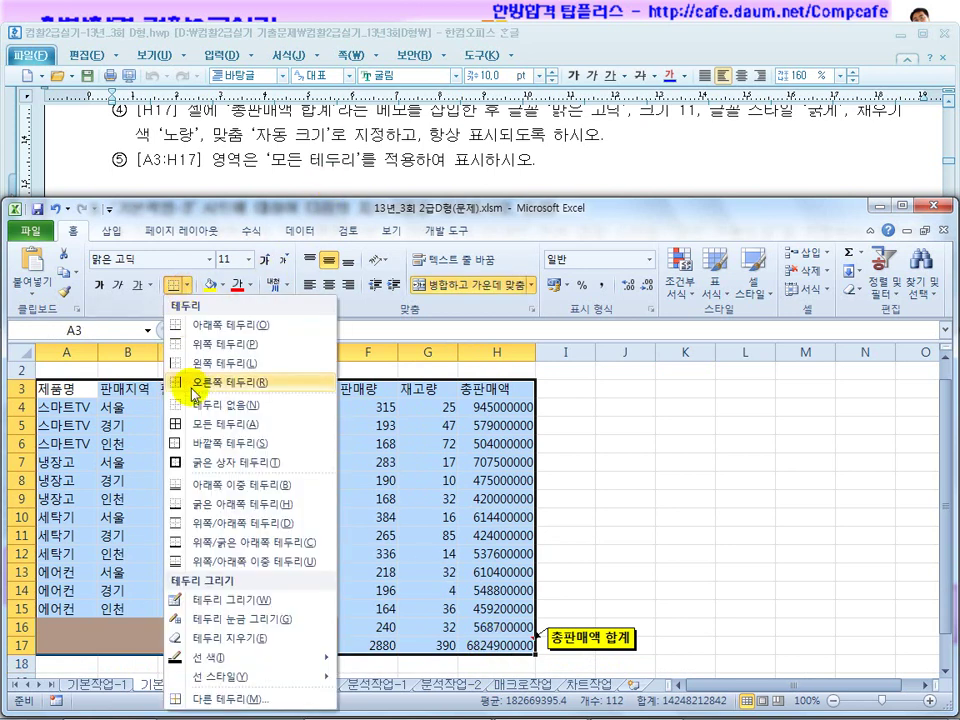
left_click(227, 429)
left_click(600, 517)
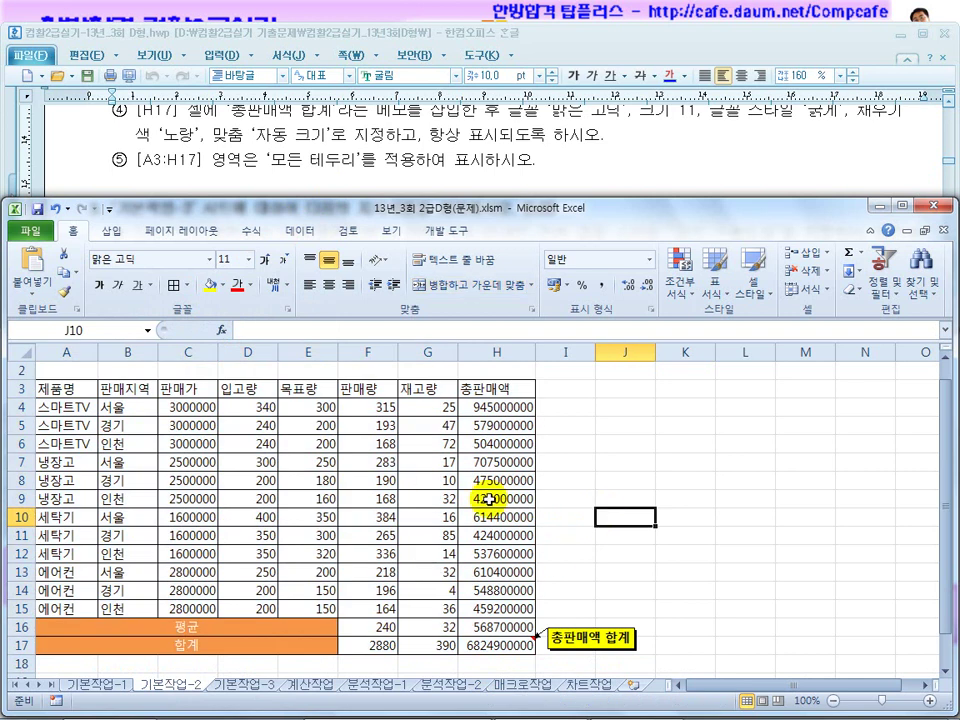
left_click_drag(492, 481, 495, 545)
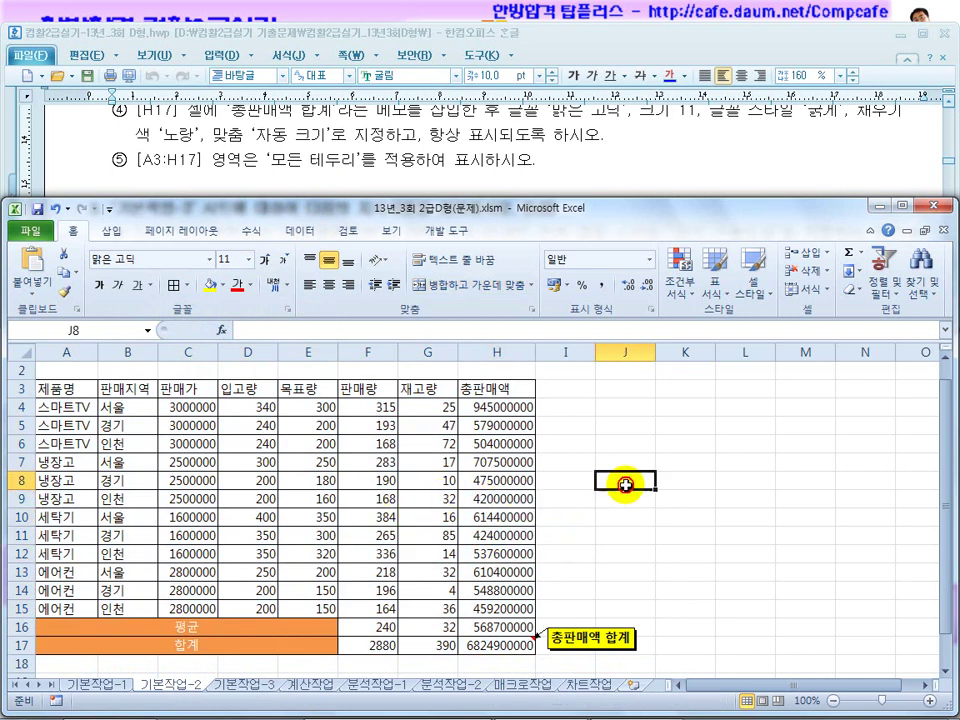
left_click(624, 481)
Review the 기본작업-2 instructions against the finished sheet and read the 기본작업-3 conditional formatting instructions
scroll(620, 495, "up", 1)
left_click(557, 154)
scroll(551, 201, "up", 3)
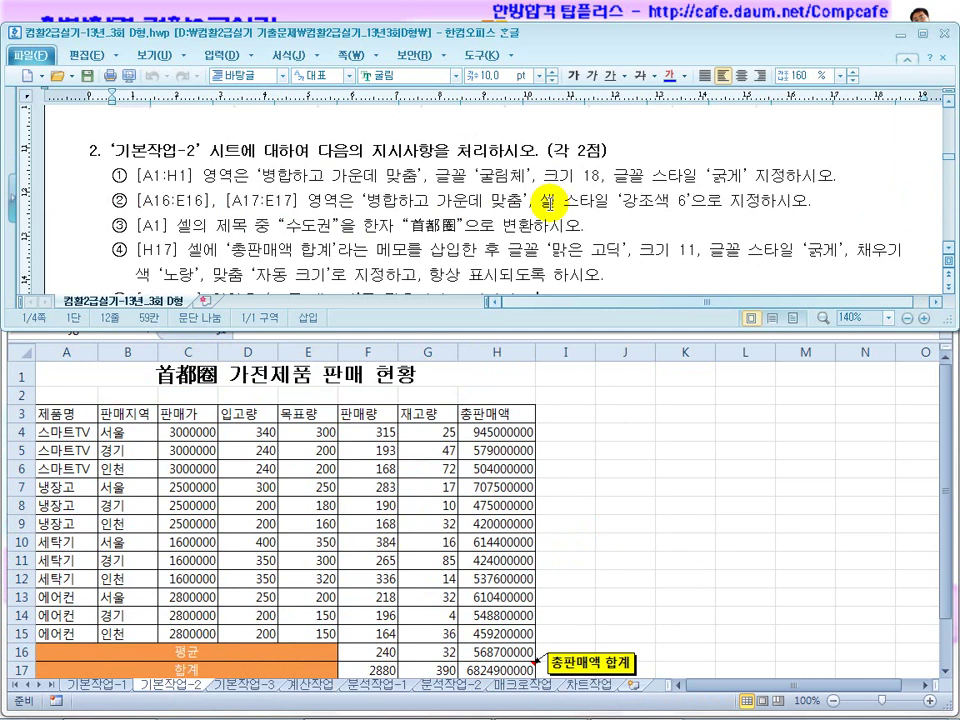
scroll(551, 203, "down", 1)
scroll(551, 203, "down", 1)
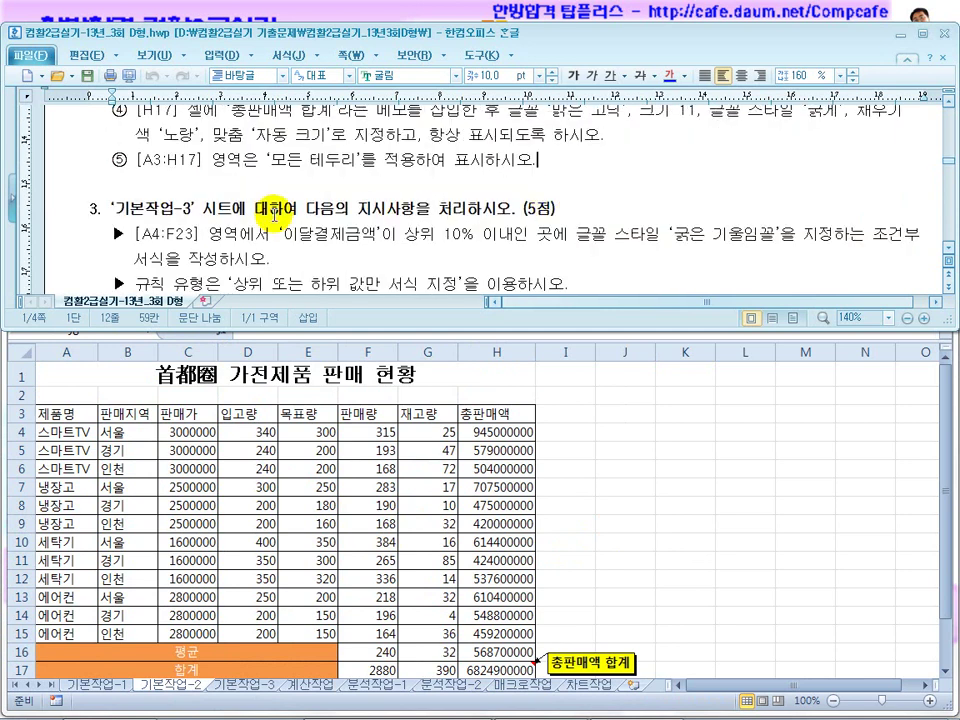
left_click(164, 203)
left_click(268, 208)
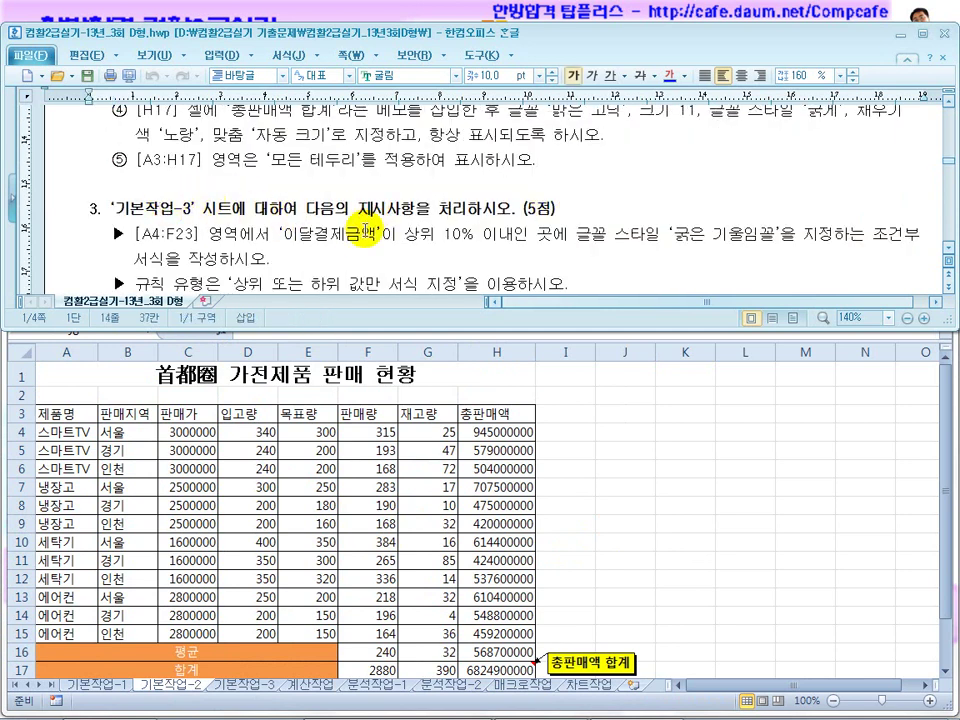
scroll(364, 226, "down", 1)
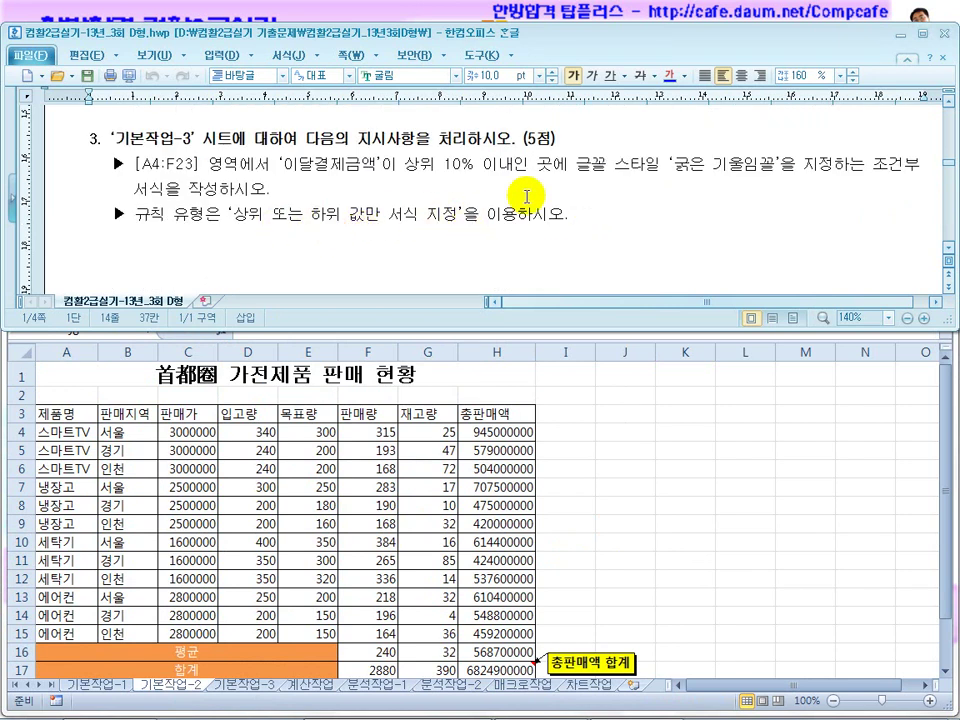
left_click_drag(873, 171, 914, 169)
left_click_drag(146, 191, 166, 195)
Switch back to the workbook, open the 기본작업-3 sheet and shift the workbook window slightly upward
left_click(545, 480)
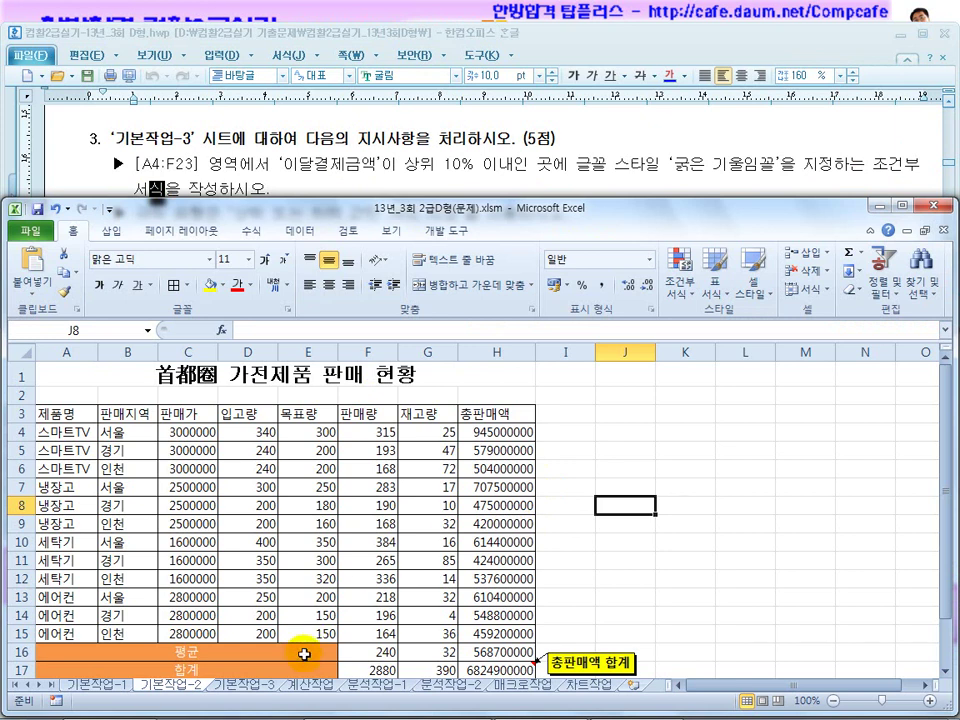
left_click(255, 688)
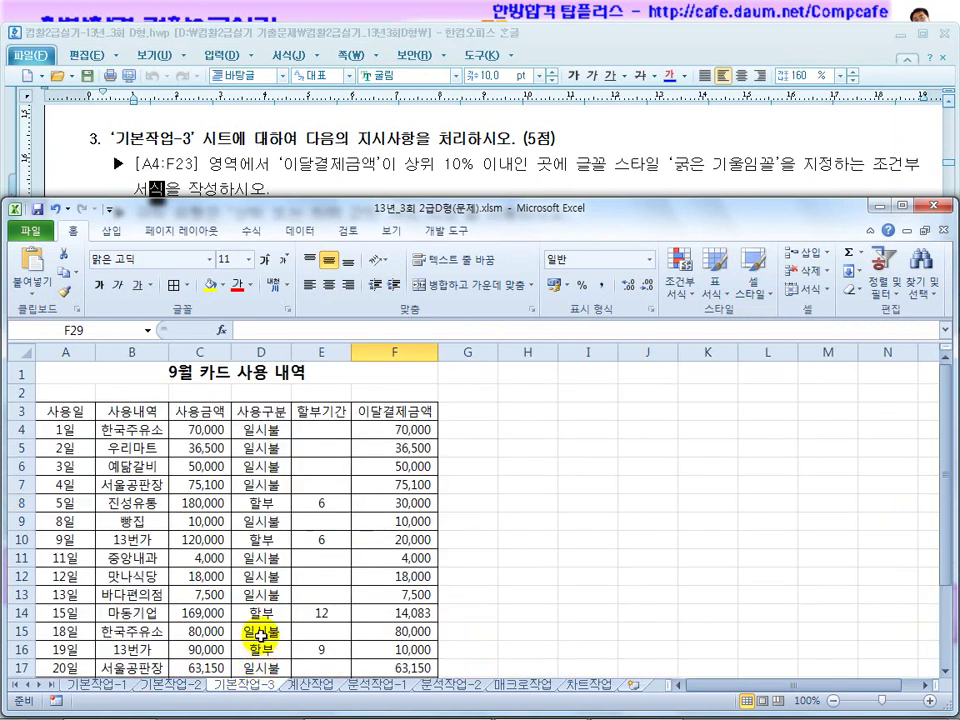
left_click(376, 165)
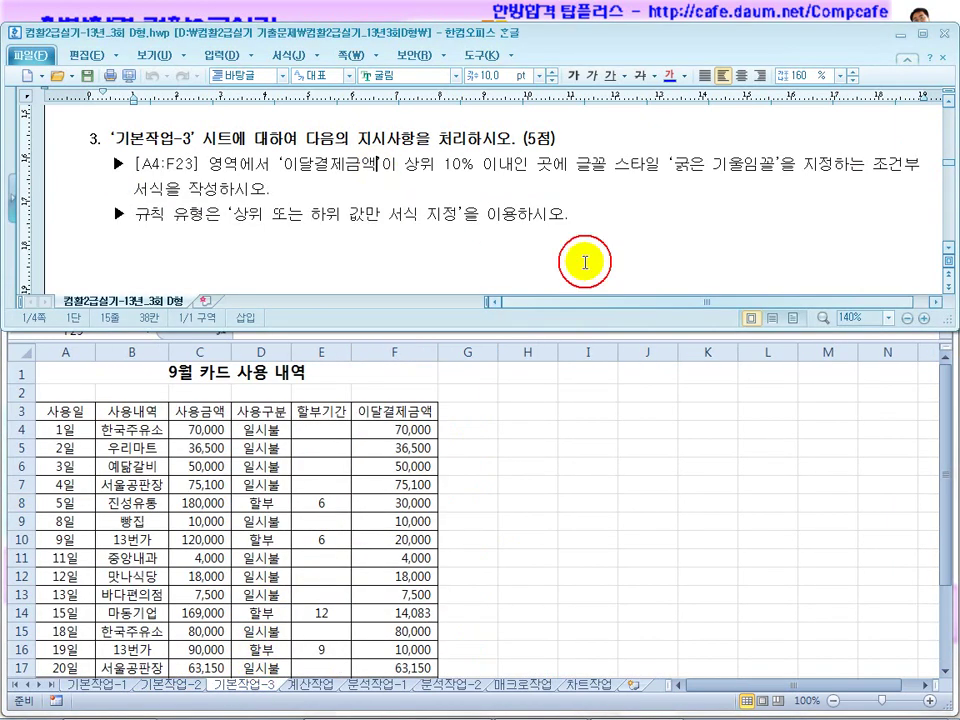
left_click(947, 257)
left_click(548, 546)
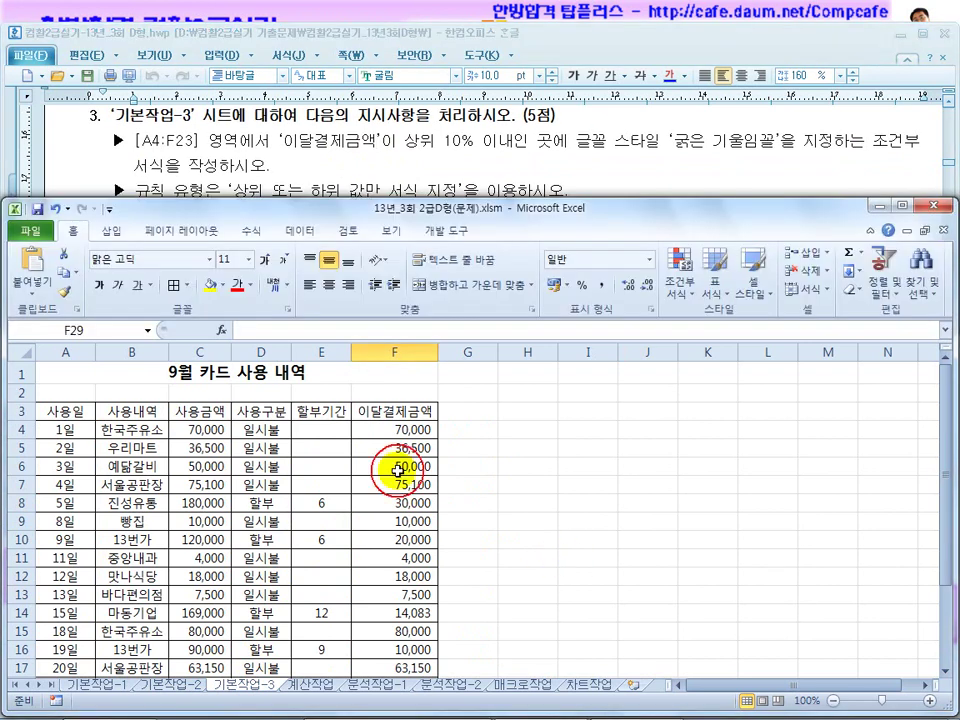
left_click_drag(368, 218, 368, 212)
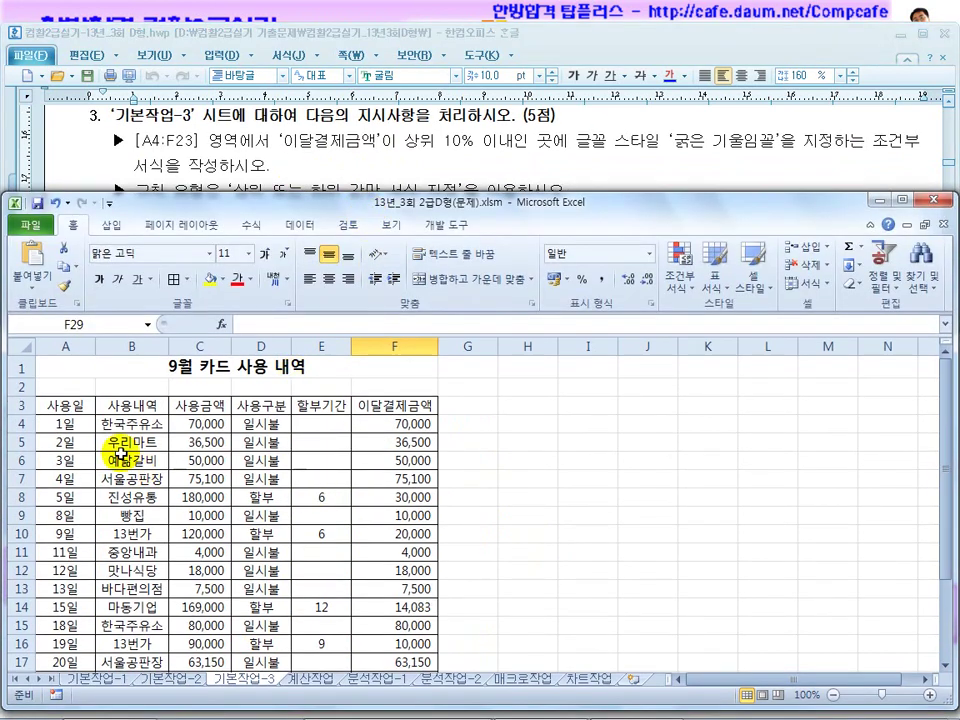
left_click_drag(47, 405, 411, 407)
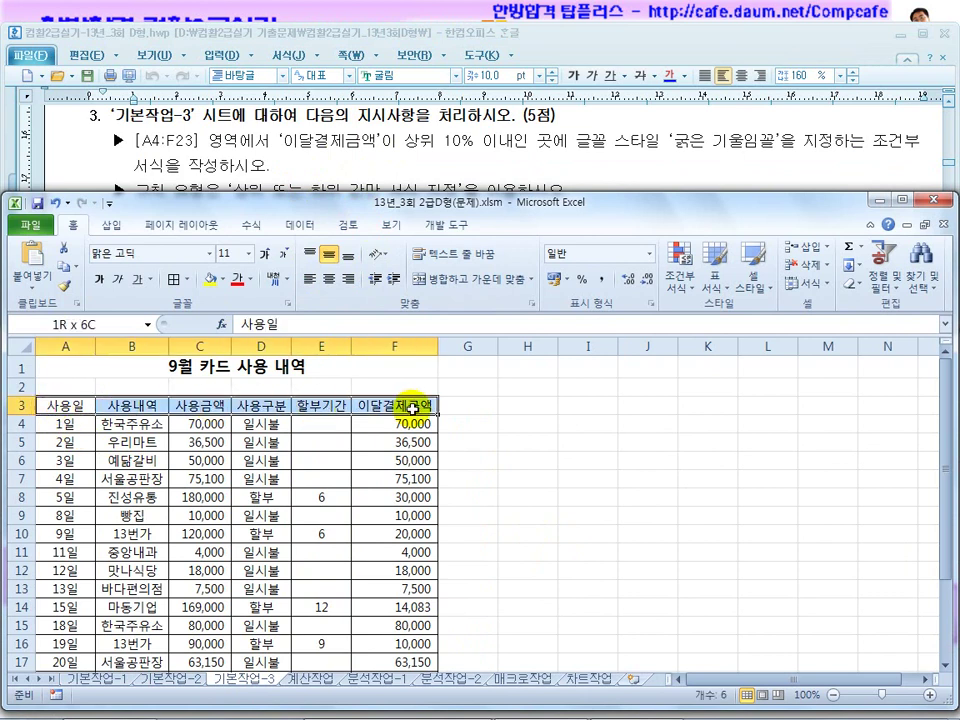
left_click_drag(64, 423, 392, 660)
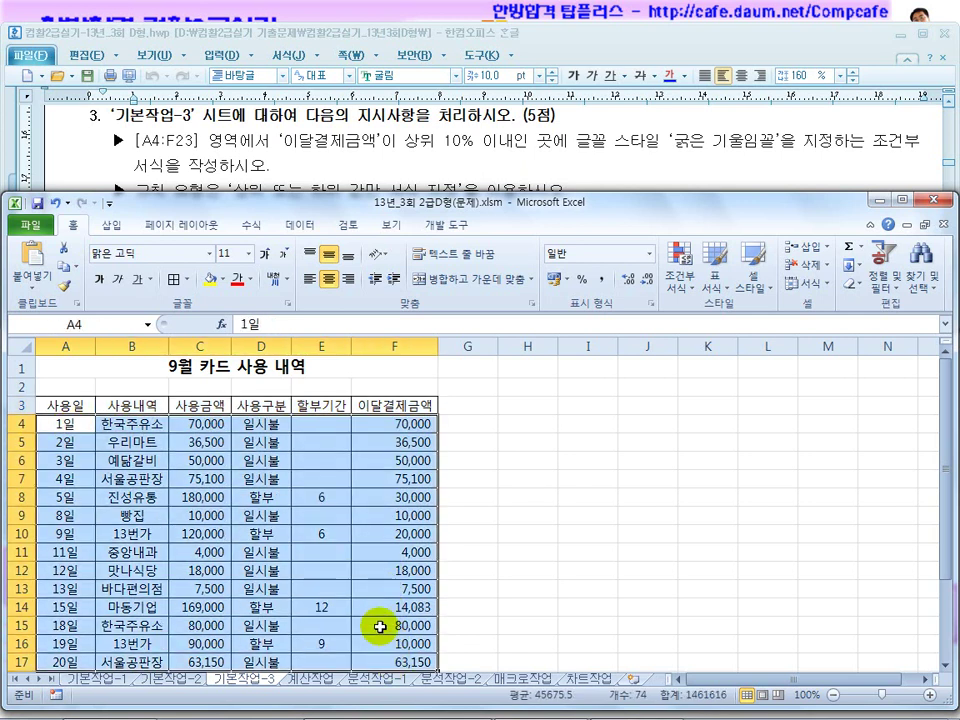
scroll(378, 626, "down", 2)
scroll(380, 627, "down", 1)
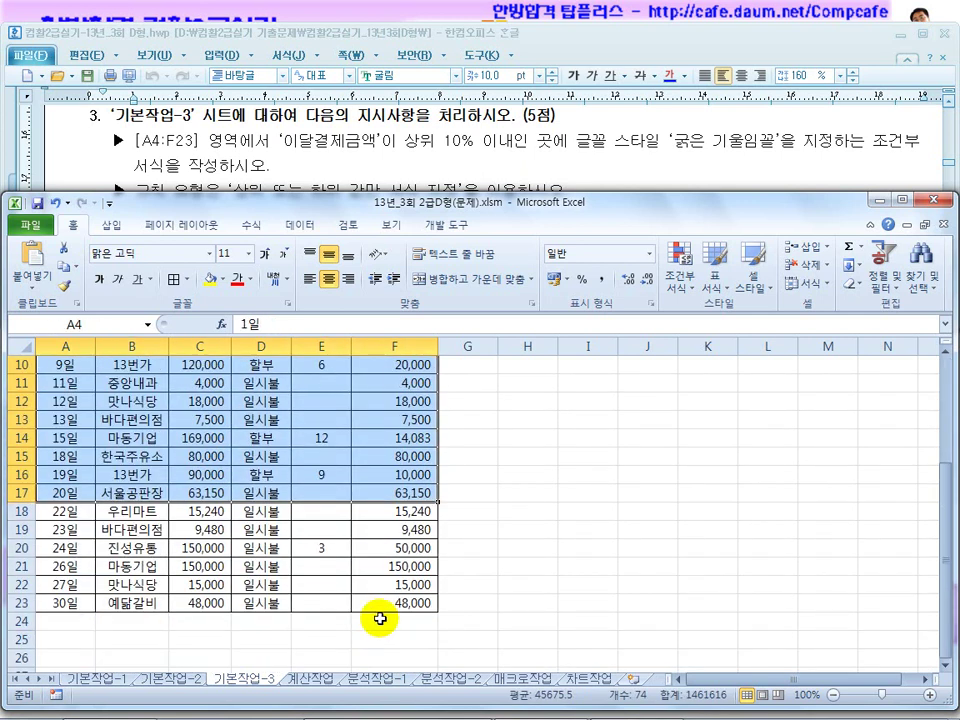
left_click(381, 606, "shift")
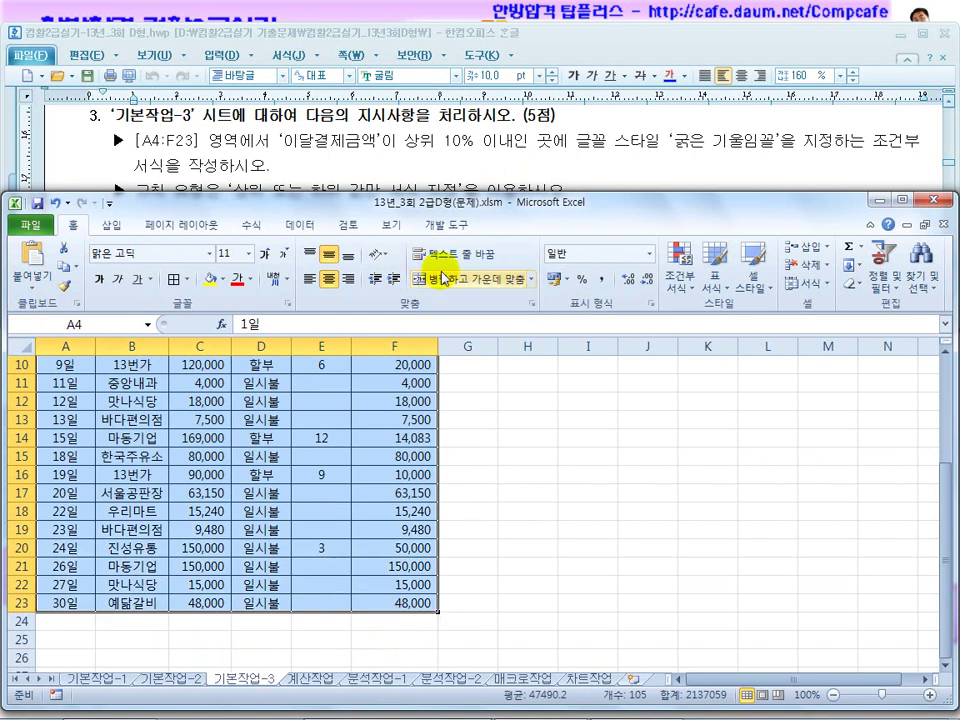
left_click(666, 292)
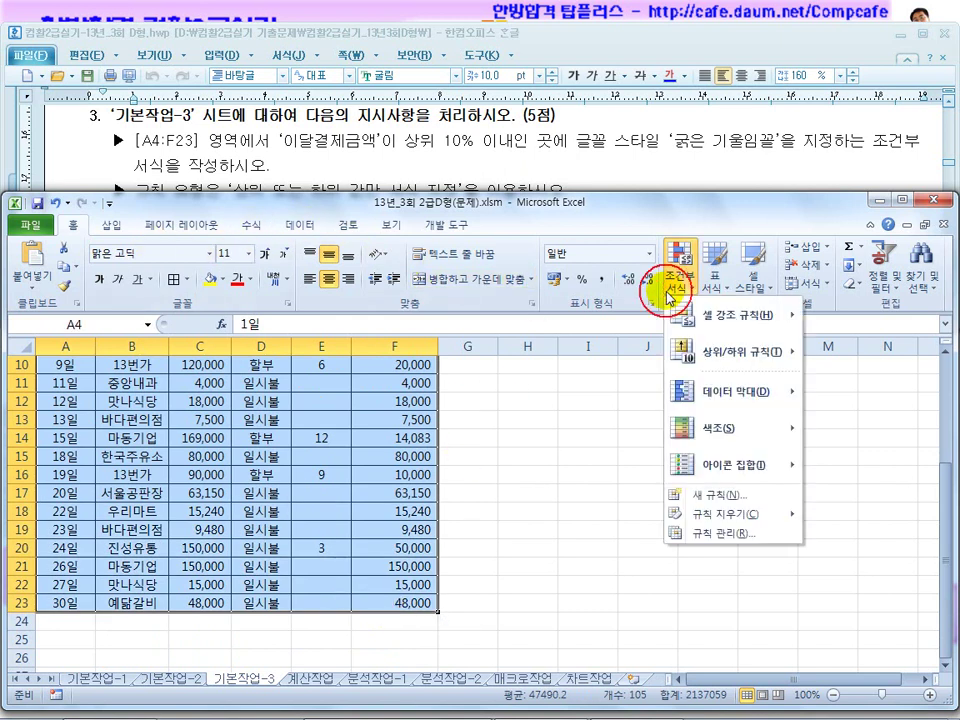
left_click(714, 495)
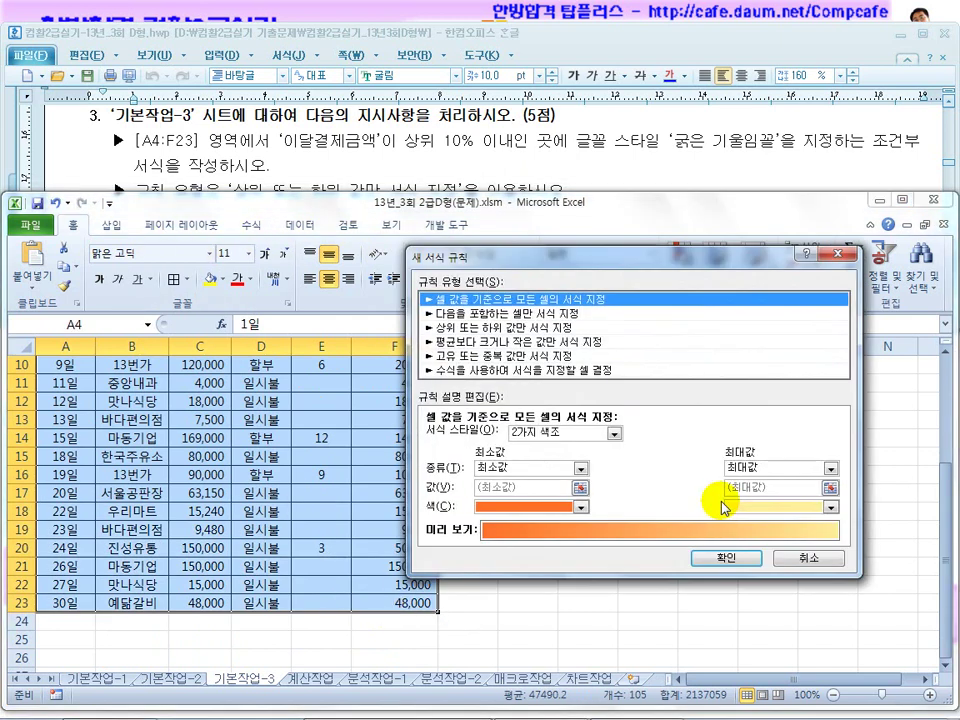
left_click(499, 371)
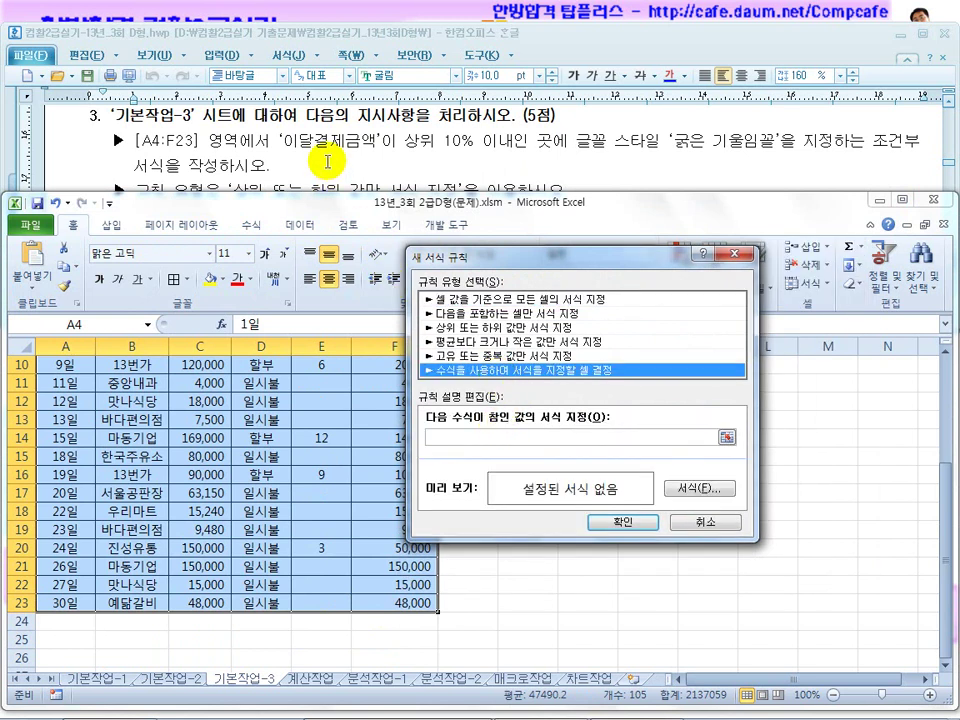
Compare the rule type required in the instructions with the types offered for a new formatting rule, then cancel the rule
left_click(327, 161)
left_click_drag(235, 190, 445, 193)
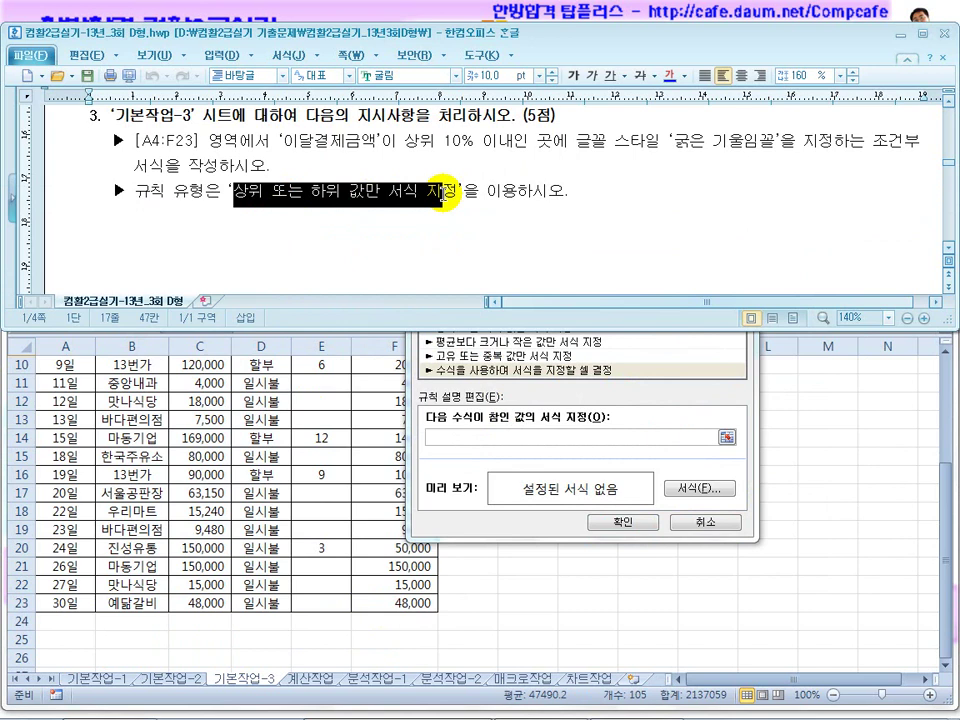
left_click(446, 476)
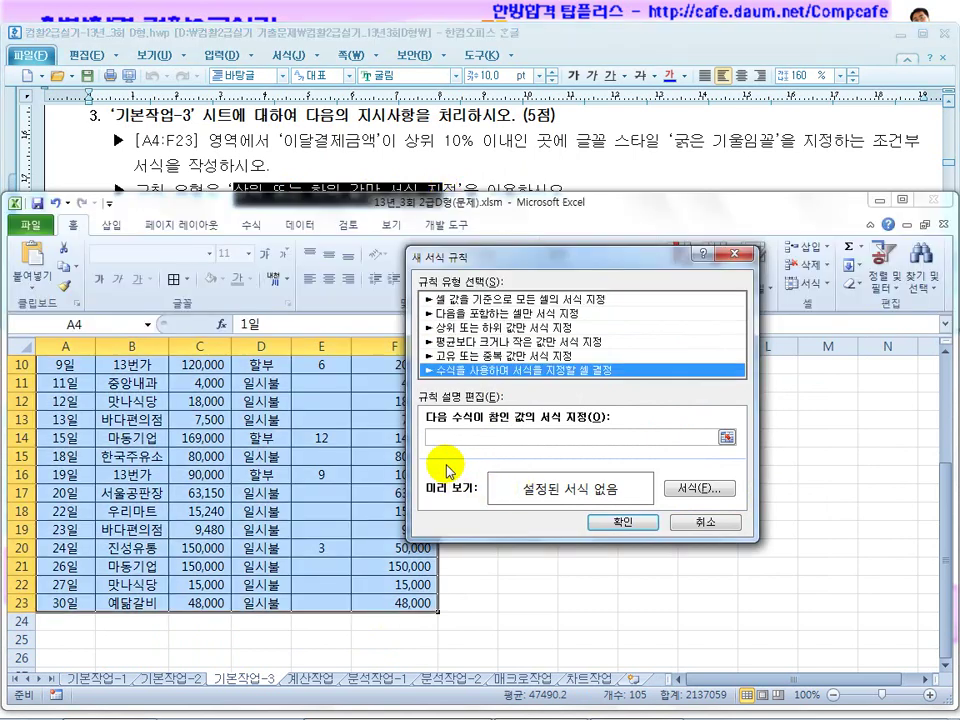
left_click(458, 330)
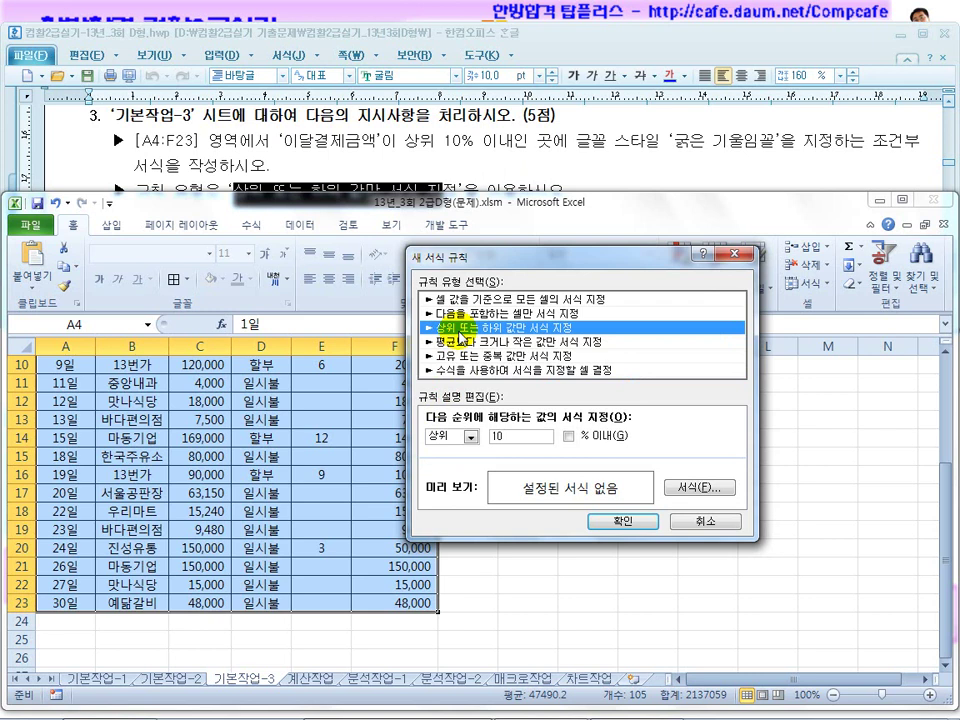
left_click(456, 371)
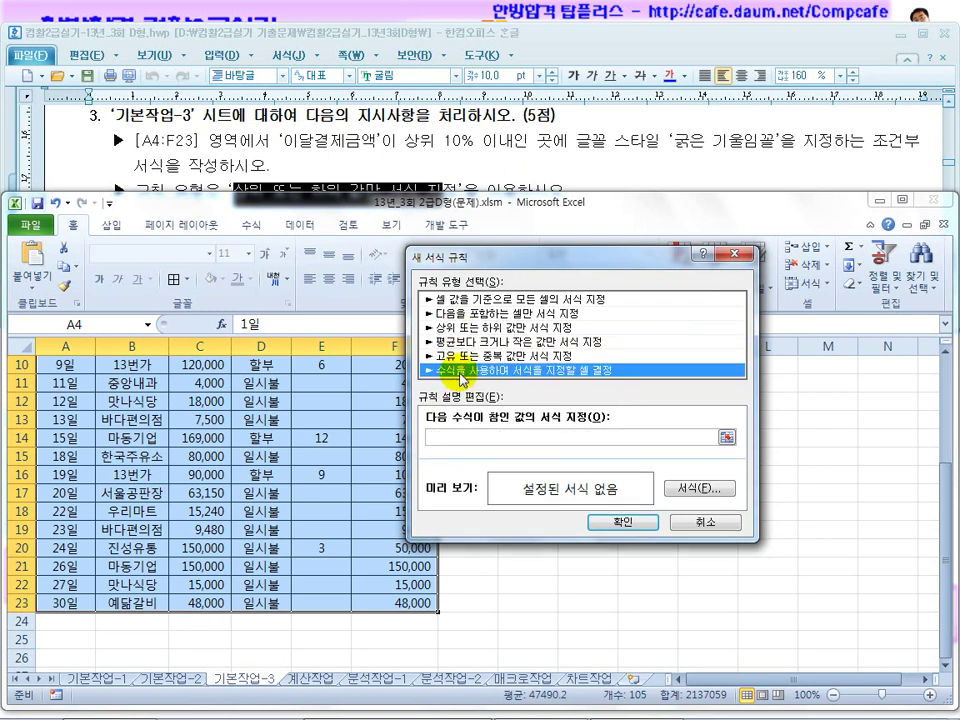
left_click(380, 154)
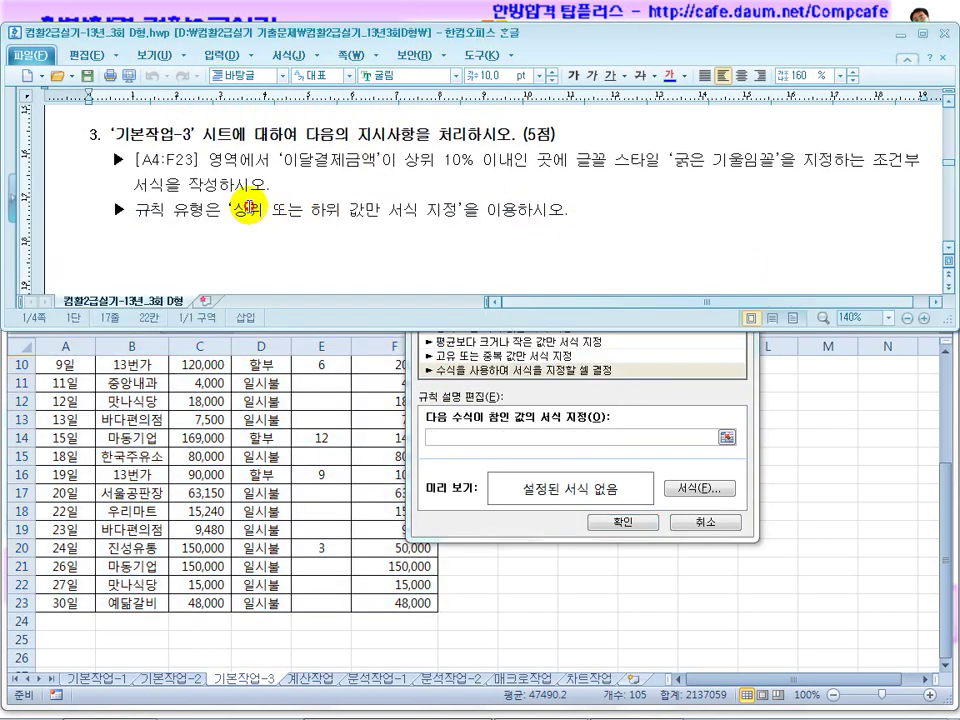
left_click_drag(248, 208, 428, 210)
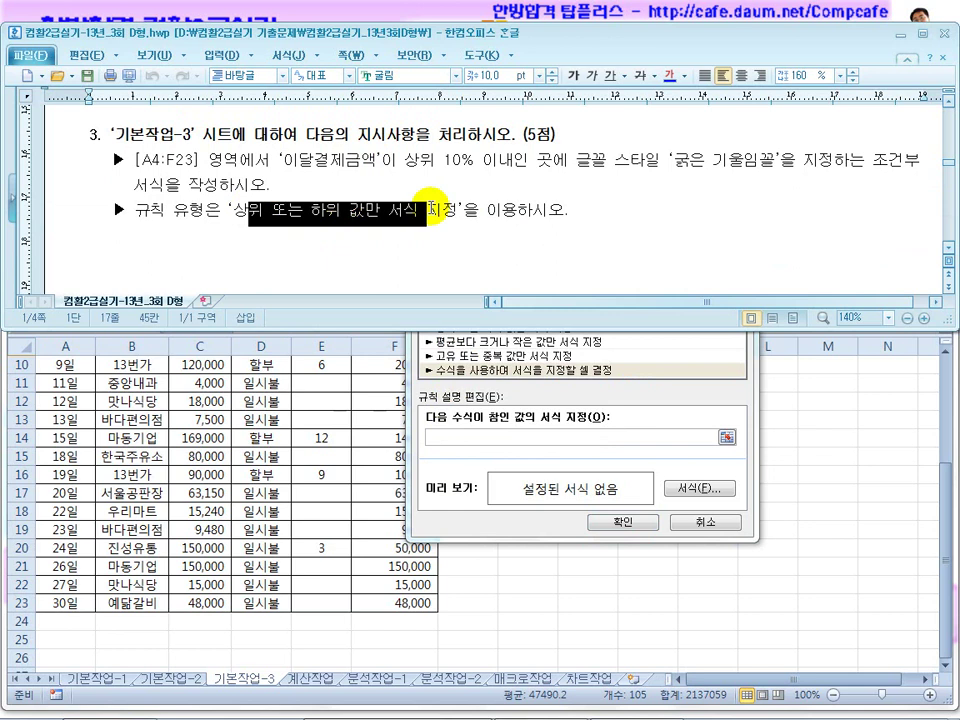
left_click(515, 400)
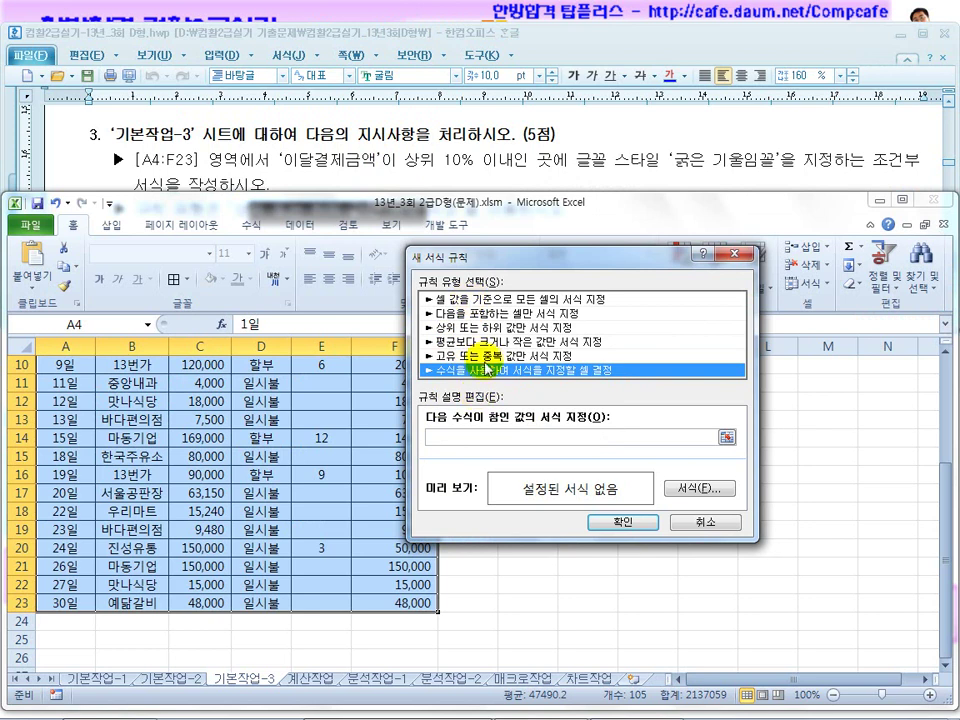
left_click(472, 355)
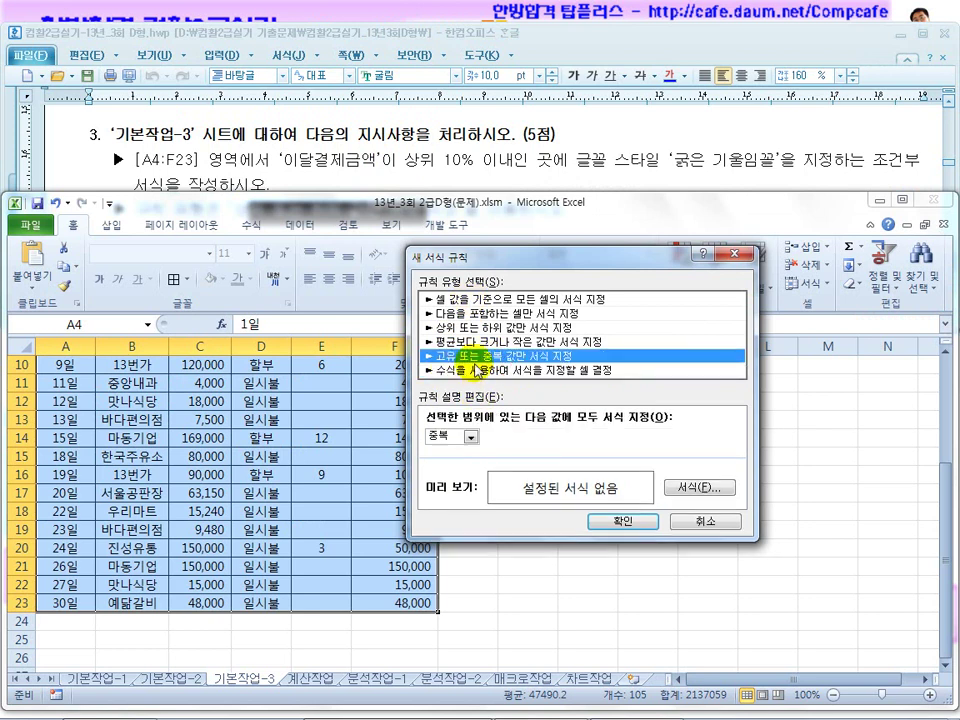
left_click(481, 341)
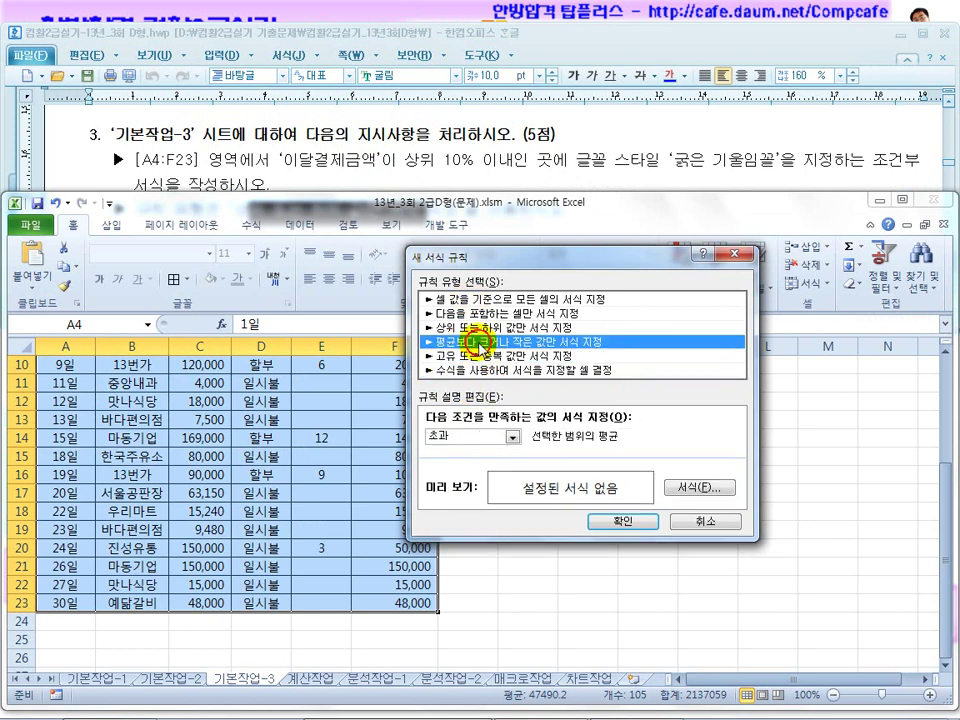
left_click(475, 328)
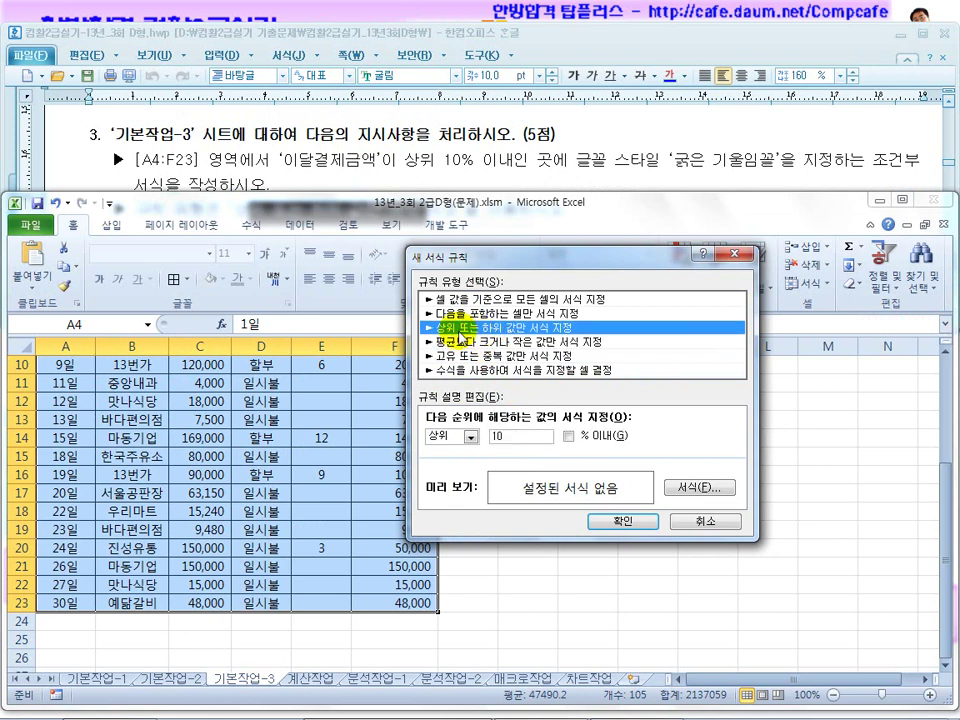
left_click(478, 368)
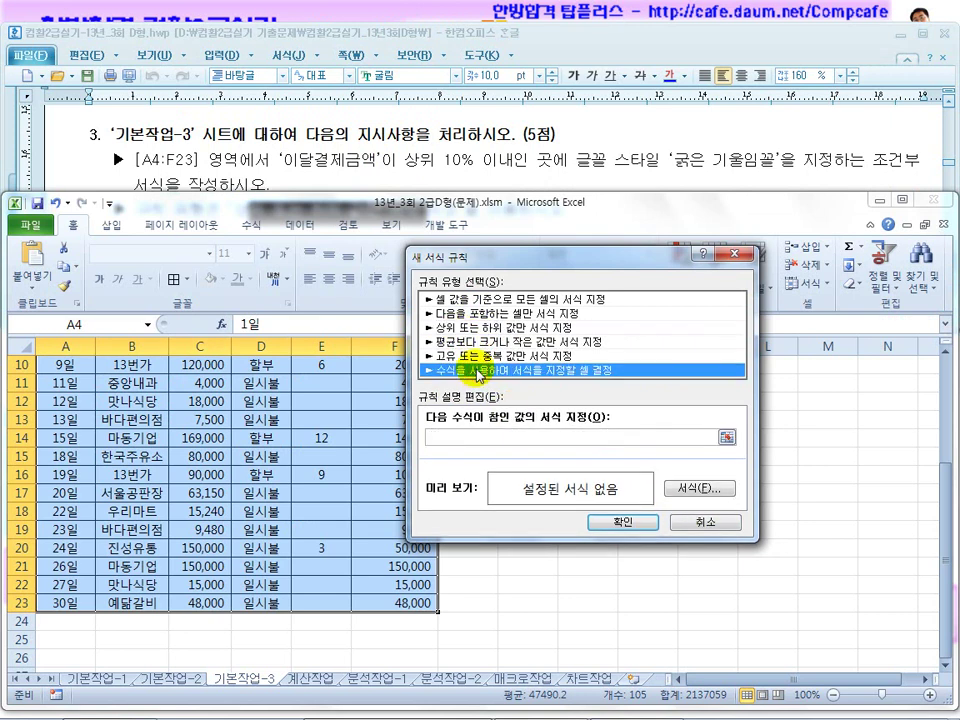
left_click(468, 328)
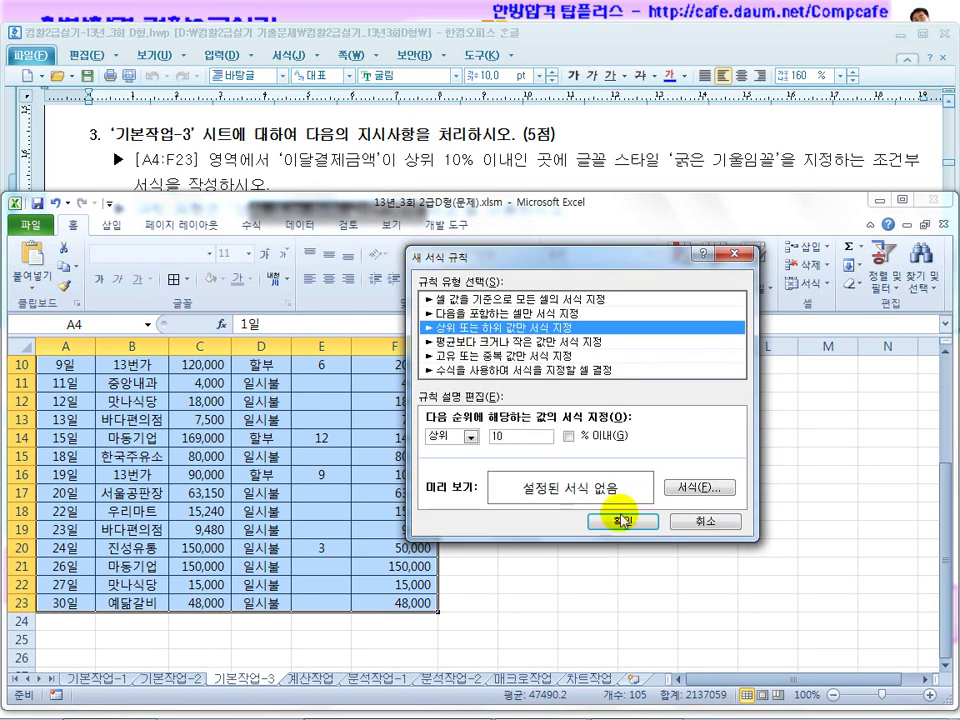
left_click(718, 522)
left_click(512, 548)
scroll(506, 550, "up", 3)
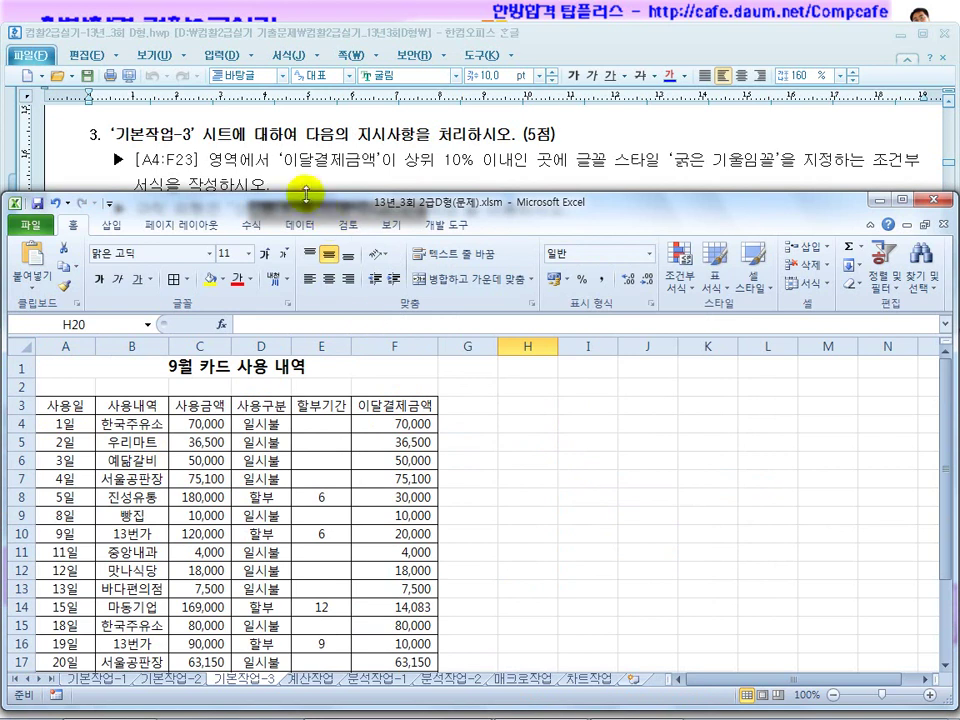
Recheck the 이달결제금액 condition in the instructions and select that column's values, F4:F23, in the workbook
left_click(248, 157)
scroll(348, 163, "down", 2)
scroll(361, 257, "up", 2)
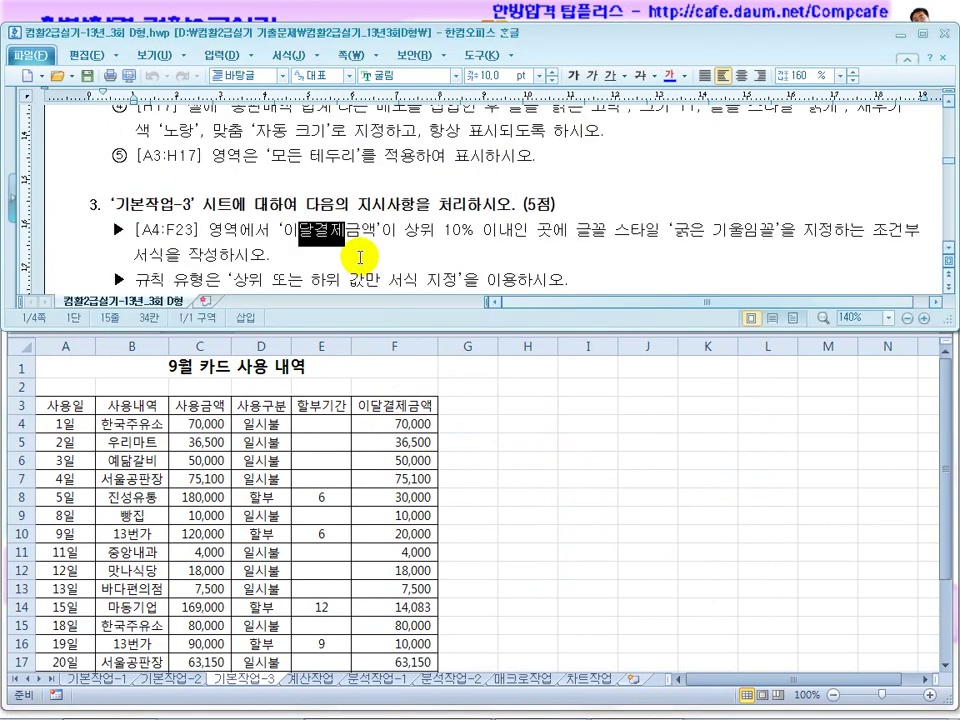
left_click(341, 235)
scroll(360, 335, "down", 1)
left_click(502, 445)
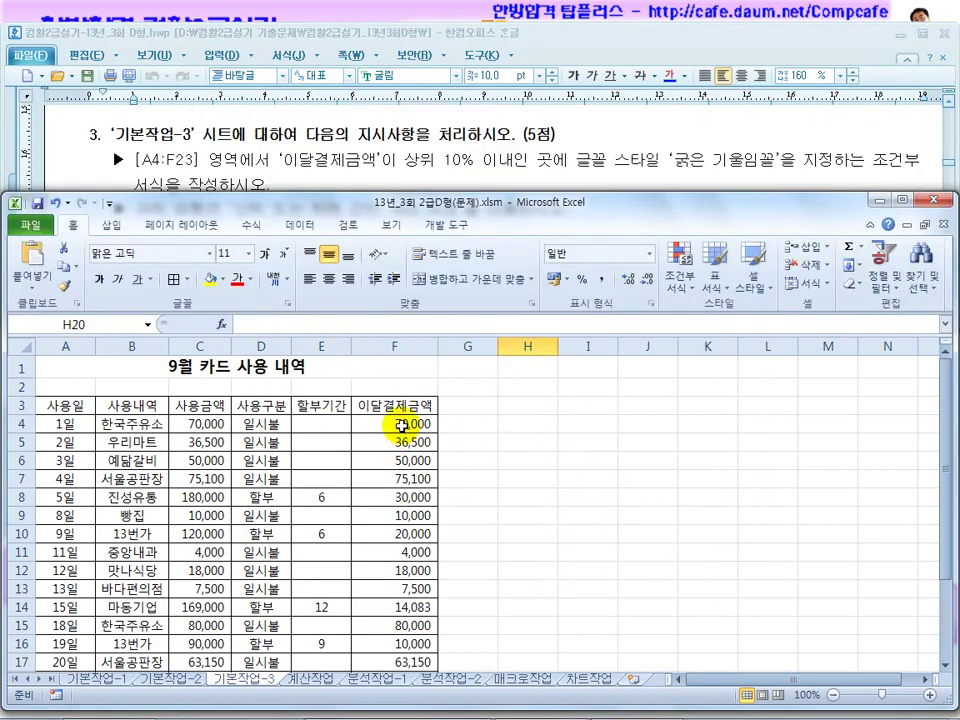
left_click_drag(396, 429, 396, 497)
scroll(398, 503, "down", 4)
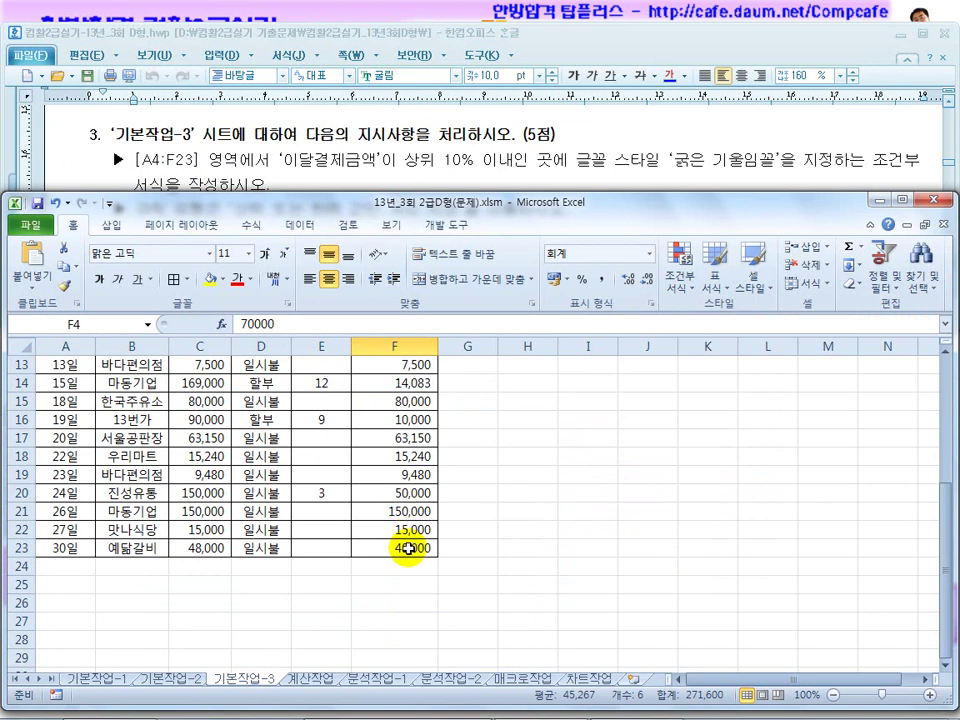
left_click(408, 548, "shift")
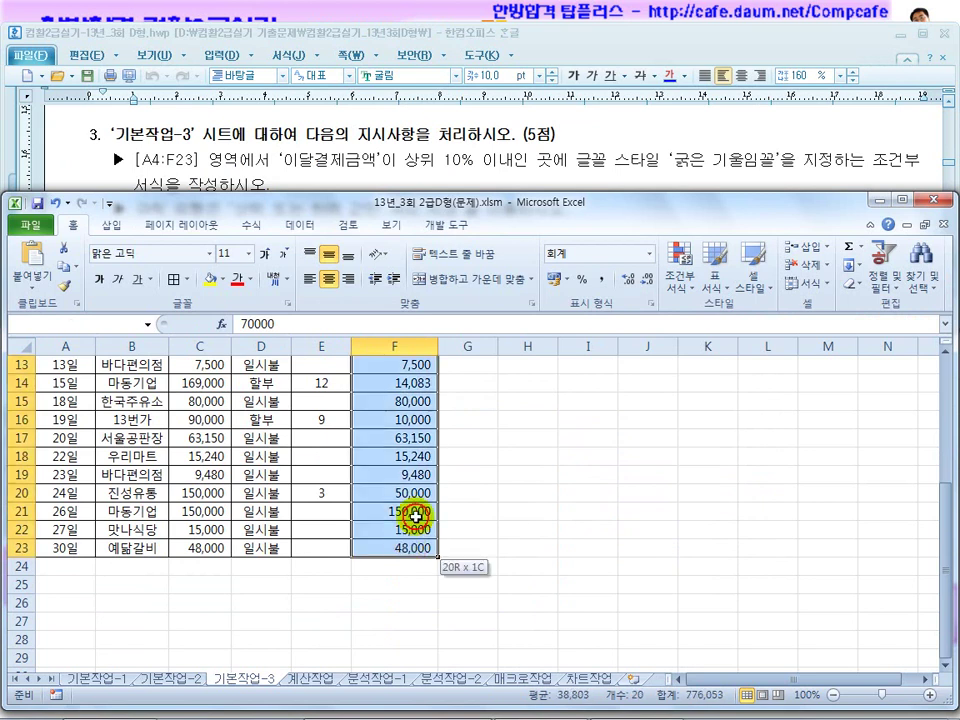
Start a new conditional formatting rule of type 상위 또는 하위 값만 서식 지정, set to 상위 10 with % 이내 enabled
left_click(680, 295)
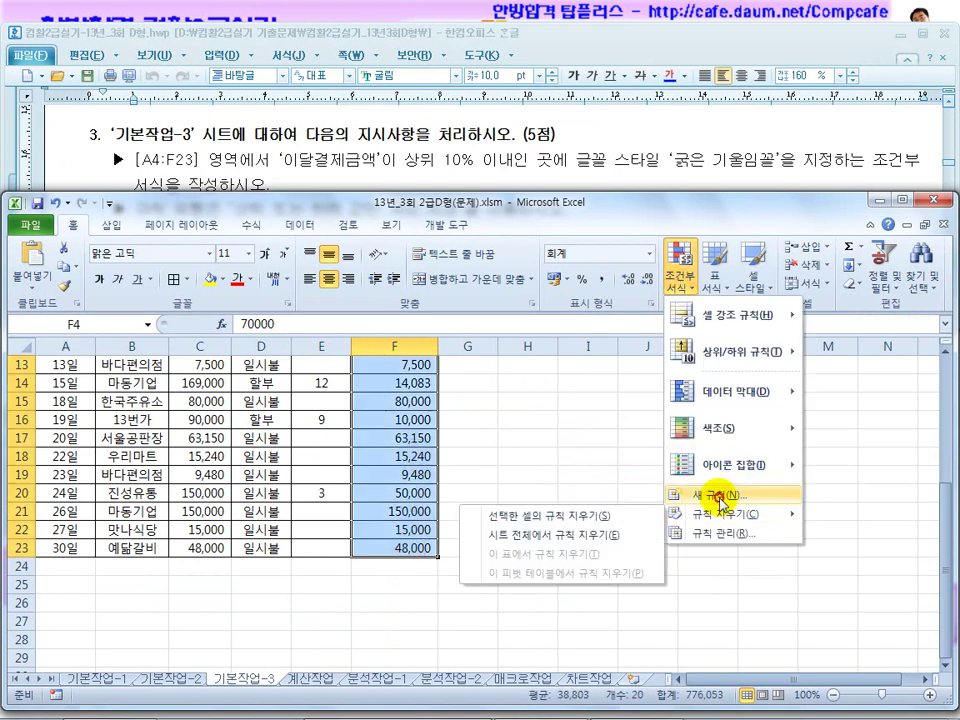
left_click(725, 495)
left_click(421, 310)
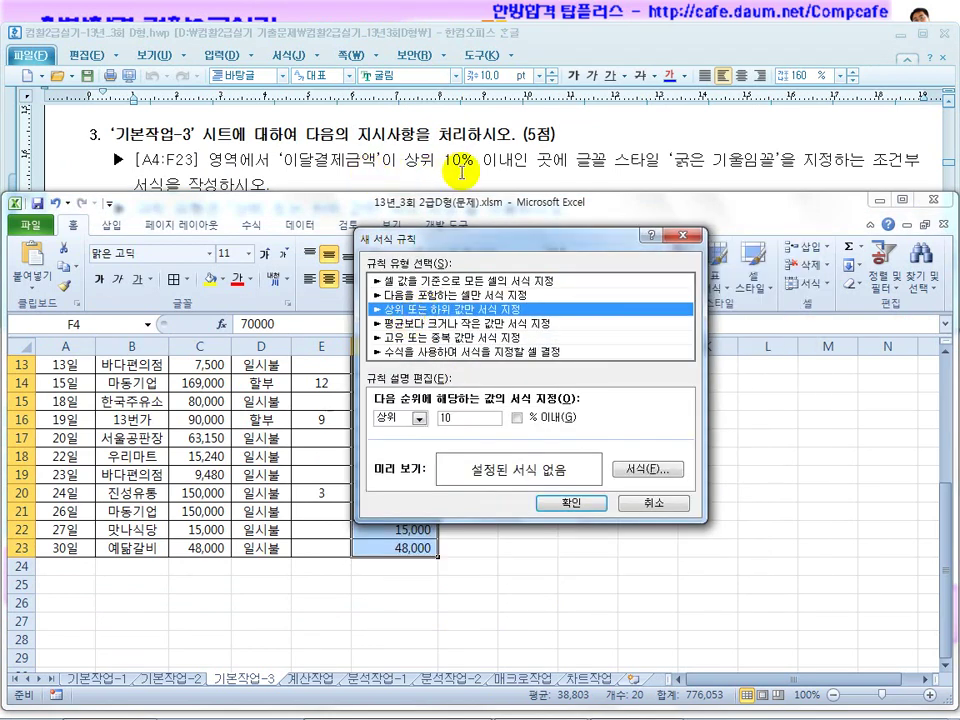
double_click(443, 418)
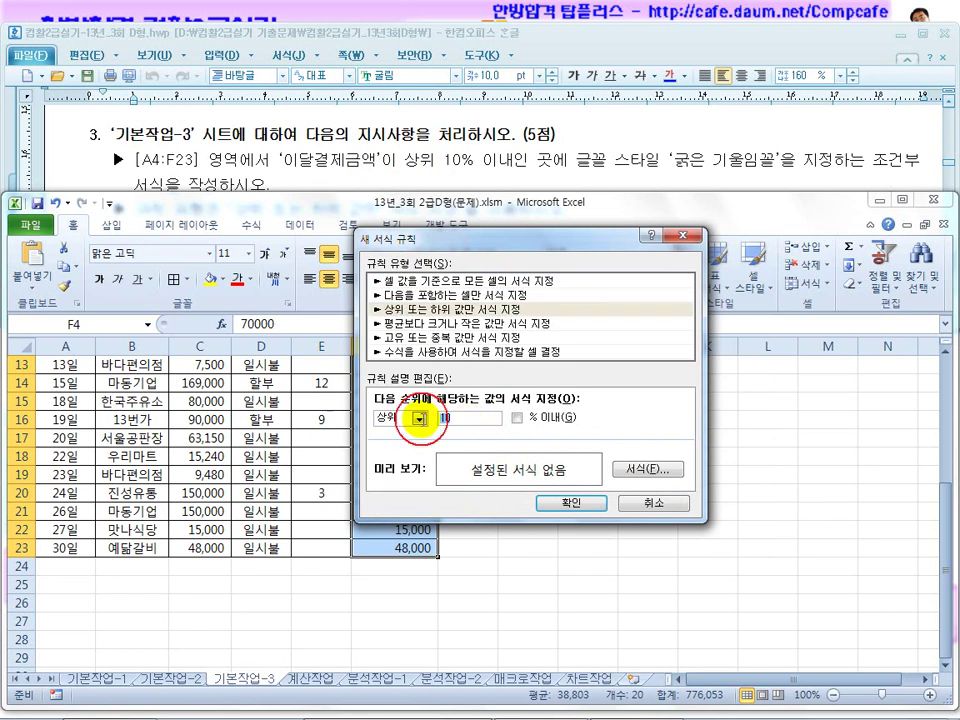
left_click(400, 418)
left_click(380, 434)
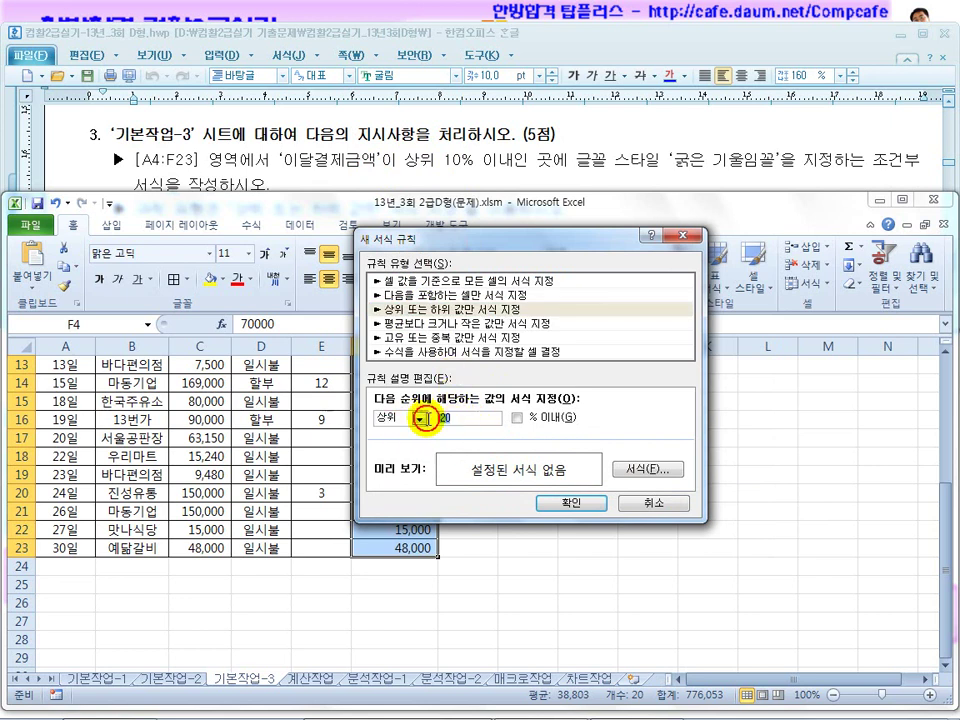
left_click_drag(458, 421, 408, 417)
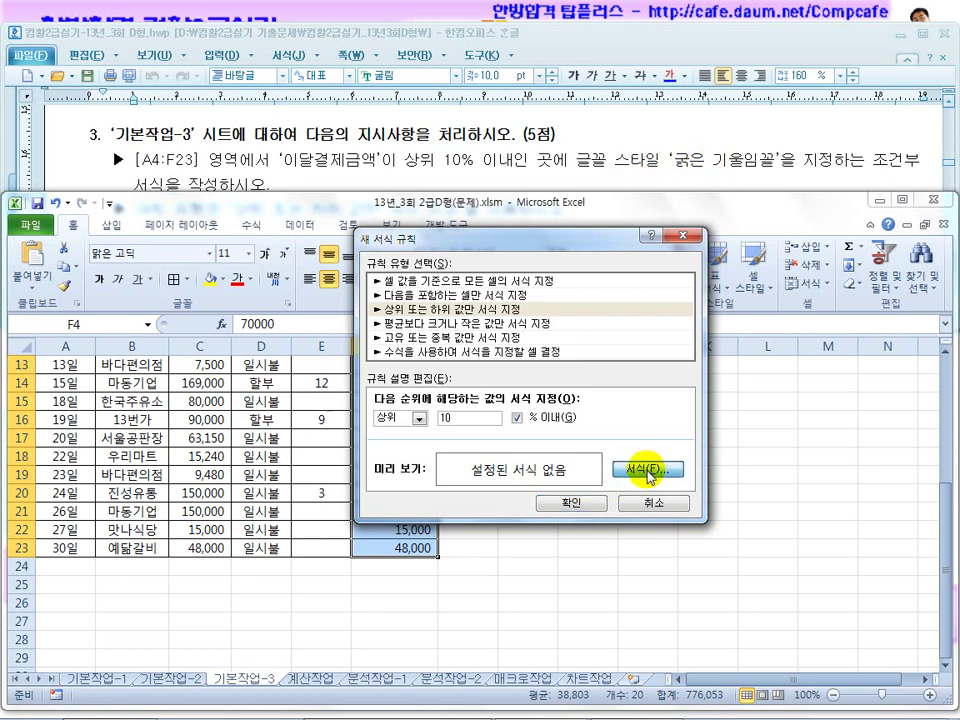
Set the rule's font style to 굵은 기울임꼴 and apply the conditional formatting to F4:F23
left_click(650, 470)
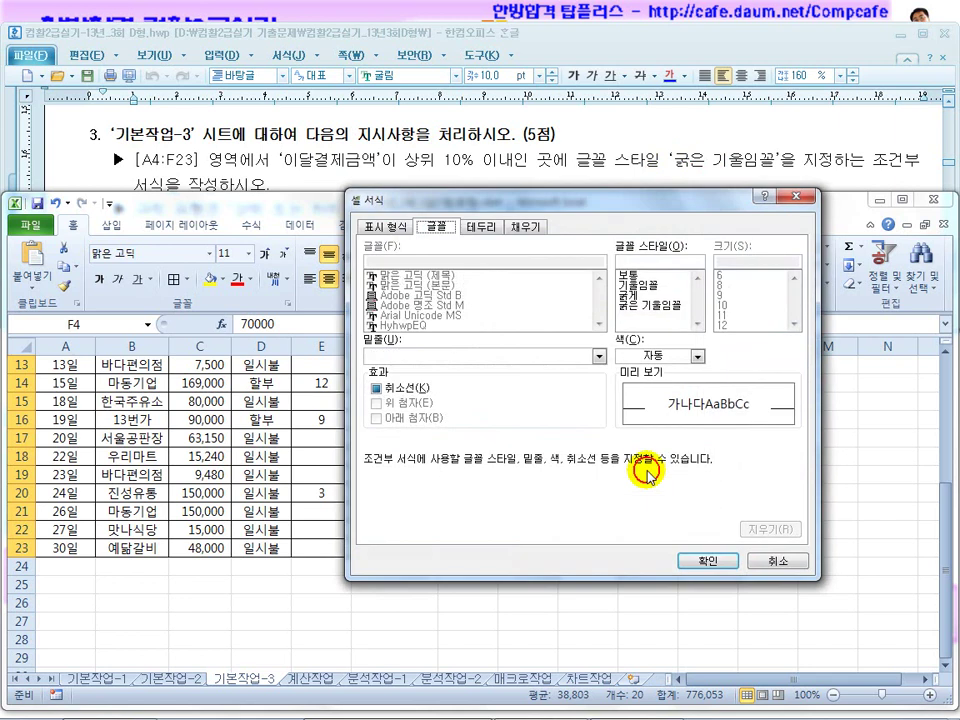
left_click(646, 307)
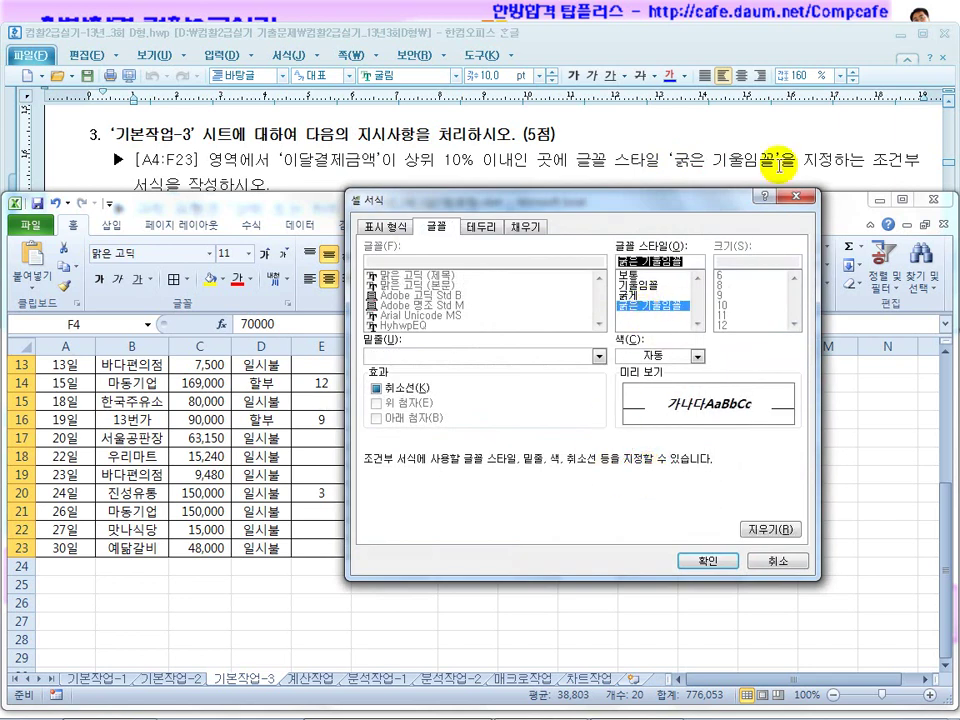
left_click(700, 561)
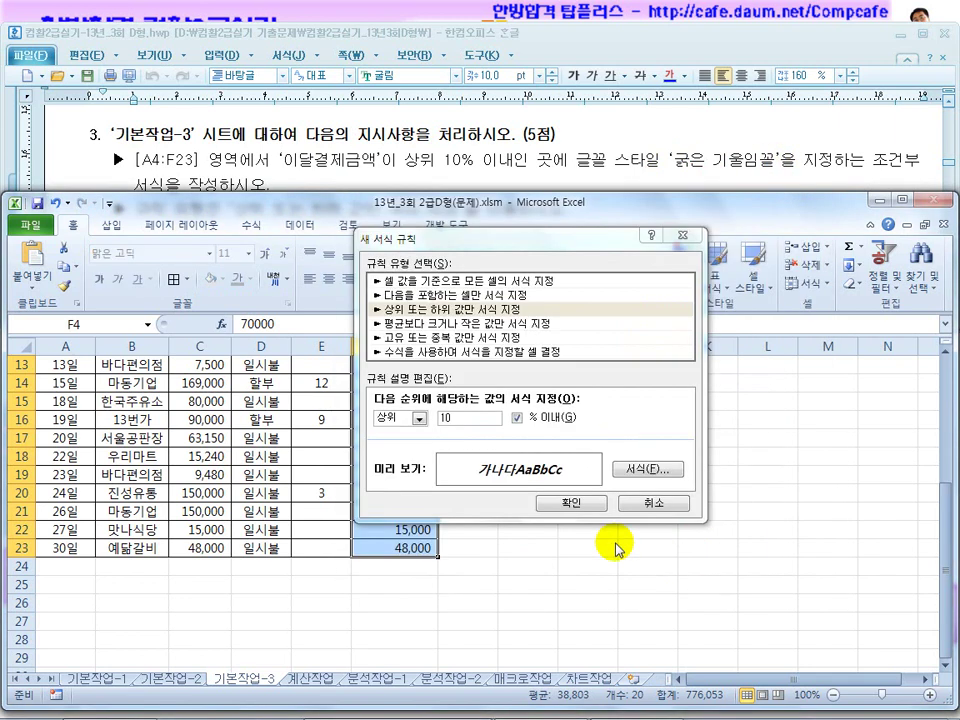
left_click(583, 508)
scroll(440, 525, "up", 2)
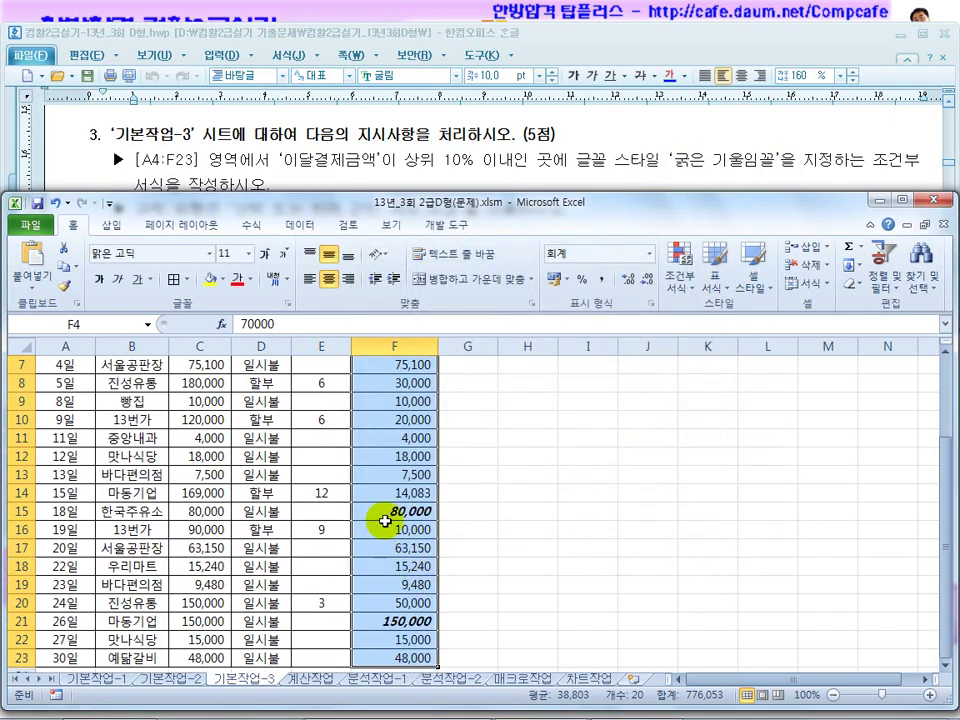
Switch to the instructions document and recheck the rule type required for 기본작업-3
left_click(340, 168)
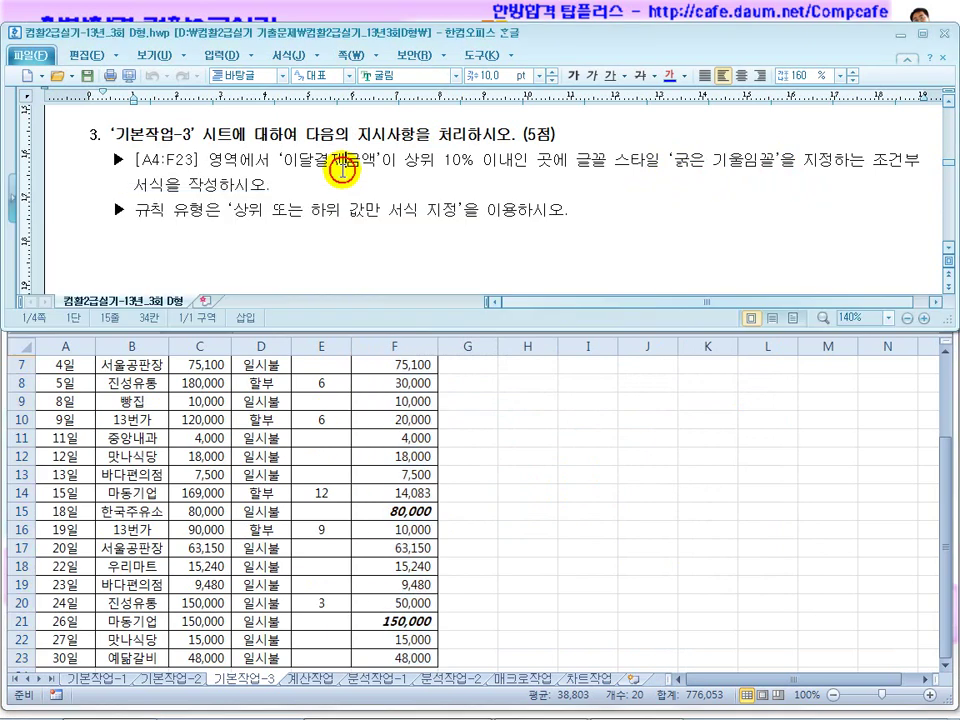
double_click(321, 212)
left_click_drag(393, 218, 437, 215)
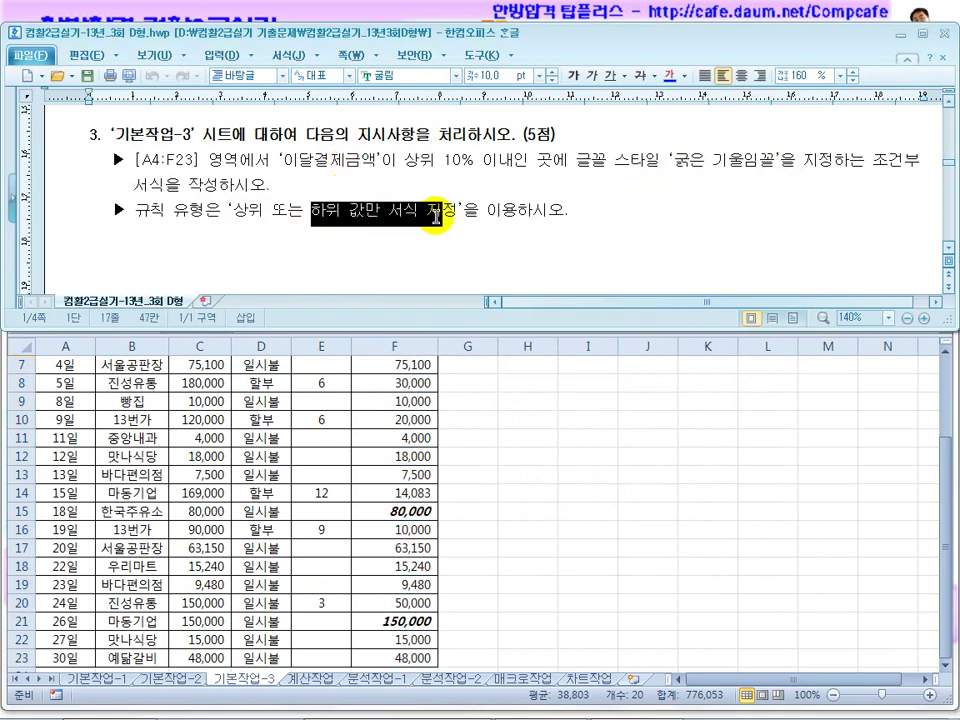
Recheck the rule type wording in the instructions against the conditional formatting in the workbook's 이달결제금액 column
left_click_drag(247, 214, 402, 215)
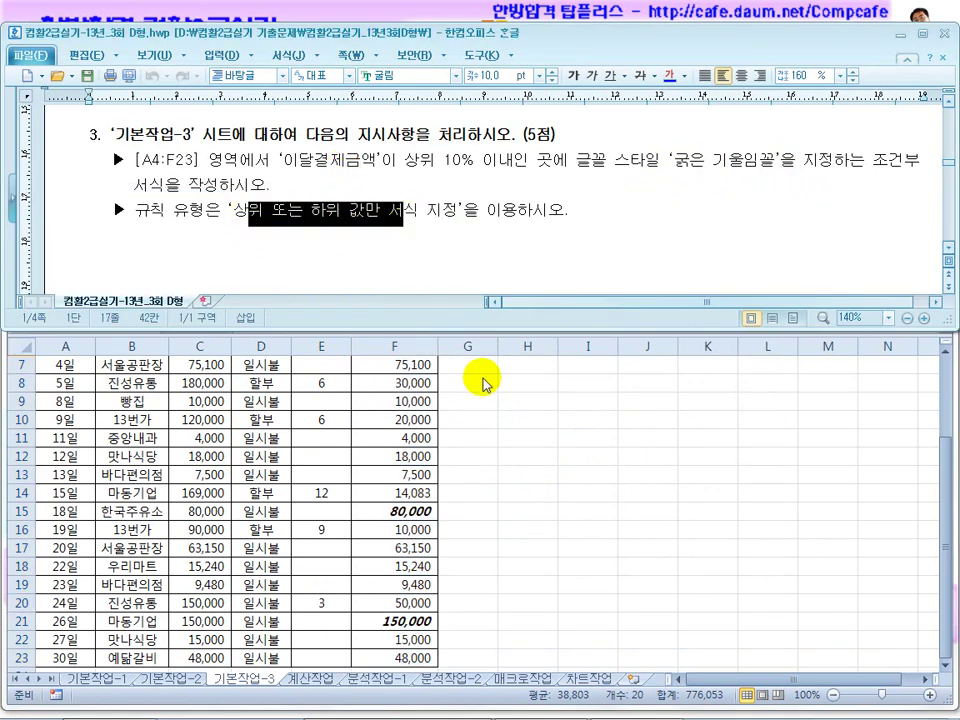
left_click(485, 385)
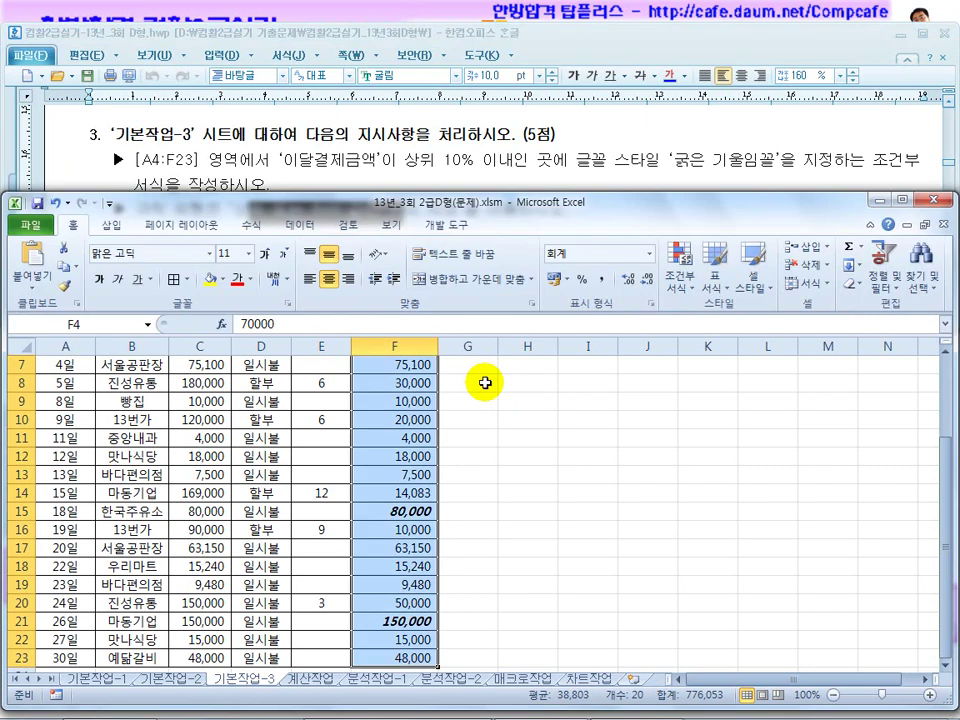
scroll(485, 395, "up", 2)
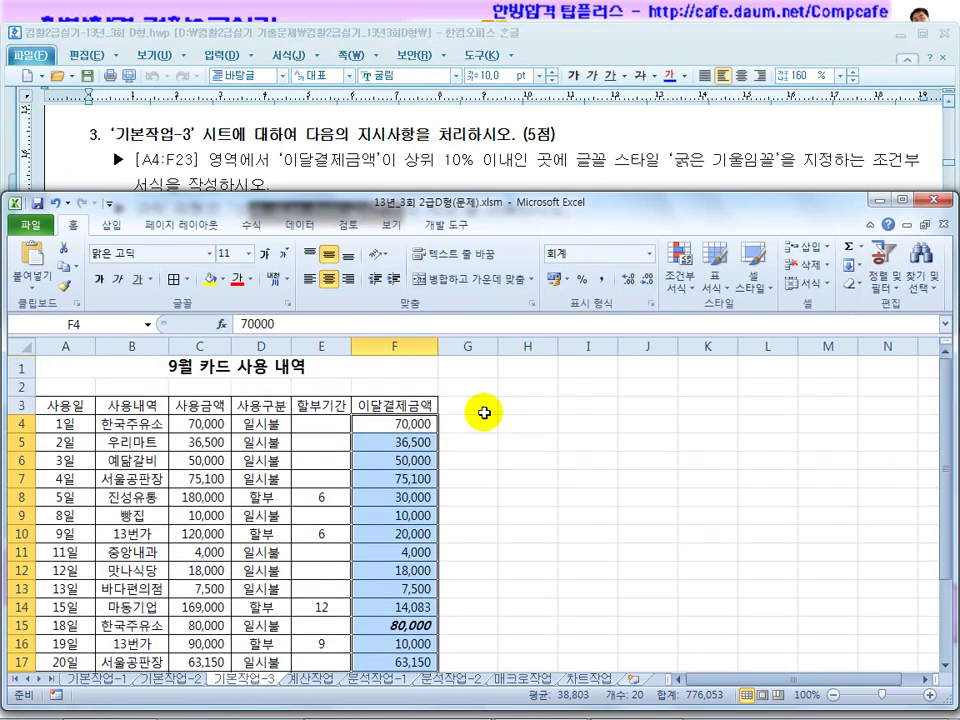
scroll(484, 412, "down", 2)
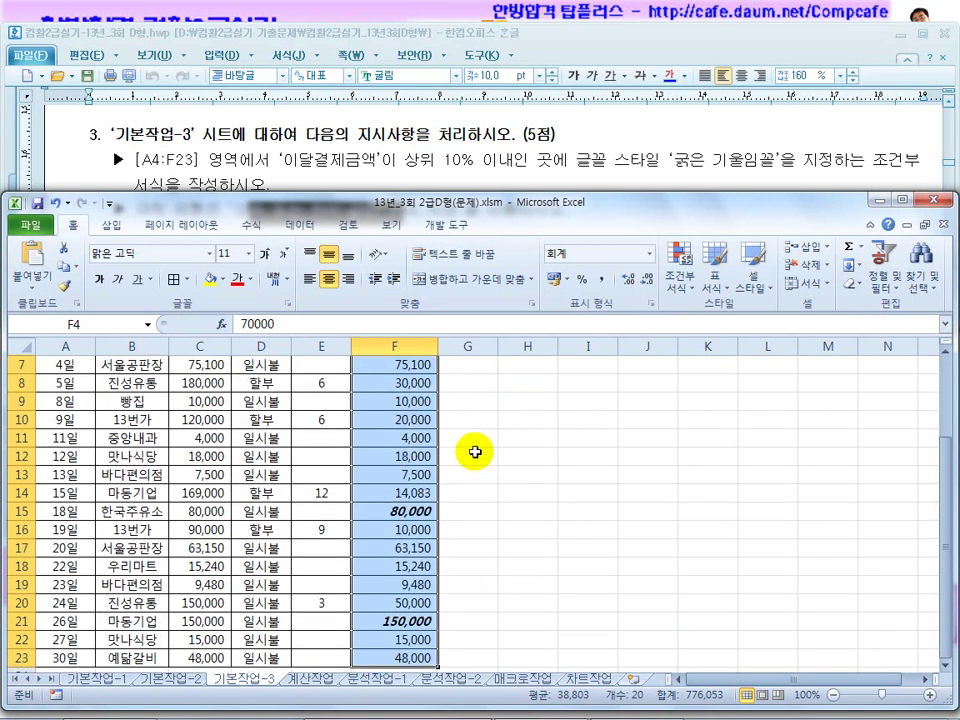
Advance the instructions document to 문제2 계산작업 and open the 계산작업 sheet at [표1] 시외버스 요금표
left_click(408, 160)
scroll(411, 212, "down", 6)
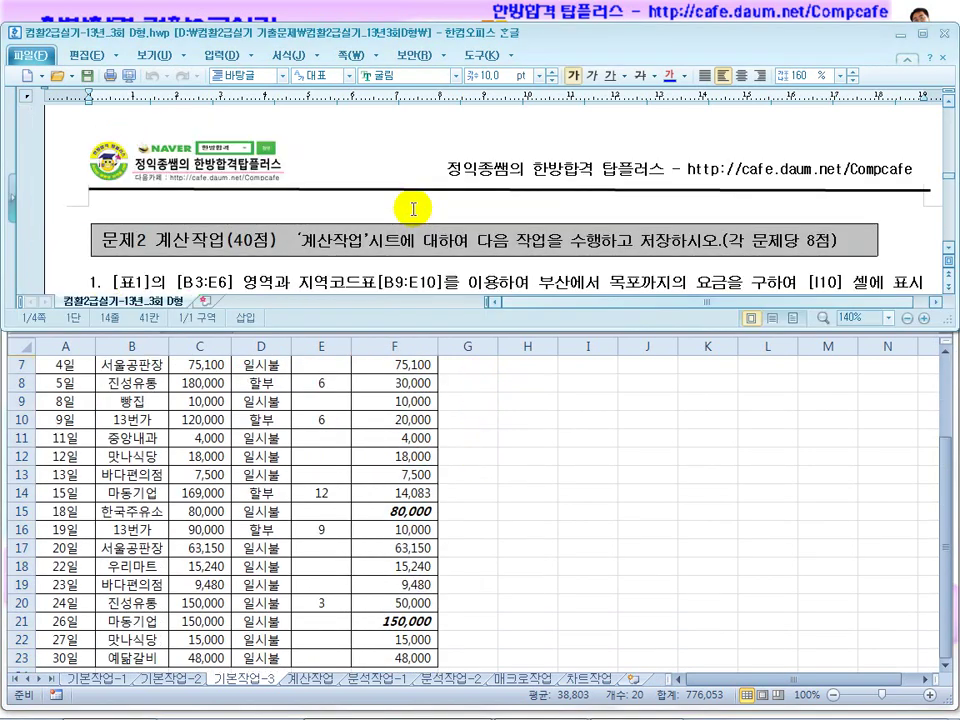
left_click(407, 209)
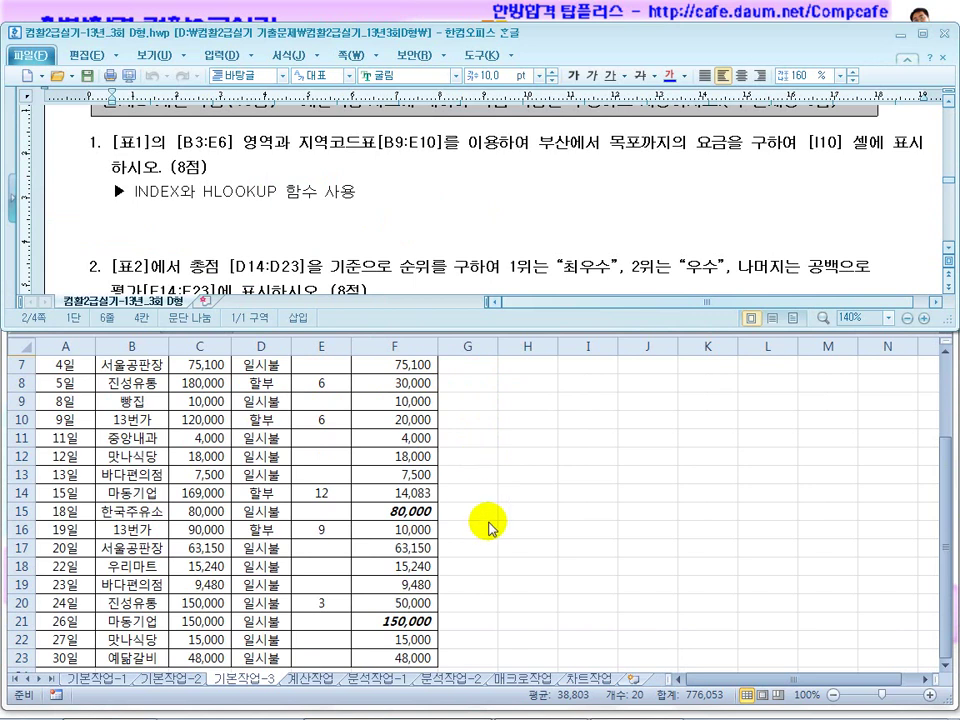
left_click(488, 527)
left_click(323, 686)
left_click(315, 553)
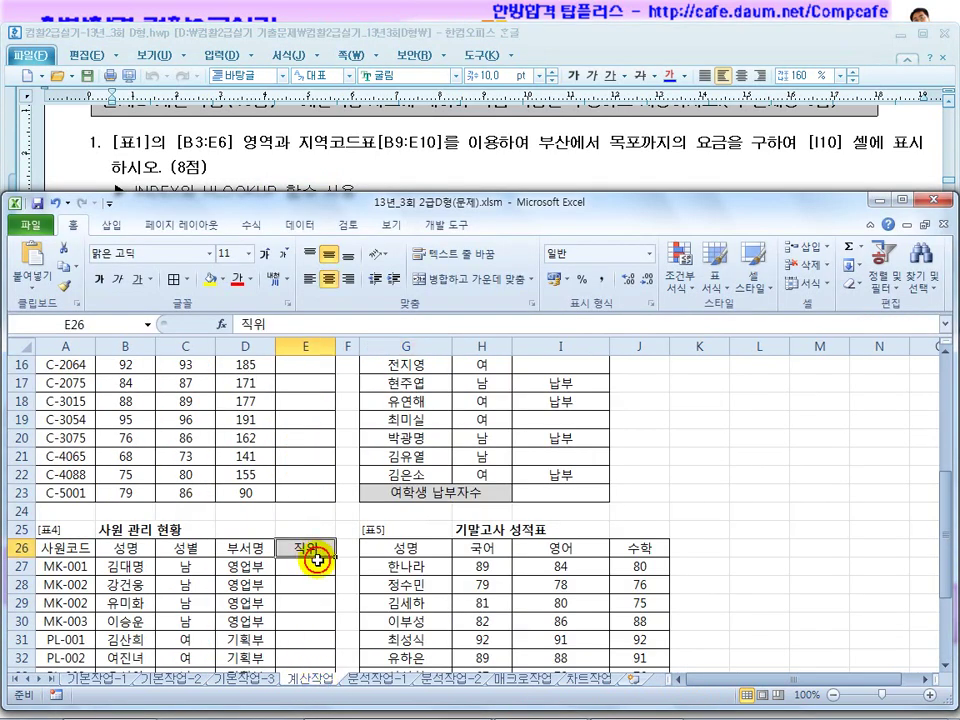
scroll(316, 558, "up", 8)
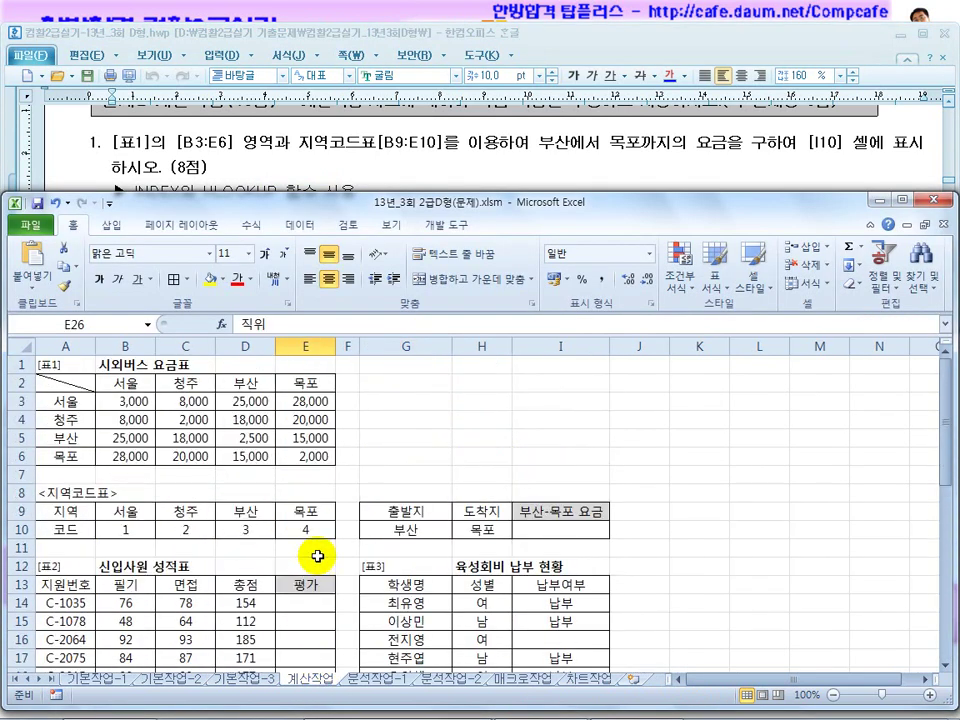
left_click(306, 401)
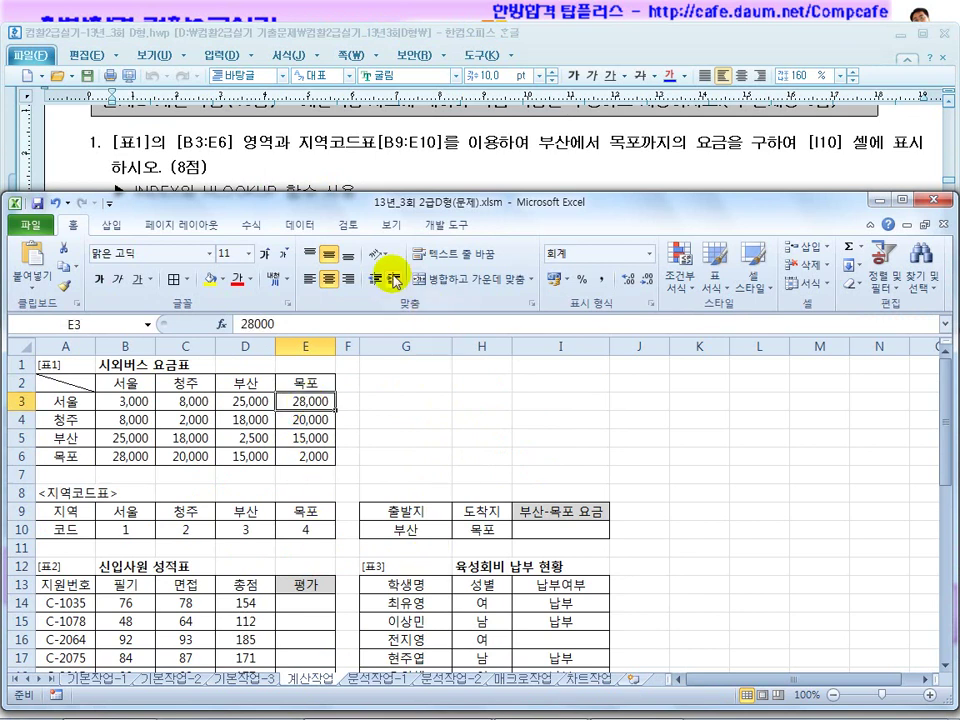
Read task 1 of 계산작업 in the instructions document, focusing on the required INDEX and HLOOKUP functions
left_click(389, 148)
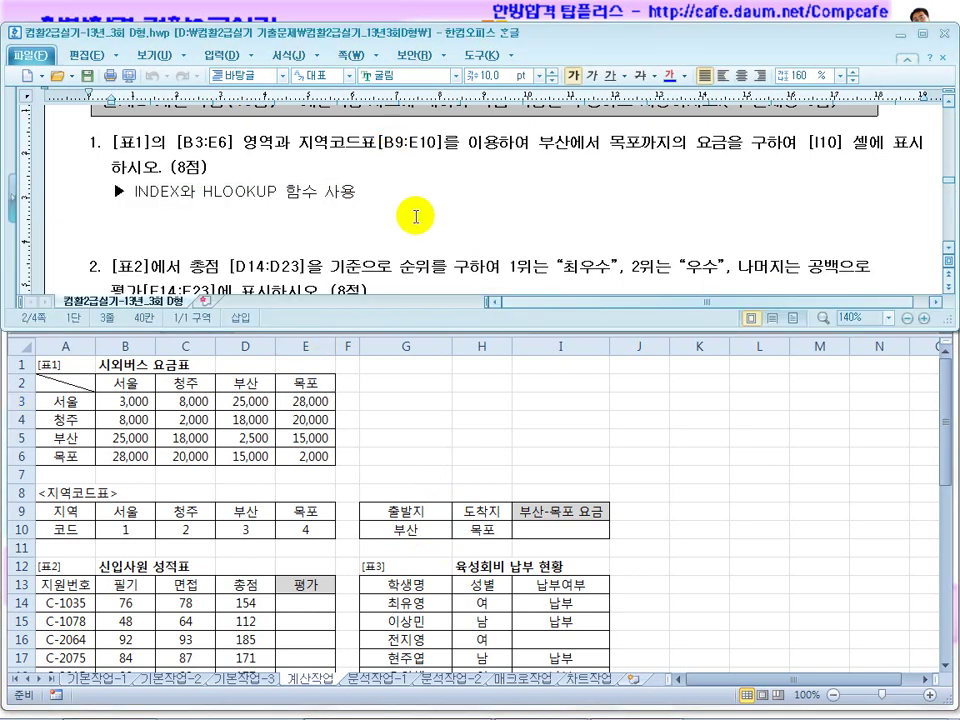
left_click_drag(150, 191, 190, 191)
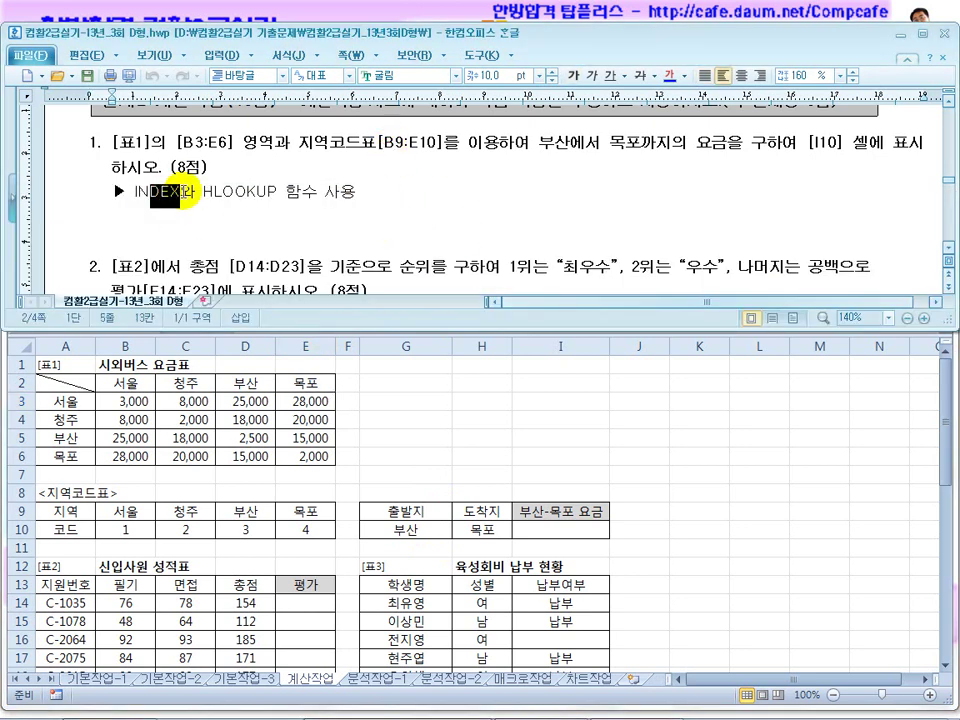
left_click_drag(204, 191, 270, 198)
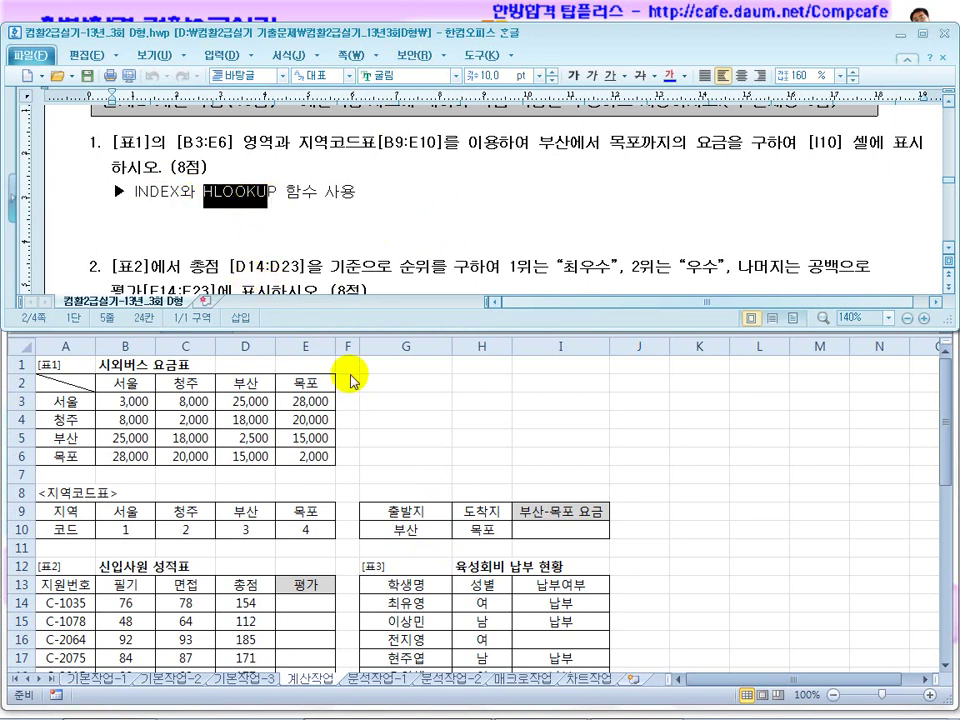
left_click(446, 240)
left_click(948, 250)
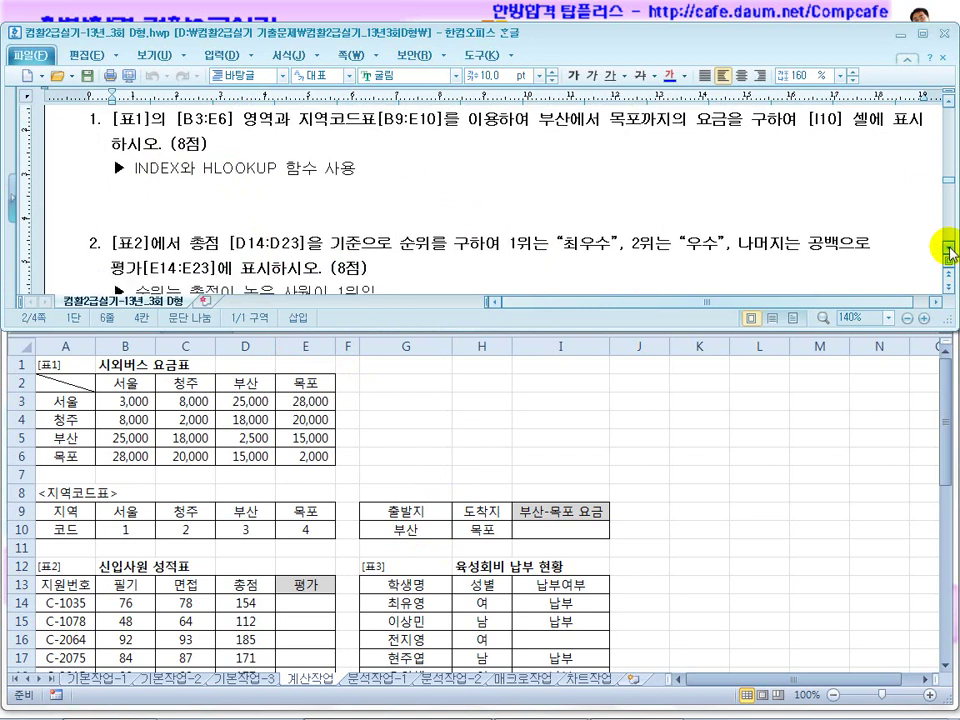
Examine in the workbook how the 지역코드표 codes for 부산 and 목포 locate the fare's row and column in B3:E6
left_click(662, 469)
left_click(440, 456)
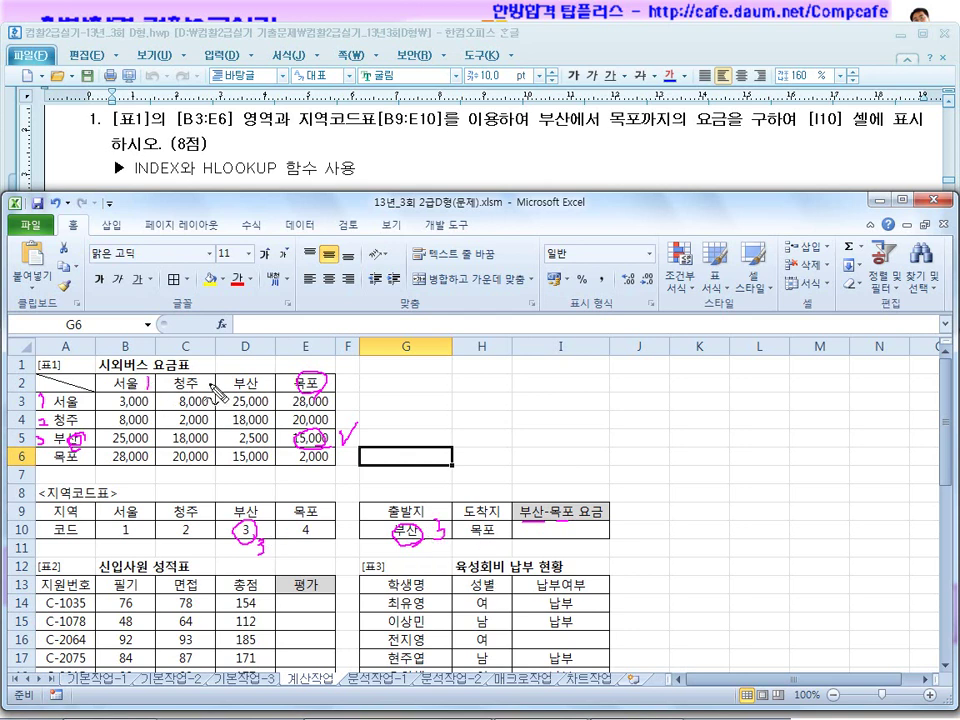
left_click_drag(341, 380, 348, 396)
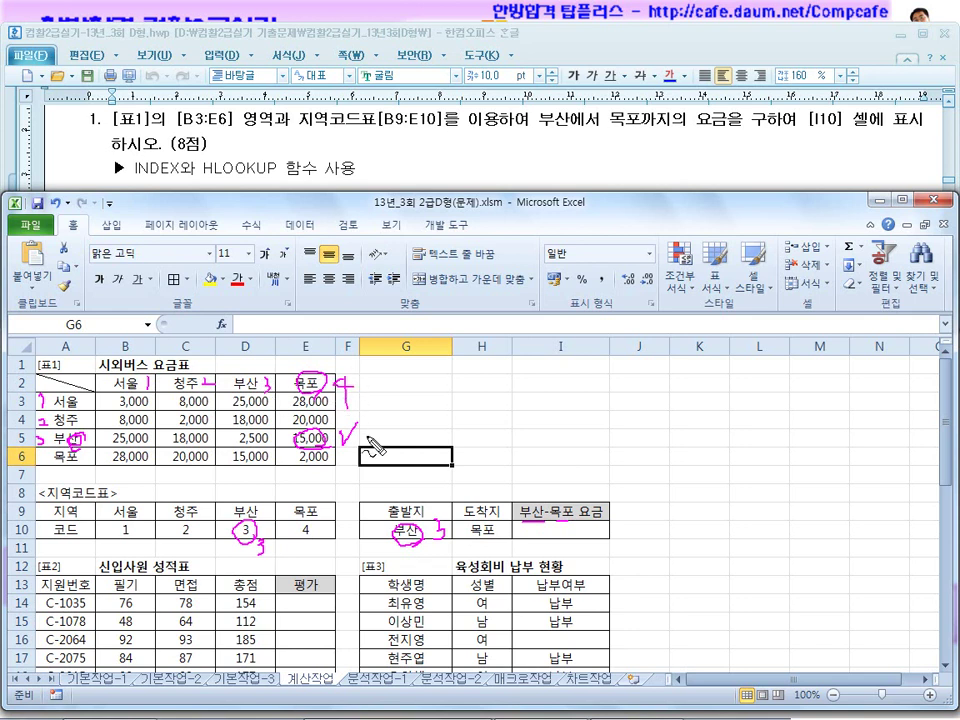
left_click_drag(503, 518, 509, 563)
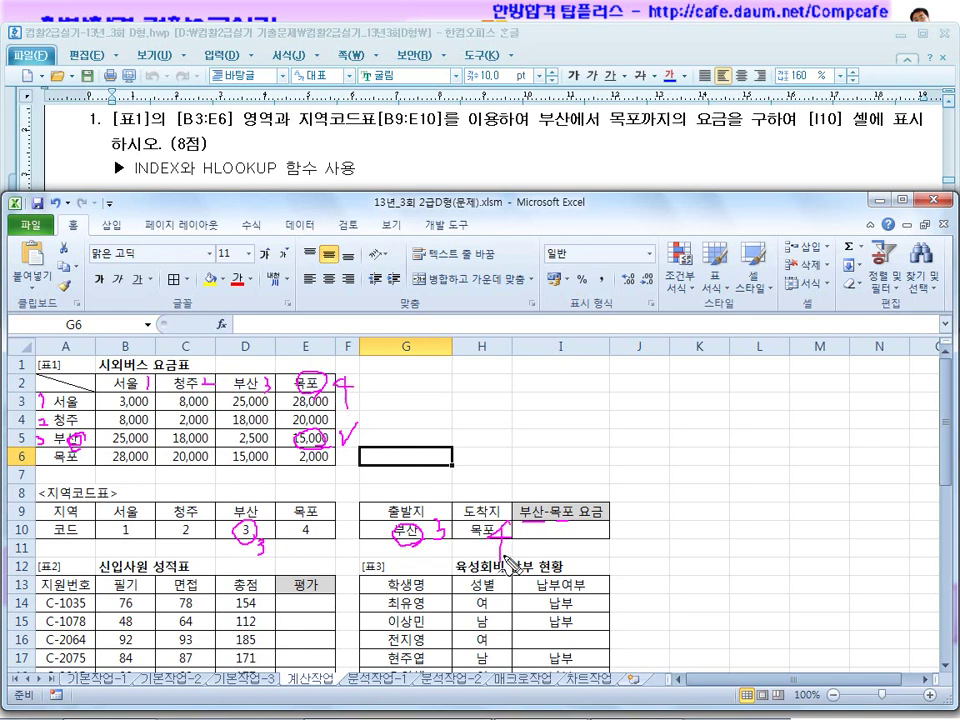
left_click_drag(312, 518, 314, 521)
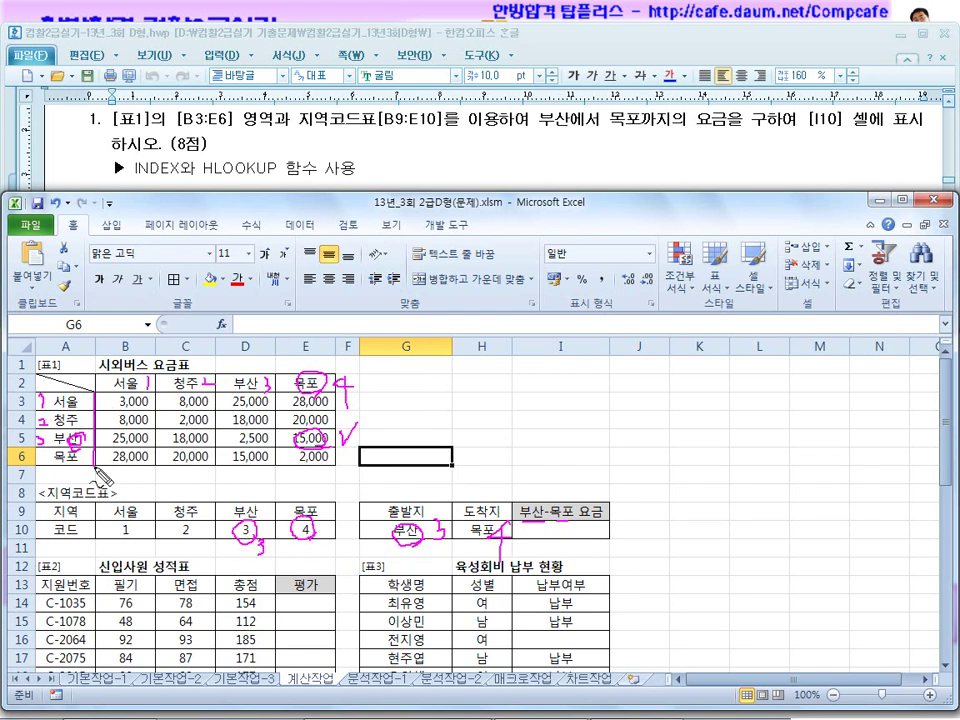
mouse_move(98, 395)
left_mouse_down()
mouse_move(328, 390)
mouse_move(342, 458)
mouse_move(205, 480)
mouse_move(98, 469)
left_mouse_up()
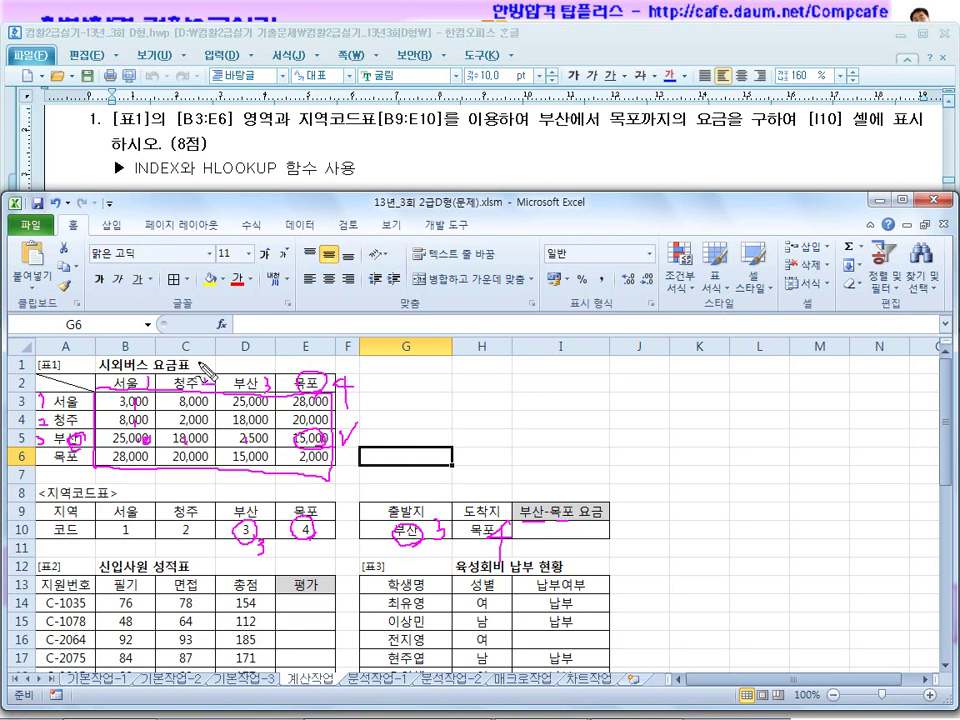
left_click_drag(127, 181, 178, 184)
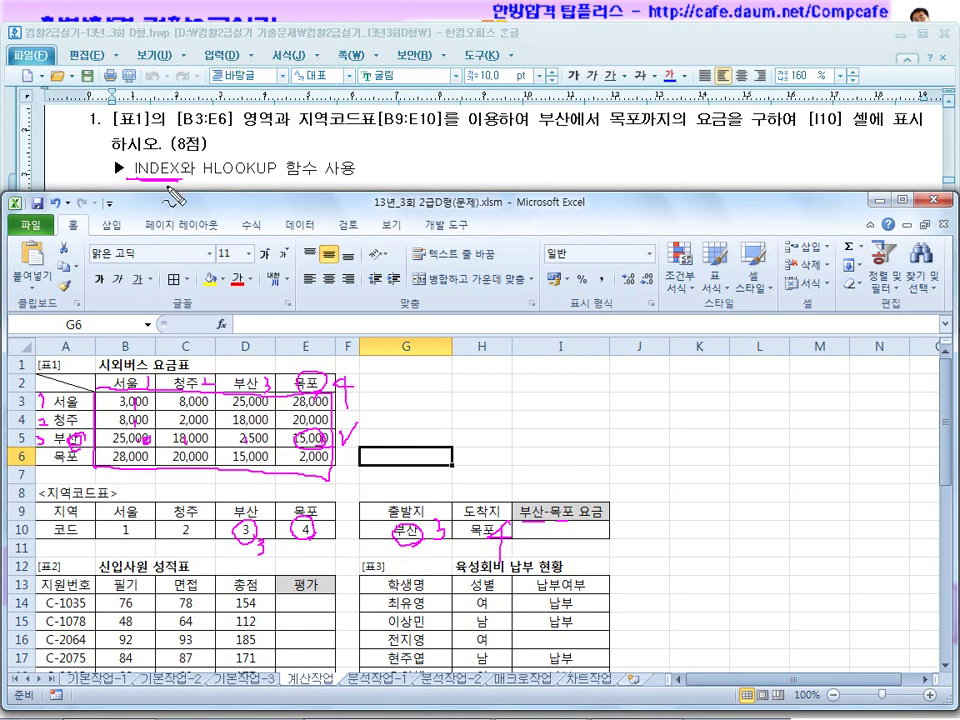
mouse_move(93, 395)
left_mouse_down()
mouse_move(316, 407)
mouse_move(319, 471)
mouse_move(121, 480)
left_mouse_up()
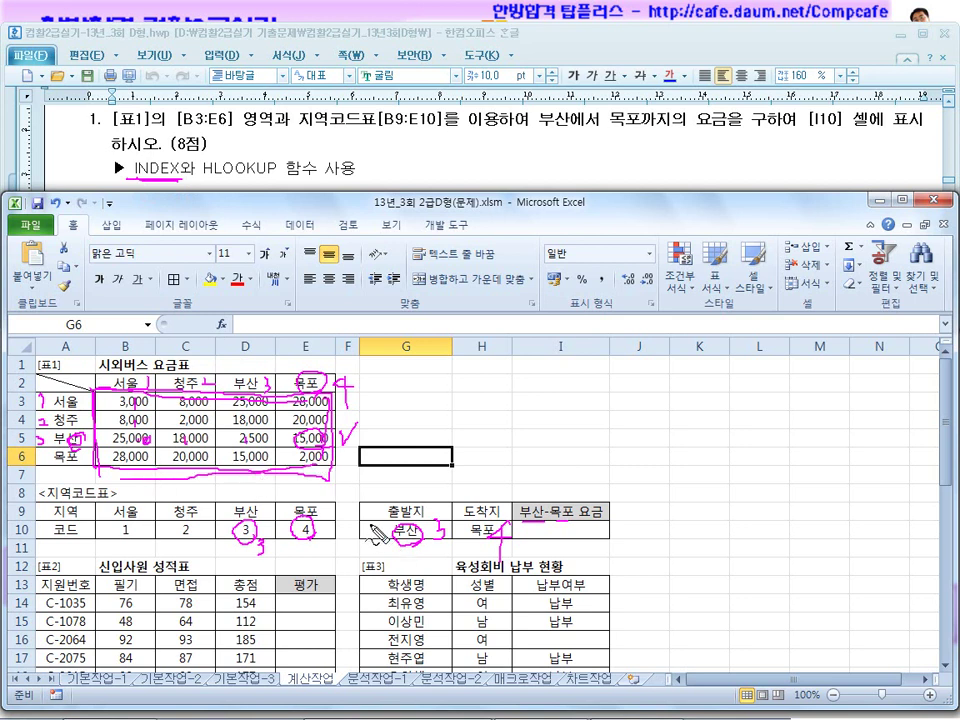
left_click_drag(490, 534, 492, 545)
left_click_drag(377, 543, 369, 511)
left_click_drag(130, 537, 135, 548)
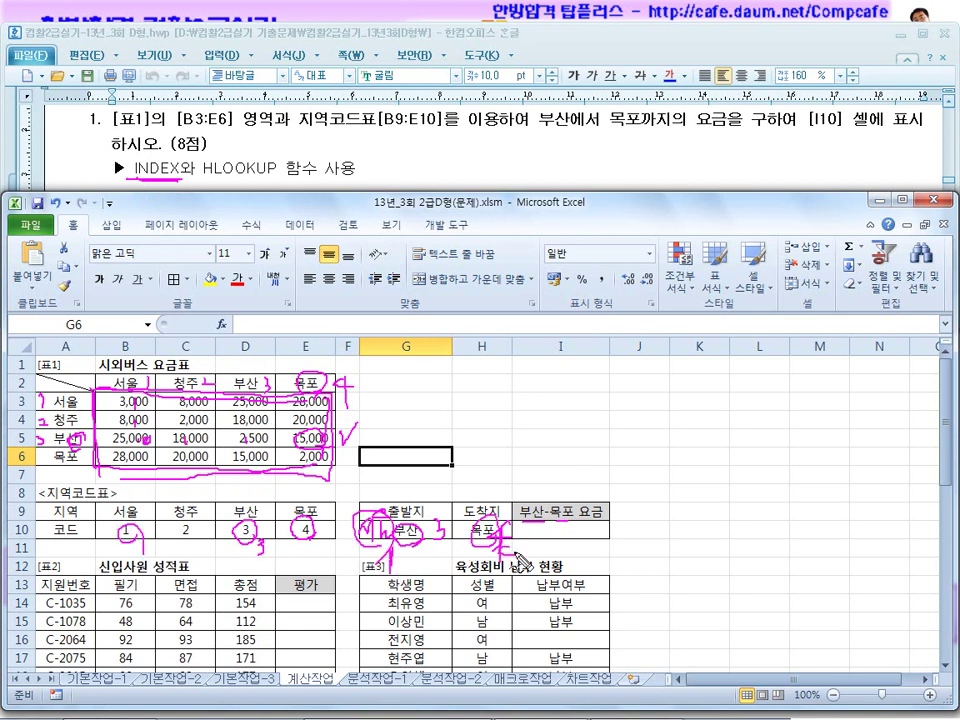
left_click_drag(145, 418, 335, 417)
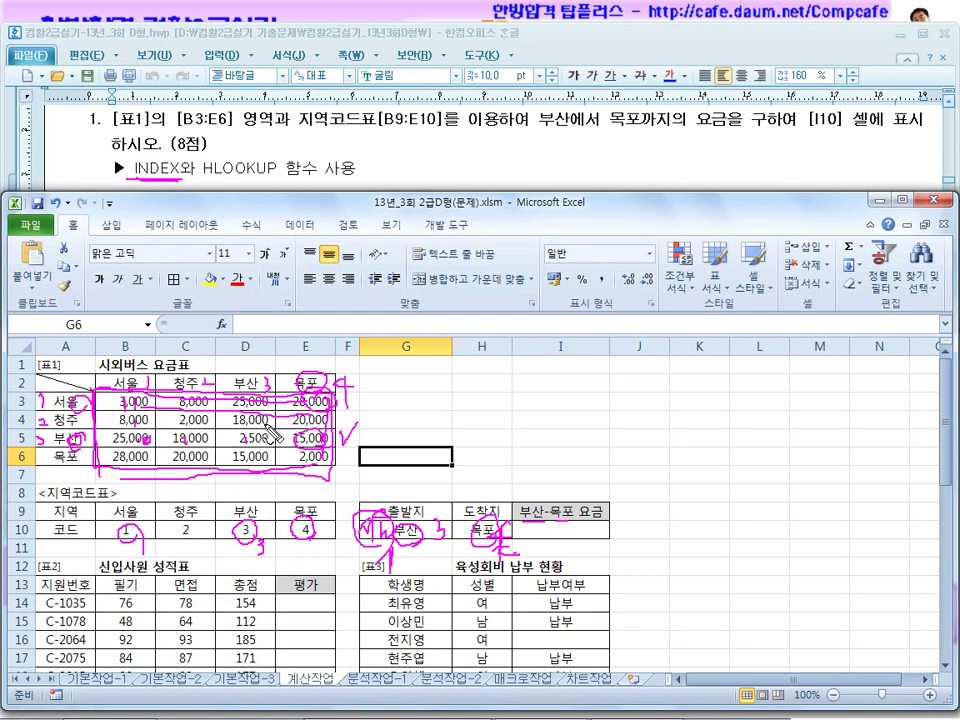
key("Escape")
Check the 출발지 and 도착지 cells G10 and H10 against the 지역코드표 lookup range B9:E10
left_click(407, 528)
left_click(466, 530)
left_click(420, 530)
left_click_drag(128, 513, 295, 534)
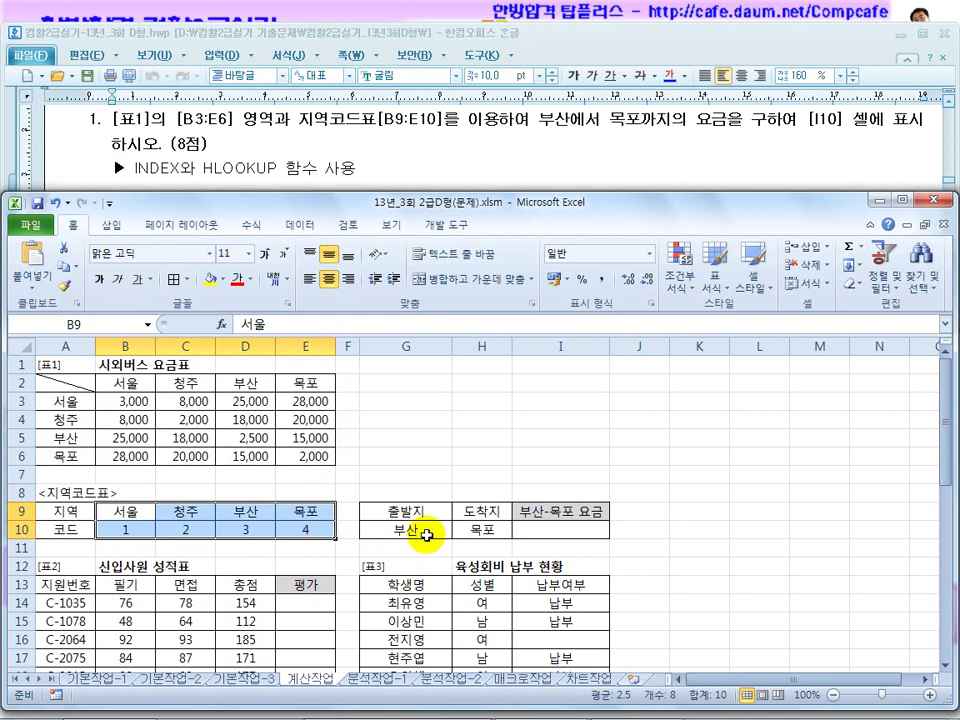
Start an HLOOKUP formula in G8 that looks up the departure G10 in the absolute range $B$9:$E$10
left_click(466, 492)
left_click(407, 492)
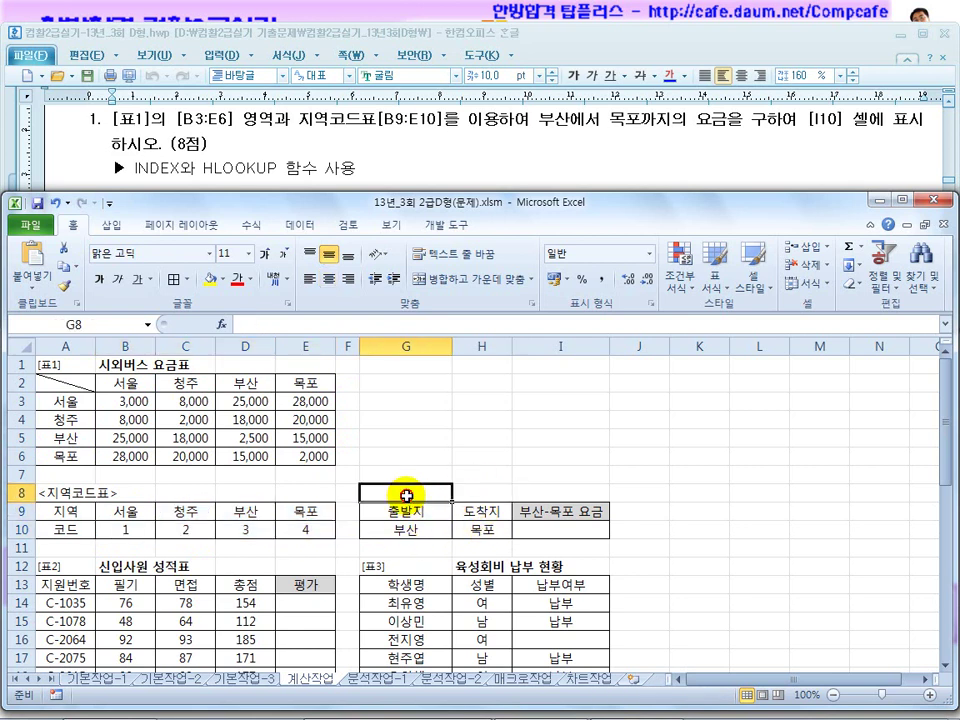
left_click(551, 530)
left_click(422, 496)
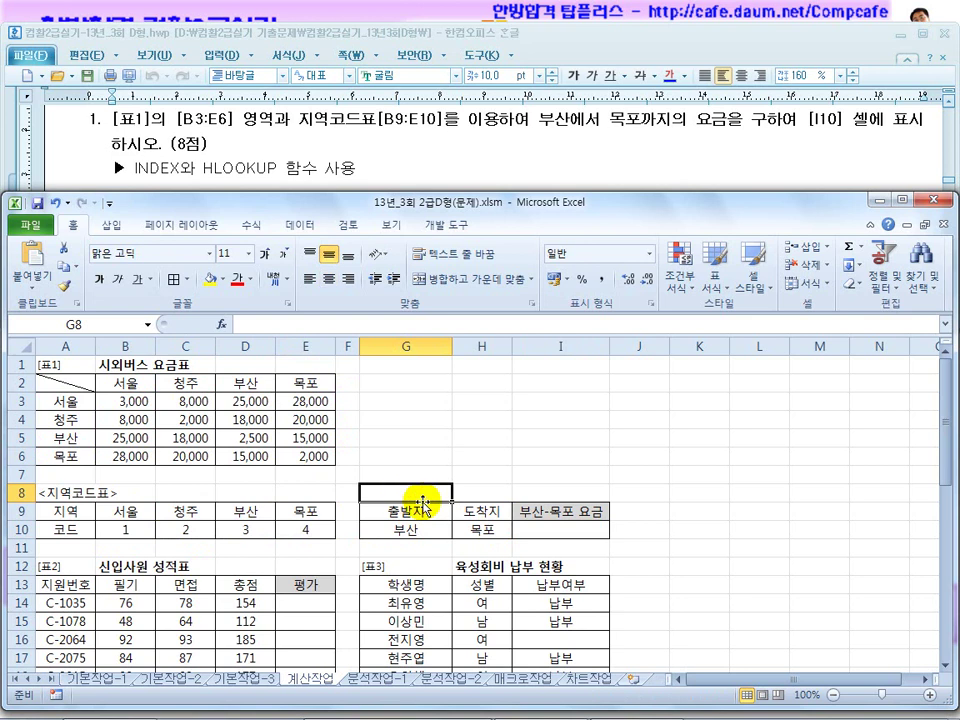
type("=")
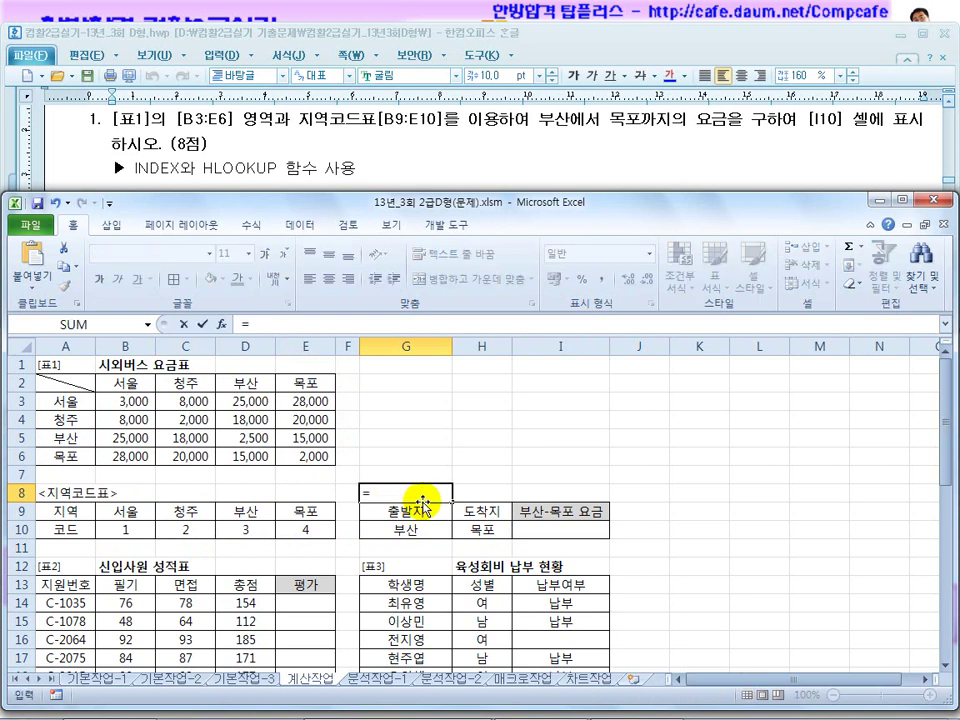
type("hlookup(")
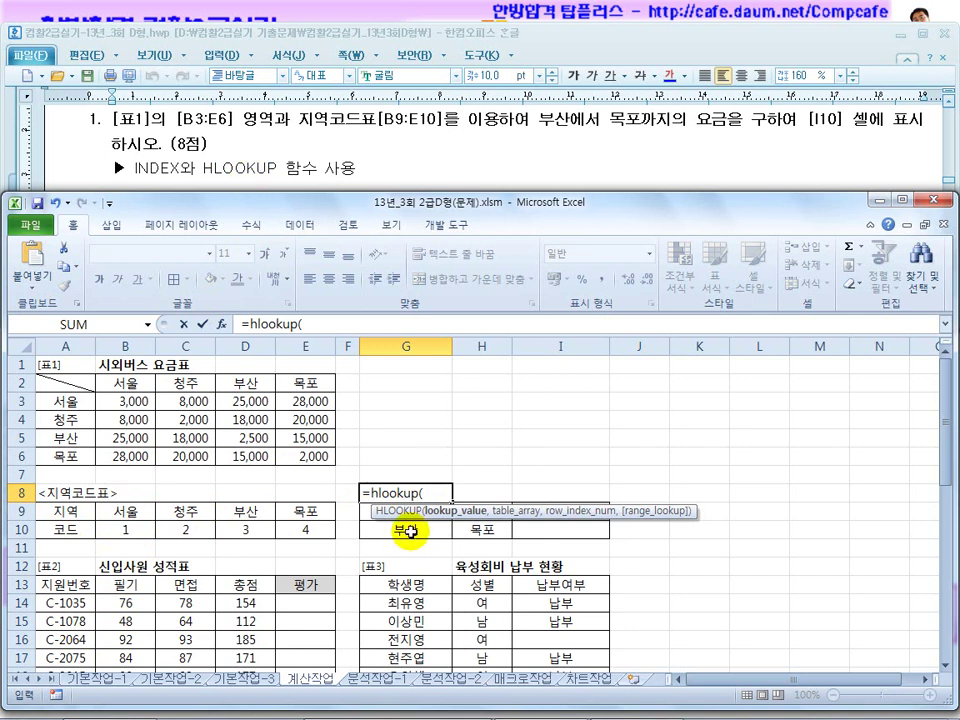
left_click(368, 533)
type(",")
left_click_drag(144, 515, 311, 536)
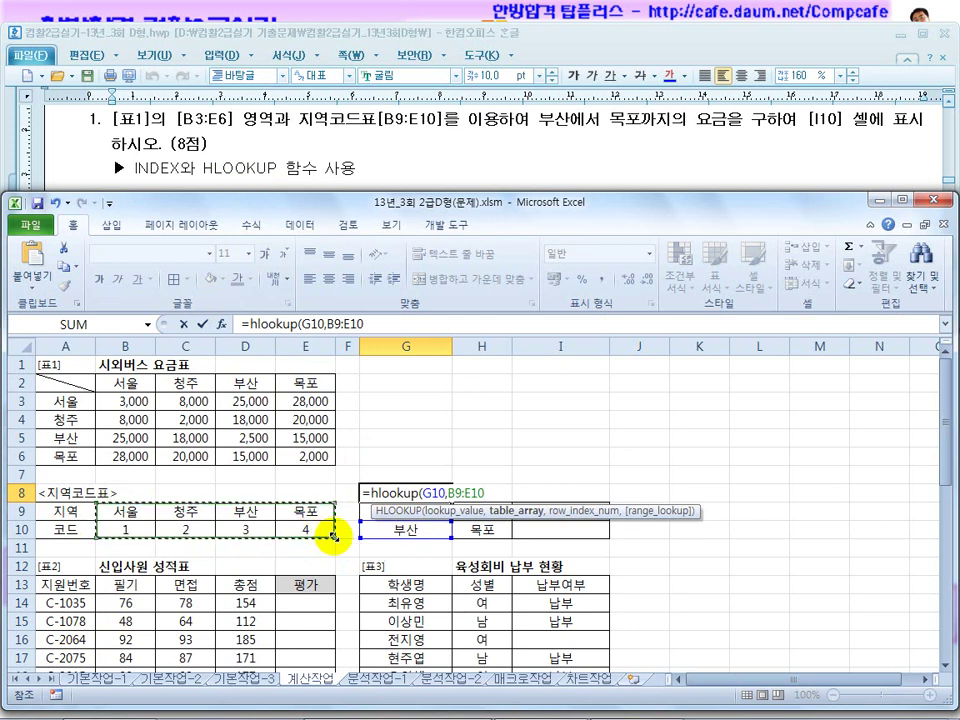
key("F4")
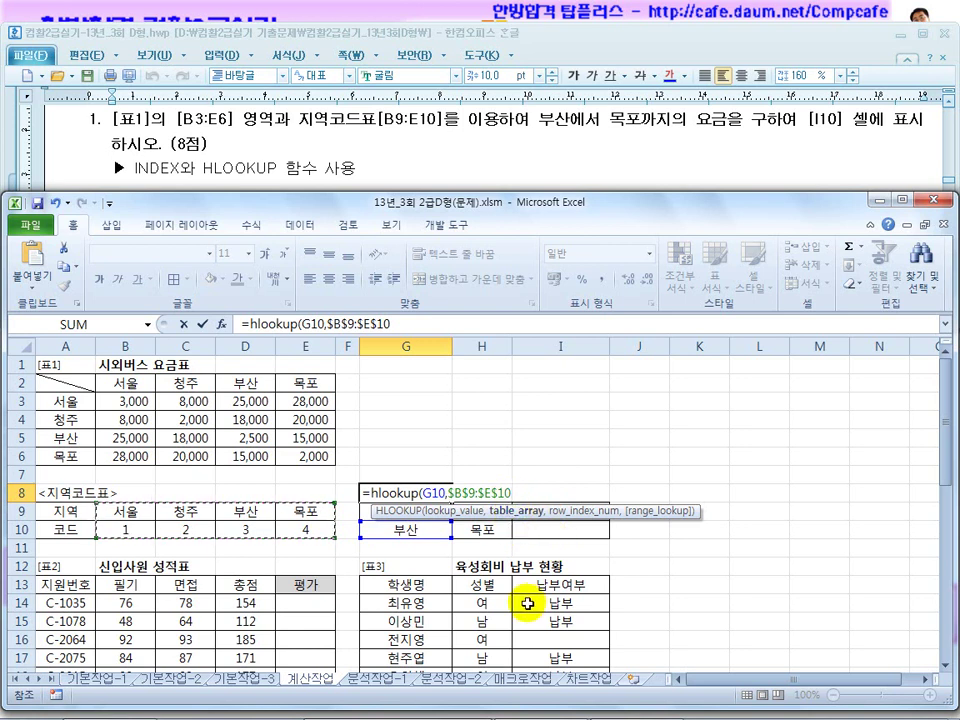
Complete the G8 HLOOKUP formula with row index 2 and exact match FALSE, and enter it
type(",2")
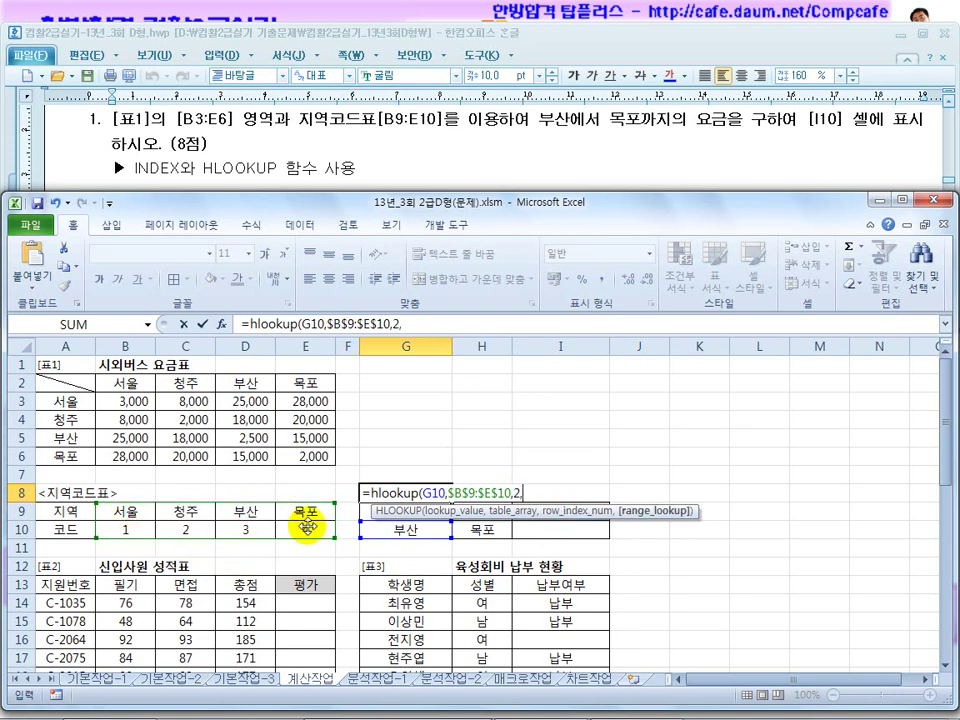
type(",")
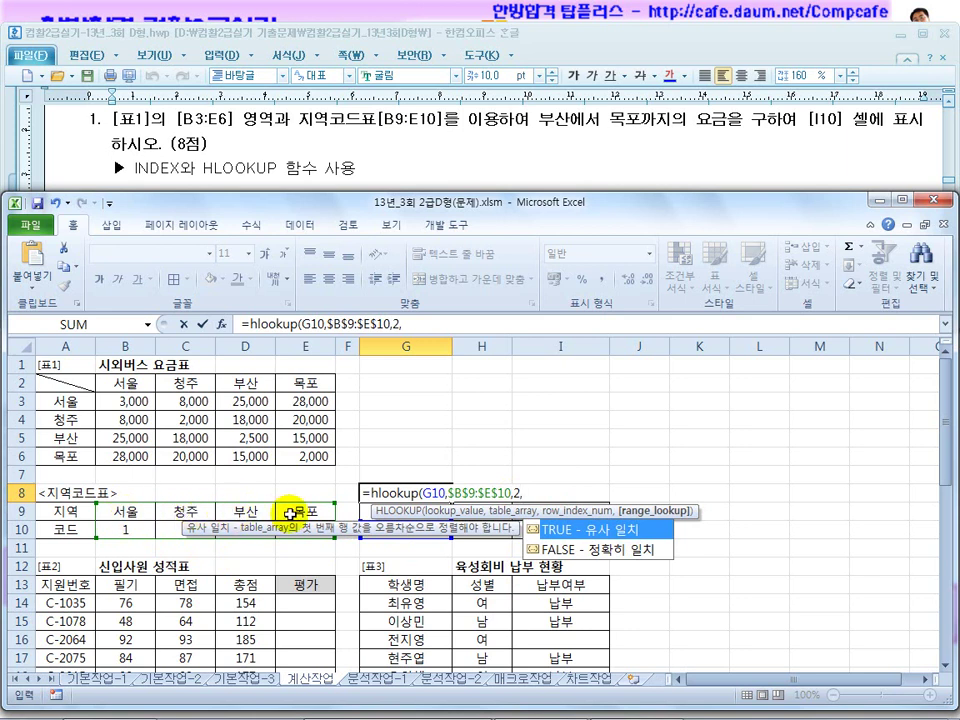
left_click(595, 553)
double_click(595, 553)
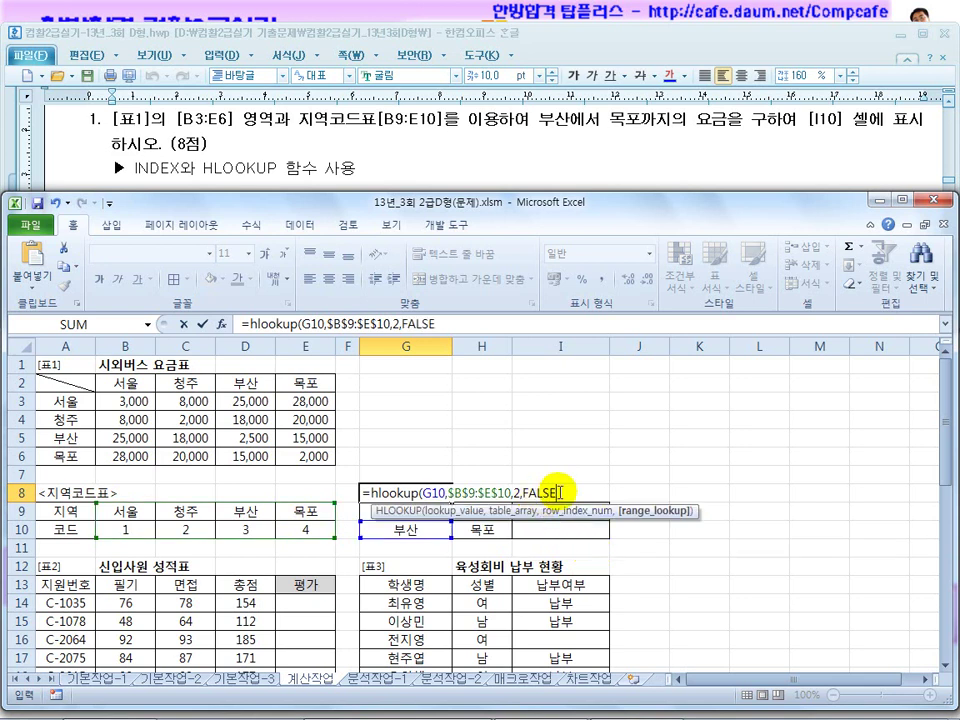
key("Return")
Compare the departure code in G8 with the position of 부산 in [표1], and select H8 above 도착지
left_click(405, 542)
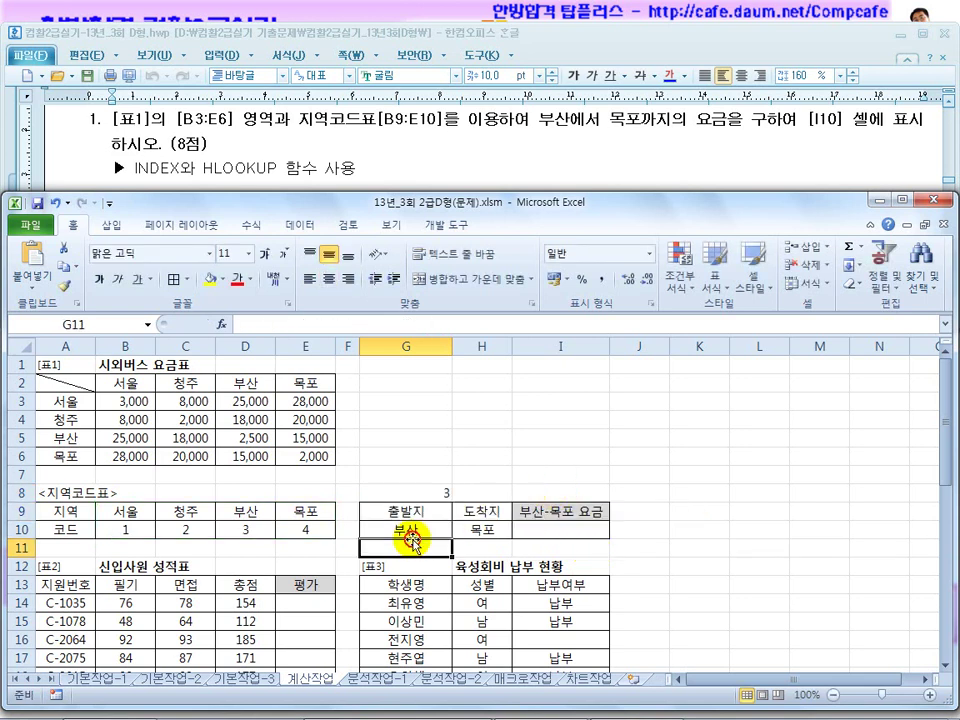
left_click_drag(68, 405, 77, 438)
left_click(77, 438)
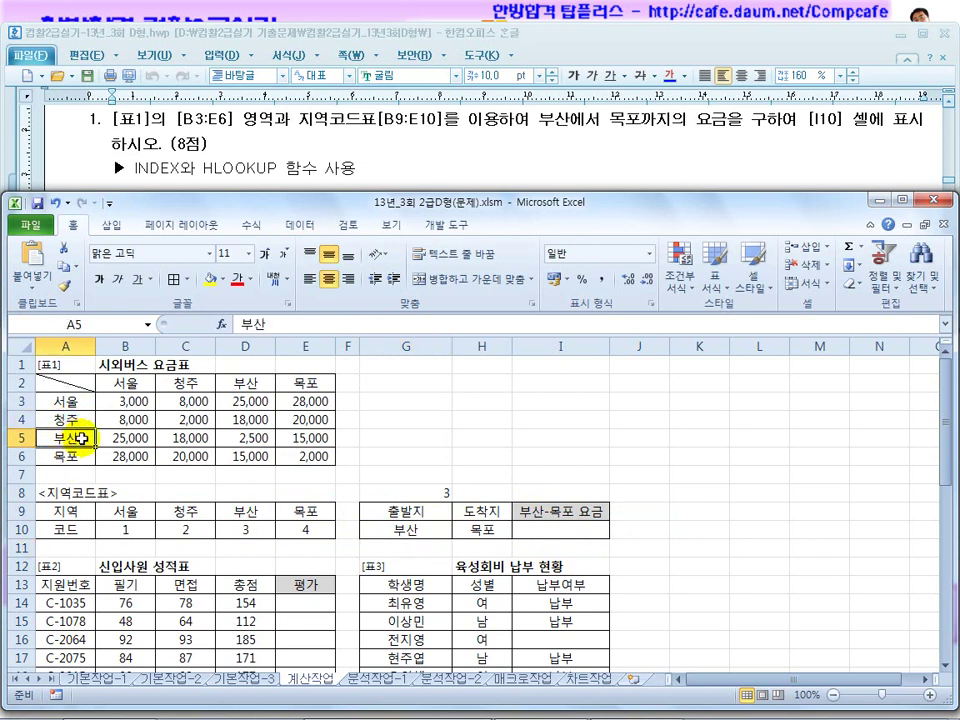
left_click(480, 510)
left_click(480, 491)
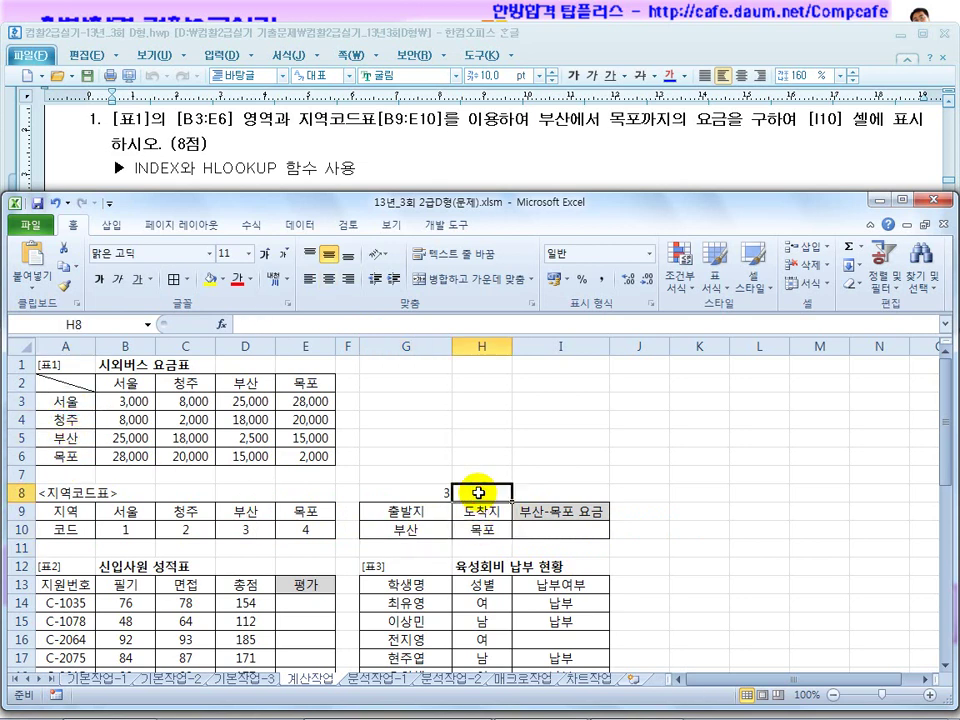
Enter an HLOOKUP formula in H8 that finds H10 in the absolute range $B$9:$E$10, with row index 2 and match type 0
type("=hlo")
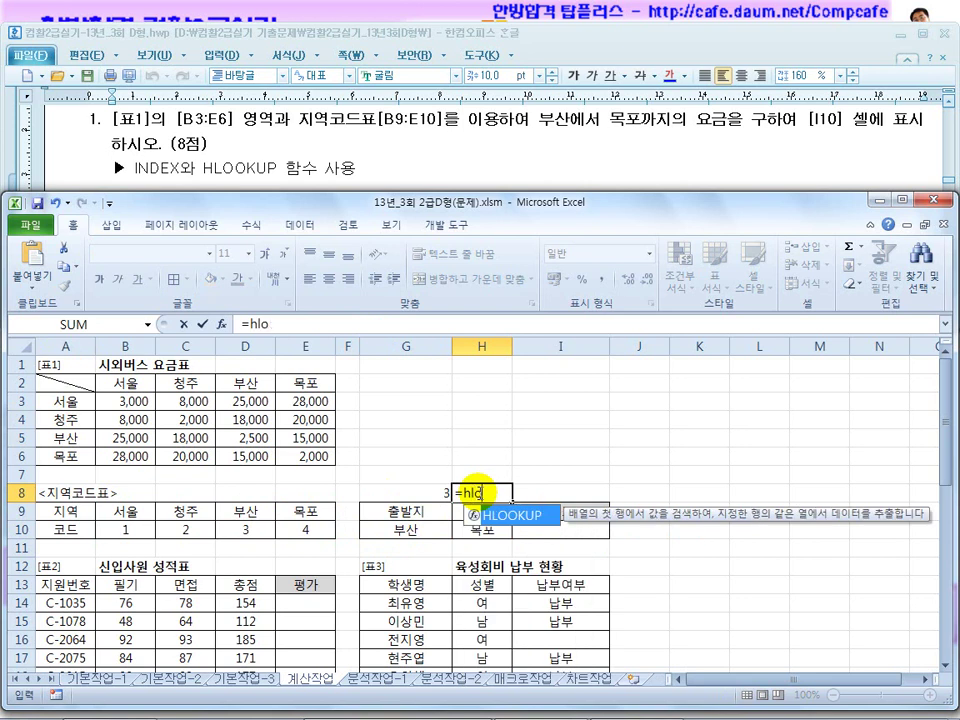
type("okup(")
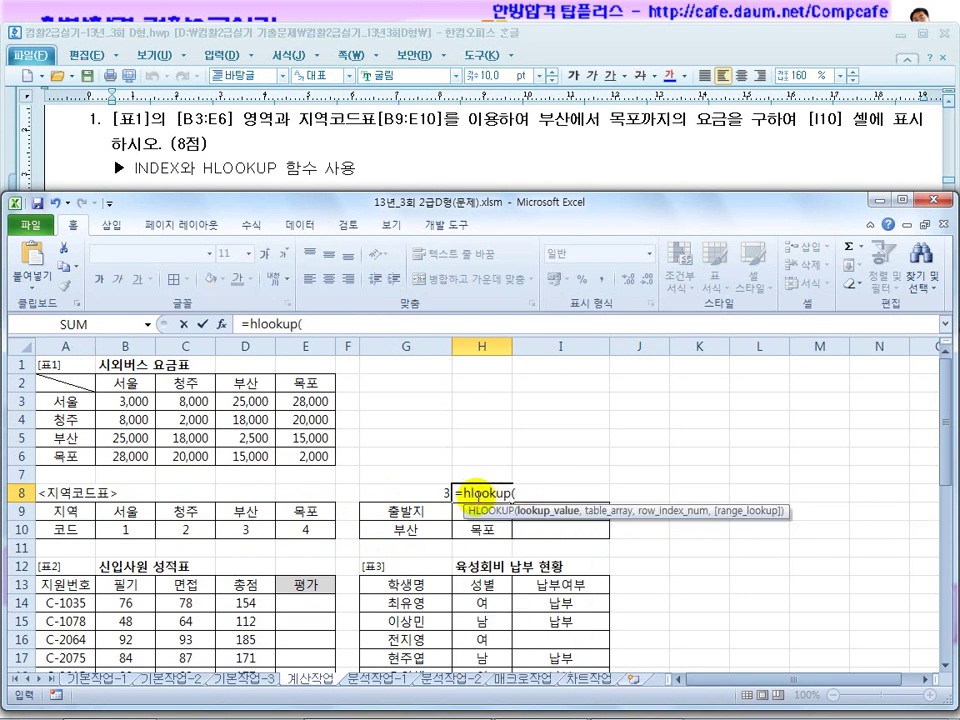
left_click(484, 533)
type(",")
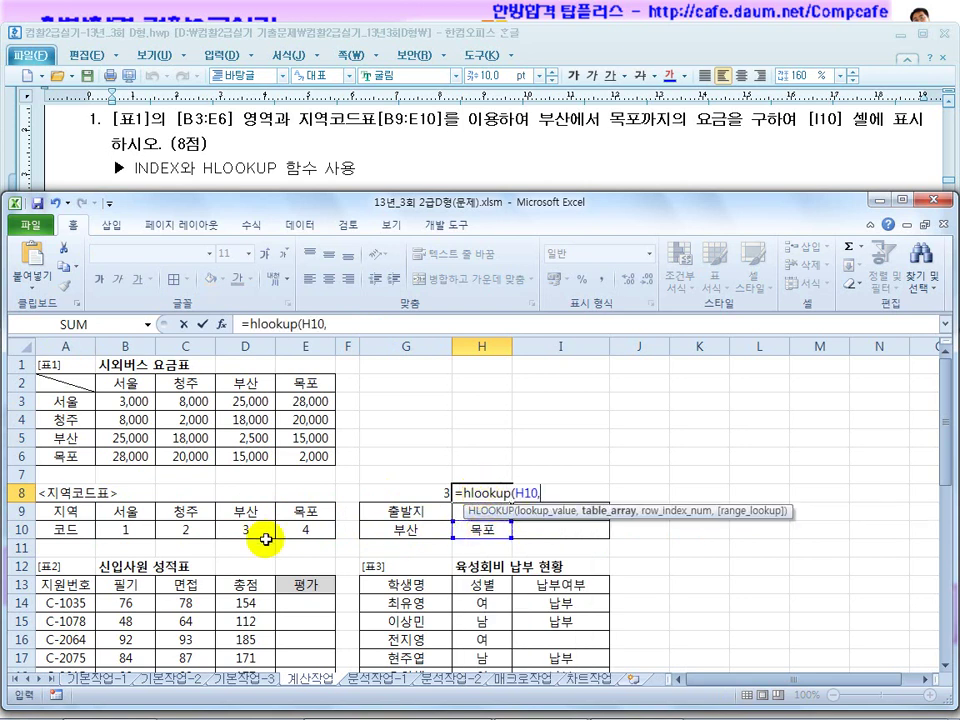
left_click_drag(122, 511, 286, 526)
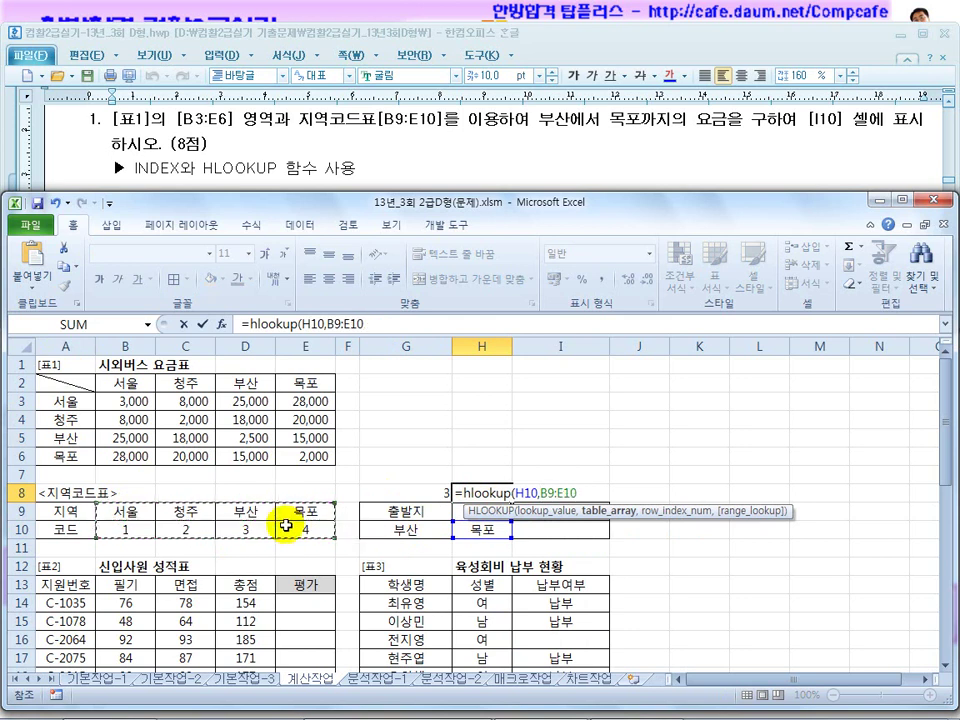
key("F4")
type(",2")
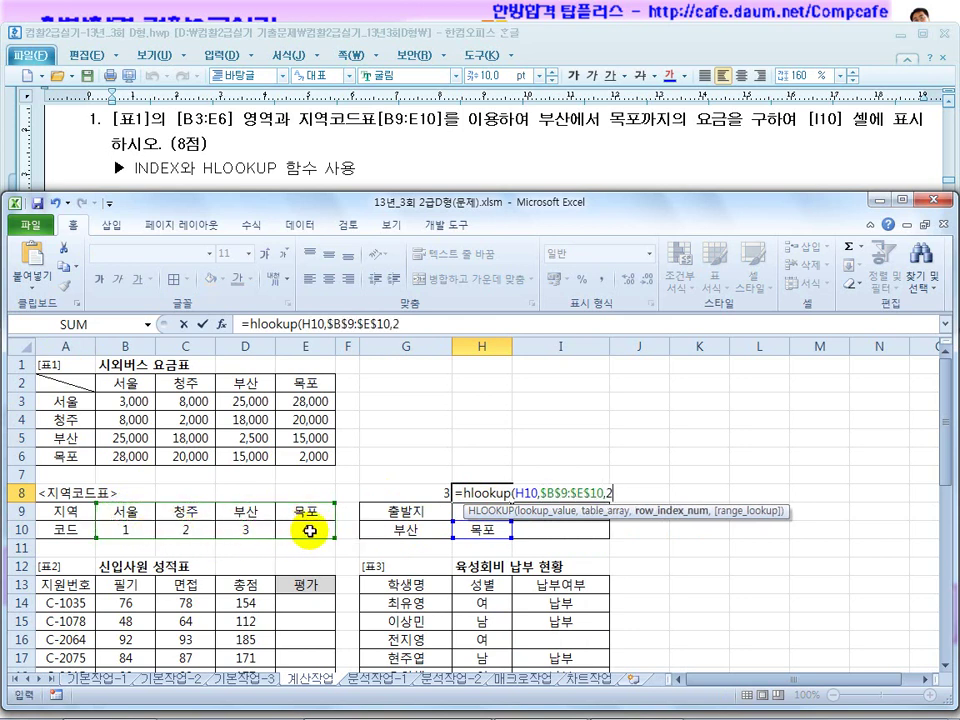
type(",")
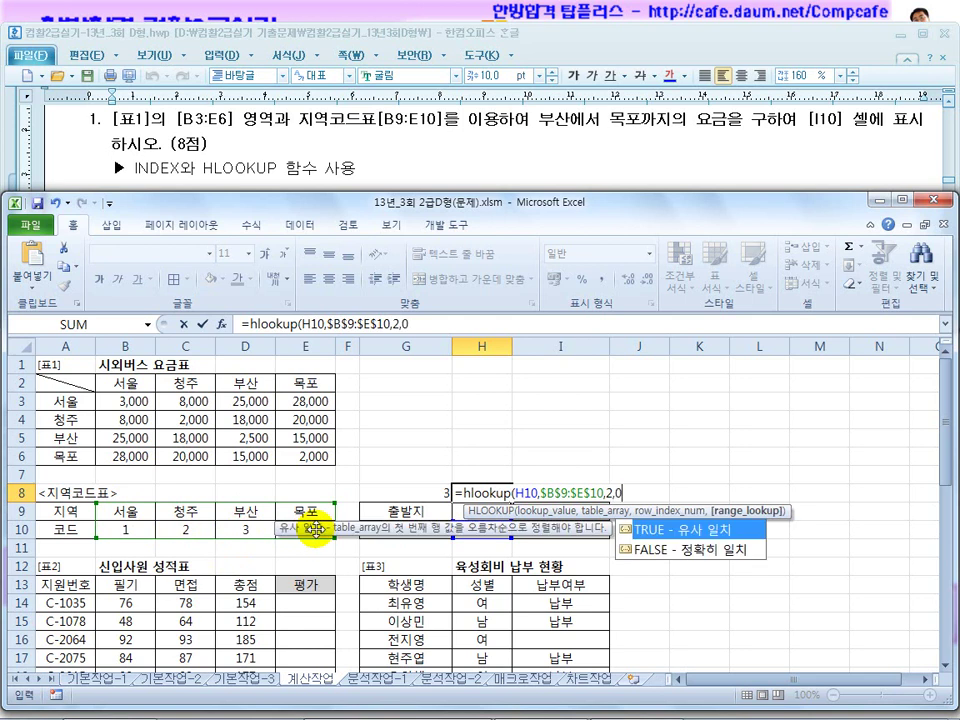
type("0")
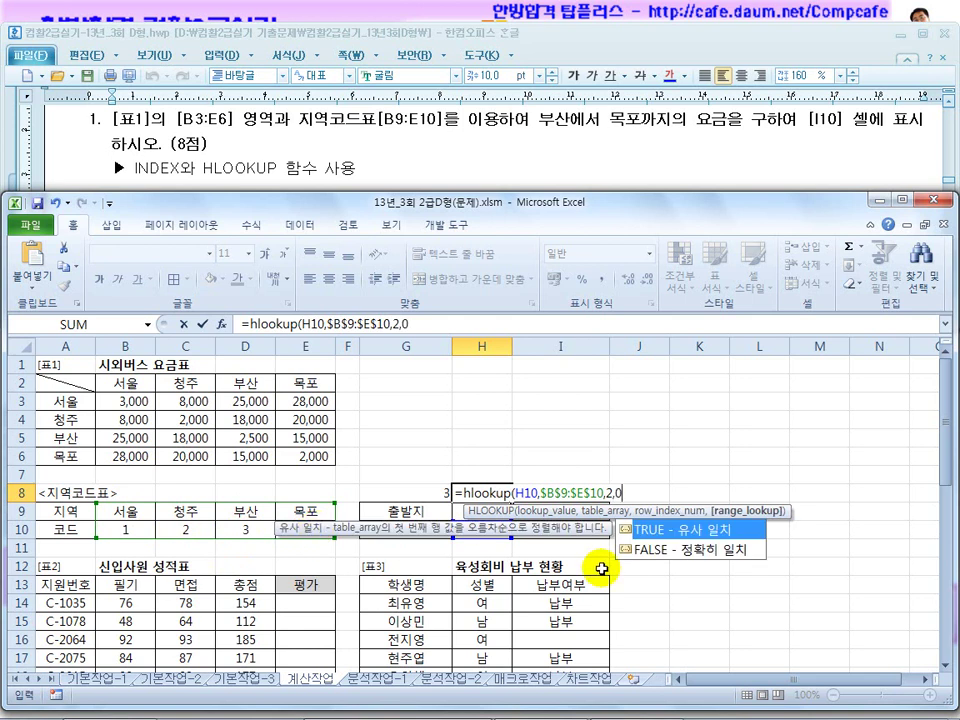
type(")")
key("Return")
Test the G8 and H8 lookups by changing 출발지 G10 to 서울 and 도착지 H10 to 청주, and undo both changes
left_click(424, 496)
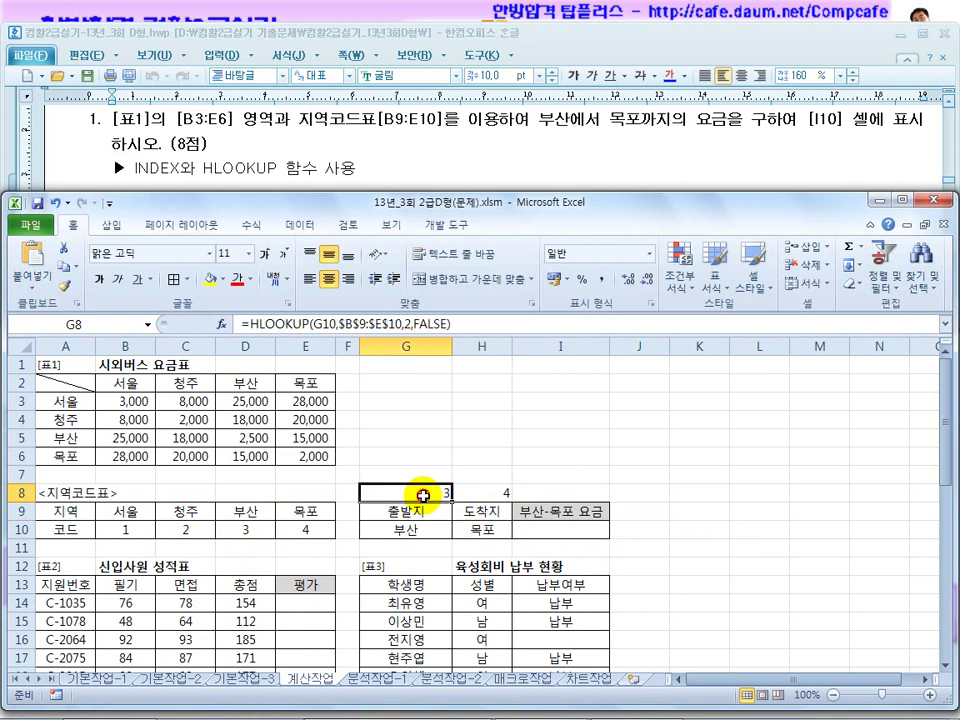
left_click(493, 490)
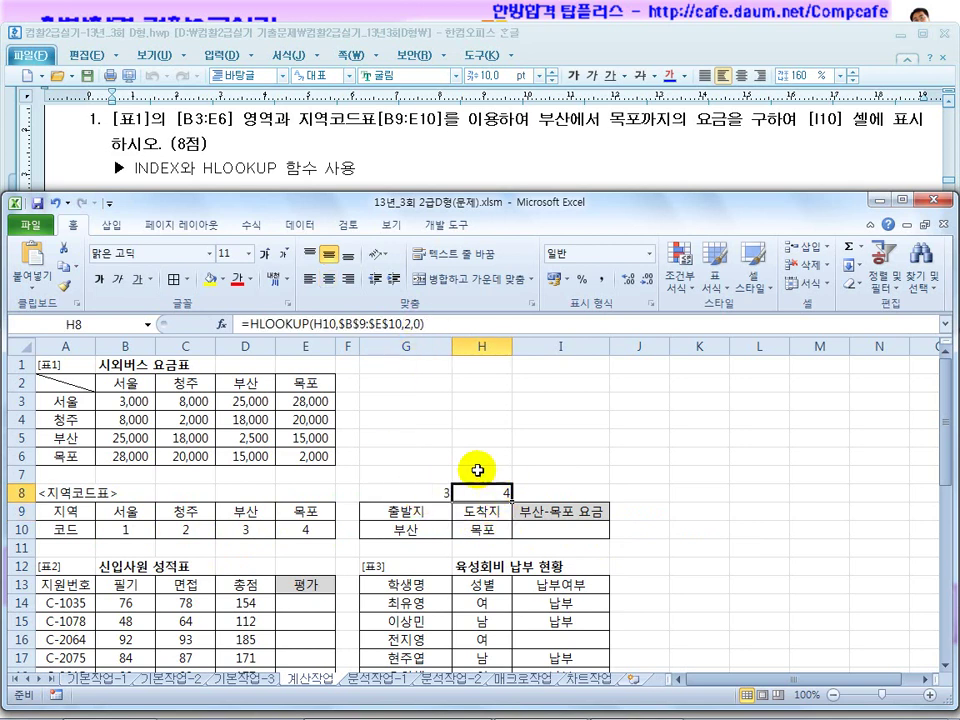
left_click(418, 495)
left_click(494, 491)
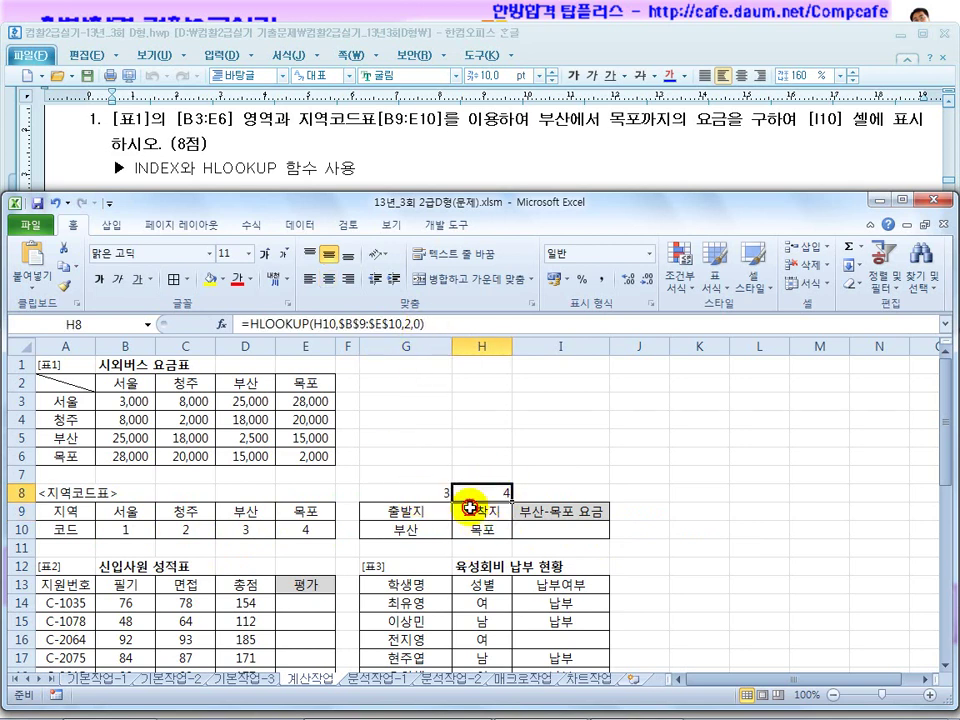
left_click(407, 528)
type("tjd")
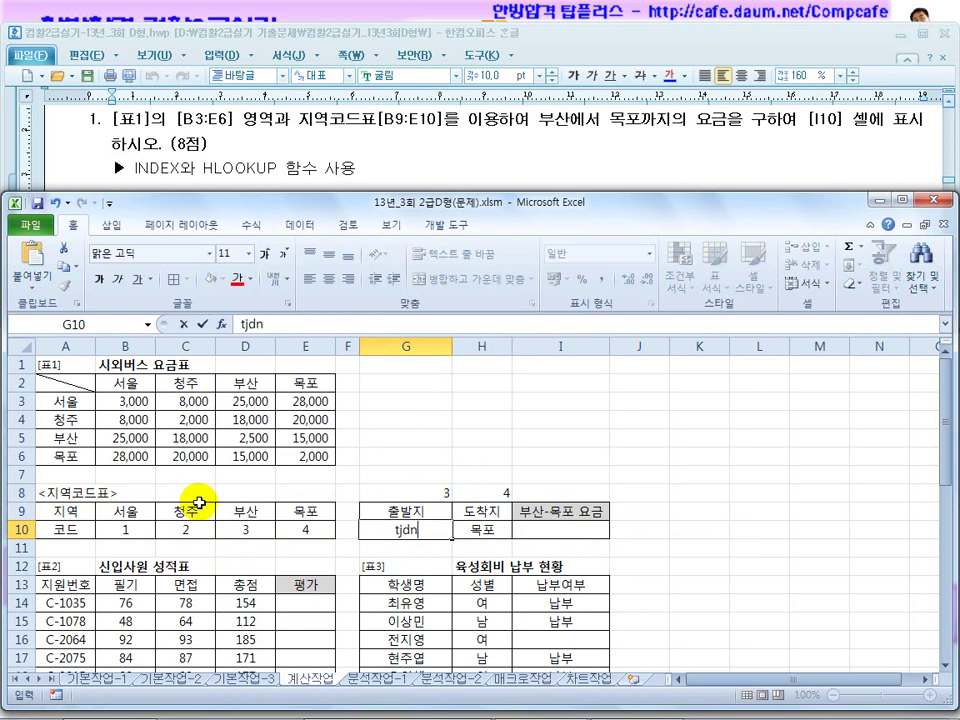
type("nf")
key("Return")
left_click(478, 530)
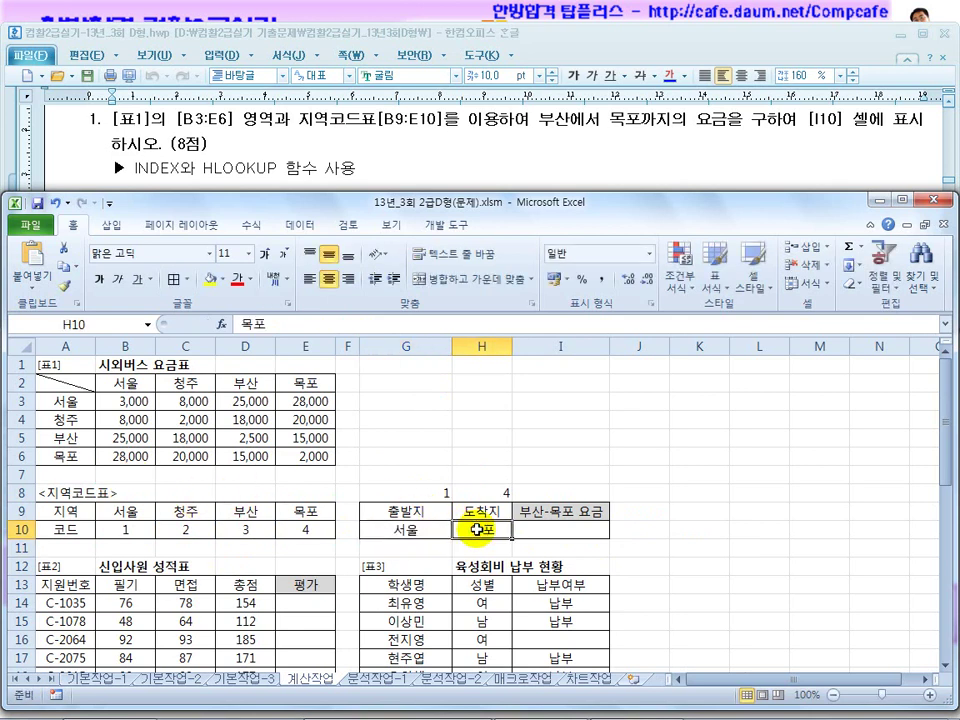
type("cj")
key("Return")
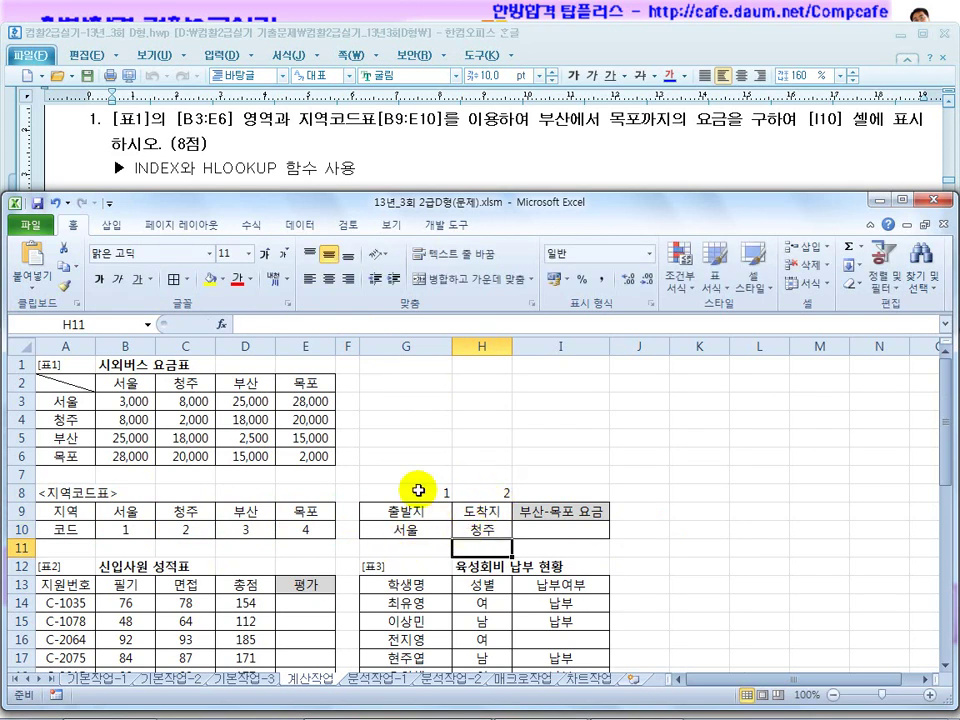
key("ctrl+z")
key("ctrl+z")
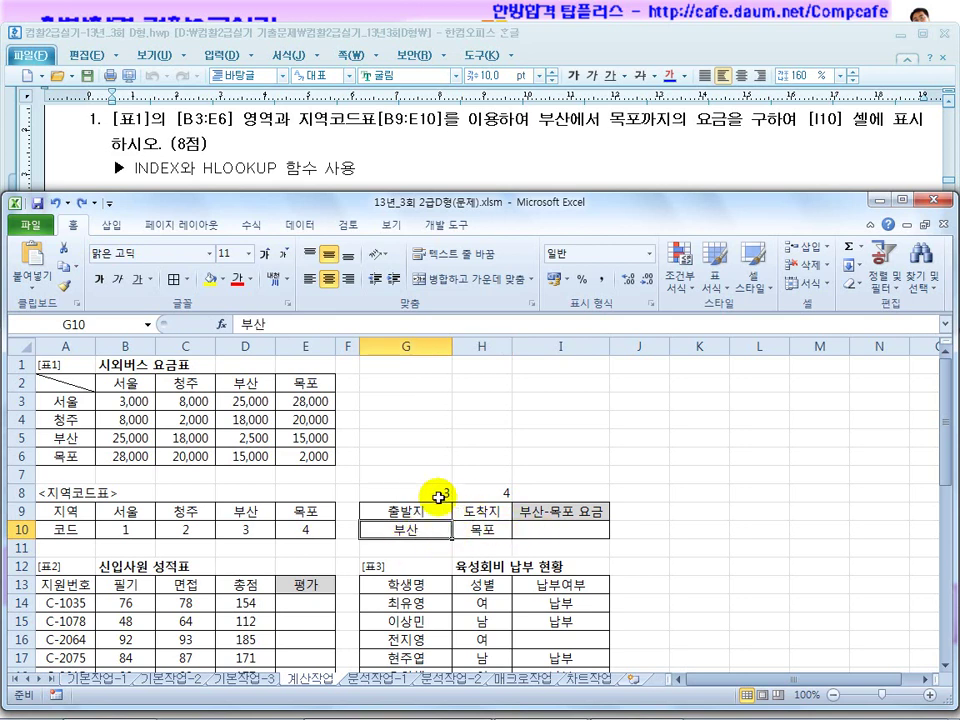
Start an INDEX formula in I10 with the absolute fare range $B$3:$E$6 as its array
left_click(539, 534)
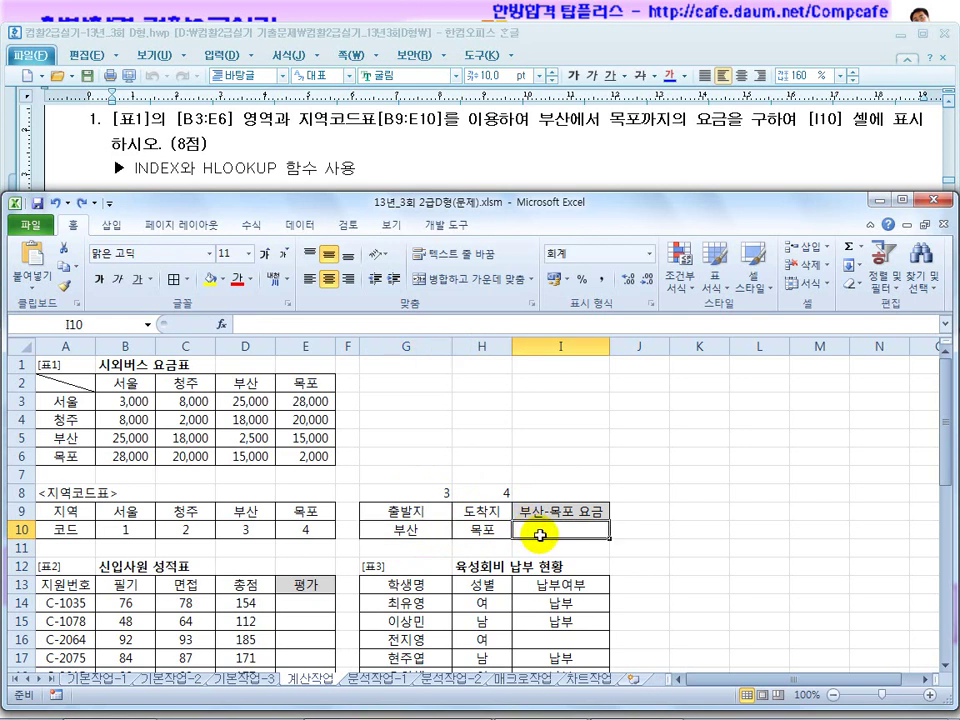
type("=ㅑㅜㅇ")
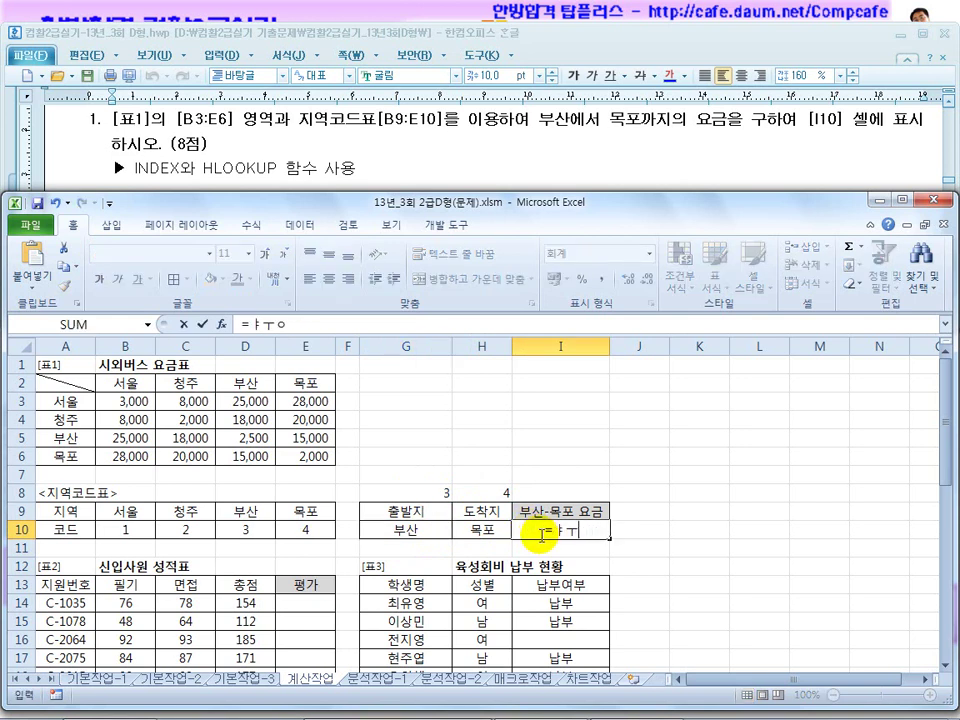
type("index(")
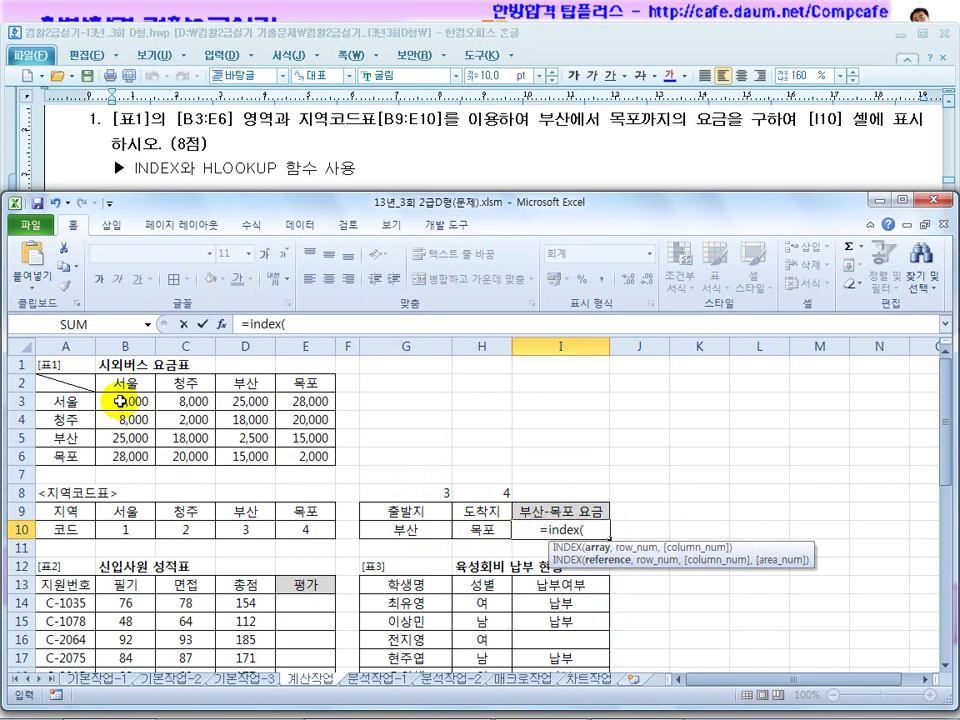
left_click_drag(103, 401, 302, 455)
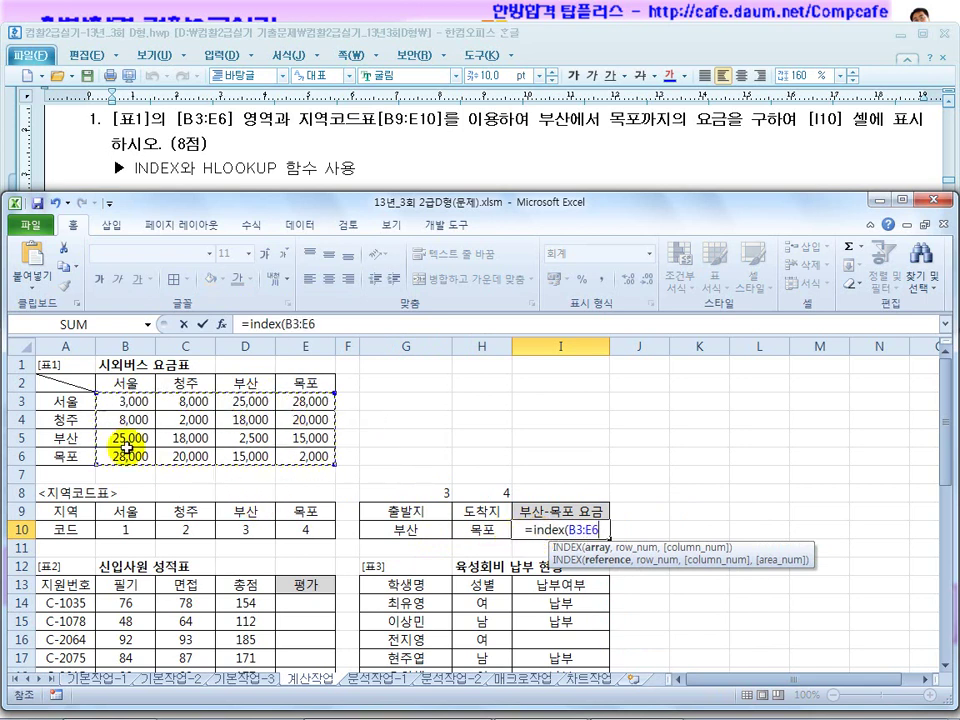
left_click_drag(118, 400, 311, 458)
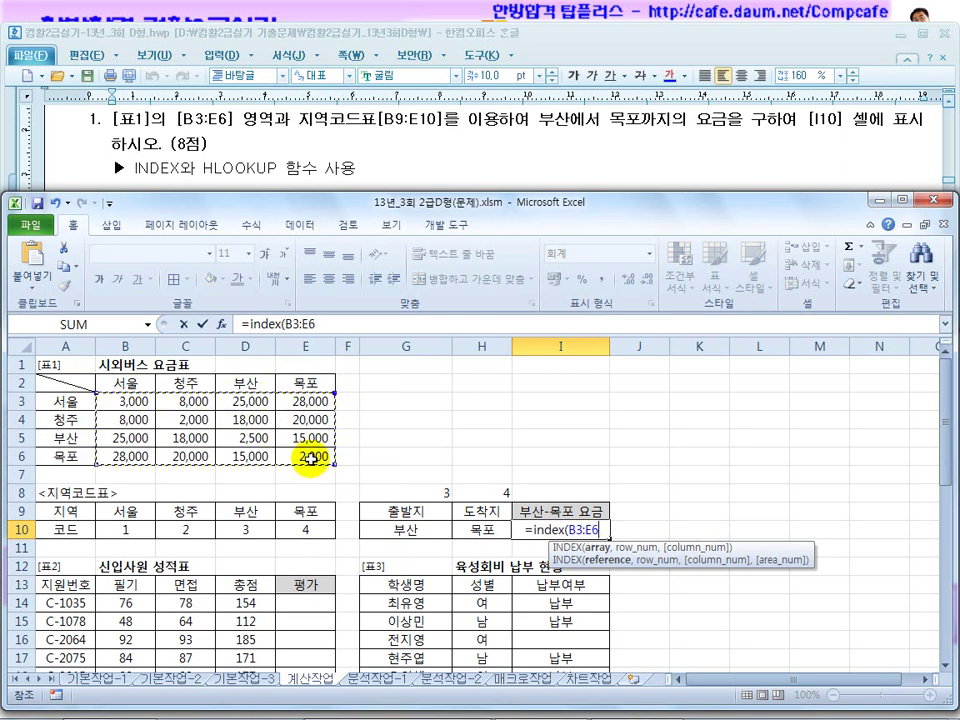
key("F4")
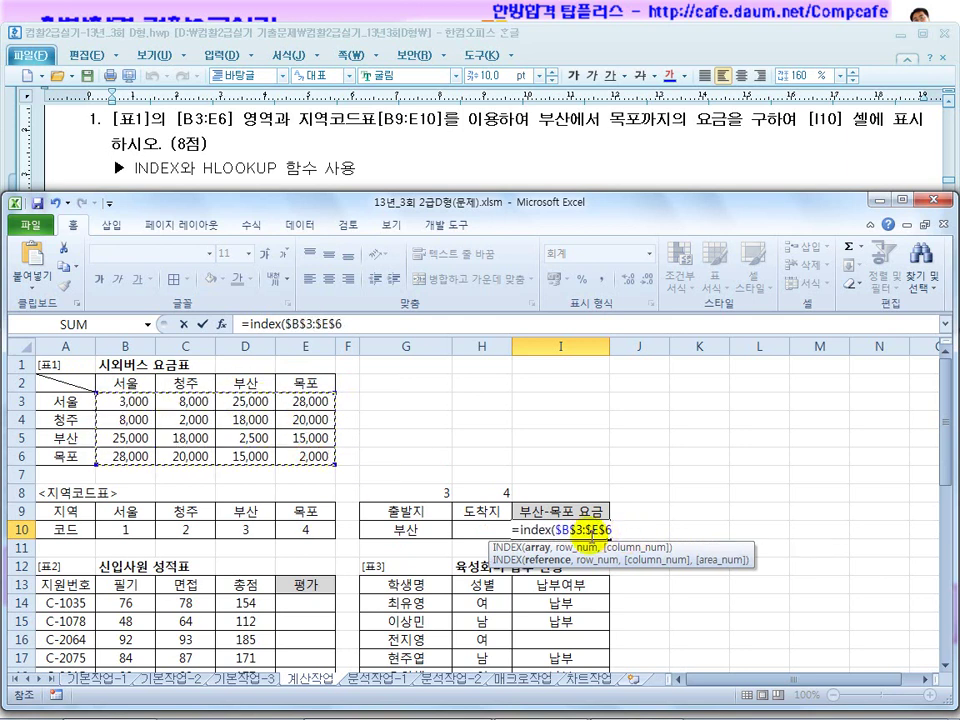
Complete the I10 INDEX formula with G8 as row number and H8 as column number, and check the result against E5
type(",")
left_click(432, 492)
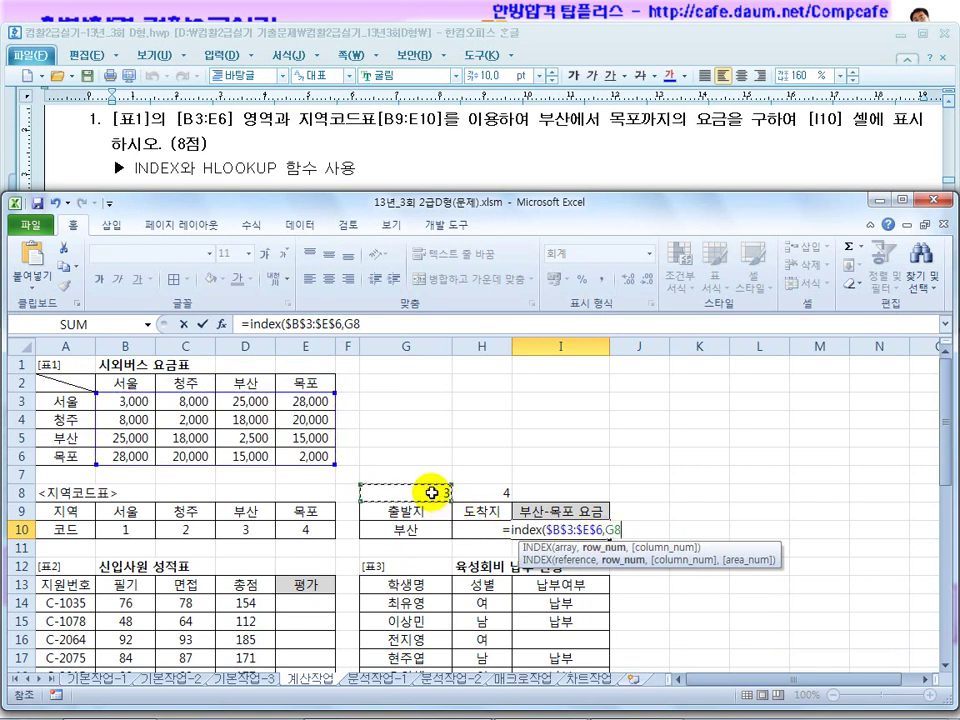
type(",")
left_click(503, 492)
type(")")
key("Return")
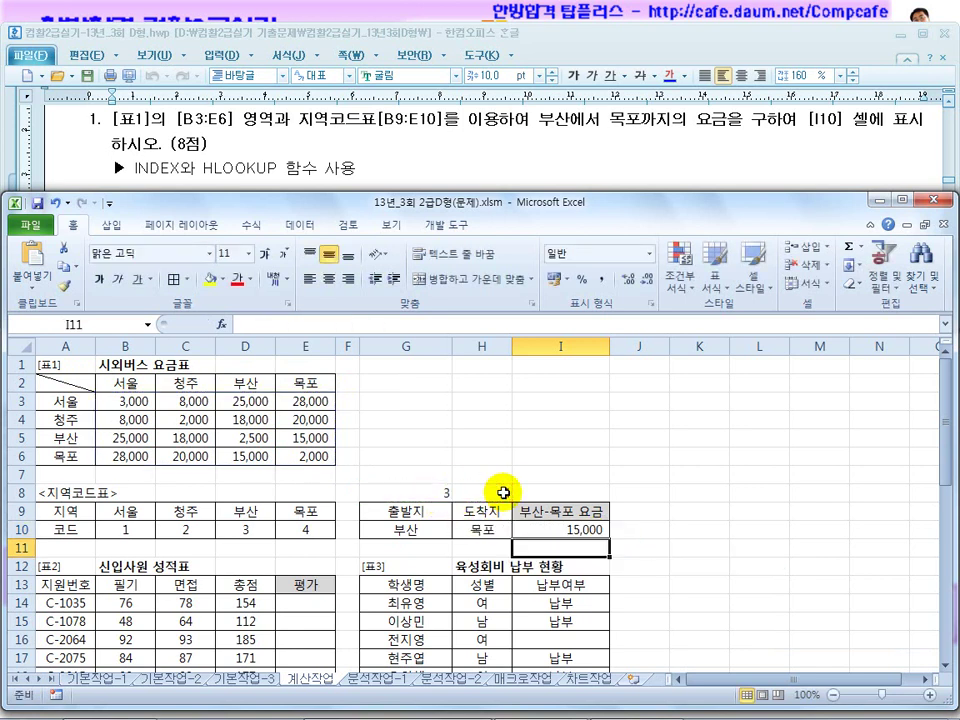
left_click(306, 437)
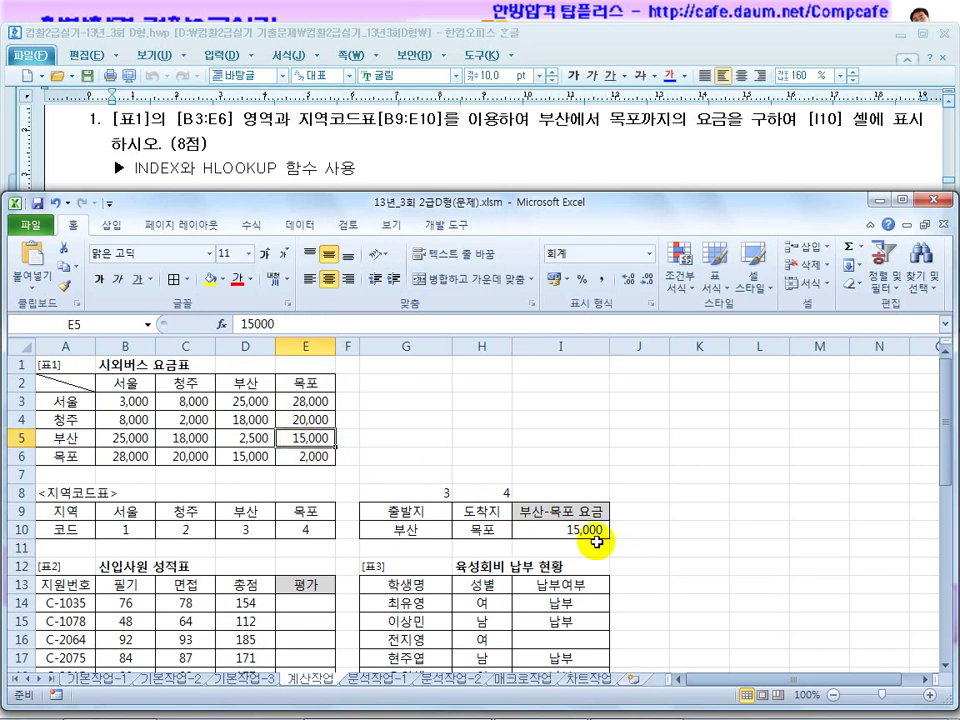
left_click(565, 529)
Replace the G8 reference in the I10 INDEX formula with the HLOOKUP expression copied from G8, without its equals sign
left_click(430, 498)
left_click_drag(461, 321, 252, 326)
key("ctrl+c")
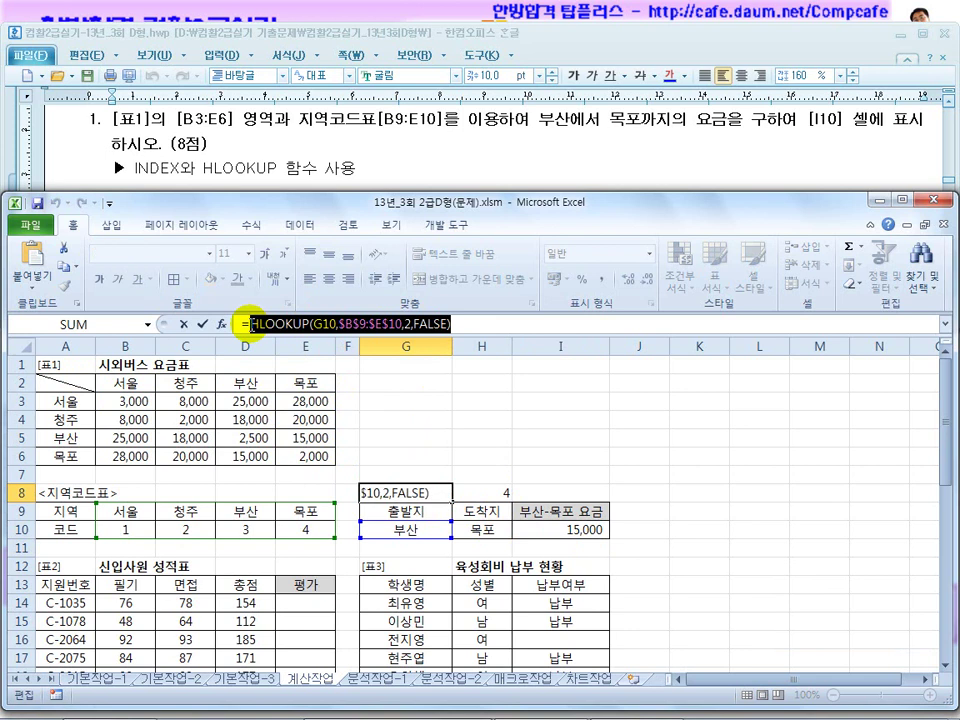
key("Escape")
left_click(588, 533)
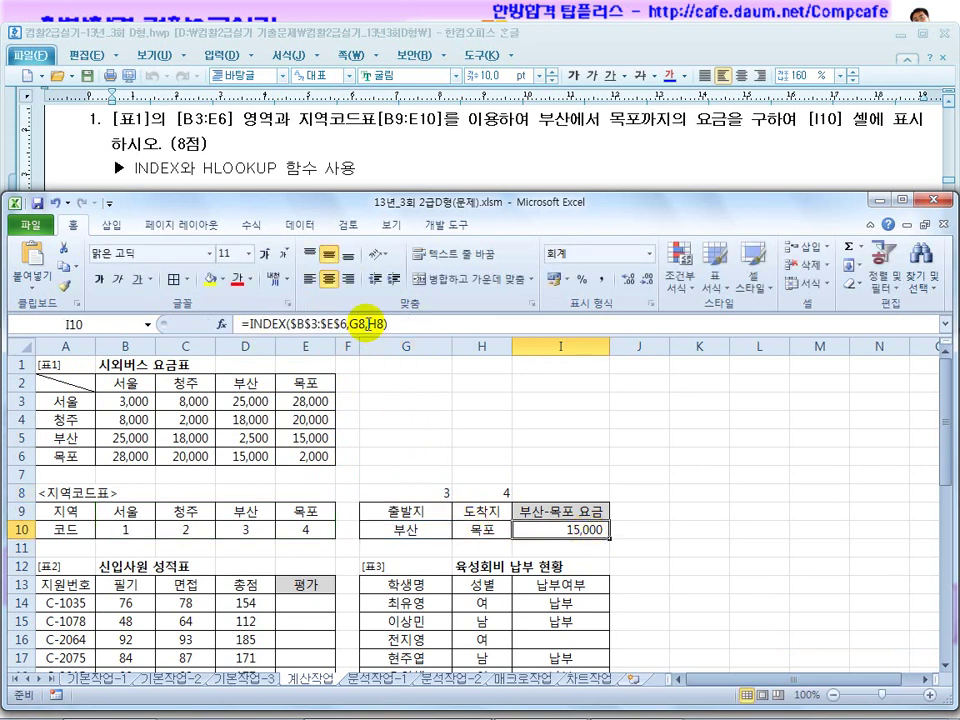
double_click(353, 324)
key("ctrl+v")
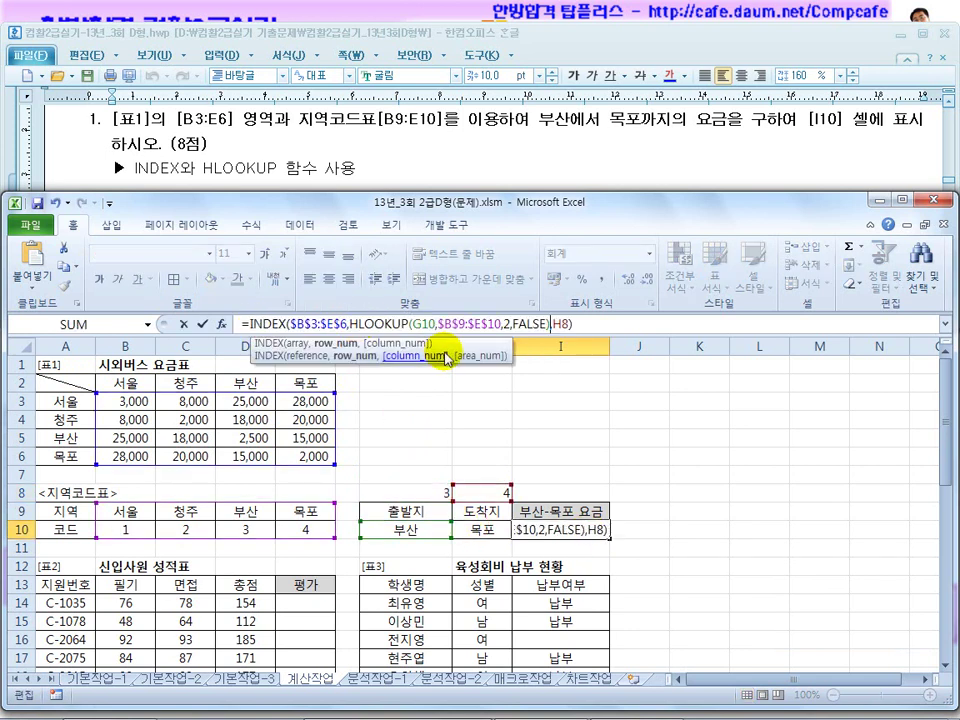
key("Return")
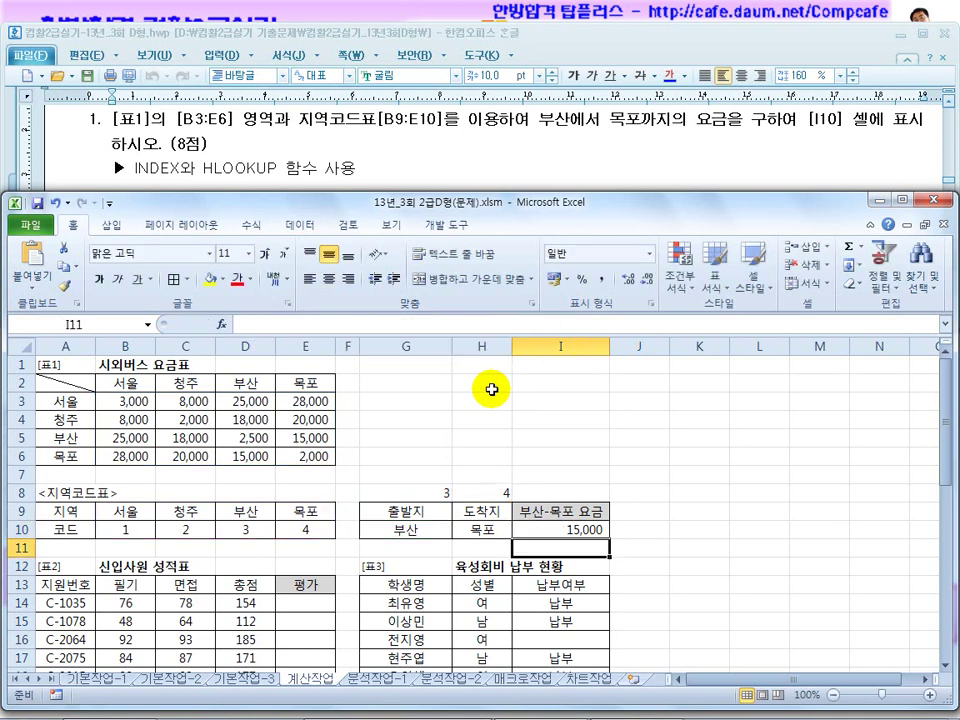
Replace the H8 reference in the I10 INDEX formula with the HLOOKUP expression copied from H8, without its equals sign
left_click(487, 492)
left_click(424, 325)
left_click_drag(424, 325, 250, 323)
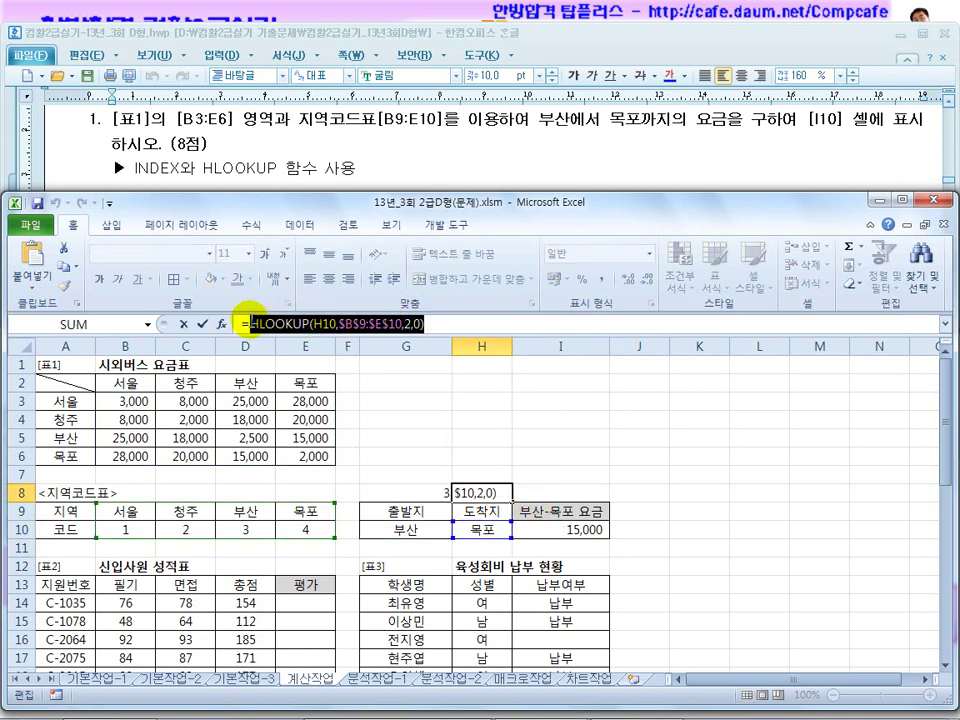
key("ctrl+c")
key("Escape")
left_click(580, 529)
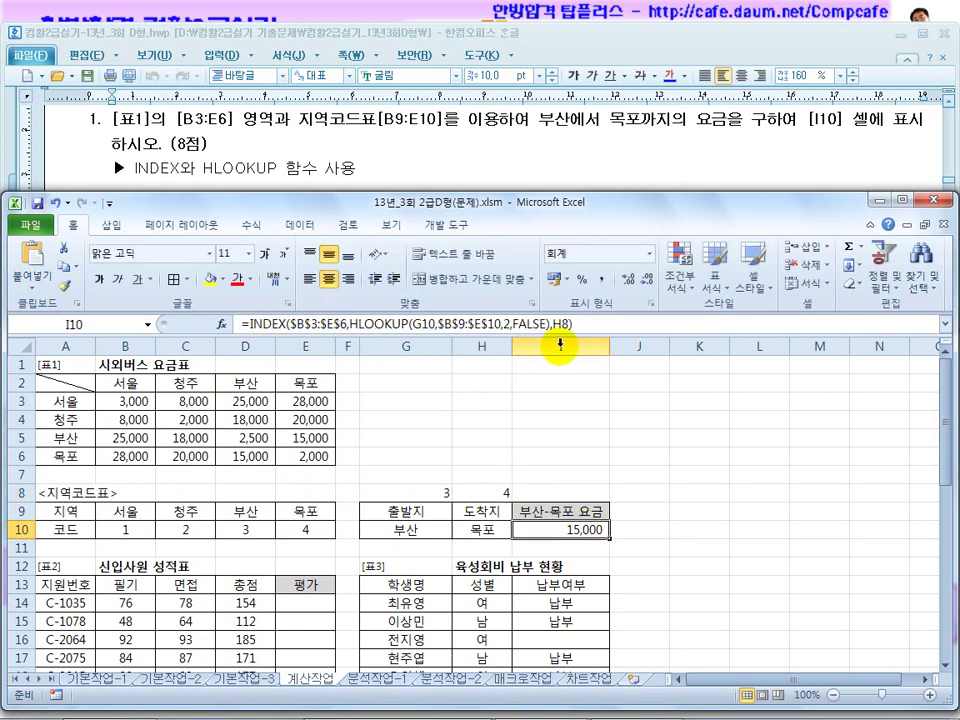
left_click(572, 325)
double_click(566, 324)
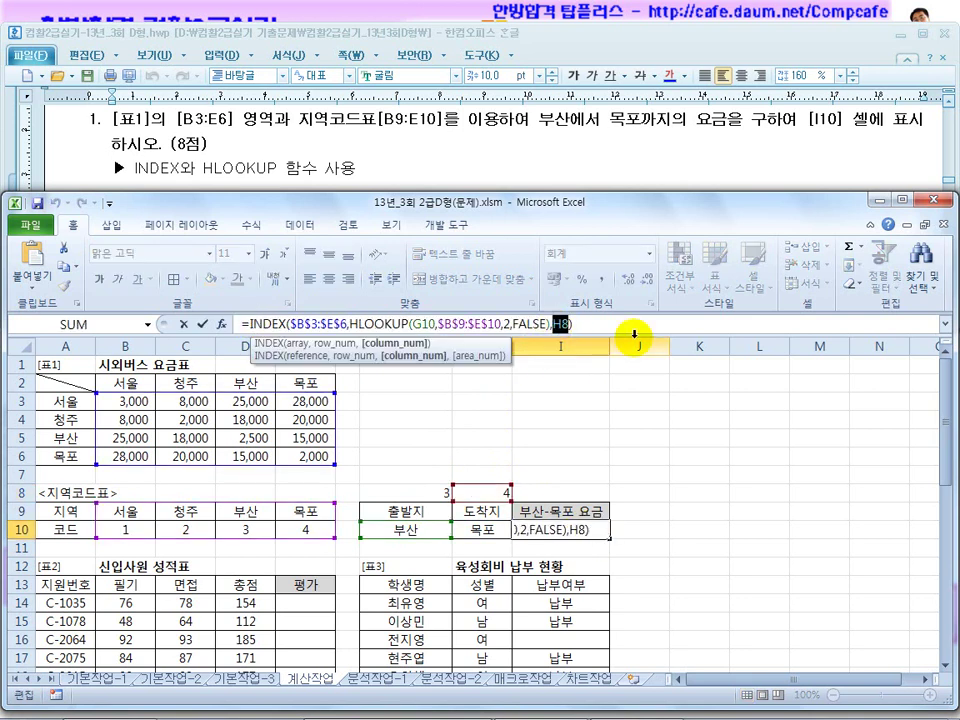
key("ctrl+v")
key("Return")
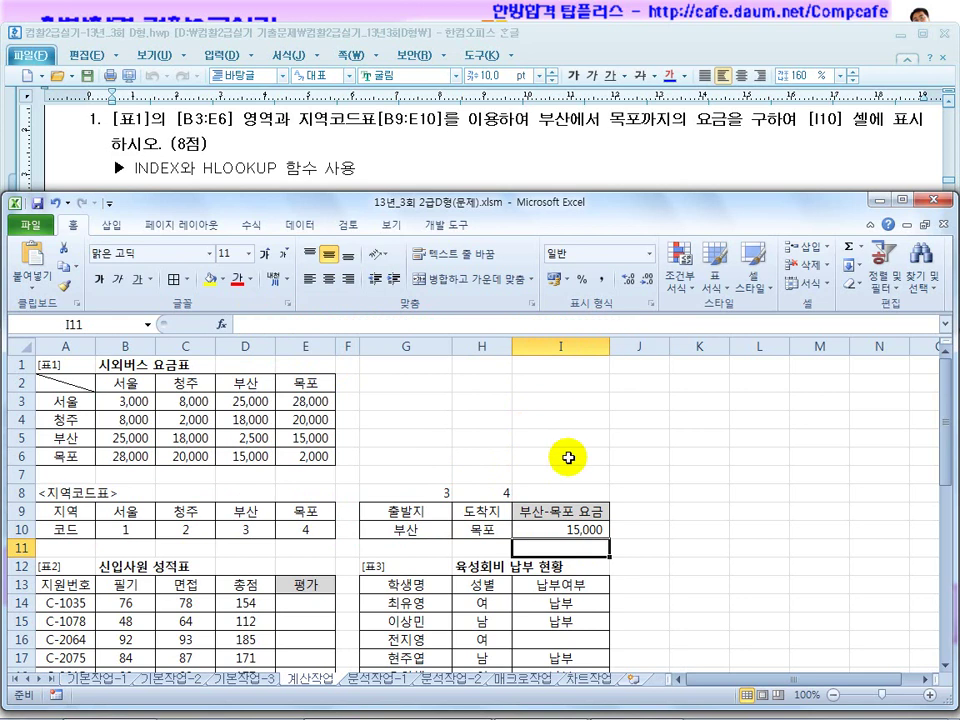
Review the nested INDEX and HLOOKUP formula in I10 against the helper formulas in G8 and H8
left_click(547, 528)
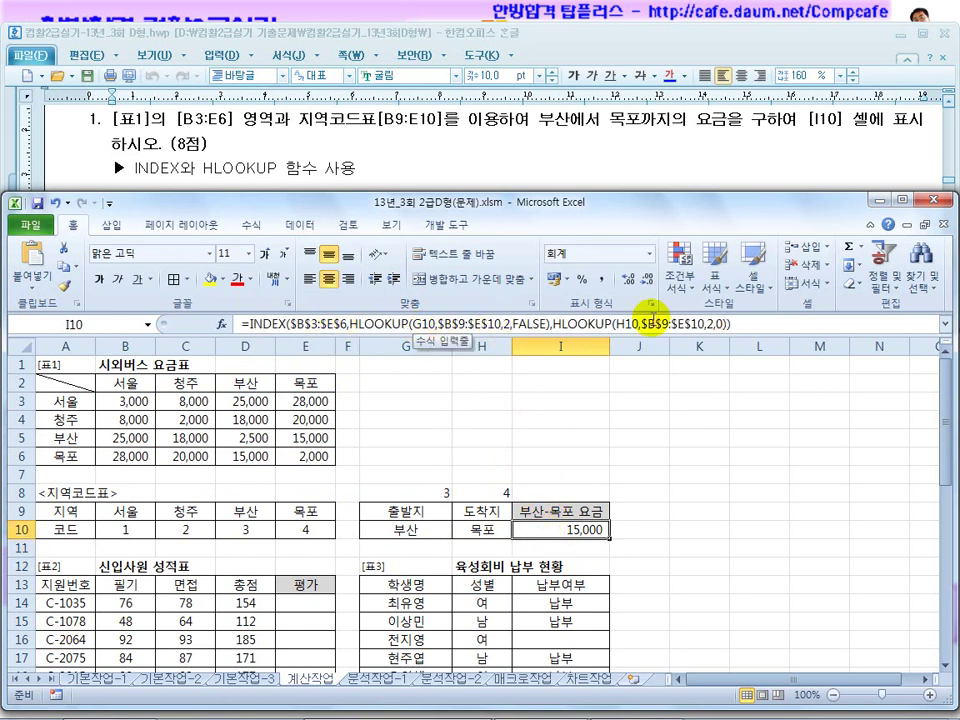
left_click(421, 487)
left_click(489, 490)
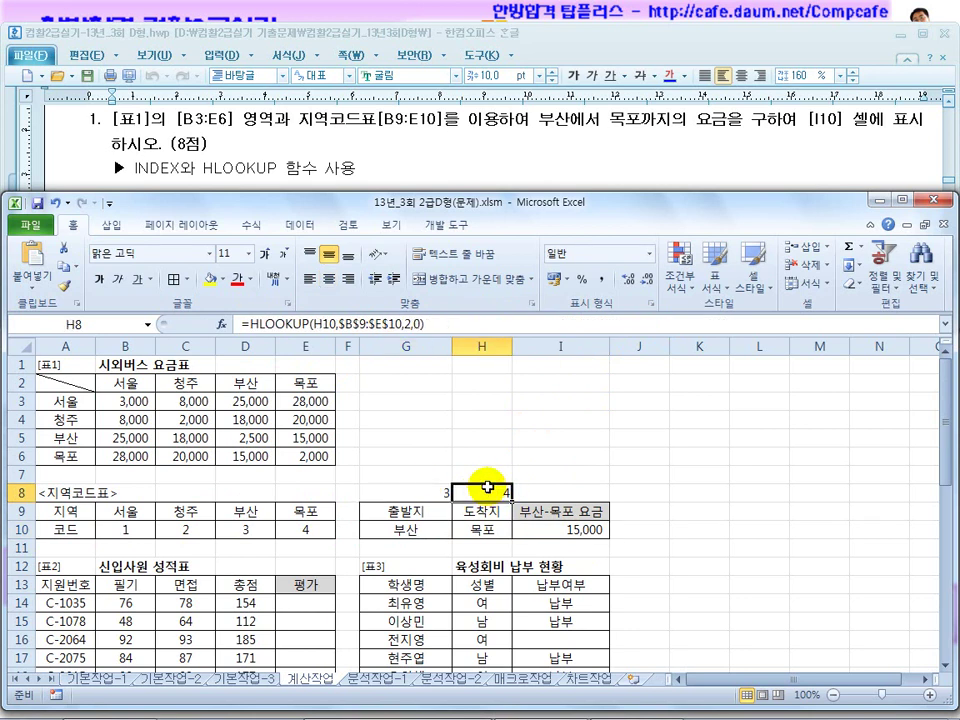
left_click(432, 491)
left_click(488, 492)
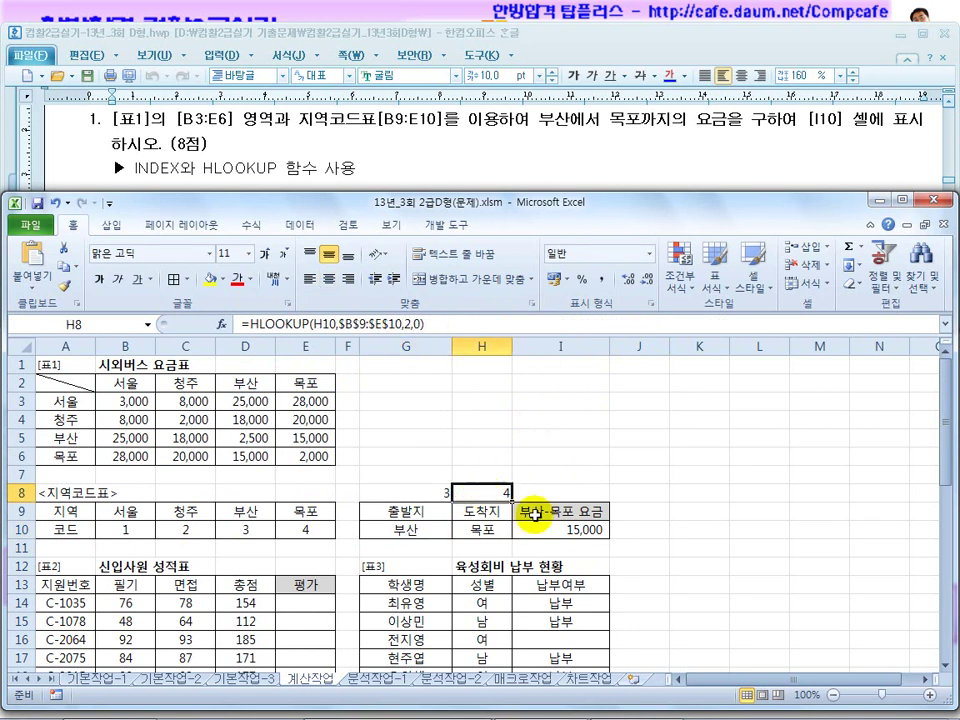
left_click(558, 527)
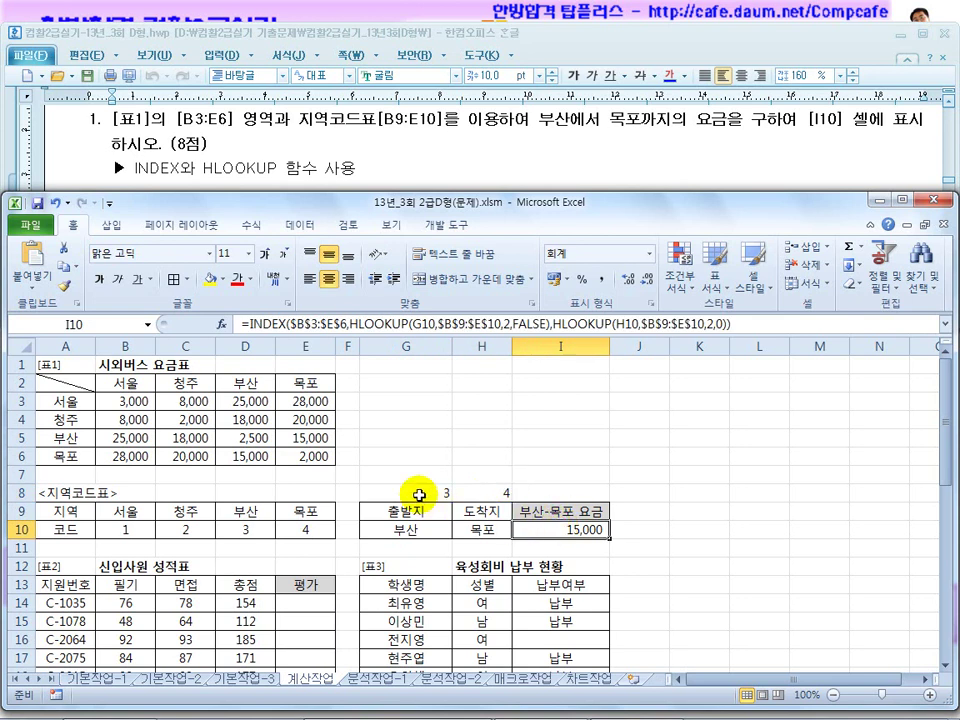
Clear the helper HLOOKUP formulas from G8:H8 on the 계산작업 sheet
left_click_drag(420, 493, 468, 490)
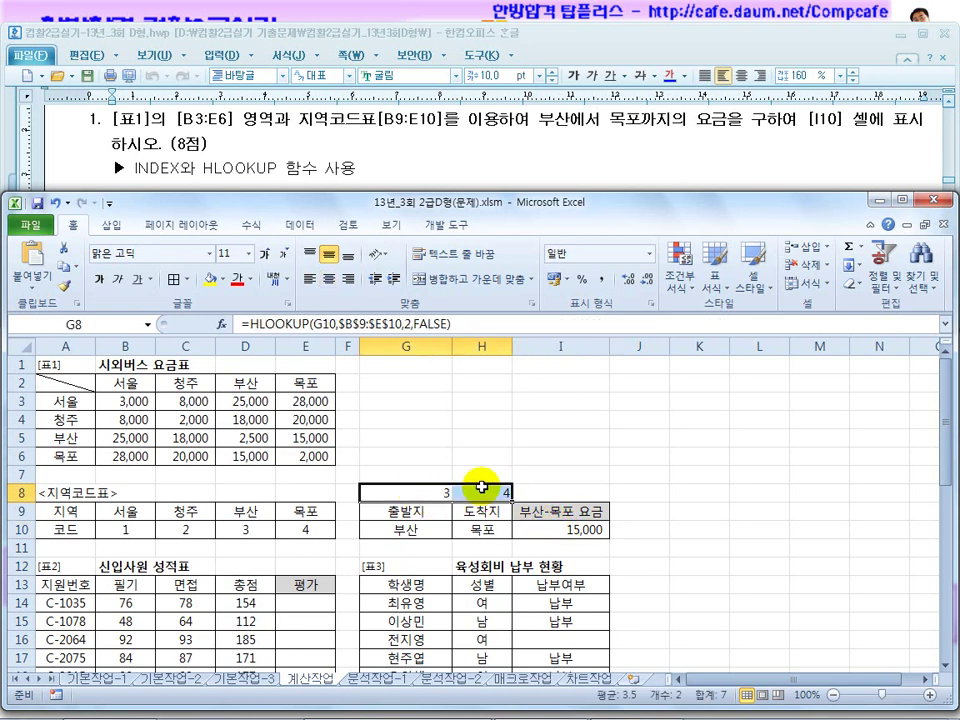
key("Delete")
left_click(490, 438)
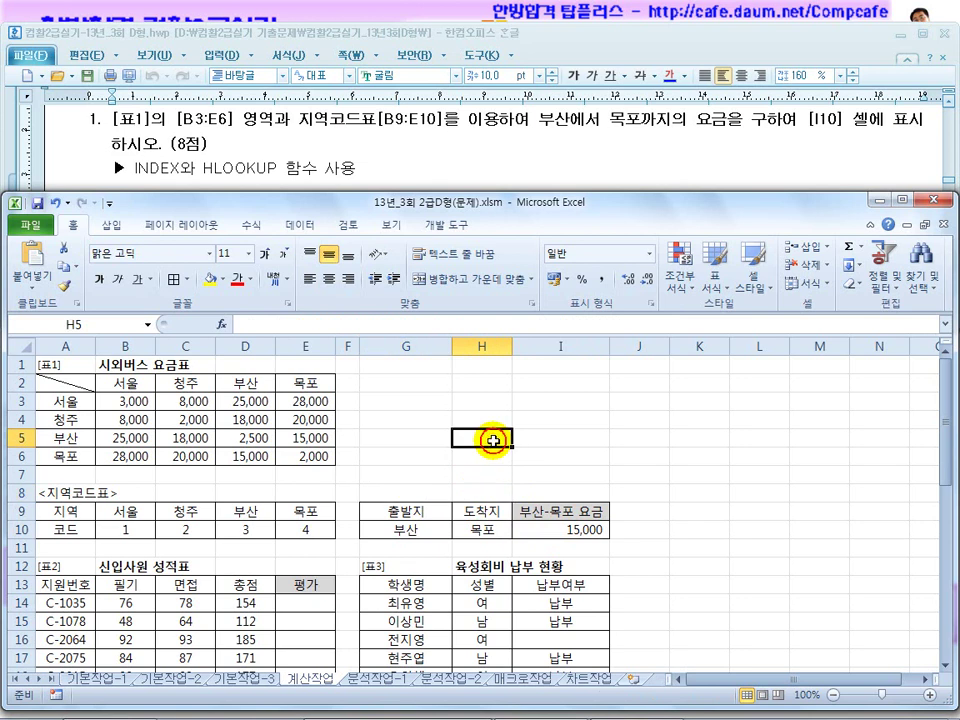
Switch to the Hangul document and examine task 2 for the ranking basis, evaluation labels, target range and permitted functions
scroll(493, 497, "down", 2)
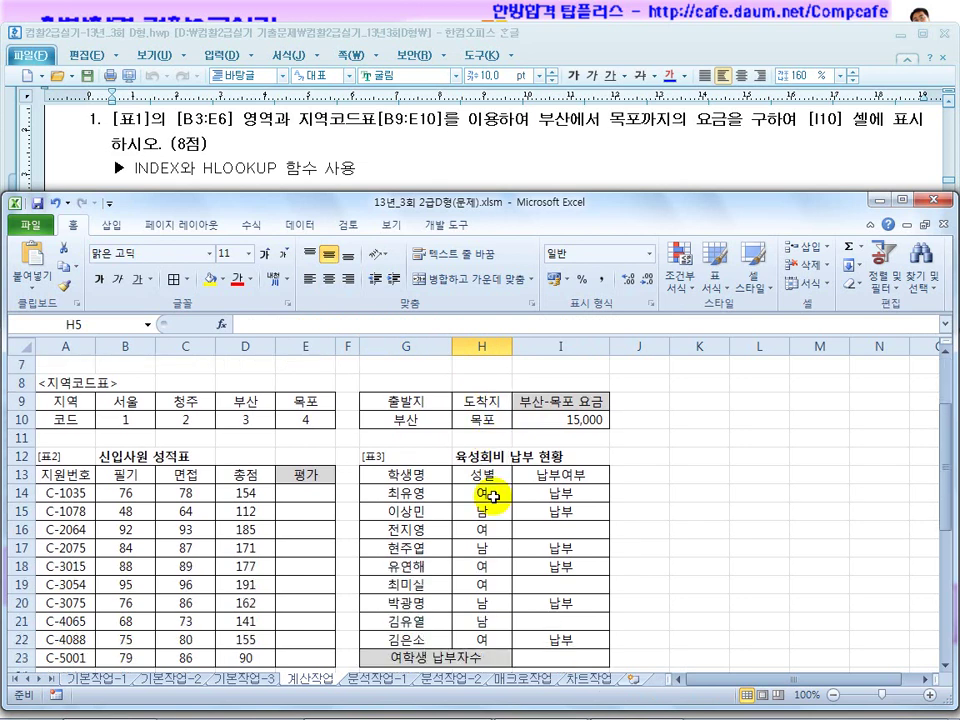
left_click(257, 170)
scroll(283, 236, "down", 2)
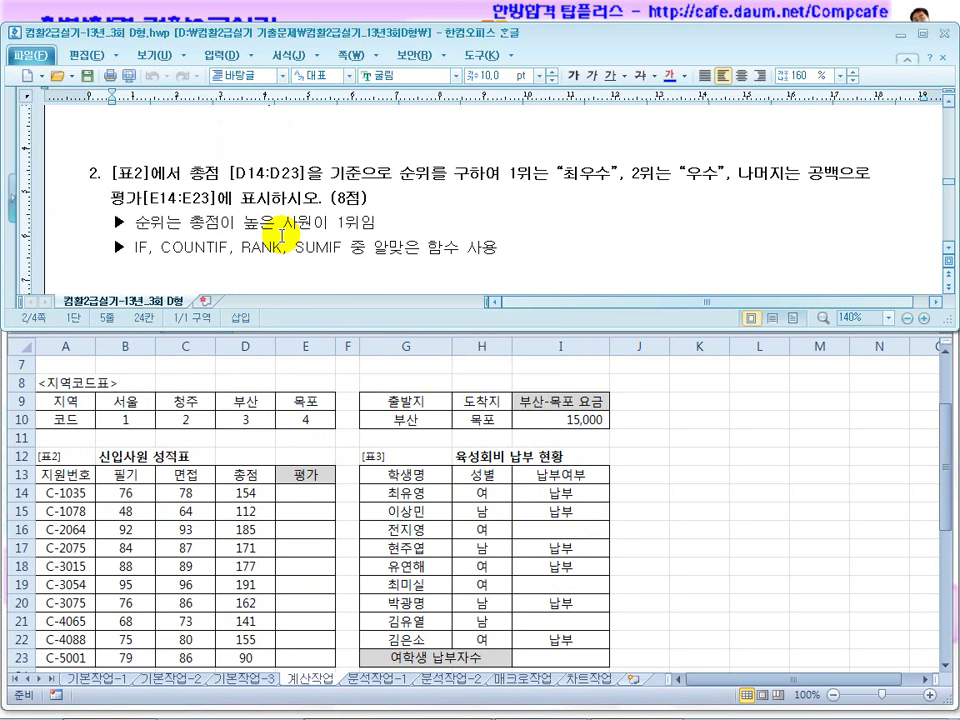
left_click_drag(396, 172, 508, 171)
left_click_drag(617, 172, 533, 172)
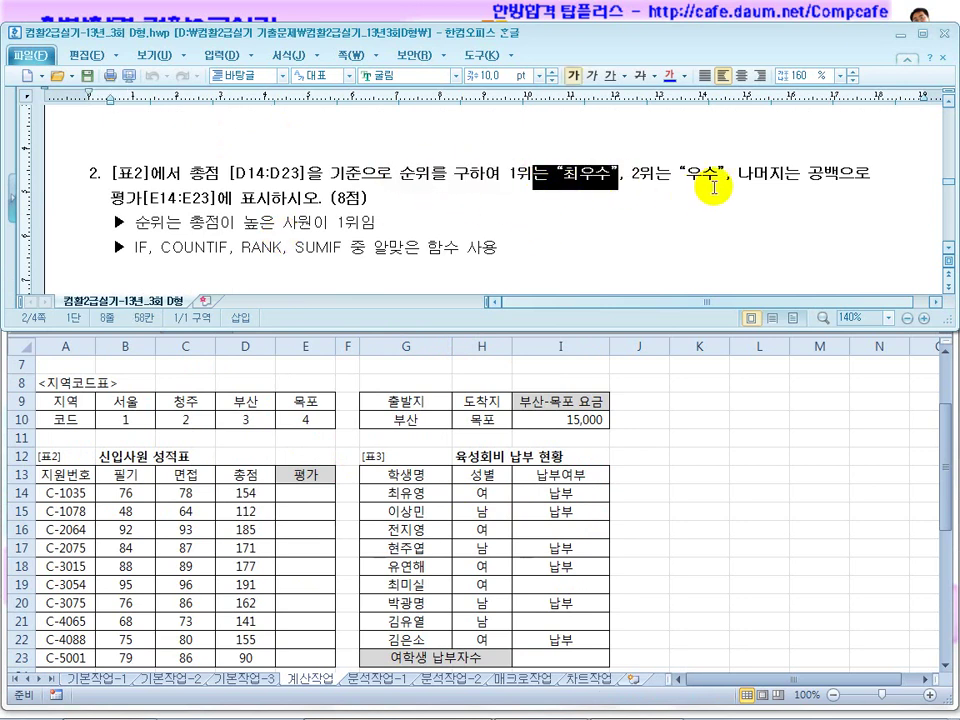
left_click_drag(717, 173, 676, 182)
left_click_drag(206, 199, 355, 199)
left_click_drag(148, 254, 132, 252)
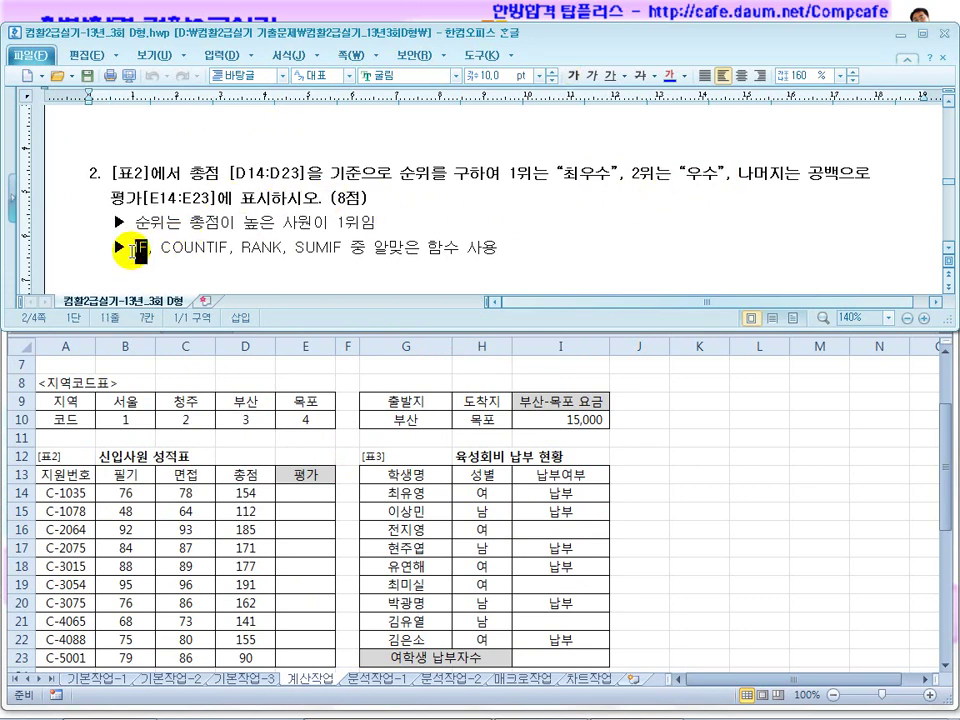
left_click_drag(485, 175, 377, 175)
left_click_drag(282, 248, 250, 252)
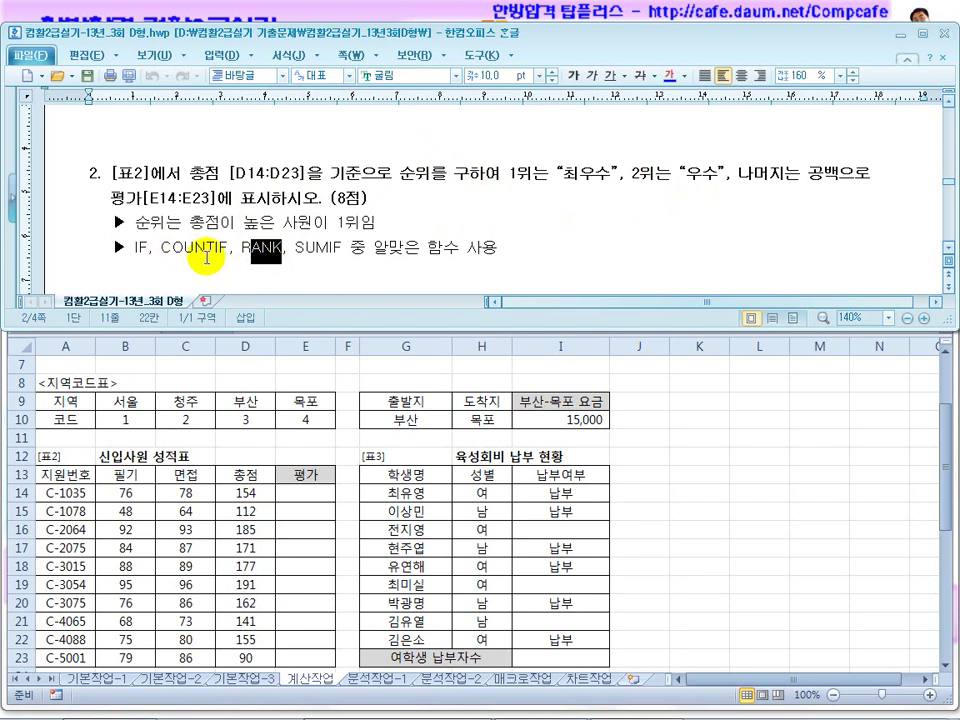
left_click_drag(228, 248, 160, 243)
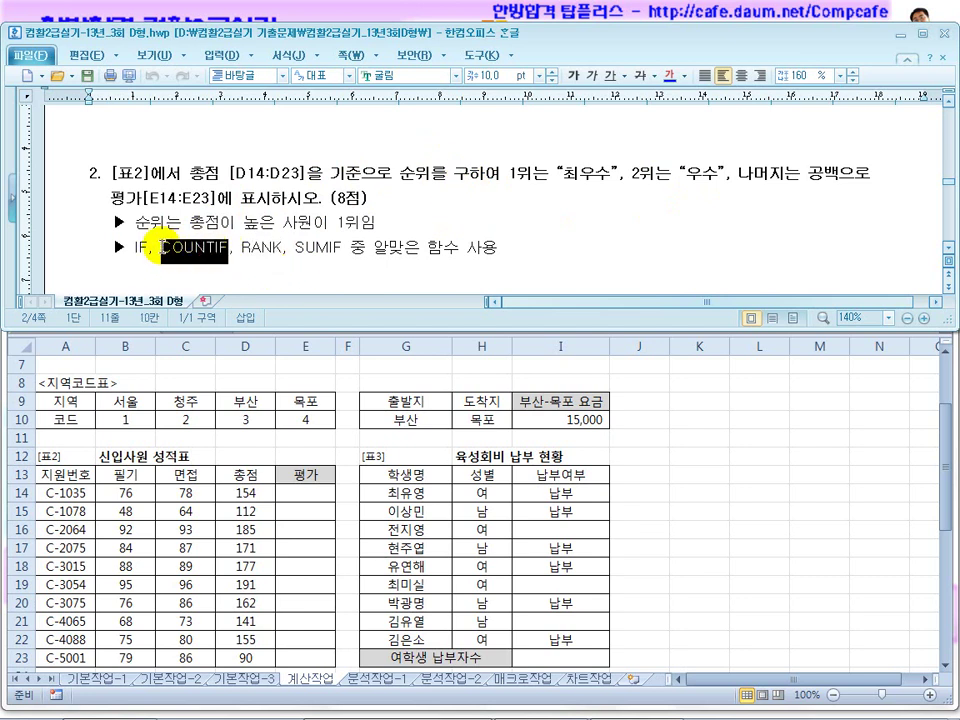
left_click_drag(342, 247, 307, 245)
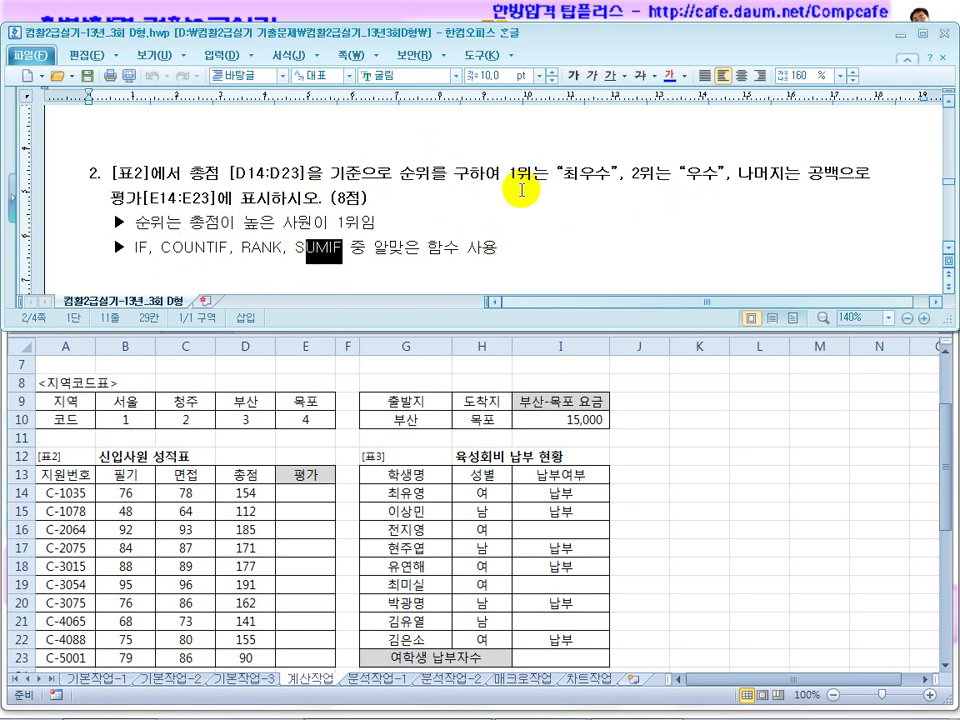
Start a RANK formula in E14 with the 총점 cell D14 as the number to rank
left_click(306, 494)
left_click(306, 494)
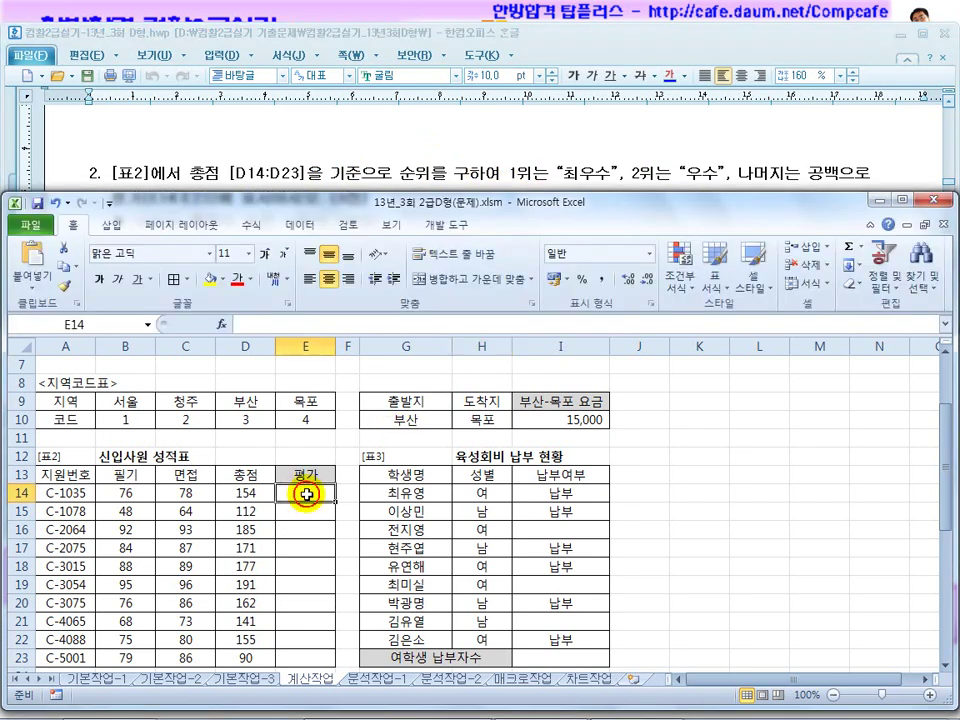
scroll(307, 495, "down", 2)
scroll(307, 495, "up", 1)
type("=rank(")
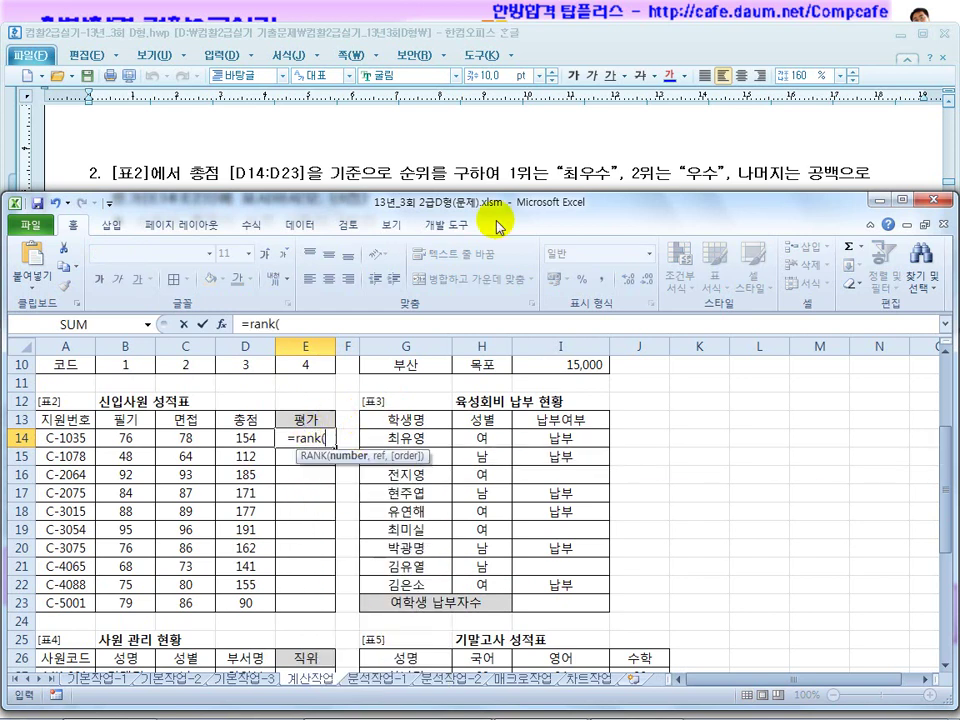
left_click(293, 123)
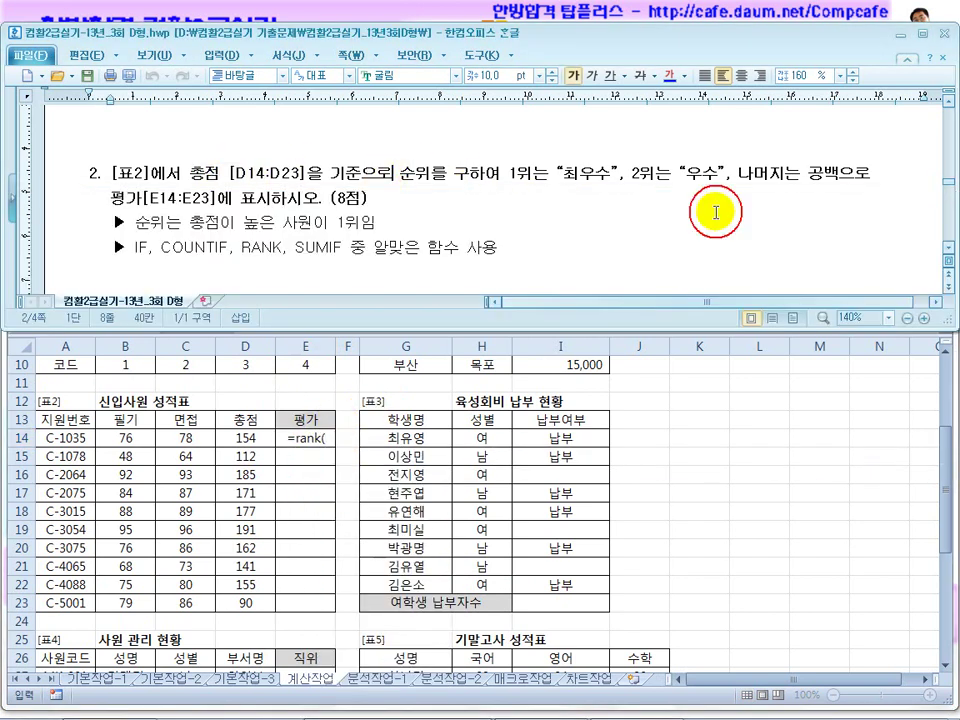
scroll(950, 253, "down", 2)
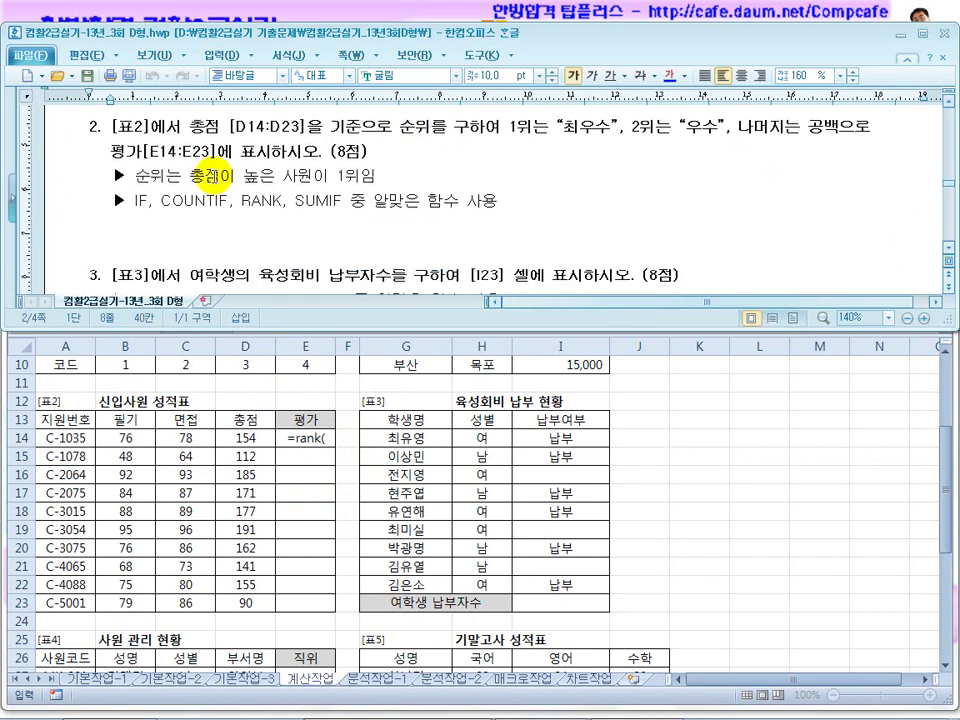
left_click(321, 439)
left_click(242, 440)
left_click(124, 440)
left_click(200, 443)
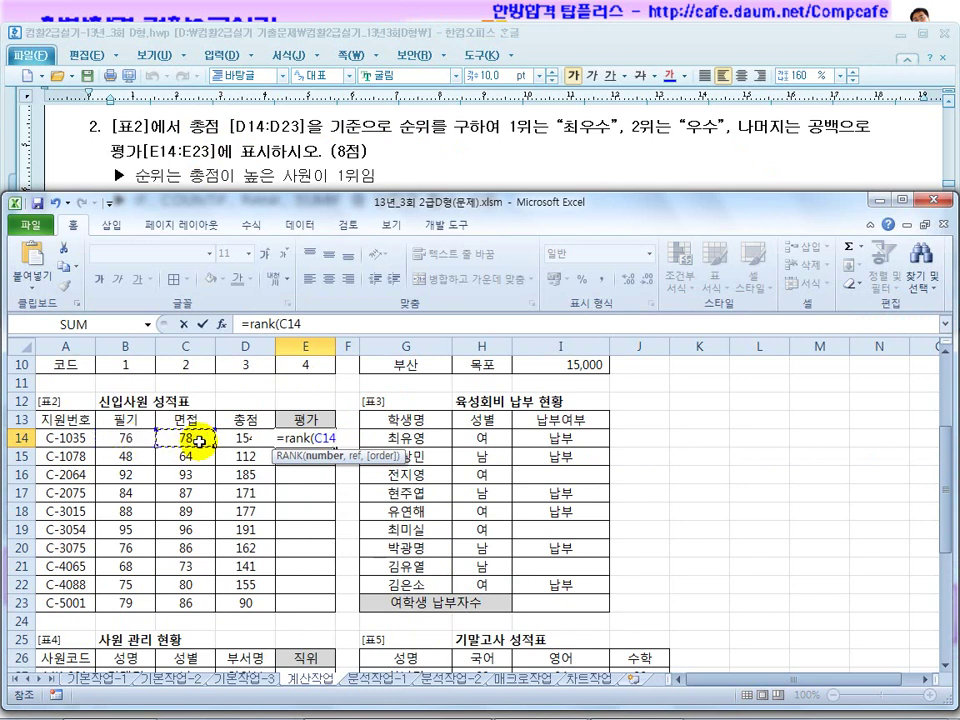
left_click(240, 440)
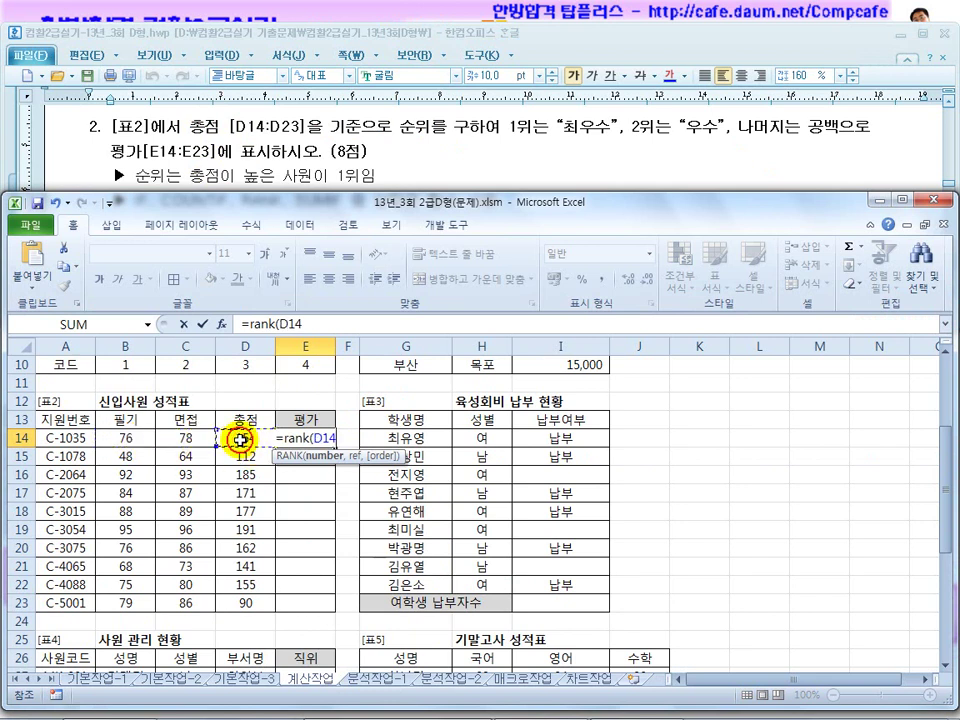
Complete the E14 RANK formula with the absolute range $D$14:$D$23 and descending order 0
type(",")
left_click_drag(241, 438, 234, 604)
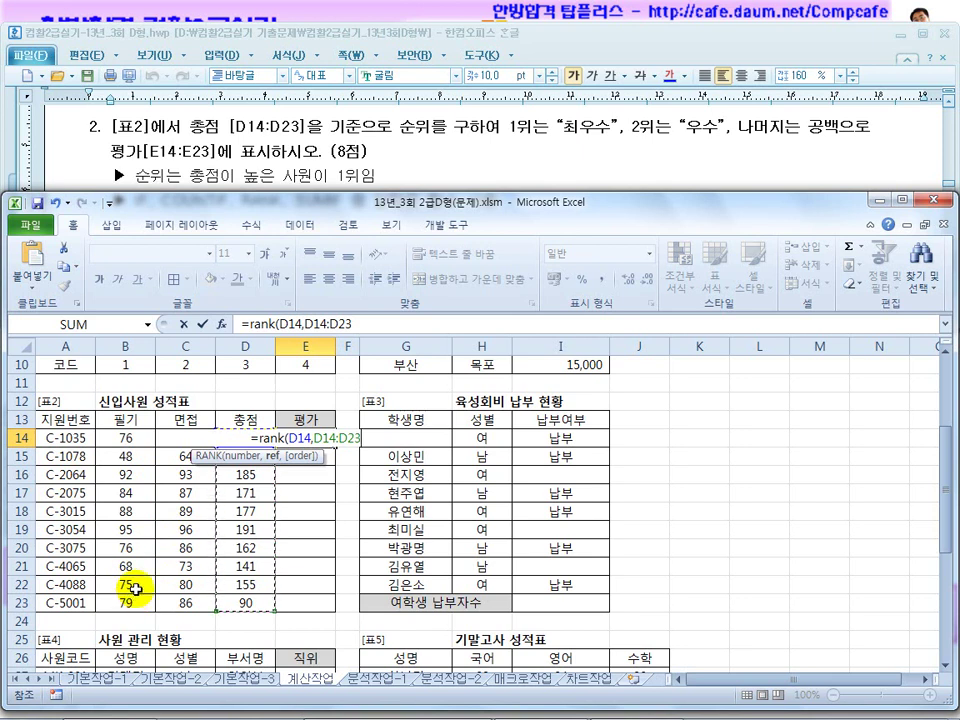
key("F4")
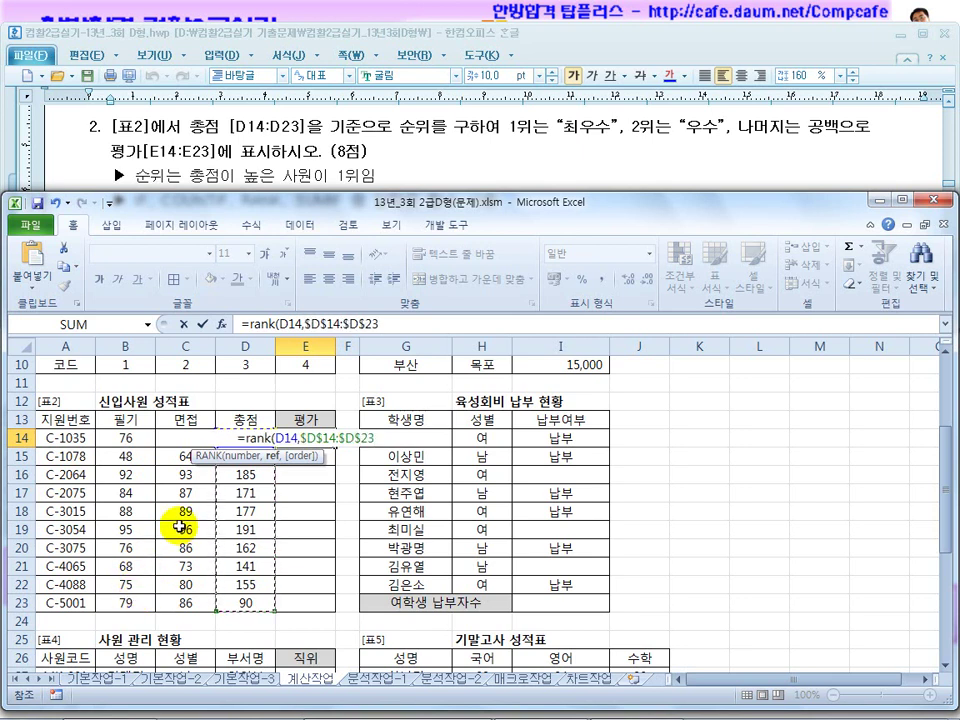
type(",")
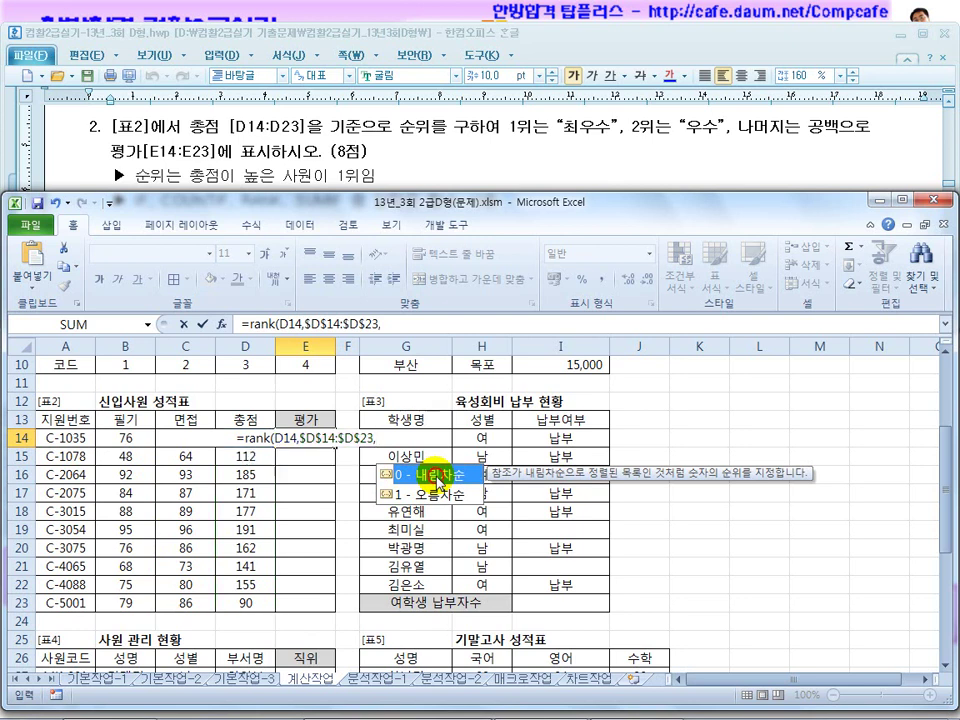
double_click(437, 480)
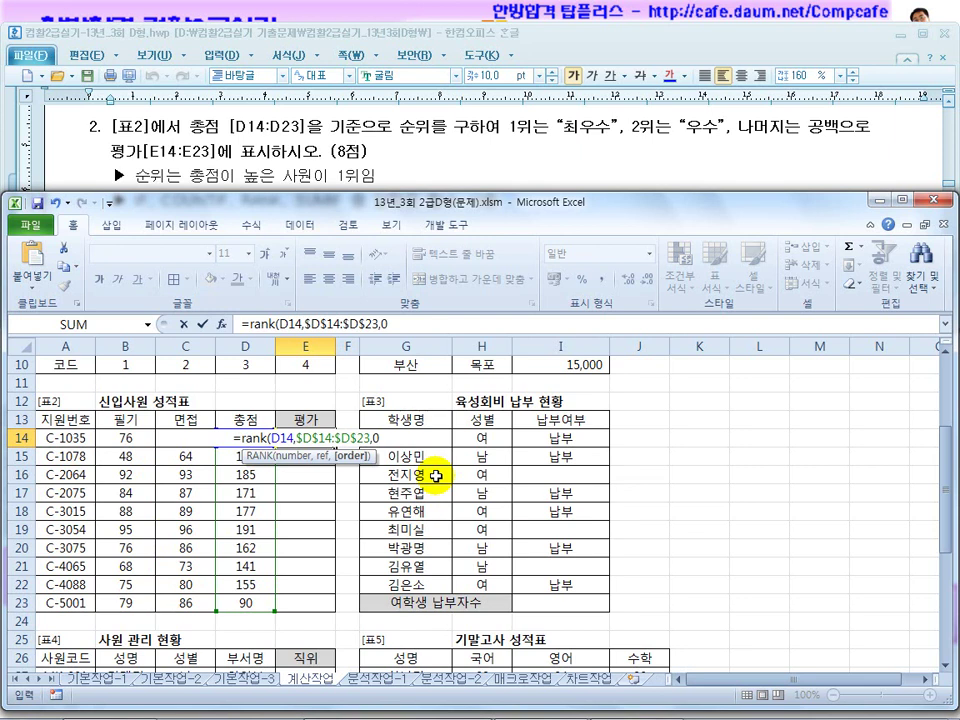
type(")")
key("Return")
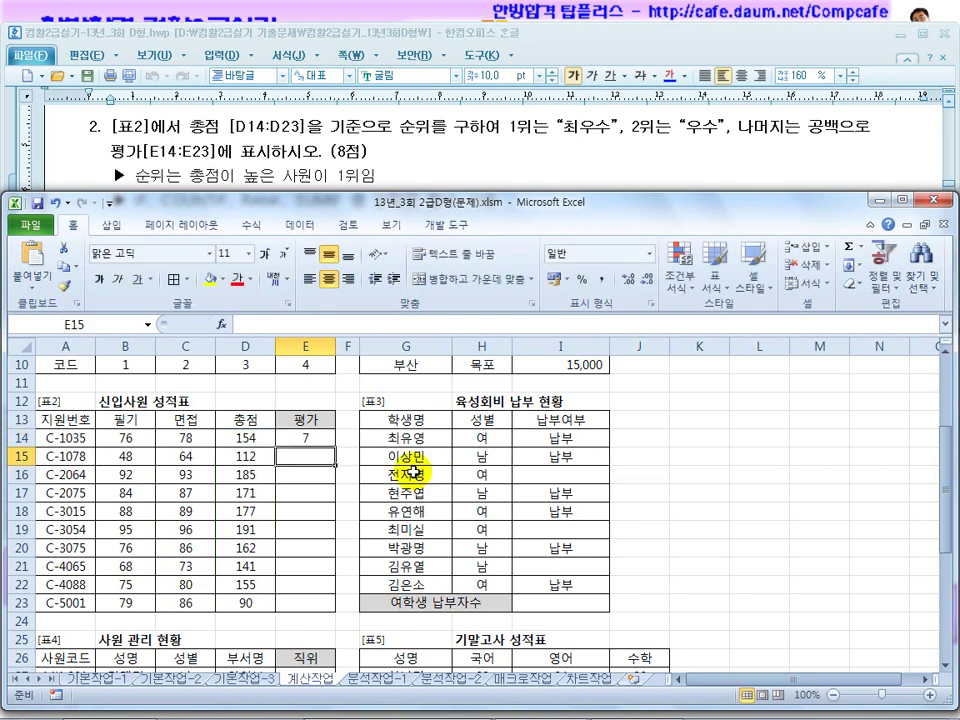
Fill the RANK formula from E14 down to E23 and check the first and second ranks against their 총점 values
left_click(305, 437)
left_click_drag(335, 446, 339, 607)
left_click_drag(305, 528, 243, 527)
left_click_drag(305, 477, 247, 478)
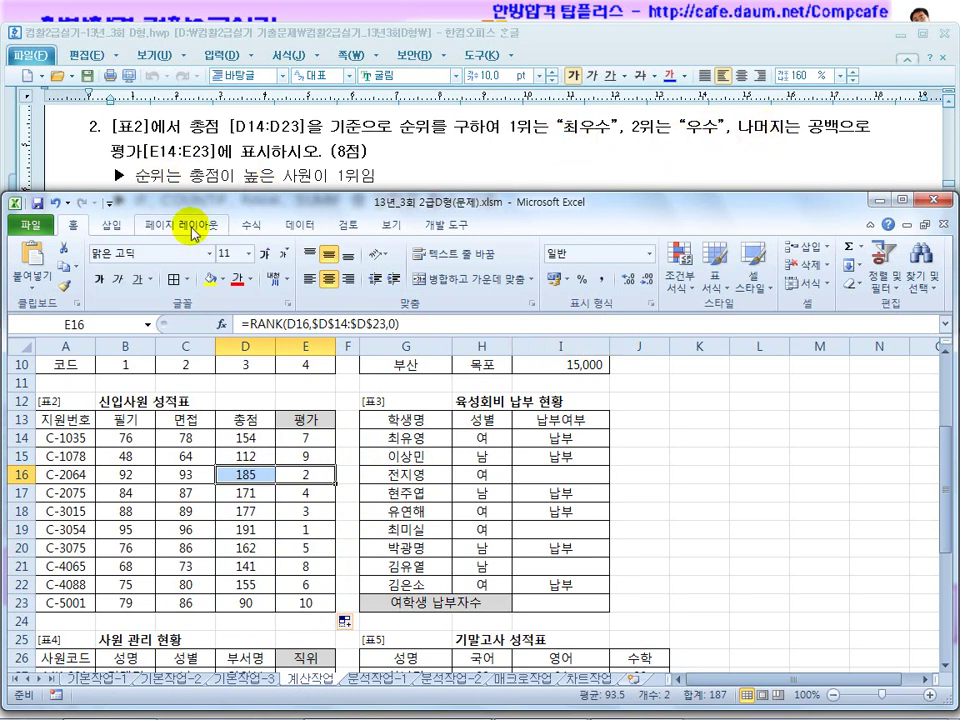
Wrap the E14 RANK expression in an IF that tests for rank 1 and returns "최우수", leaving the false argument open
left_click(301, 437)
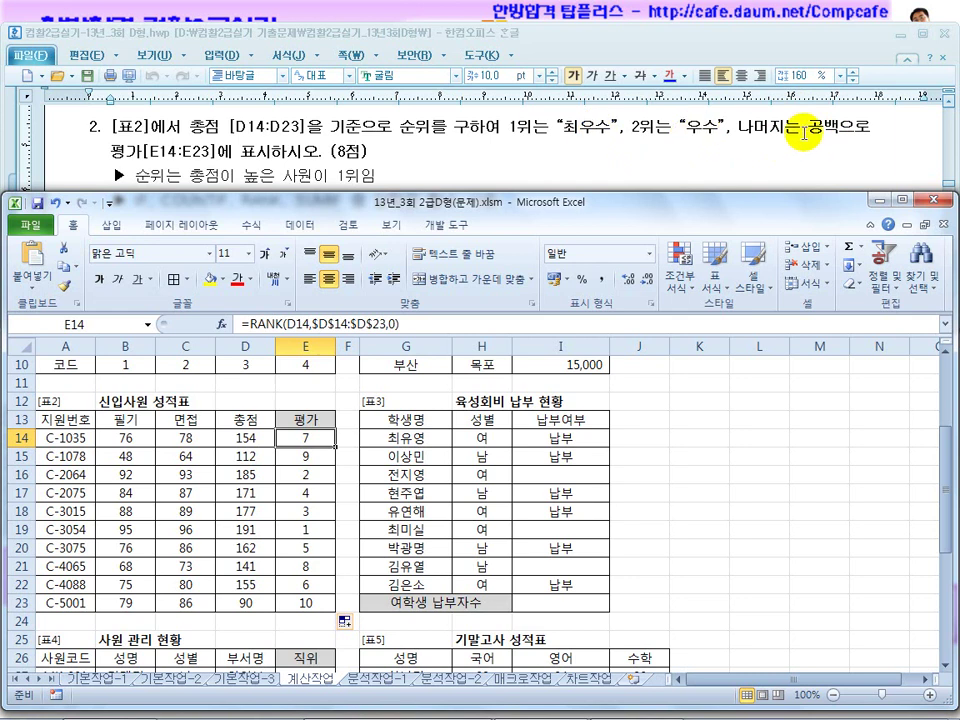
left_click(244, 325)
type("if(")
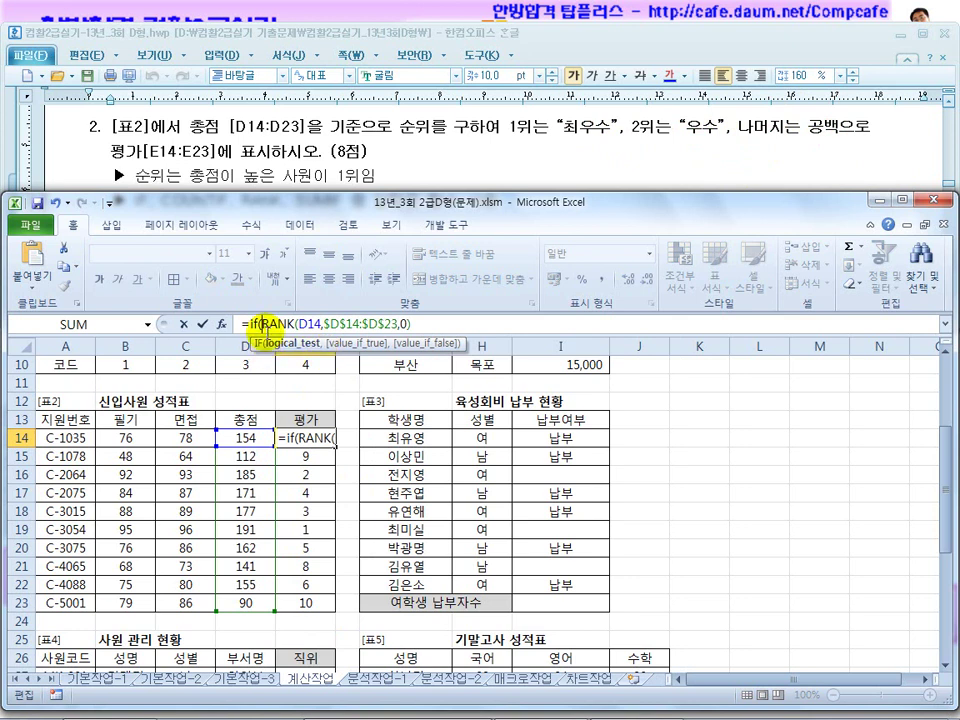
left_click_drag(262, 325, 422, 325)
left_click(432, 325)
type("=1")
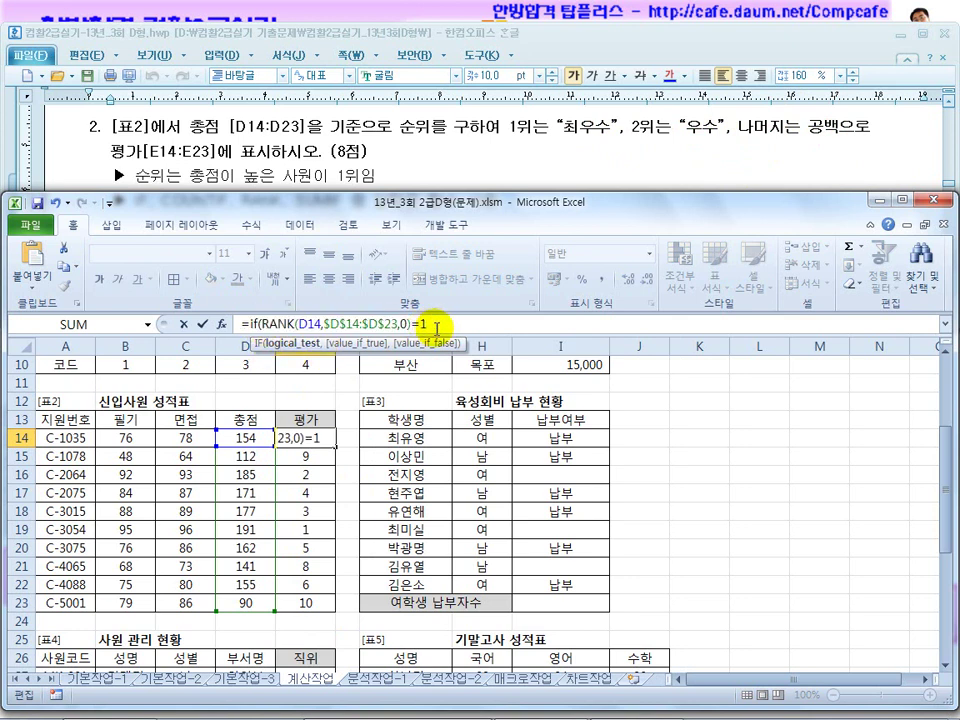
type(",\"최우수\"")
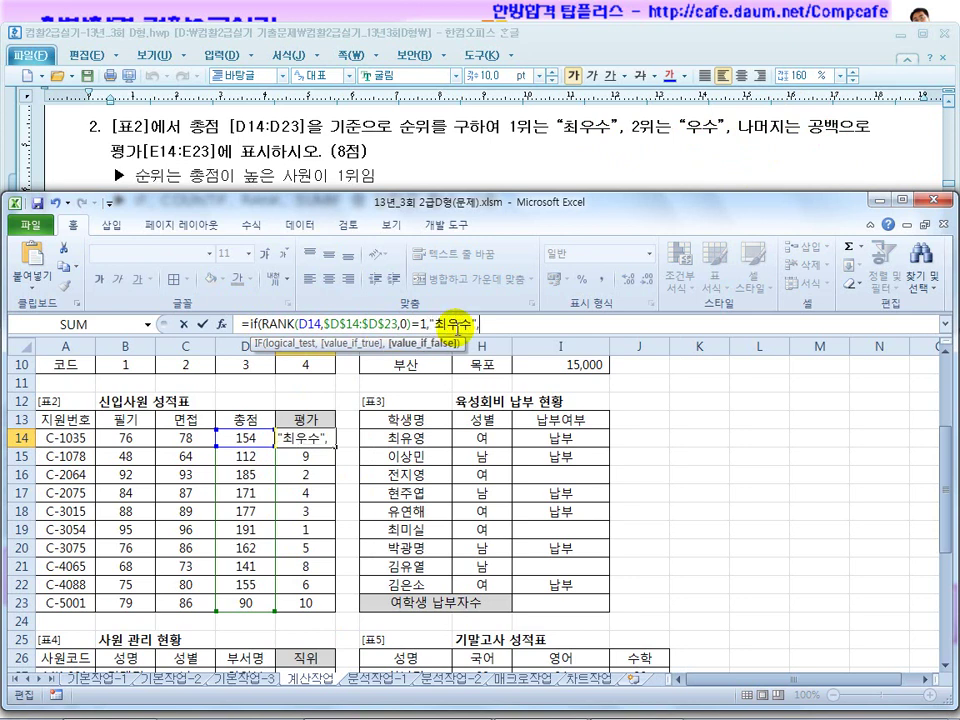
type(",")
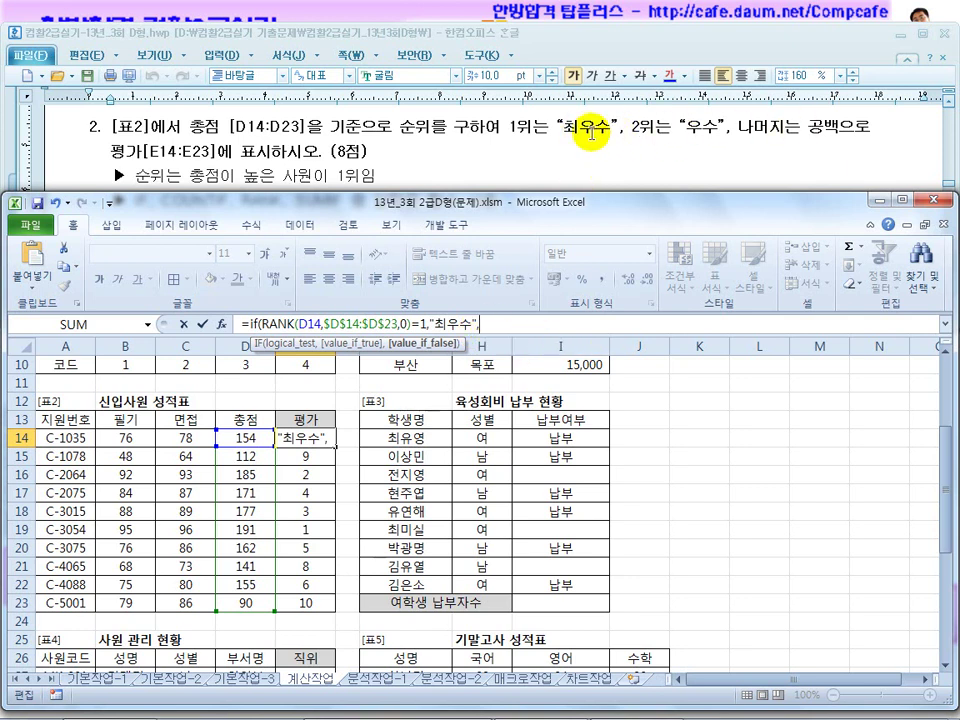
Copy the IF expression without its leading equals sign and insert the copy as the false argument of the E14 formula
left_click_drag(481, 324, 243, 334)
key("ctrl+c")
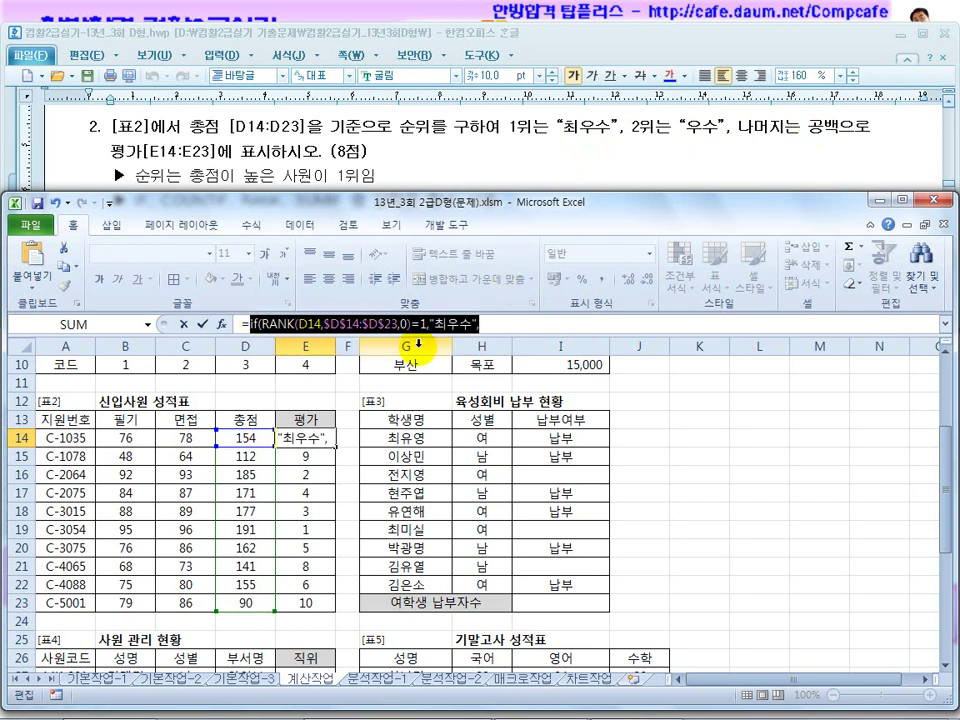
left_click(560, 330)
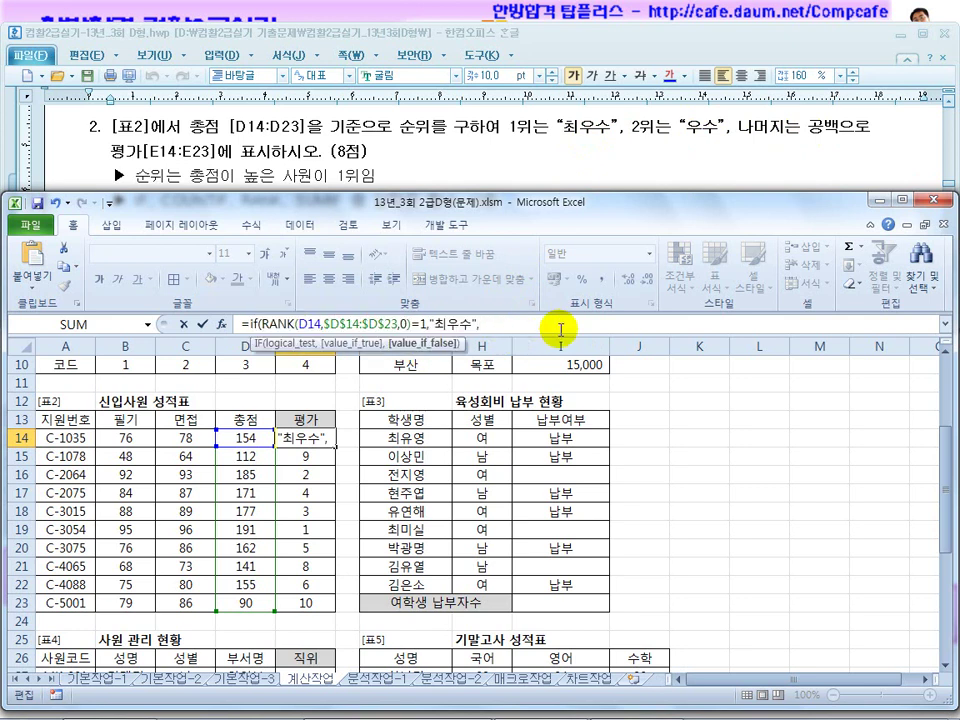
key("ctrl+v")
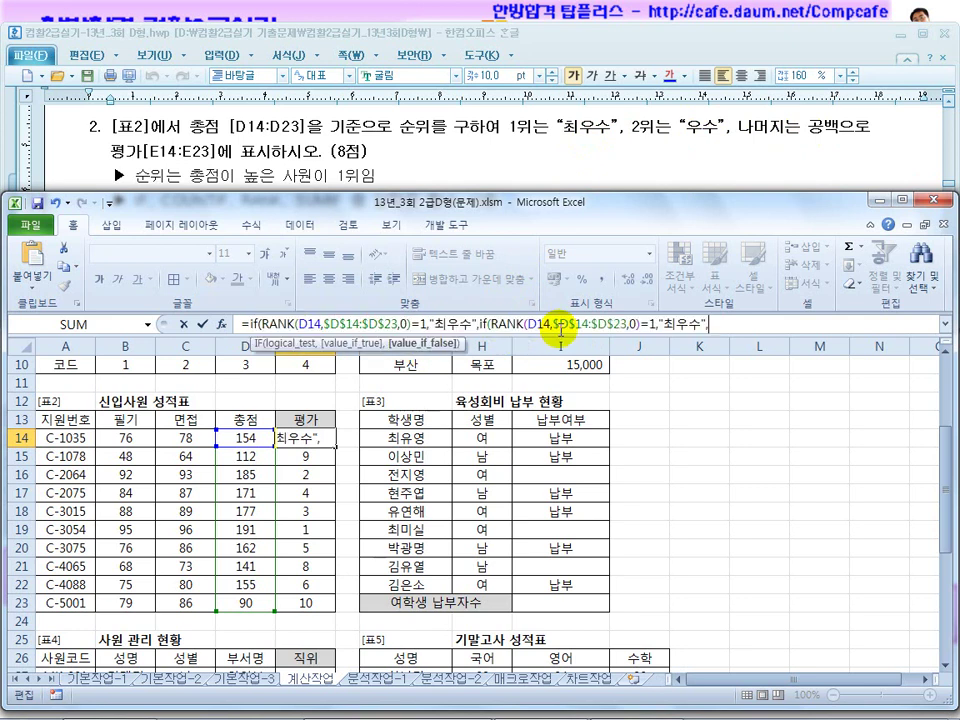
Change the nested IF in E14 to test for rank 2 and return "우수", otherwise "", and close both IF functions
left_click(651, 330)
key("BackSpace")
type("2")
left_click(690, 325)
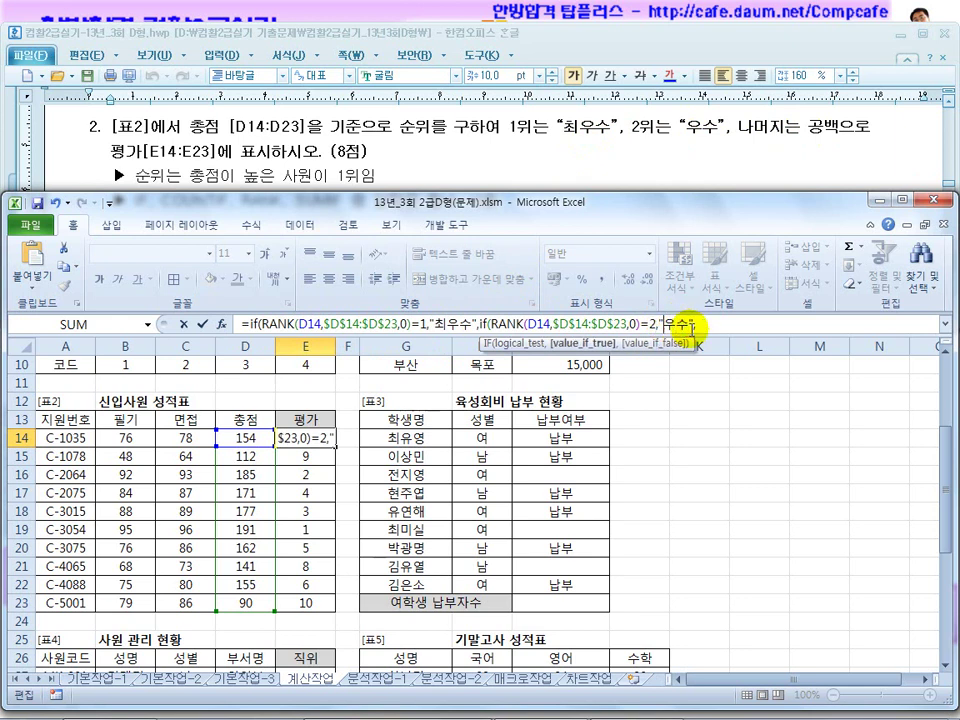
type(",")
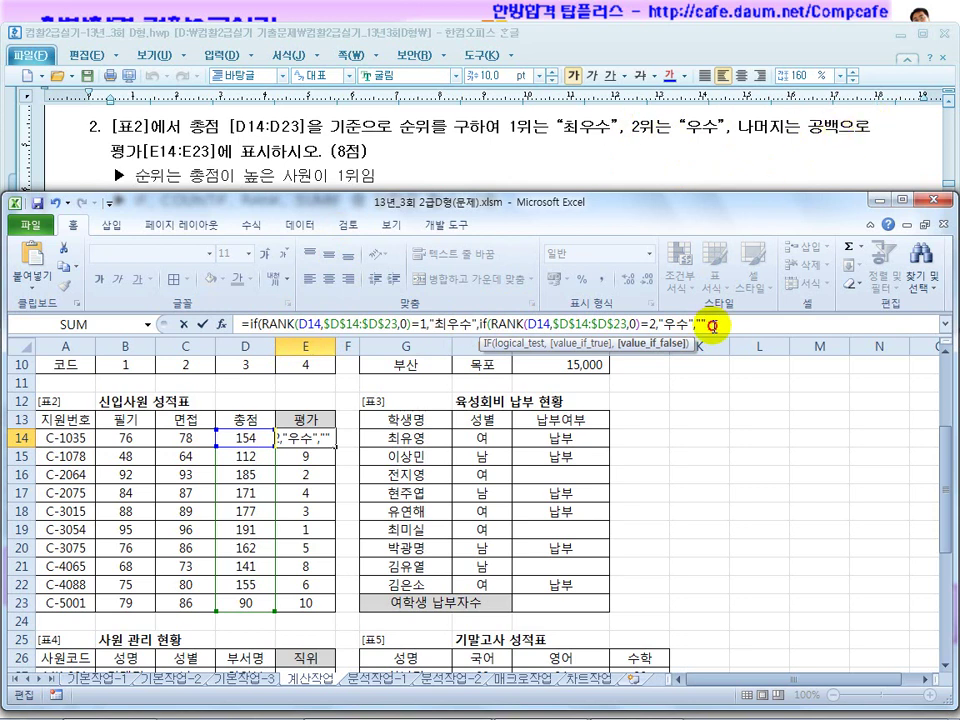
type(")")
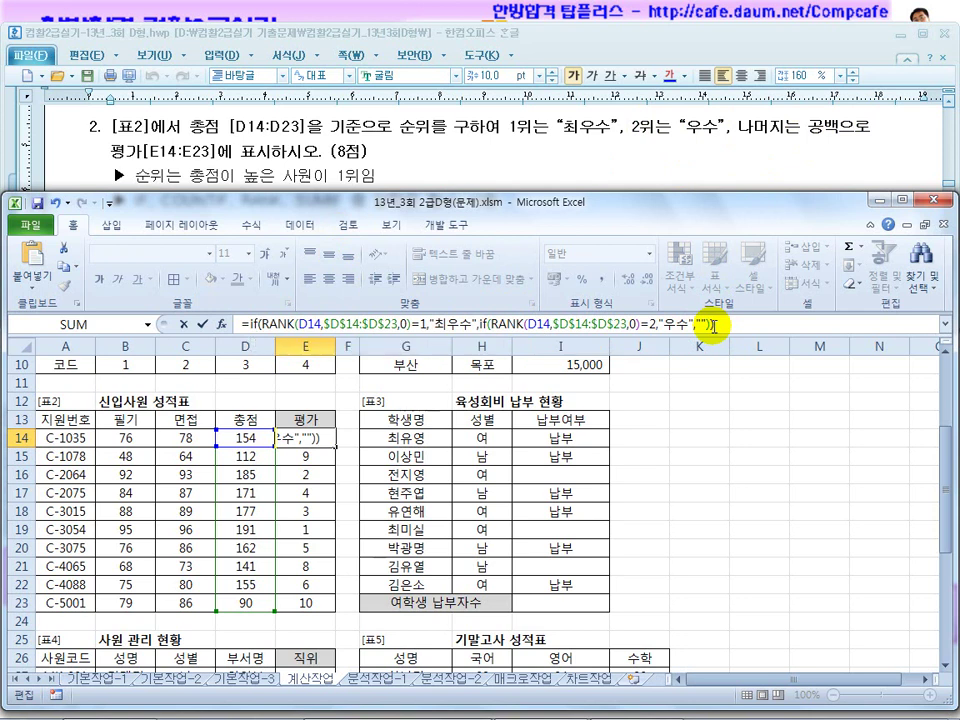
key("Return")
Fill the nested IF and RANK formula from E14 down to E23
left_click(315, 442)
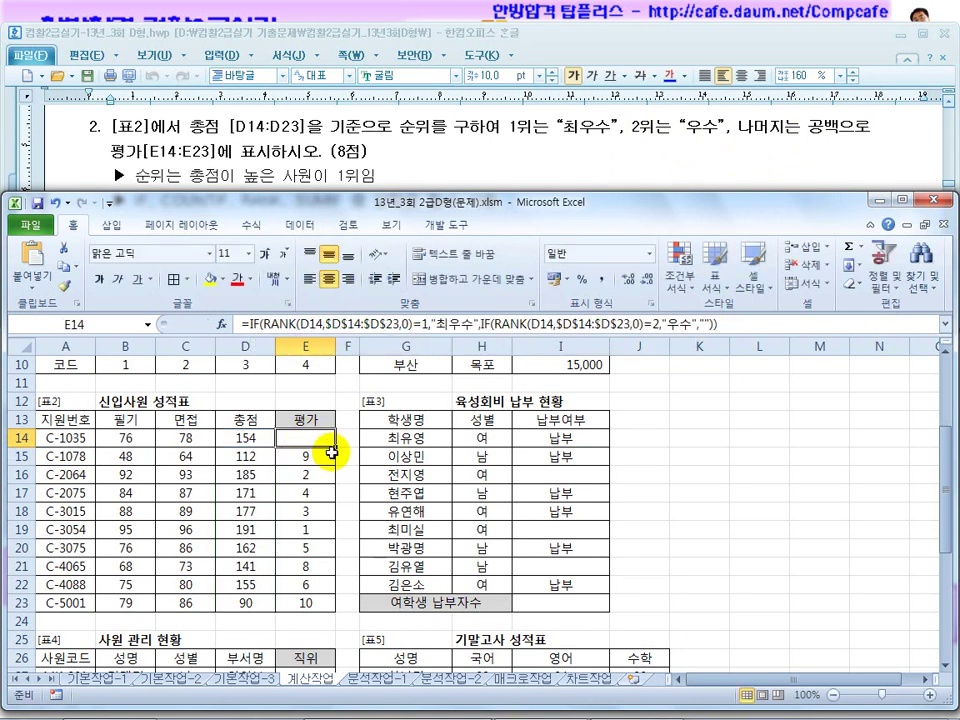
left_click_drag(335, 451, 336, 612)
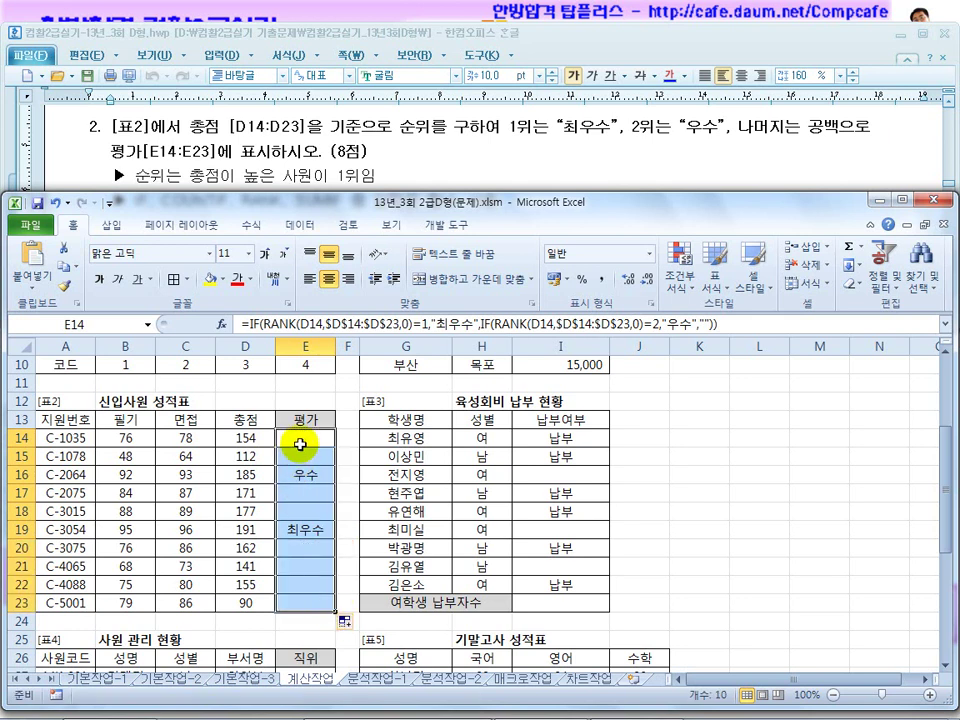
left_click(300, 443)
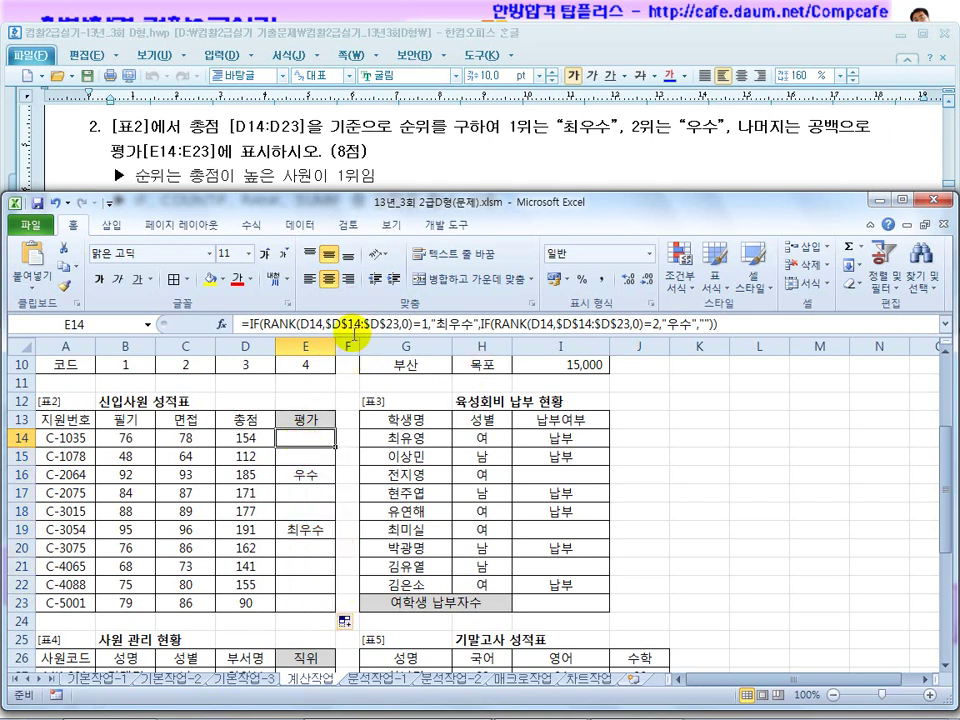
Switch to the Hancom Office exam document and read question 3 on 표3, including its target cell I23 and permitted functions
left_click(423, 163)
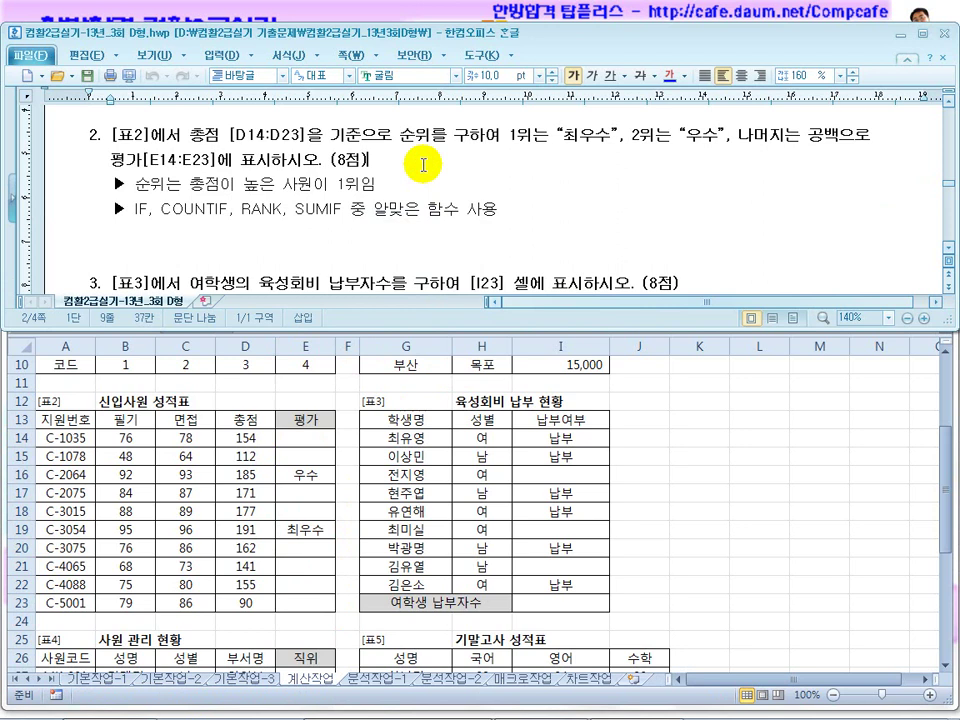
scroll(408, 210, "down", 3)
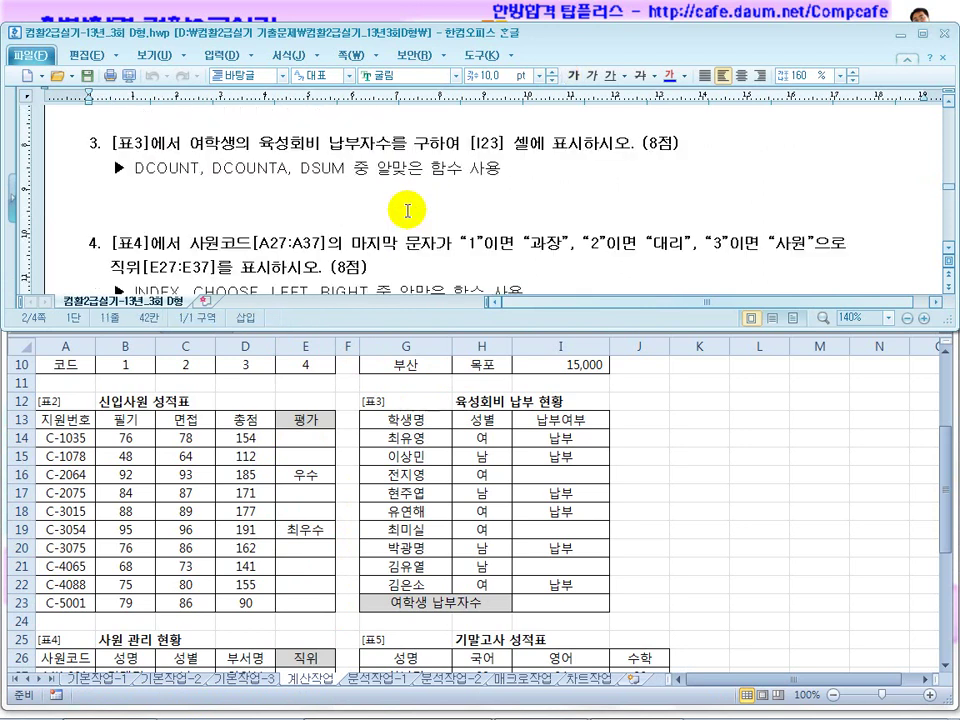
scroll(165, 140, "up", 1)
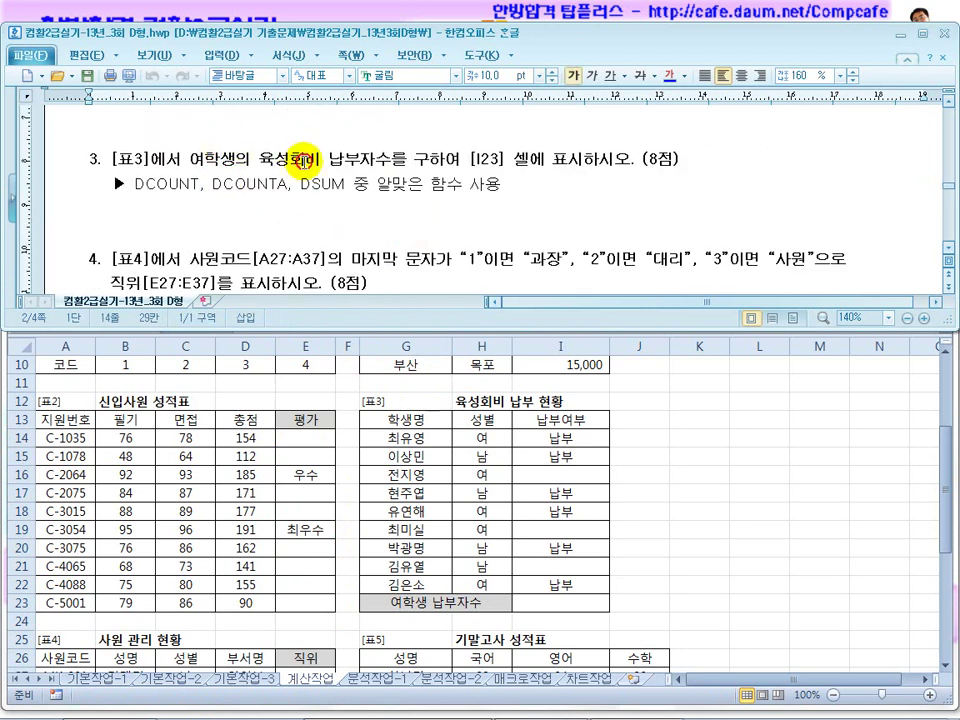
left_click_drag(305, 158, 420, 155)
left_click(392, 211)
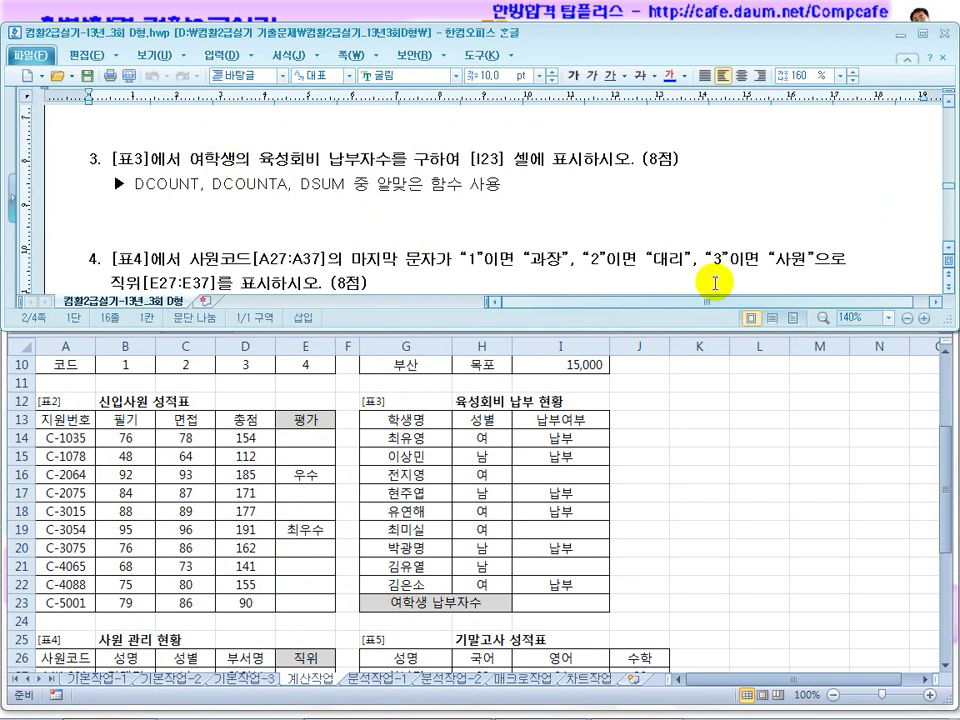
left_click(948, 261)
left_click(948, 260)
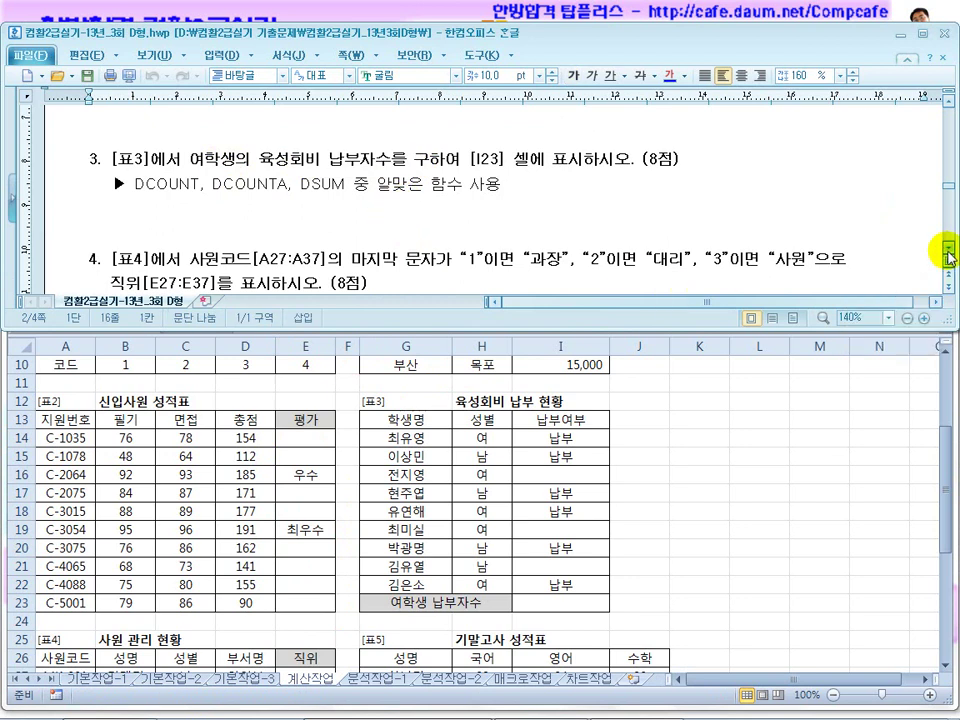
left_click(948, 249)
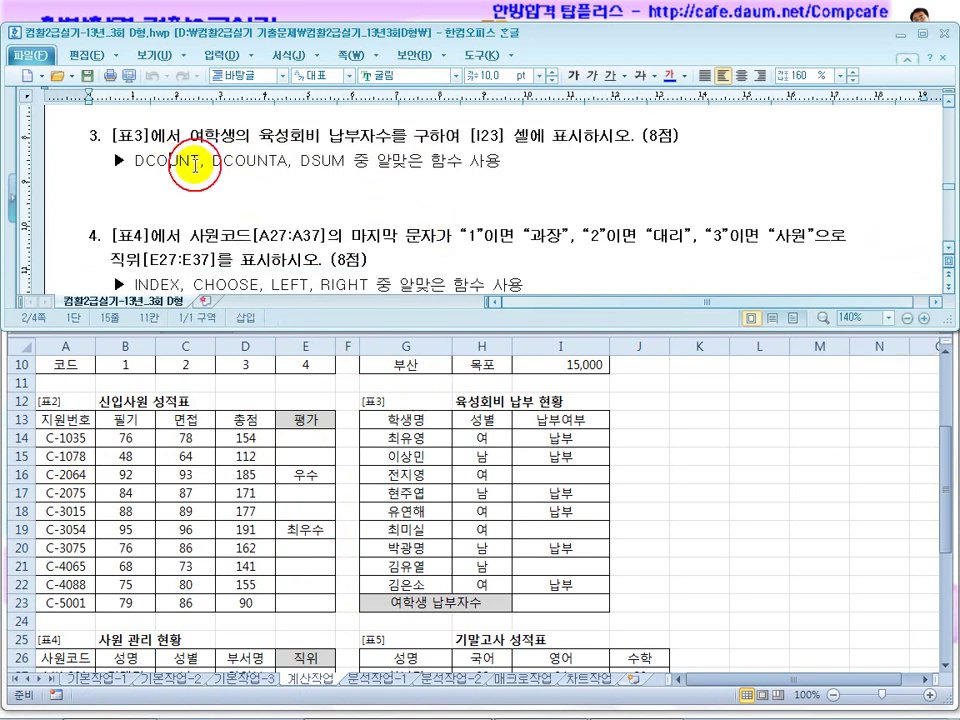
left_click(241, 167)
left_click(322, 170)
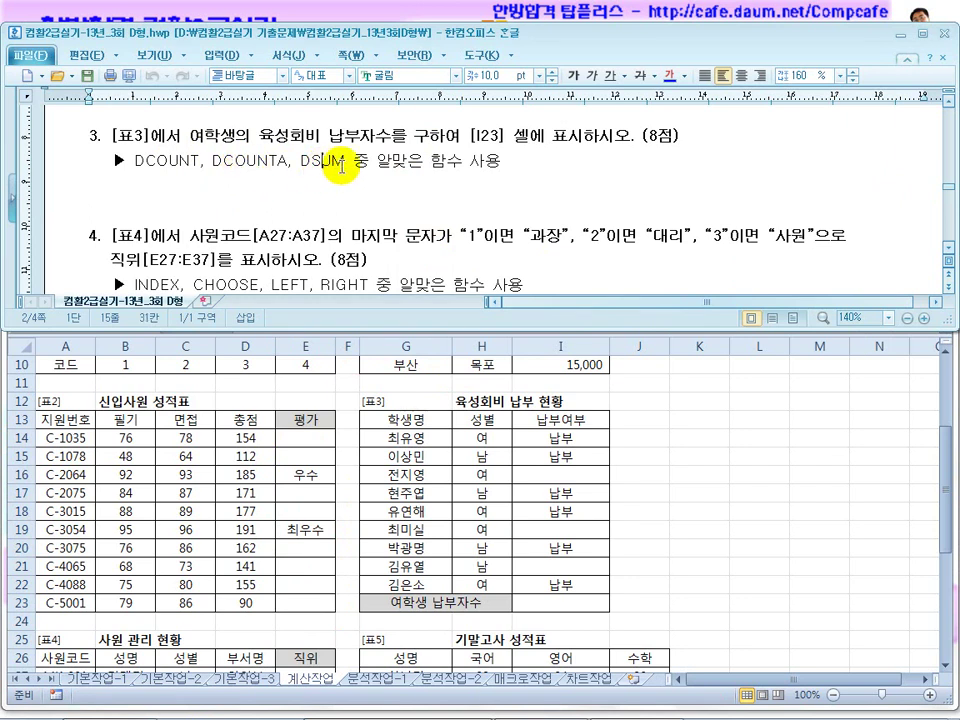
left_click(302, 163, "shift")
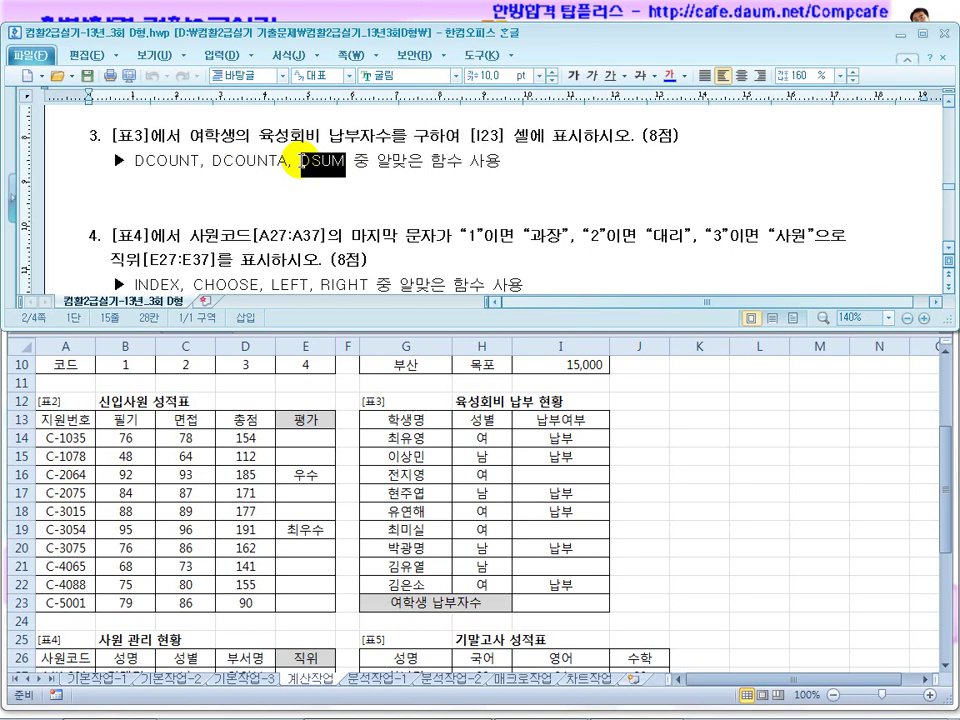
left_click_drag(428, 136, 345, 136)
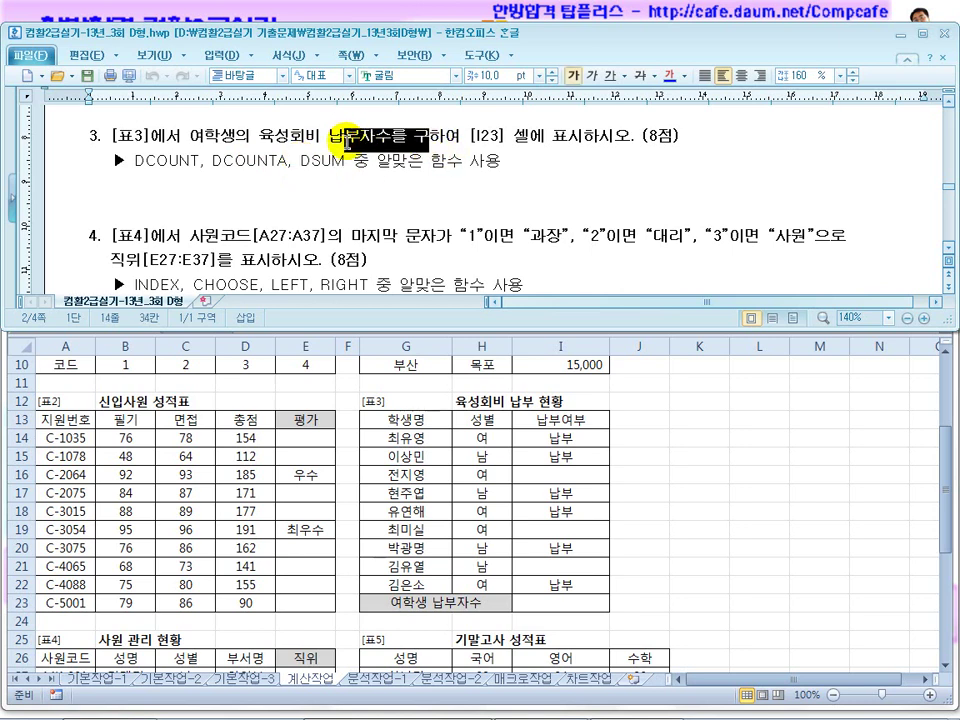
Examine the 납부여부 entries in 표3 on the 계산작업 sheet to decide between DCOUNT and DCOUNTA
left_click(568, 456)
left_click(565, 456)
left_click(565, 492)
left_click(565, 511)
left_click(565, 547)
left_click(561, 584)
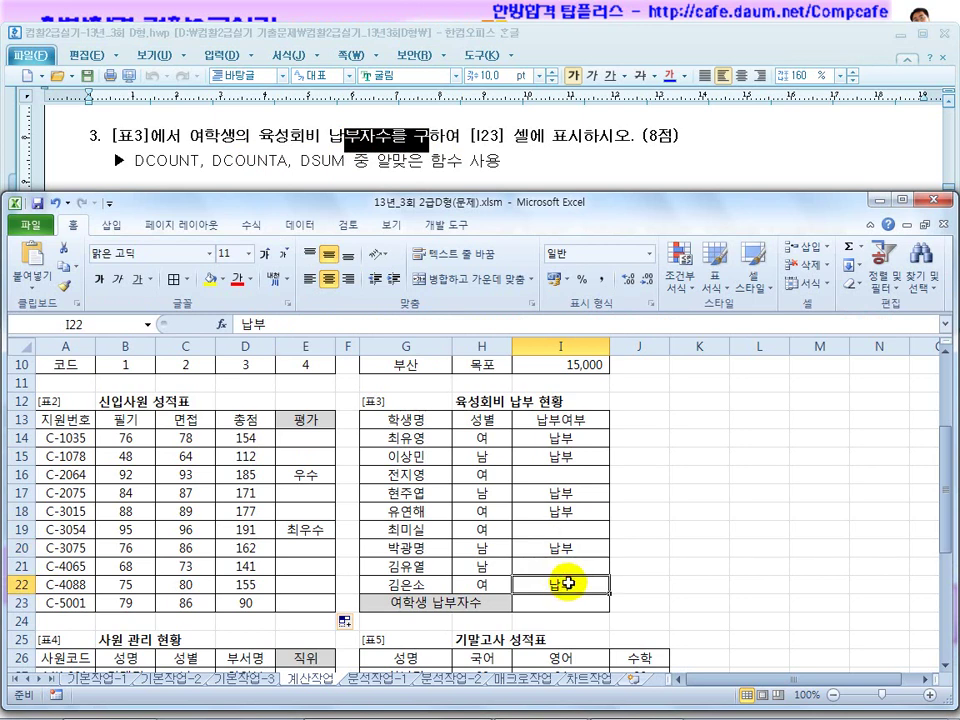
left_click(256, 165)
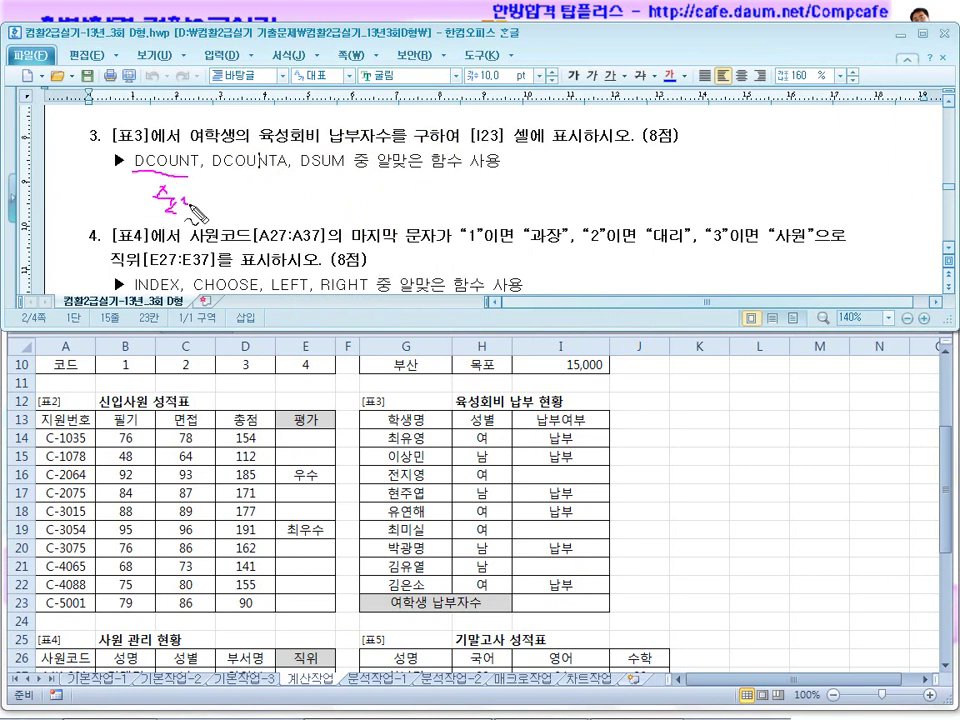
left_click_drag(574, 580, 596, 566)
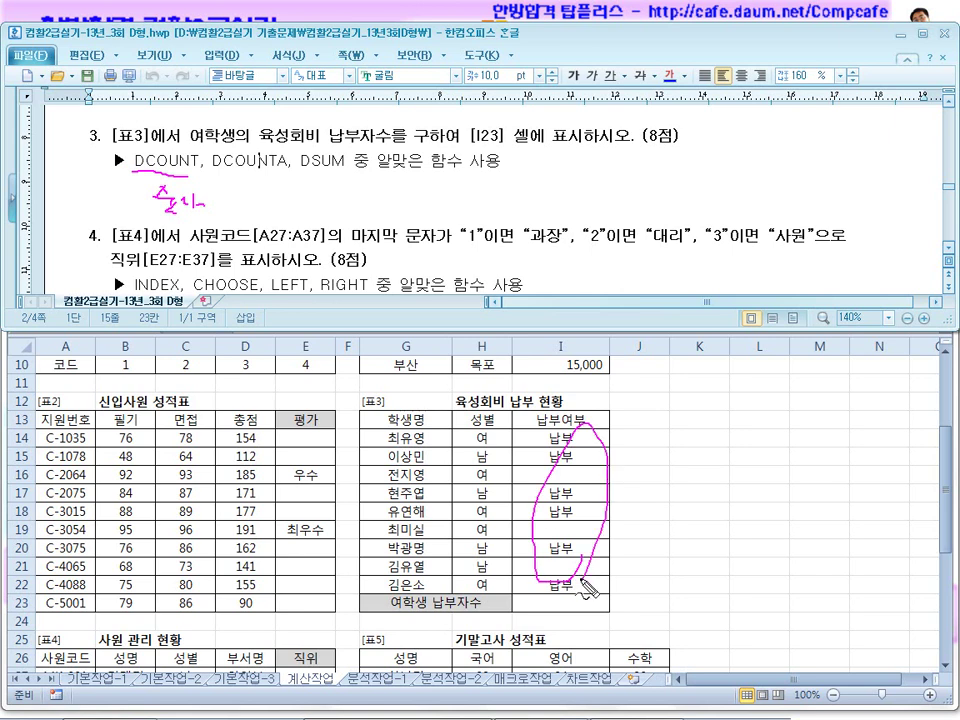
left_click_drag(222, 175, 290, 180)
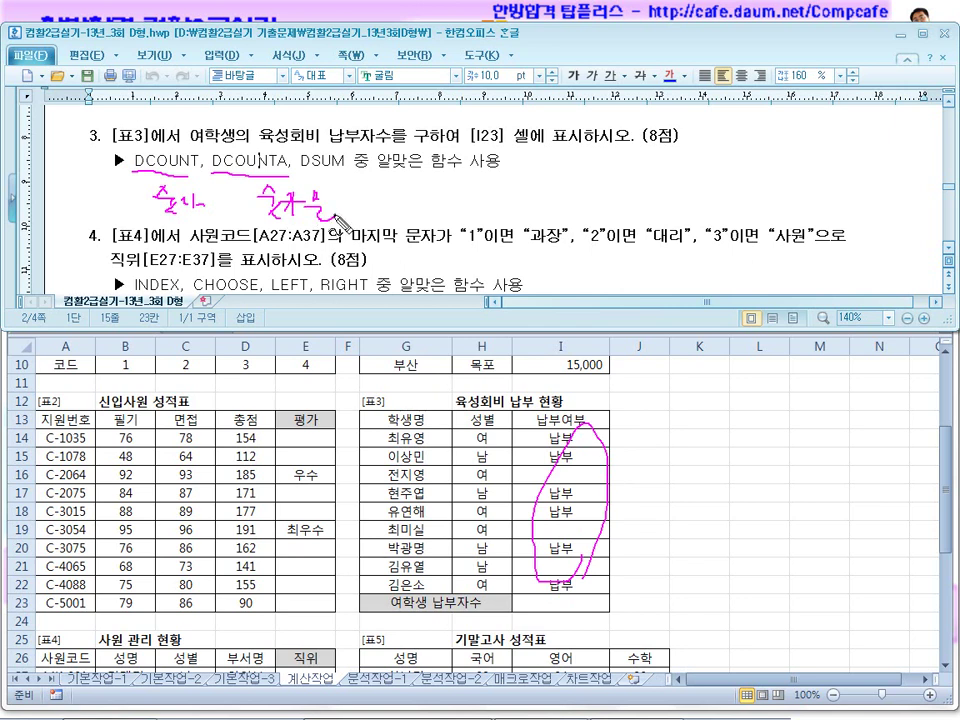
mouse_move(250, 176)
left_mouse_down()
mouse_move(225, 150)
mouse_move(291, 180)
left_mouse_up()
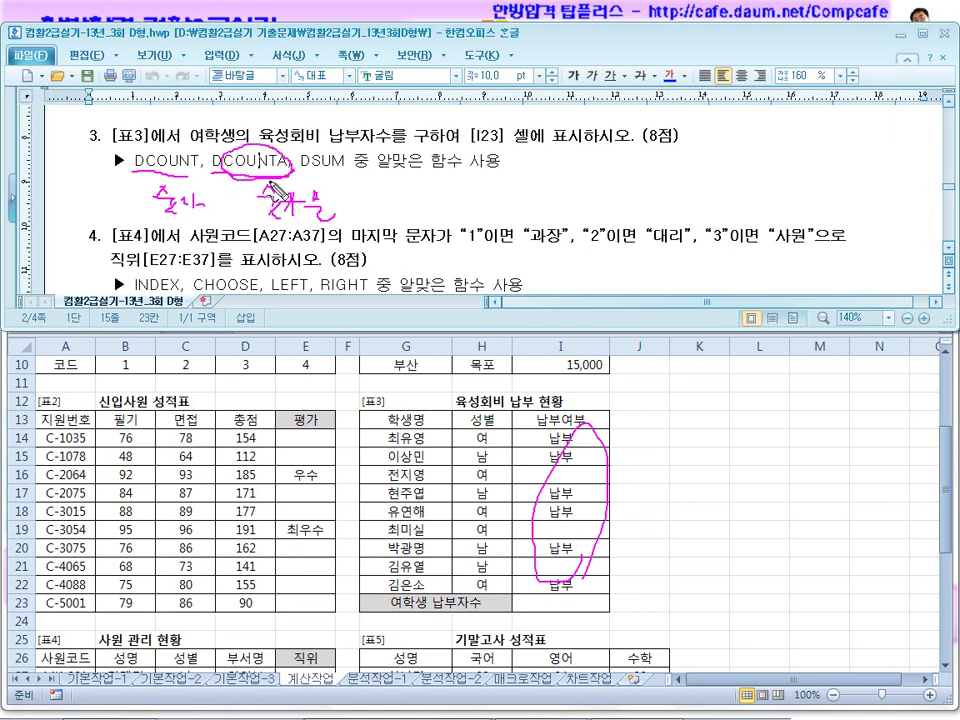
key("Escape")
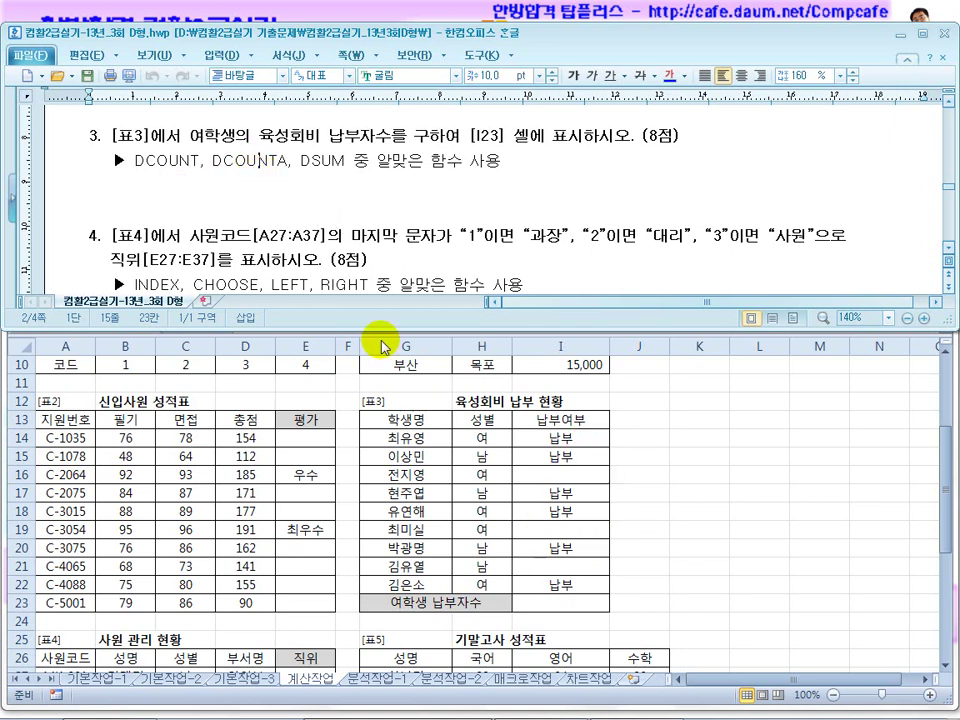
Start a DCOUNTA formula in I23 with the absolute range $G$13:$I$22 as its database
left_click(551, 604)
left_click(567, 603)
type("=")
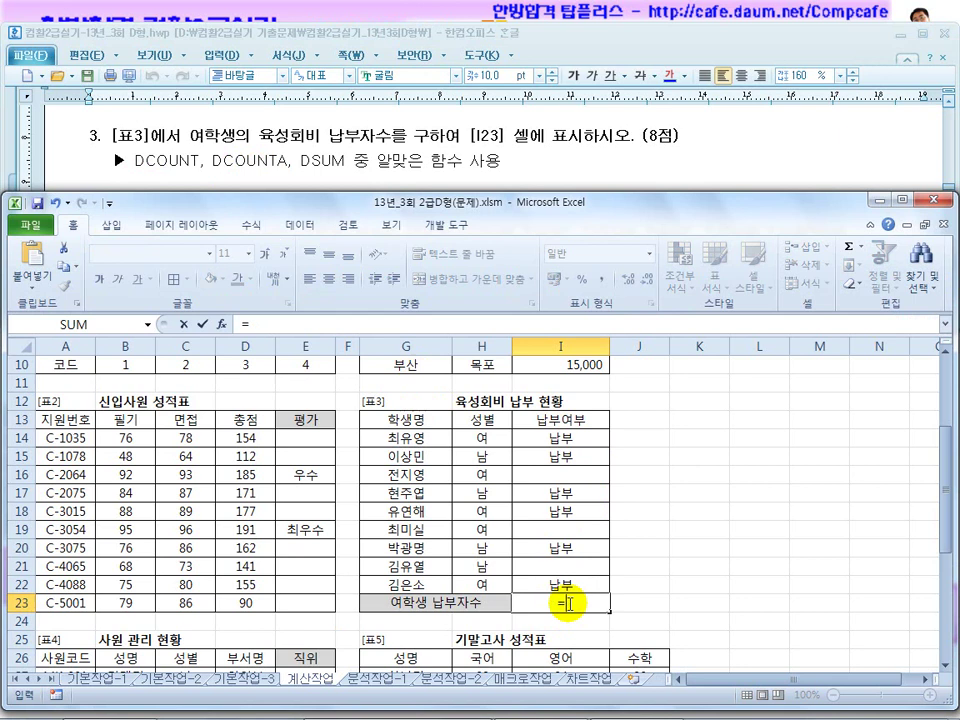
type("ㅇdcounta(")
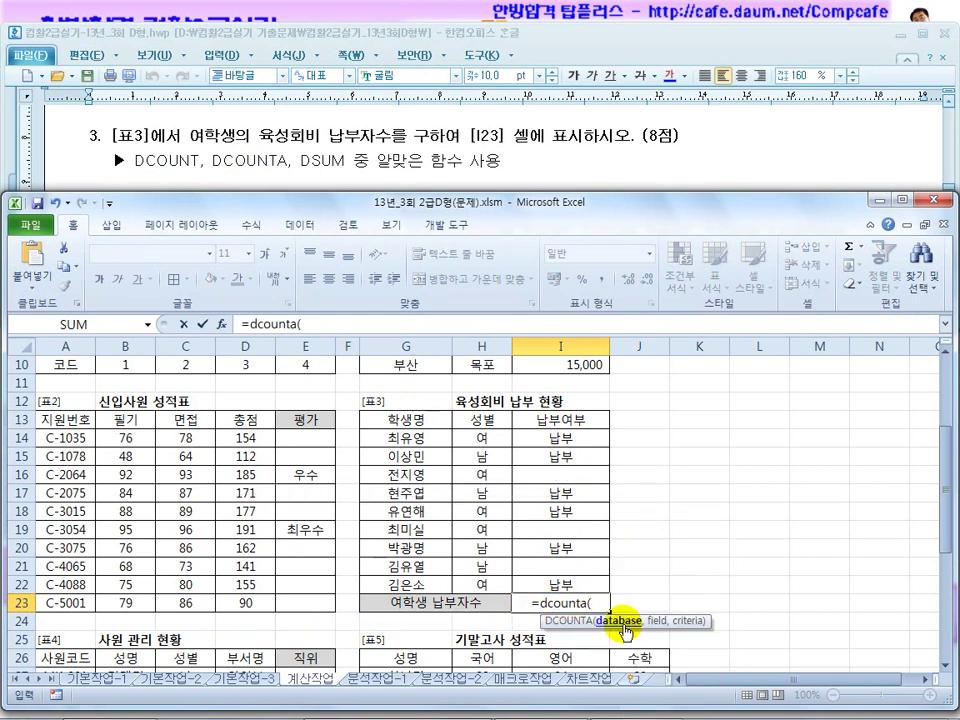
left_click_drag(405, 420, 583, 581)
key("F4")
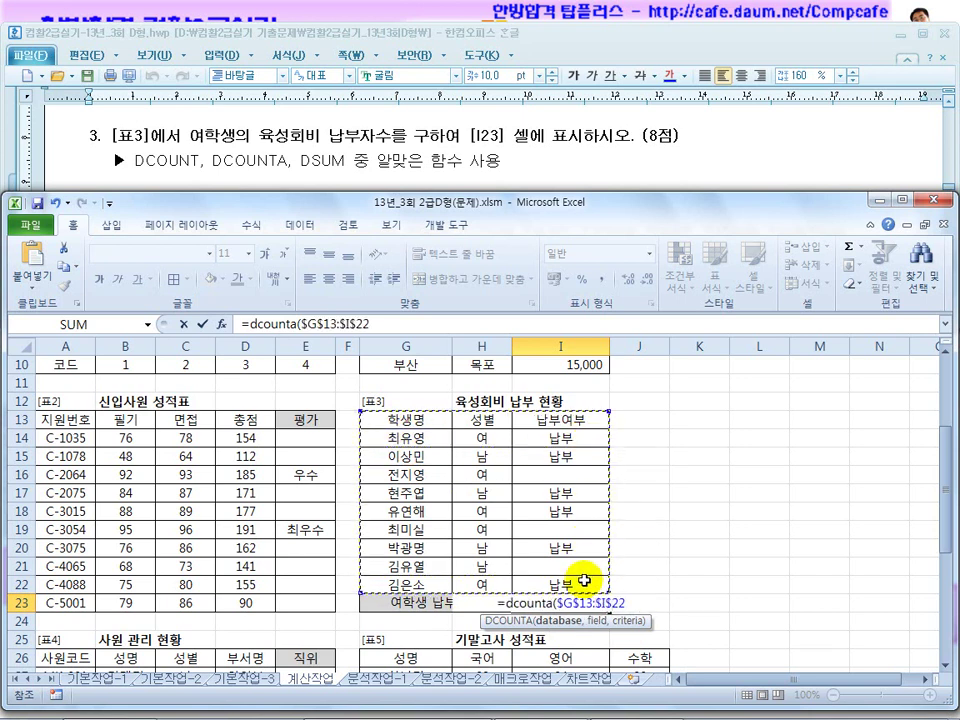
Set the field argument of the I23 DCOUNTA formula to the 납부여부 header cell I13
type(",")
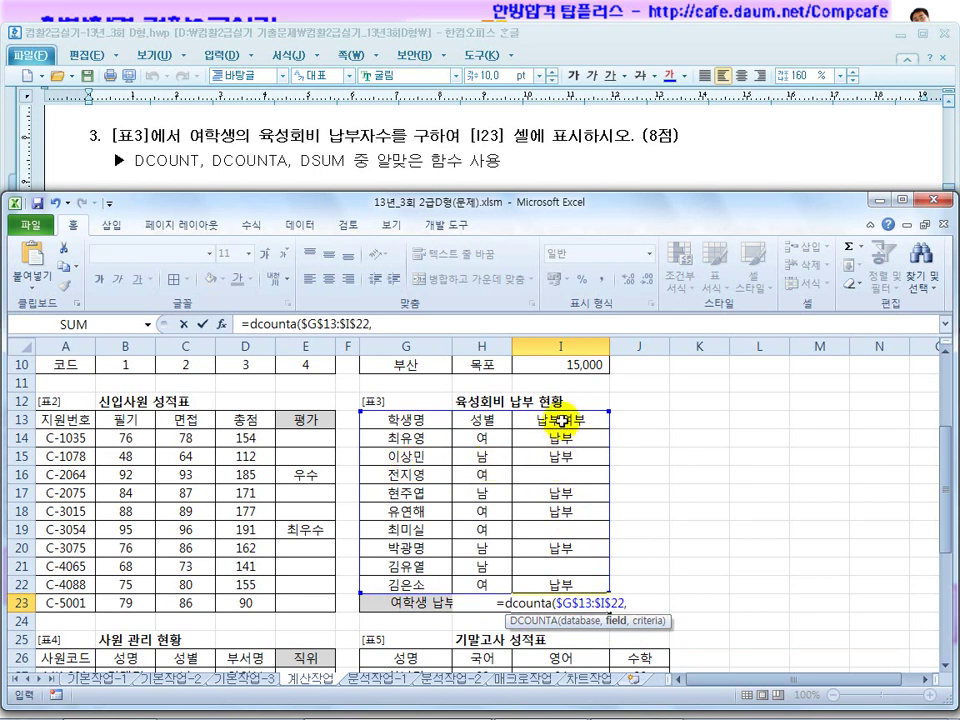
type("3")
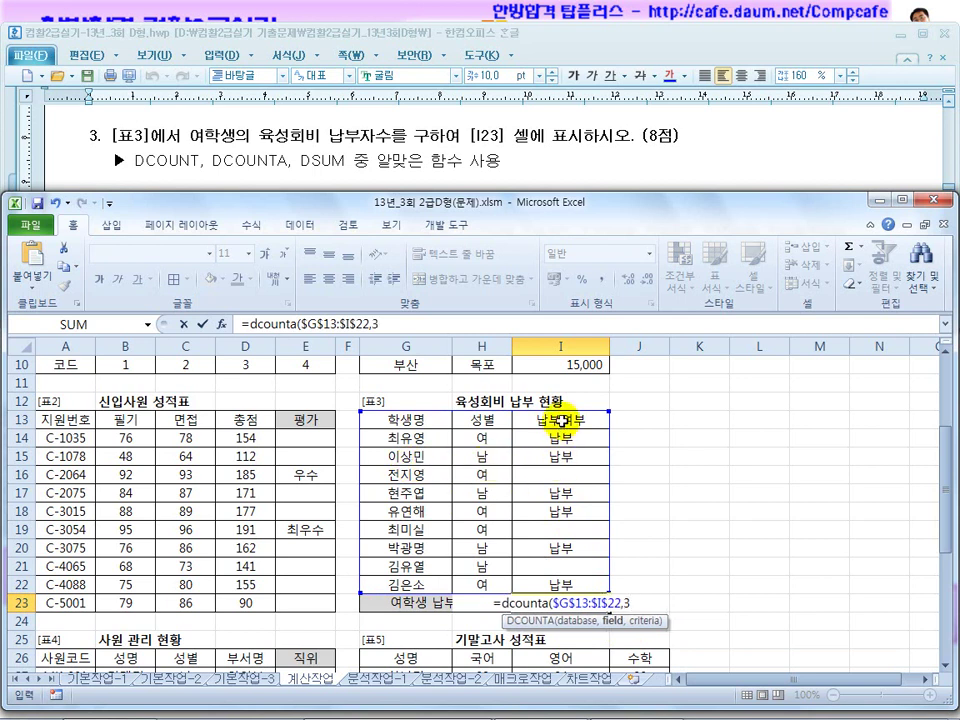
key("BackSpace")
left_click(563, 421)
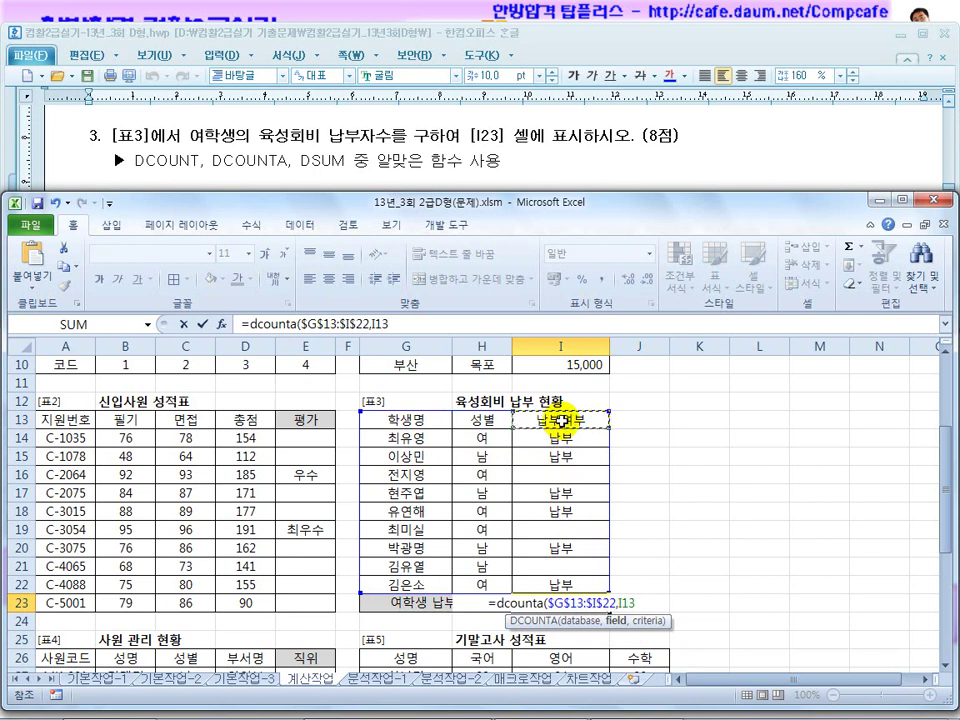
type(",")
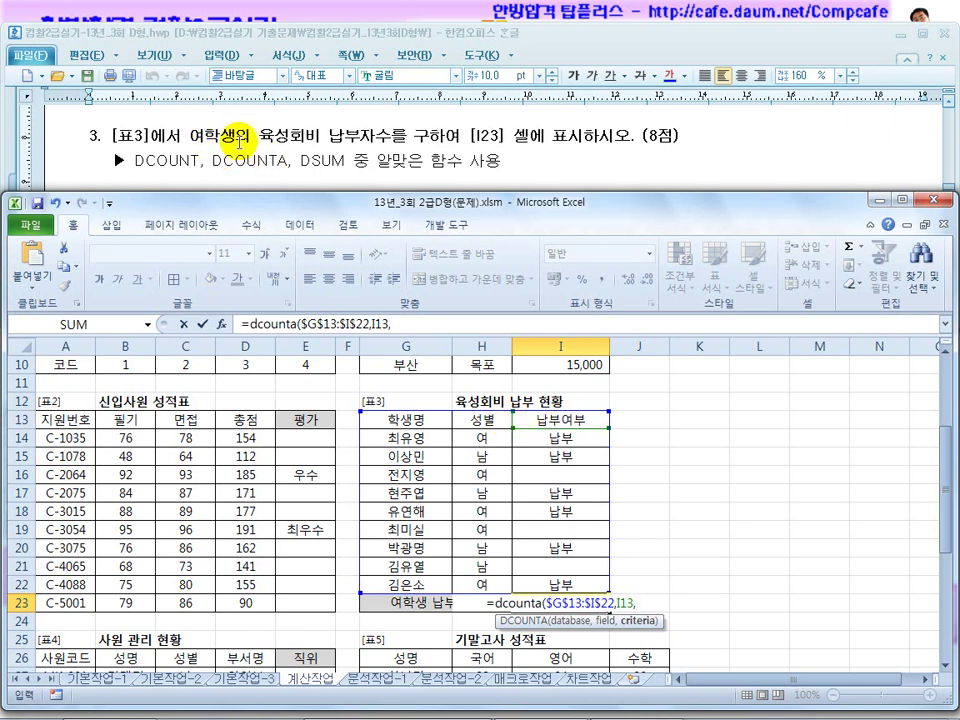
Use the absolute range $H$13:$H$14 as the DCOUNTA criteria, then close and enter the formula in I23
mouse_move(483, 421)
left_mouse_down()
mouse_move(488, 440)
mouse_move(491, 425)
left_mouse_up()
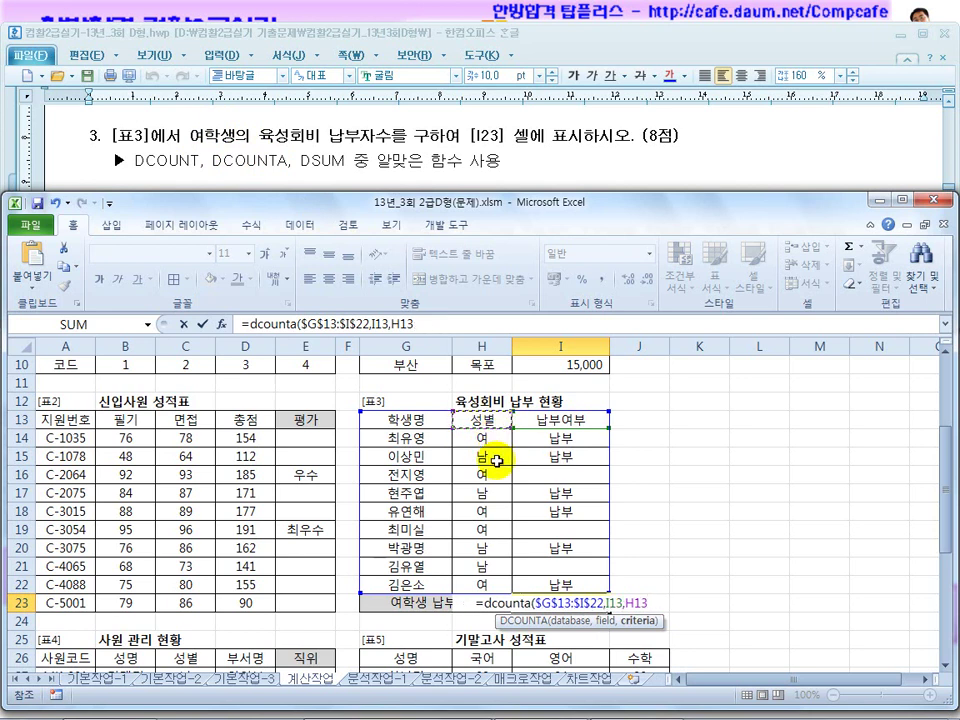
left_click(497, 461, "ctrl")
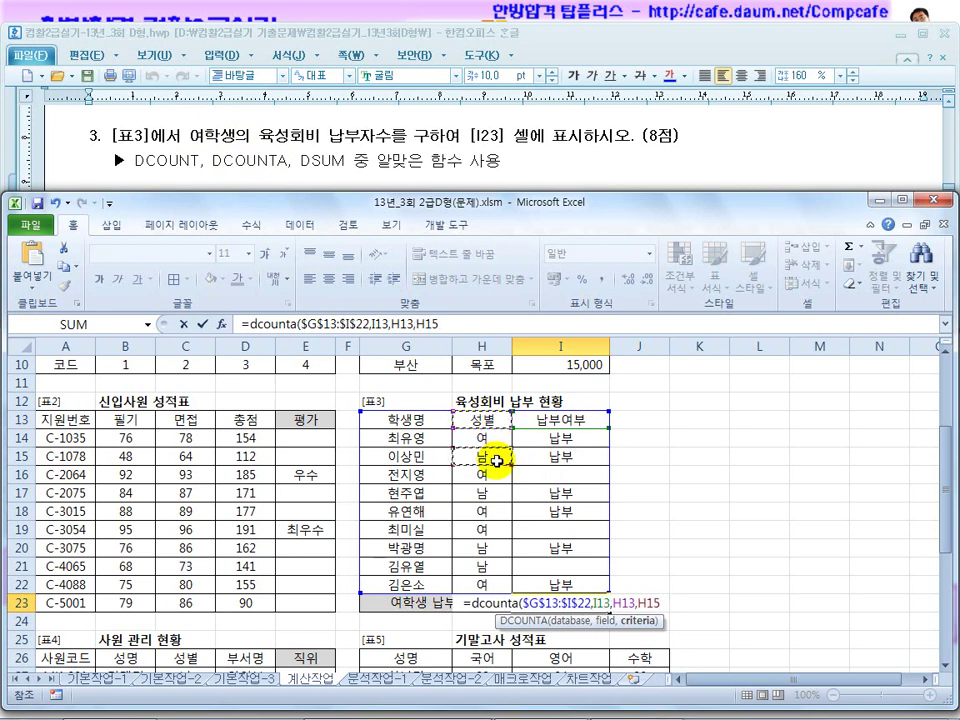
left_click_drag(490, 420, 490, 438)
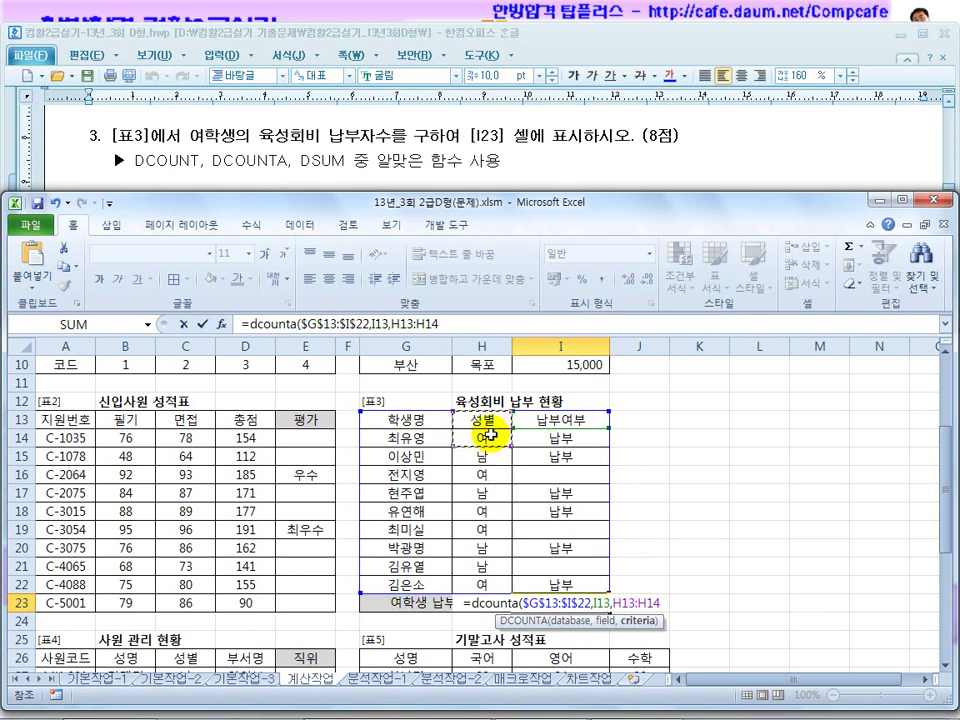
key("F4")
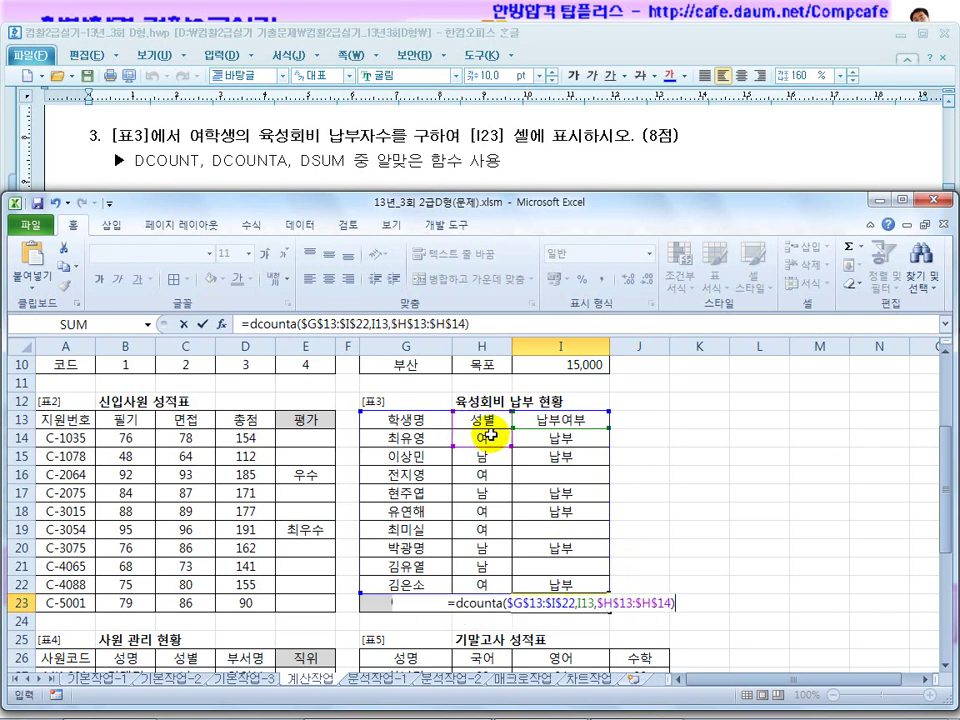
key("Return")
Check the I23 result against the 표3 rows where 성별 is 여 and 납부여부 is 납부
left_click(556, 604)
left_click_drag(482, 584, 580, 580)
left_click_drag(485, 511, 583, 508)
left_click_drag(482, 438, 577, 440)
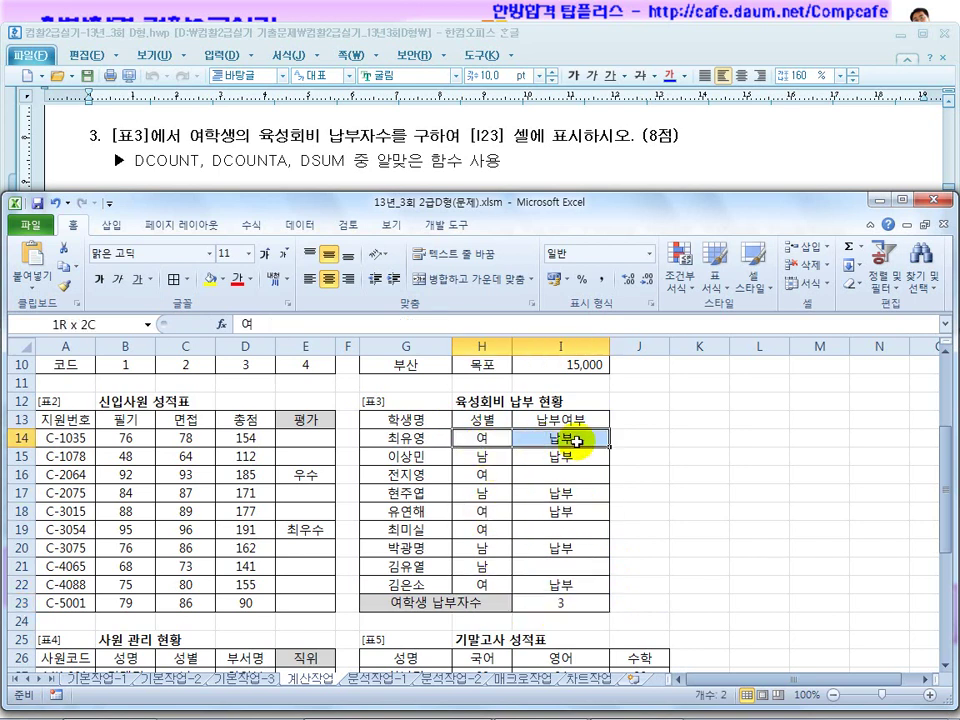
left_click(638, 528)
Read question 4 in the exam document and examine the last characters of the 사원코드 values in 표4 on the 계산작업 sheet
left_click(460, 165)
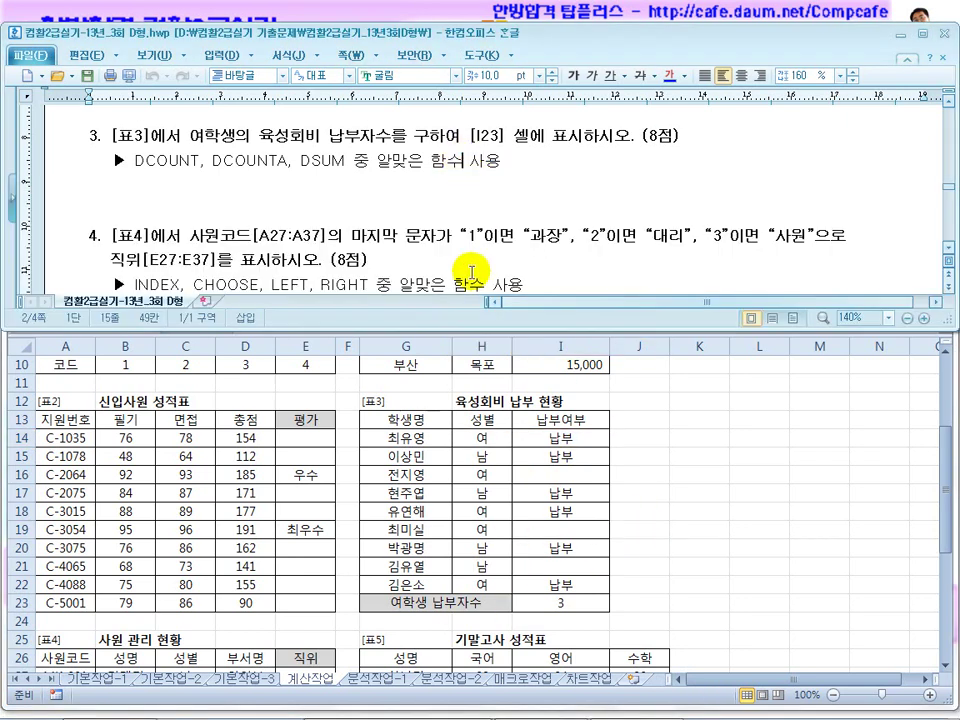
scroll(471, 272, "down", 1)
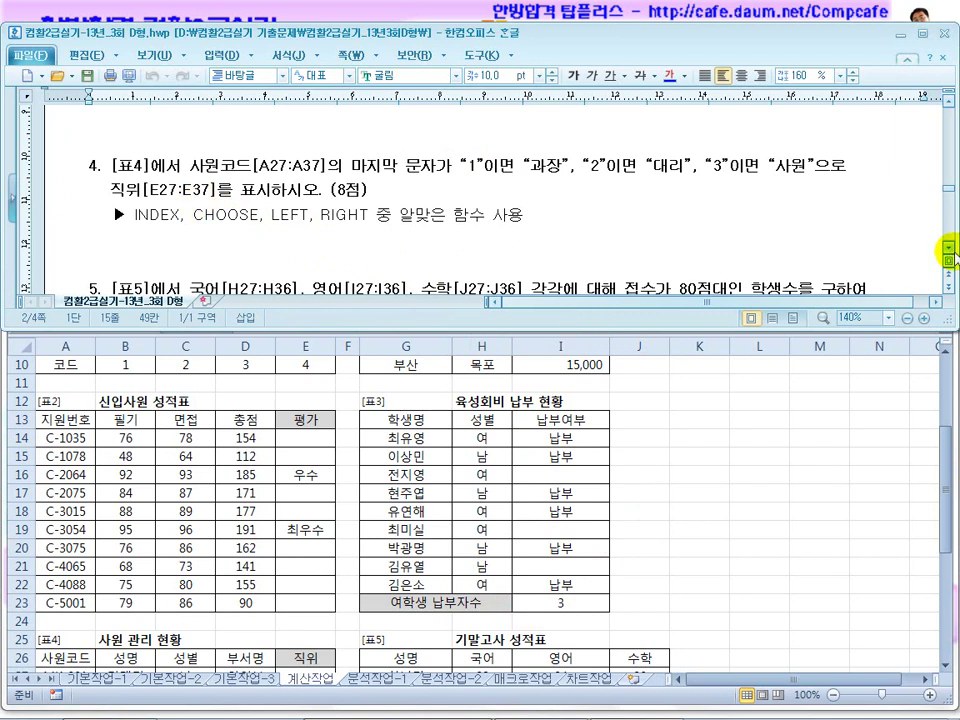
left_click(949, 248)
left_click(949, 248)
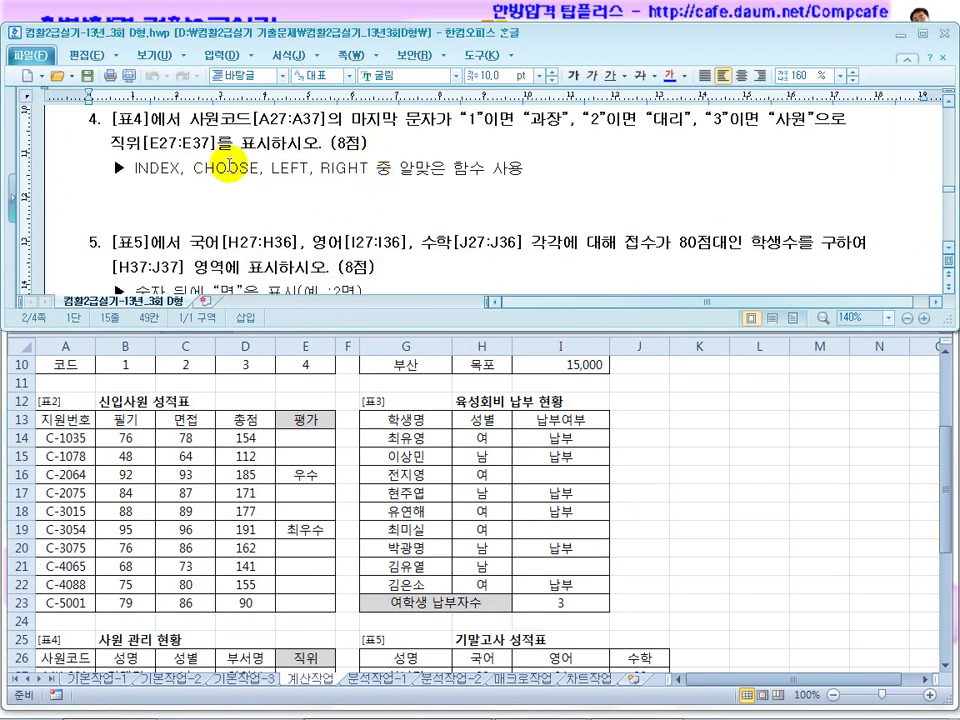
left_click(293, 461)
scroll(290, 465, "down", 4)
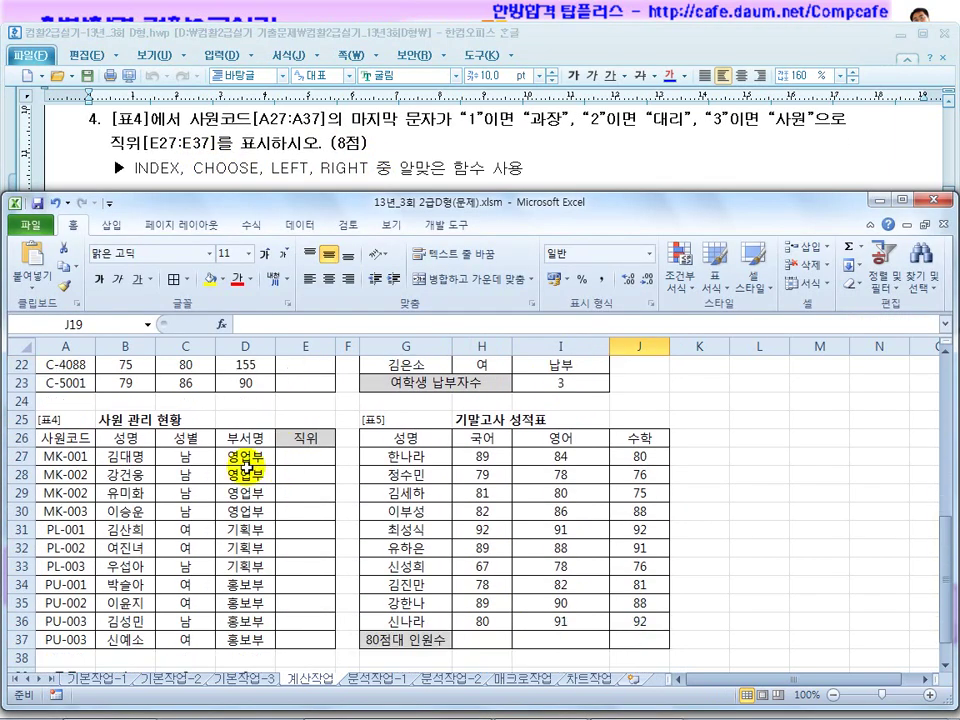
left_click_drag(72, 456, 78, 600)
left_click(66, 511)
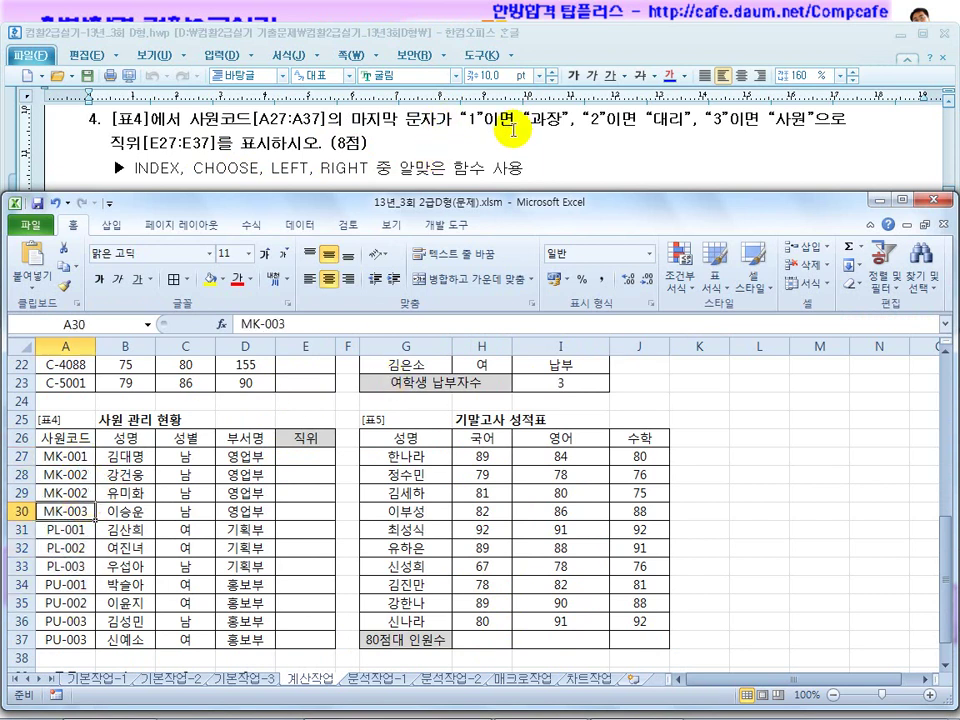
left_click(84, 458)
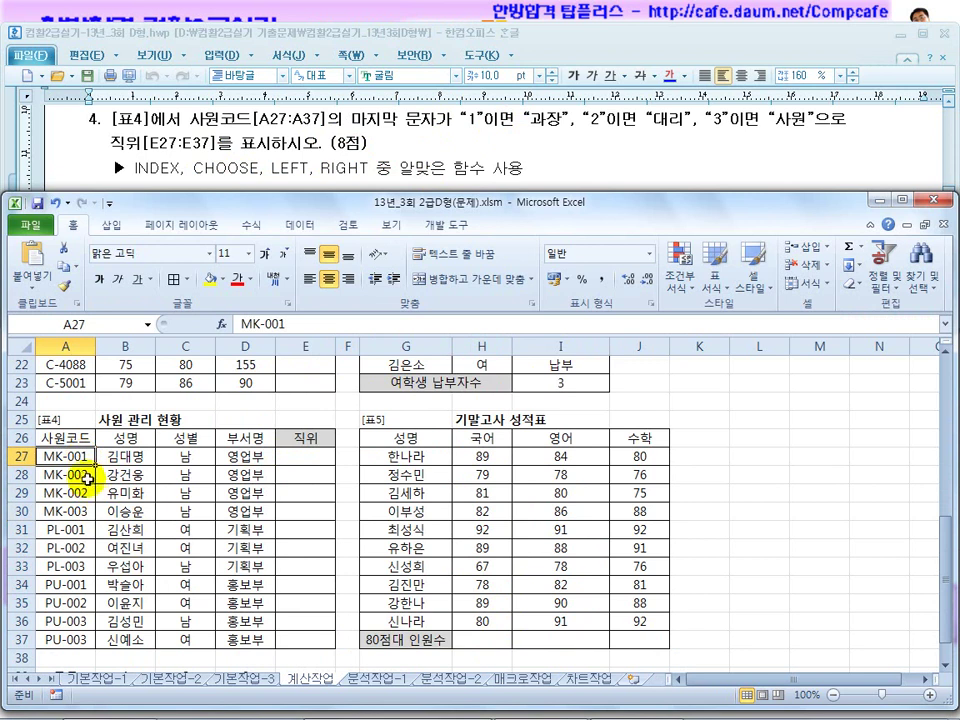
left_click(84, 475)
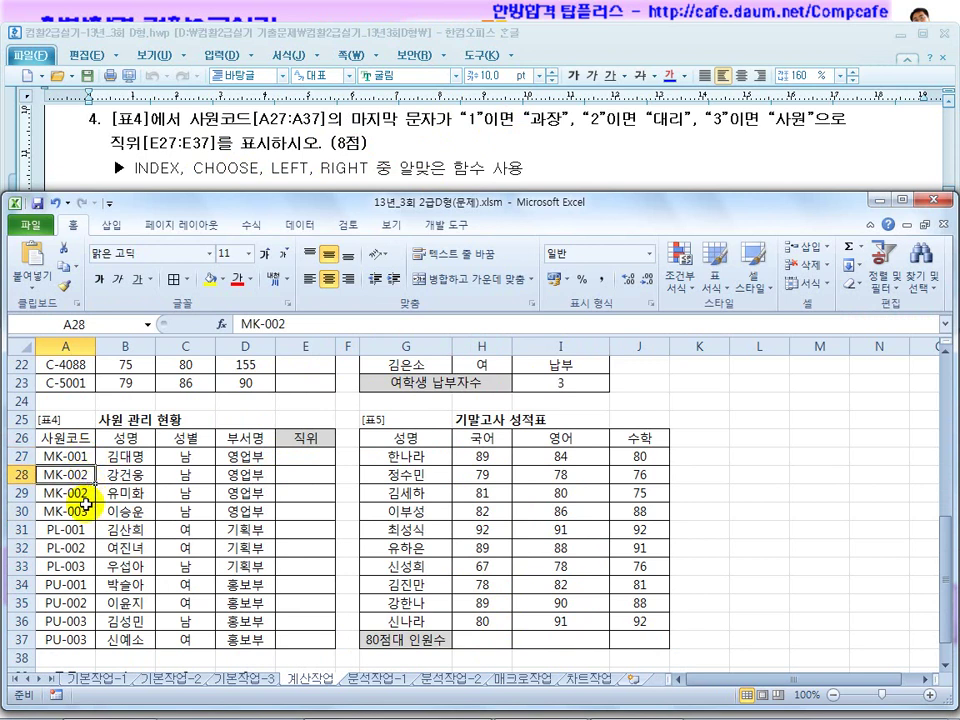
left_click(80, 511)
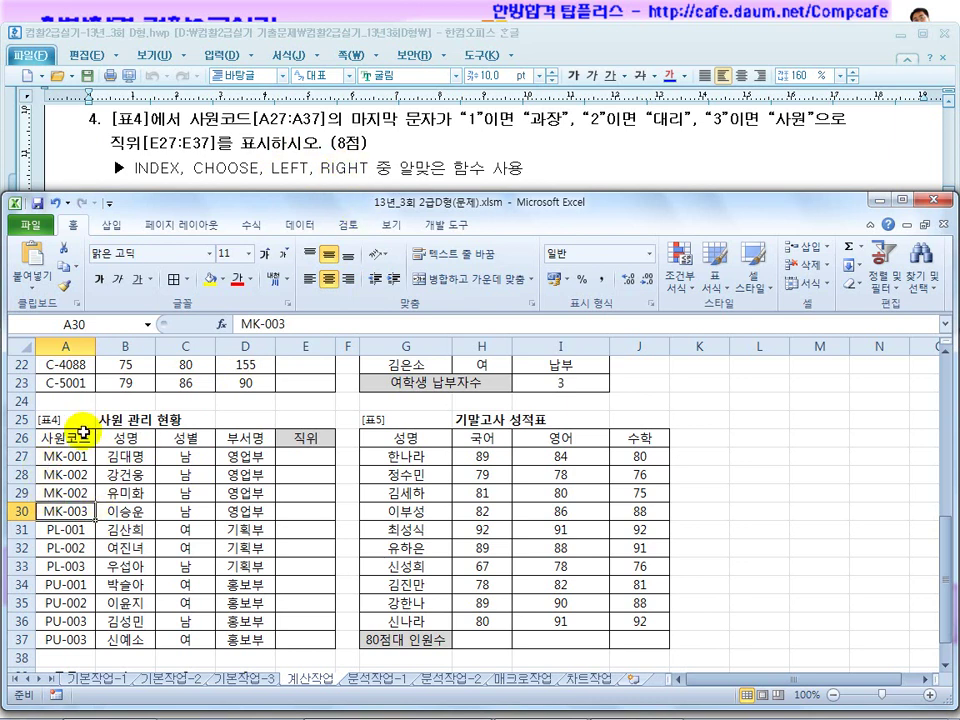
Enter the formula =RIGHT(A27,1) in E27 of 표4 to extract the last character of the 사원코드
left_click(302, 456)
type("=")
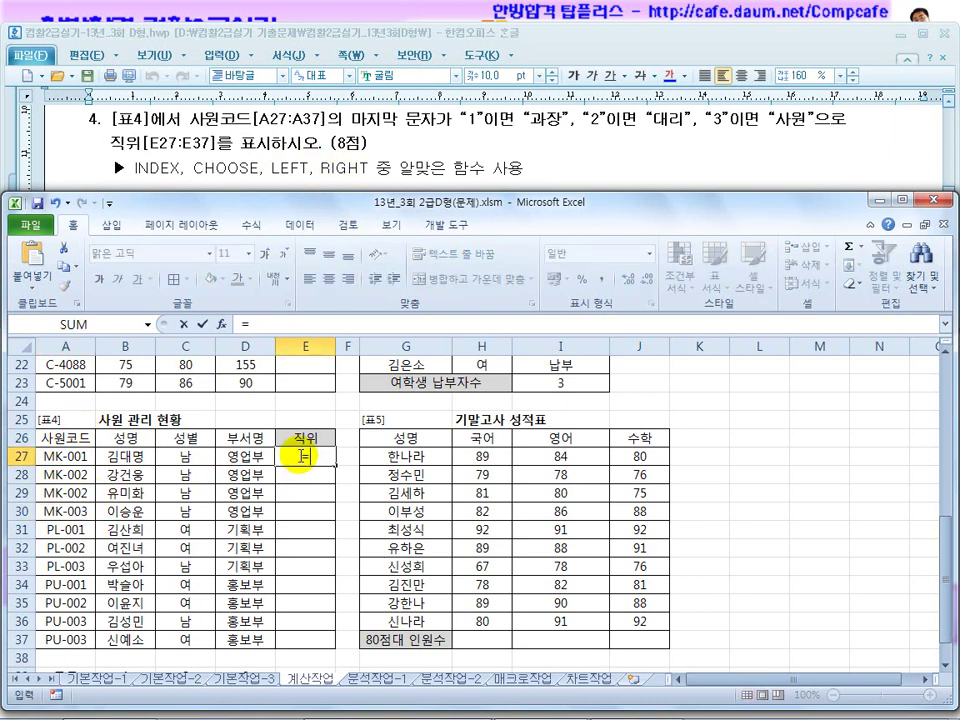
type("right(")
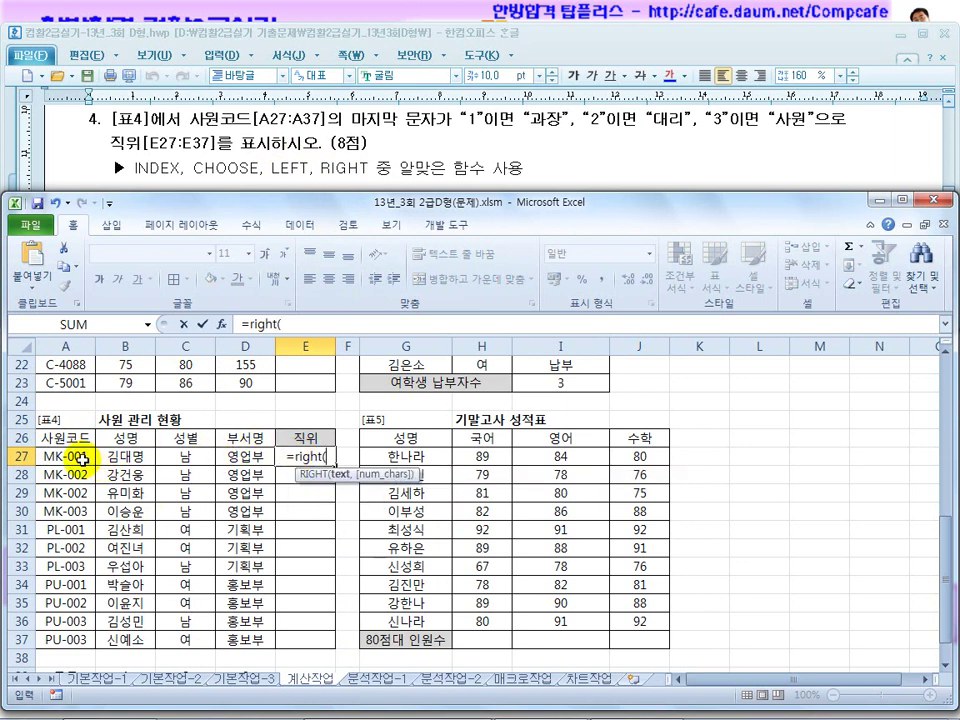
left_click(88, 461)
type("m")
key("BackSpace")
type(",1)")
key("Return")
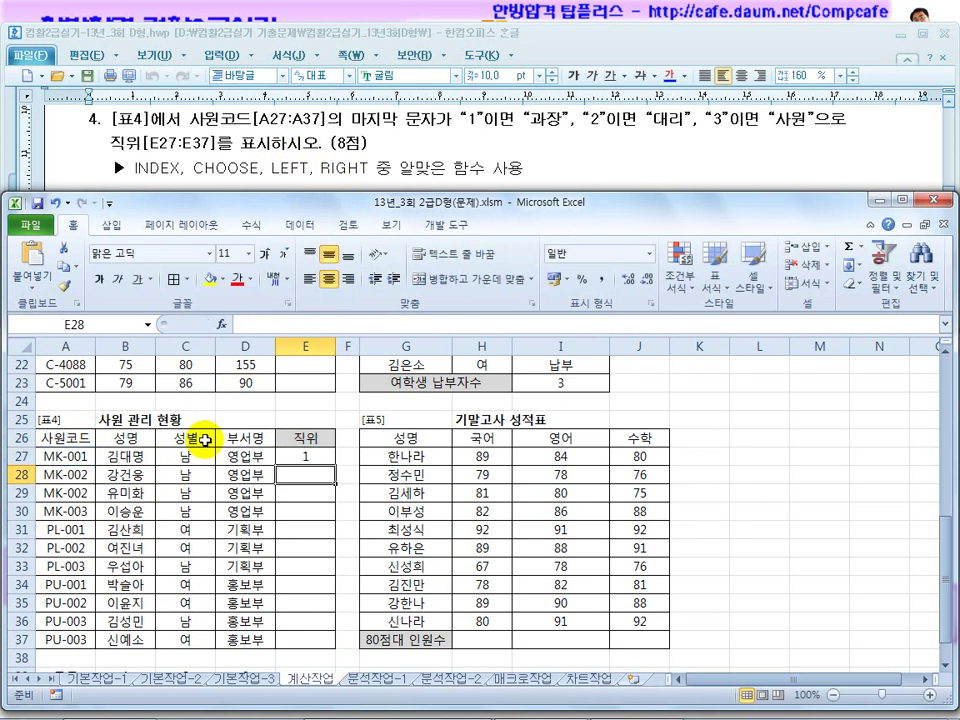
Fill the E27 formula down through E37 and check the extracted characters against the 사원코드 values
left_click(316, 457)
left_click_drag(334, 465, 336, 640)
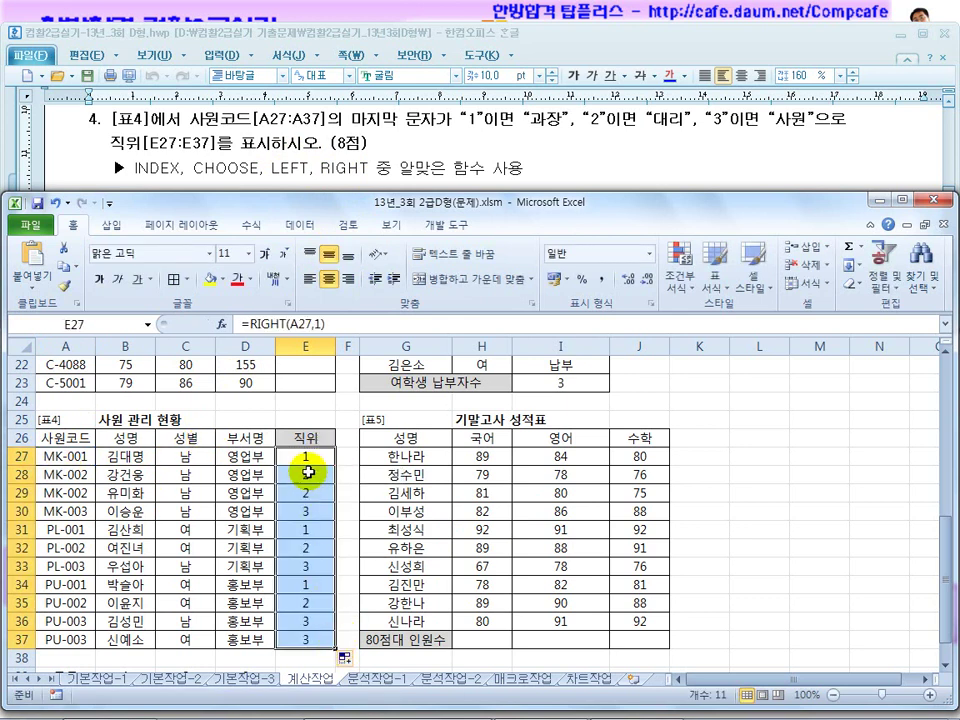
left_click(306, 457)
left_click(310, 492)
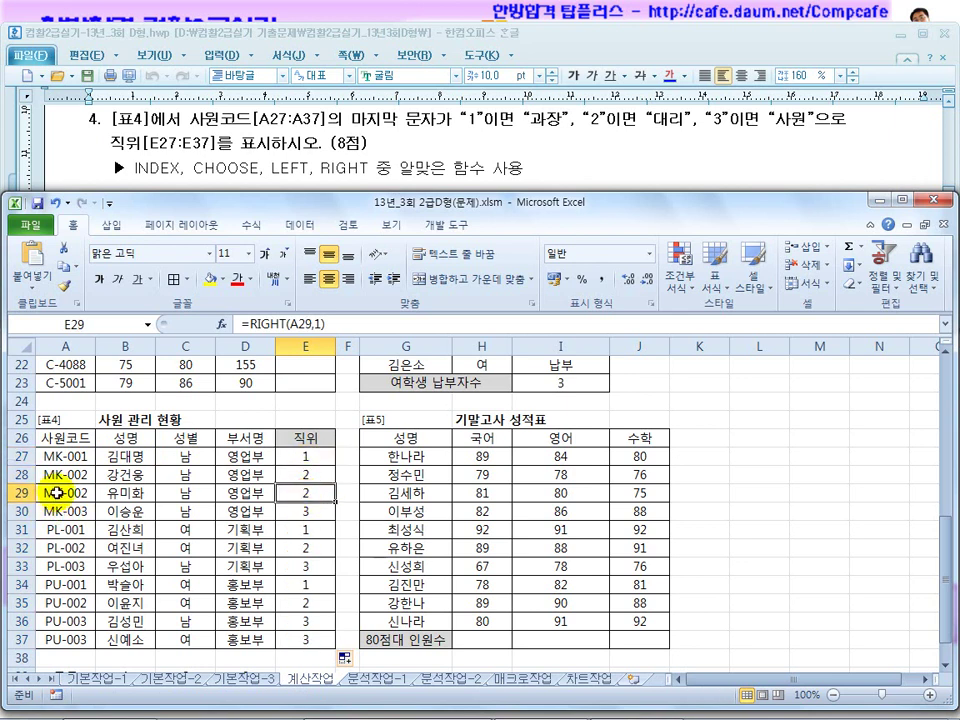
left_click(284, 510)
left_click(301, 459)
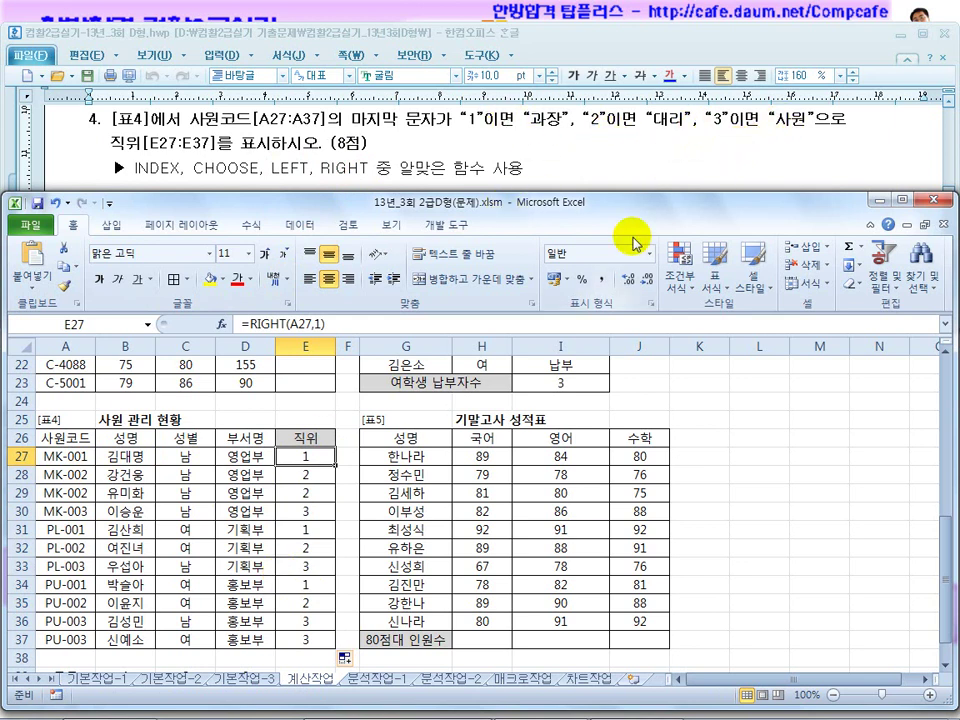
Review question 4's allowed functions INDEX, CHOOSE, LEFT, RIGHT and its conditions for the last characters 1, 2 and 3
key("ctrl+shift+d")
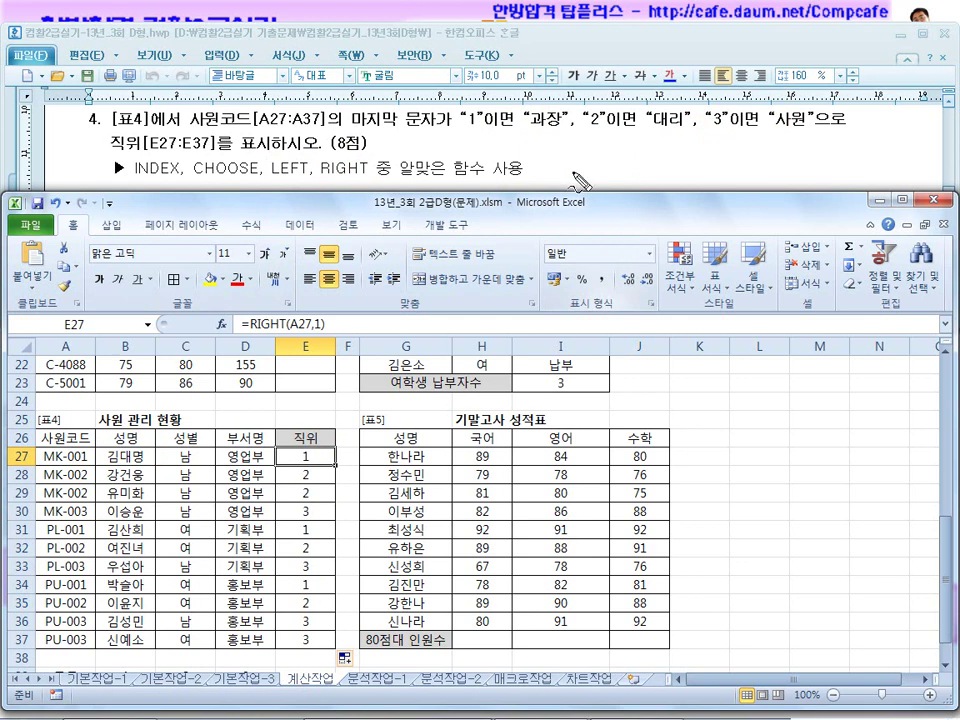
left_click_drag(265, 183, 126, 184)
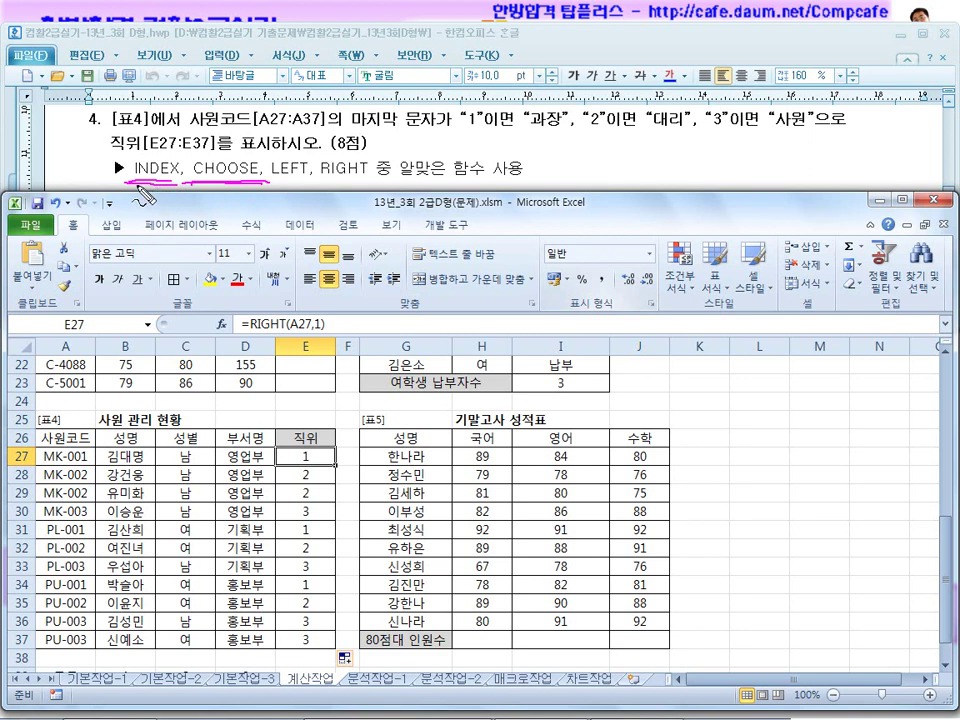
left_click_drag(257, 193, 265, 173)
left_click_drag(481, 128, 495, 127)
left_click_drag(597, 151, 604, 148)
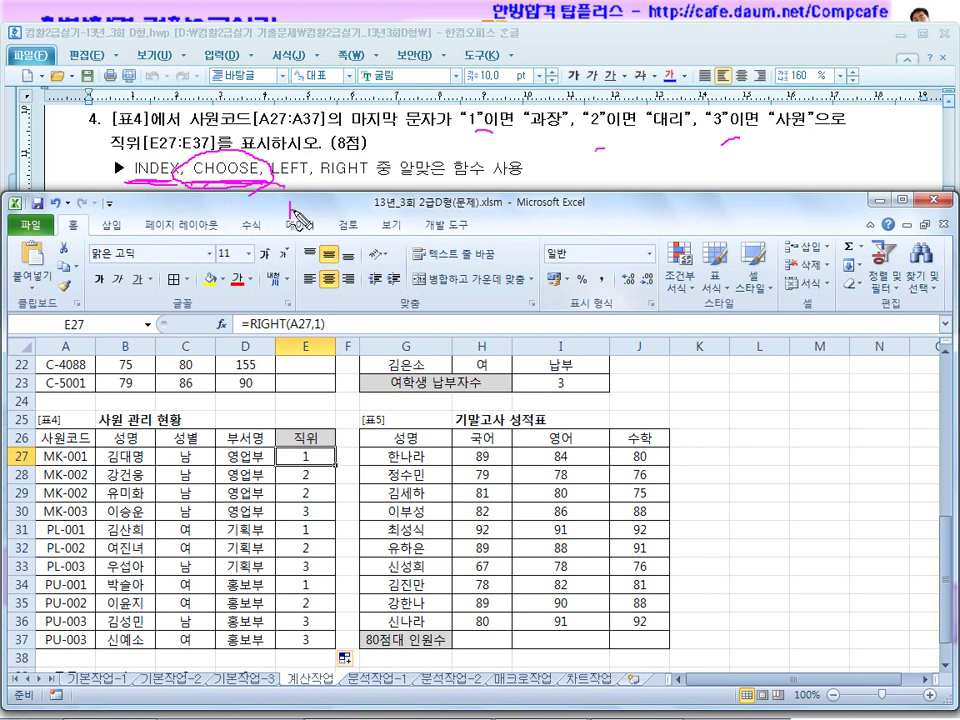
left_click_drag(372, 222, 386, 226)
key("Escape")
left_click(225, 169)
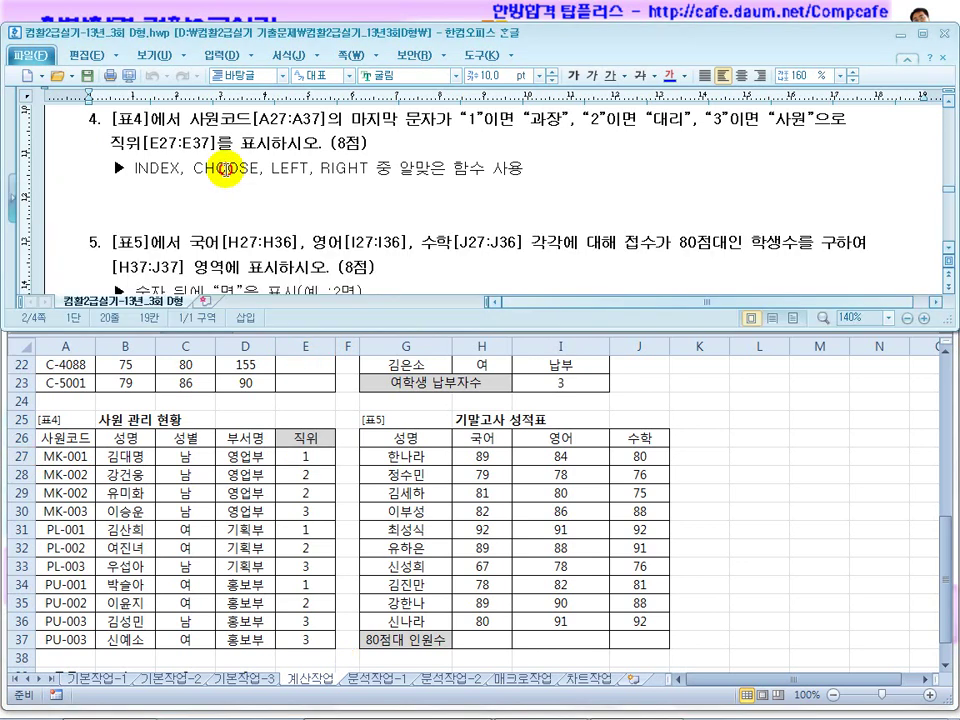
Examine the 코드 and 직급 lookup table in A39:D40 below 표4
left_click(257, 455)
scroll(262, 452, "down", 3)
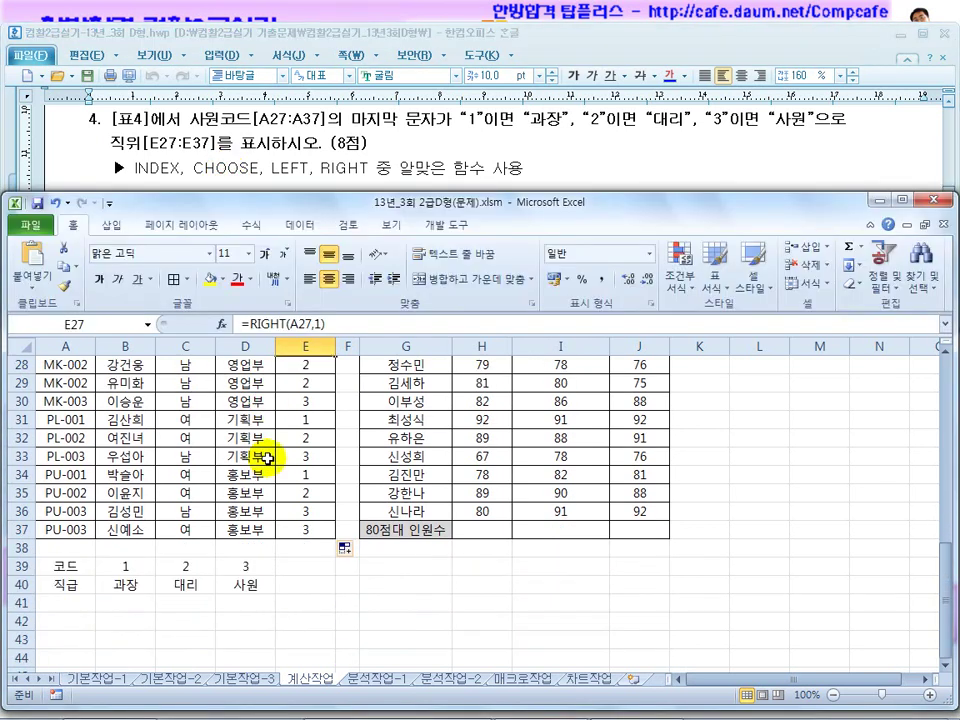
left_click_drag(85, 521, 228, 534)
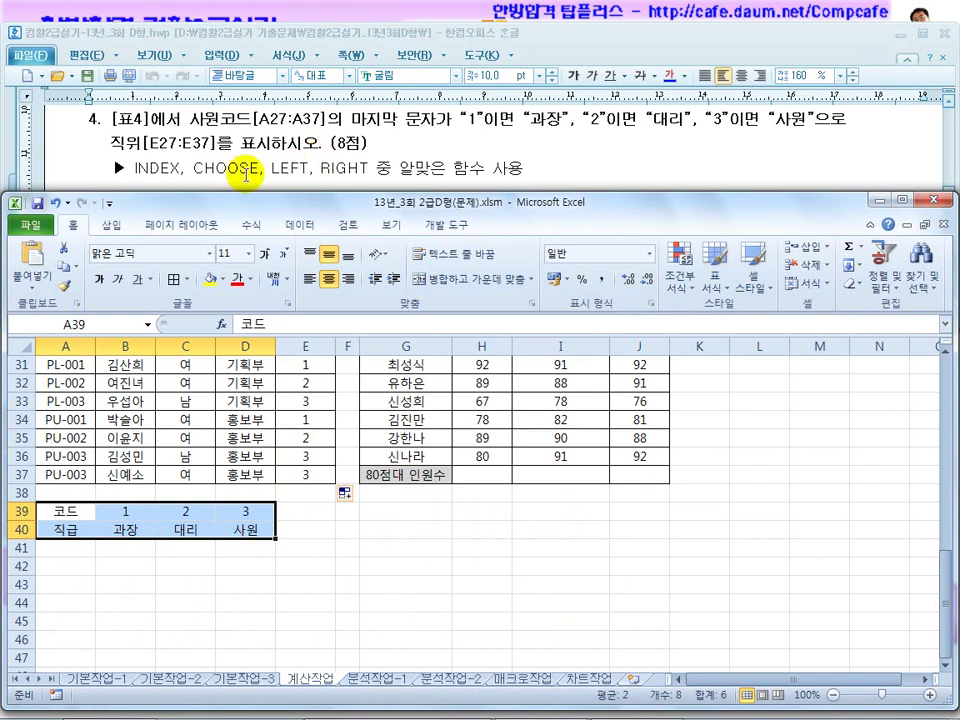
left_click(240, 512)
scroll(248, 505, "up", 2)
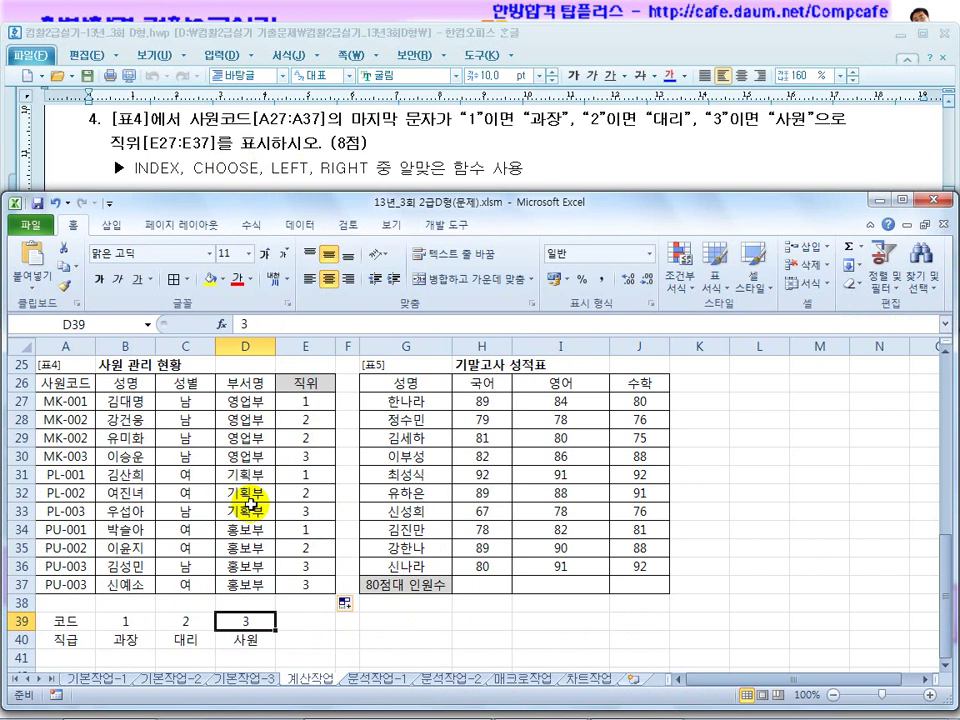
Begin an HLOOKUP around the existing RIGHT(A27,1) in E27 so that it serves as the lookup value
left_click(305, 401)
left_click(240, 323)
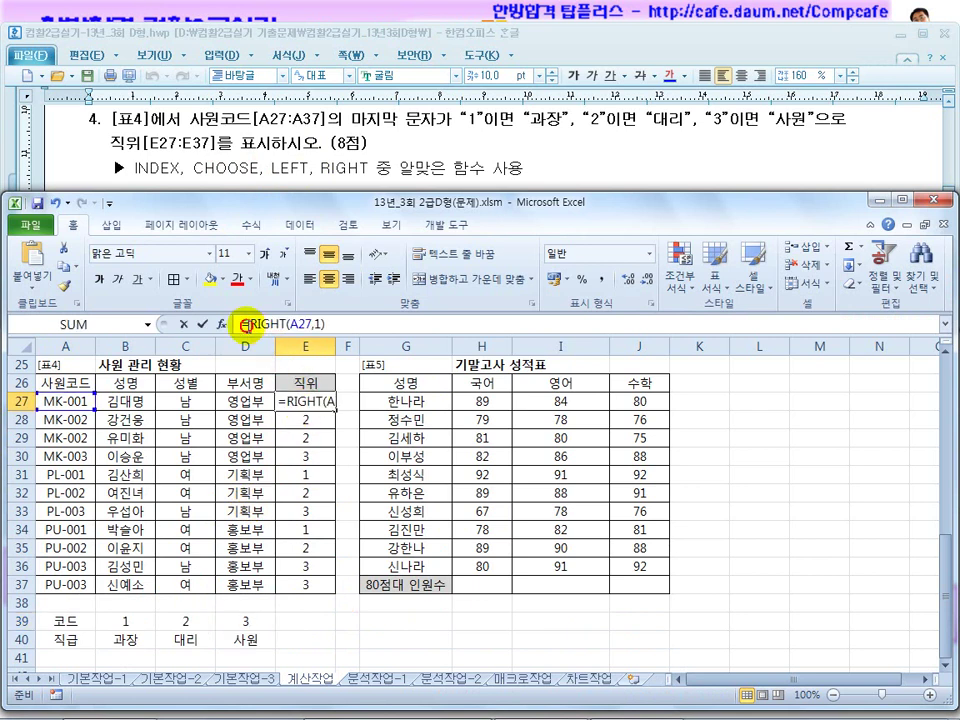
type("hlookup(")
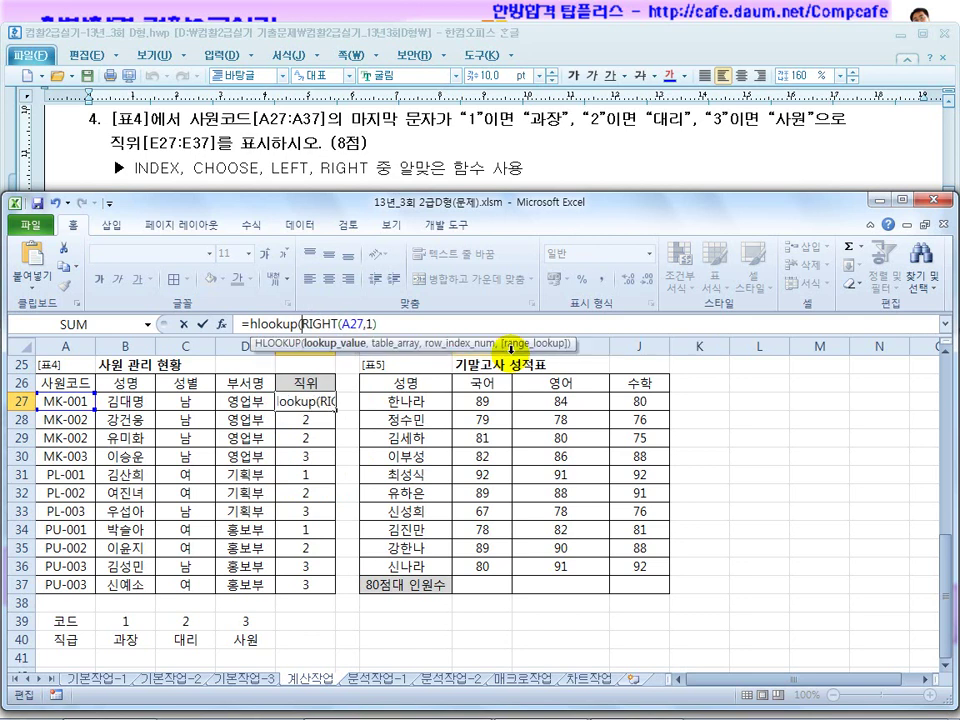
left_click_drag(377, 323, 306, 321)
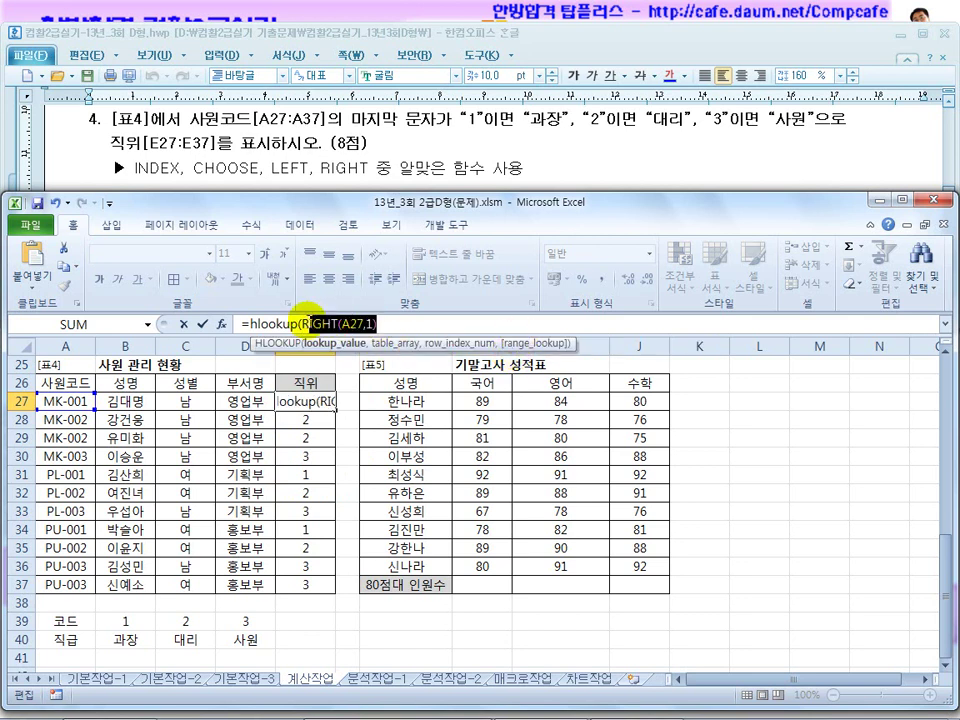
left_click(413, 320)
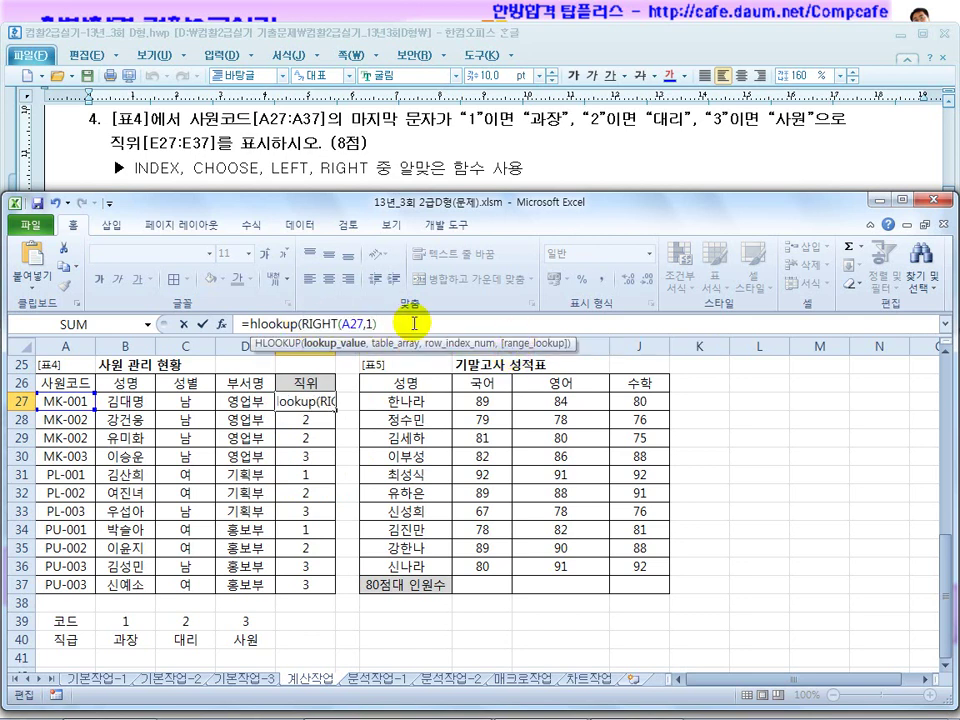
Set the table array of the E27 HLOOKUP to the absolute range $B$39:$D$40
type(",")
left_click_drag(122, 620, 247, 638)
key("F4")
type(",")
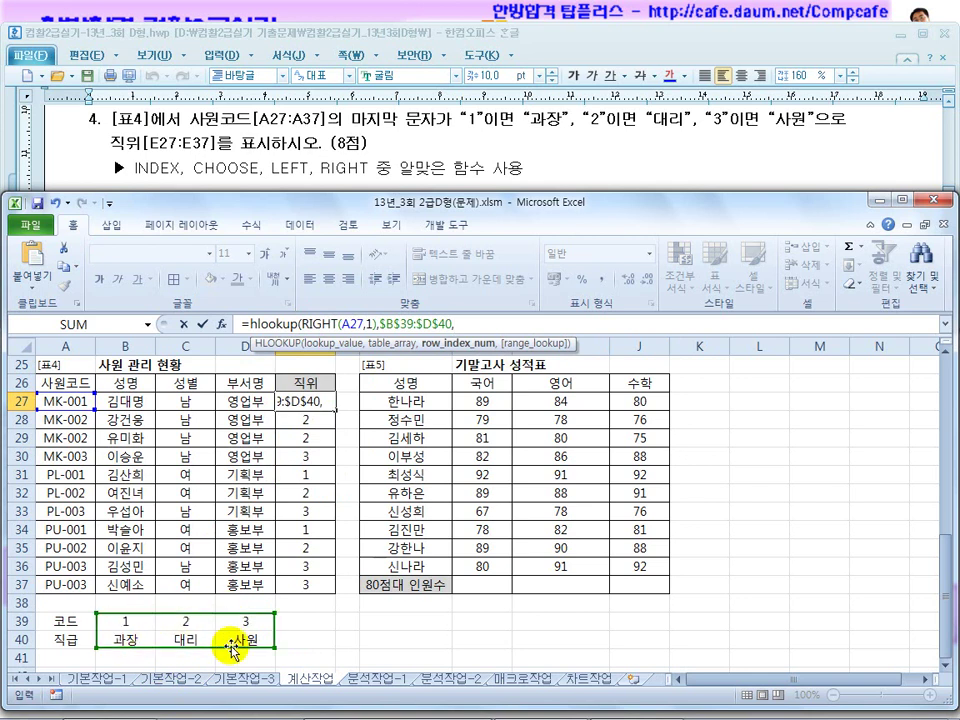
Complete the HLOOKUP formula in E27 with row index 2 and exact match FALSE, and fill it down to E37
type("2,")
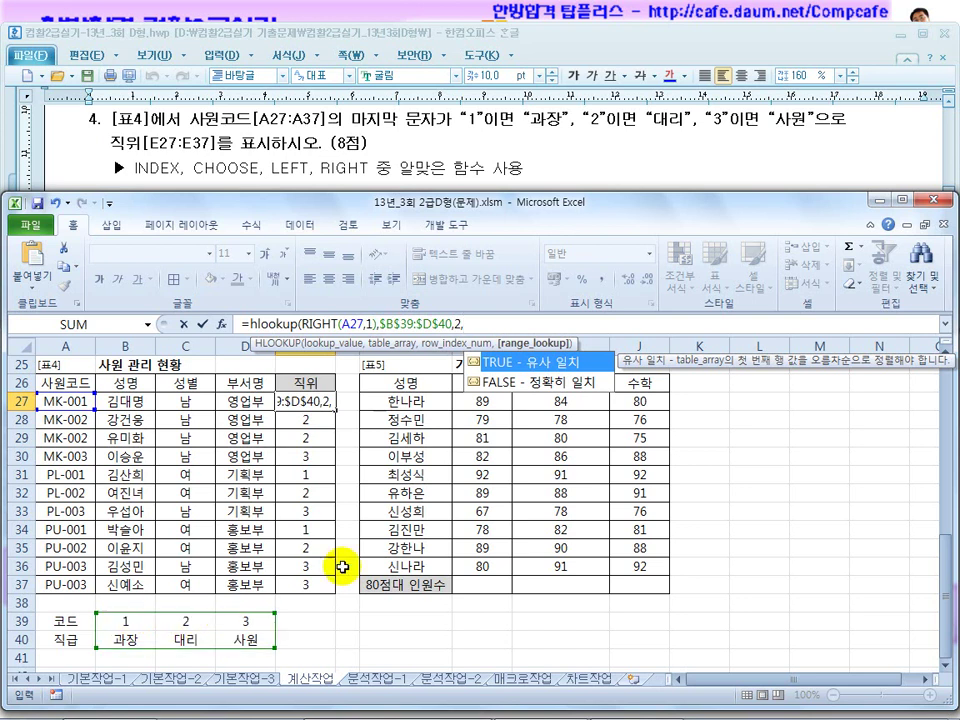
double_click(533, 381)
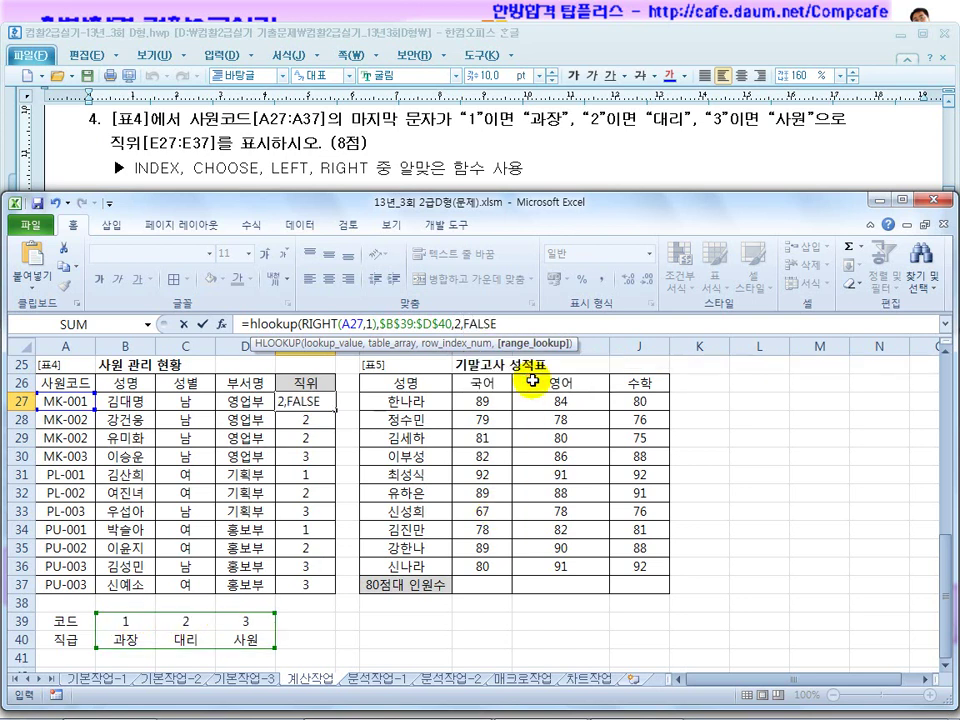
key("Return")
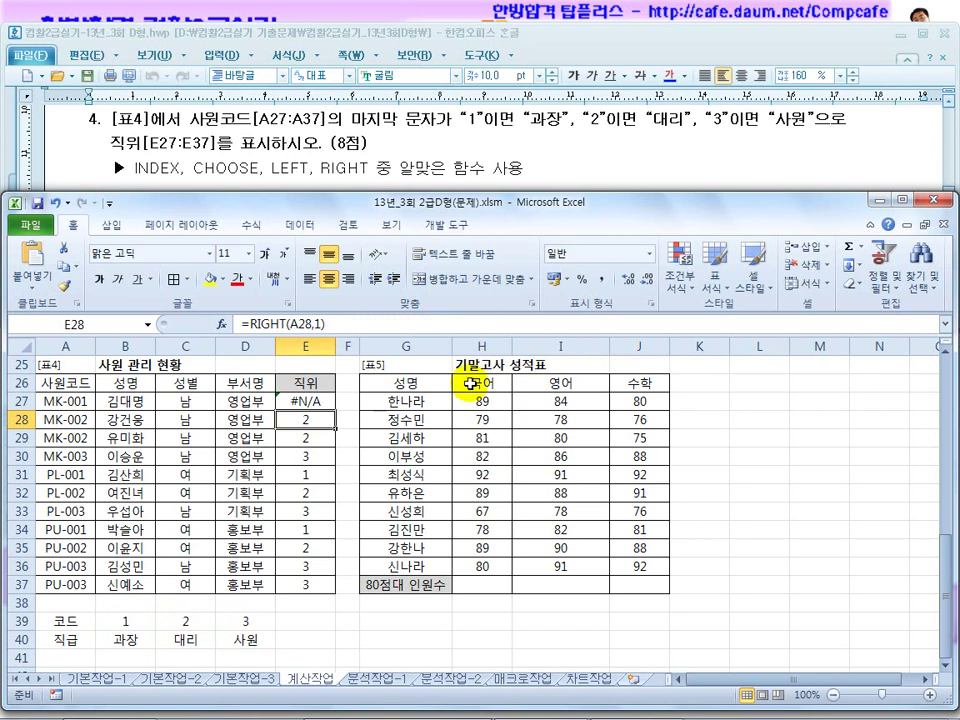
left_click(325, 403)
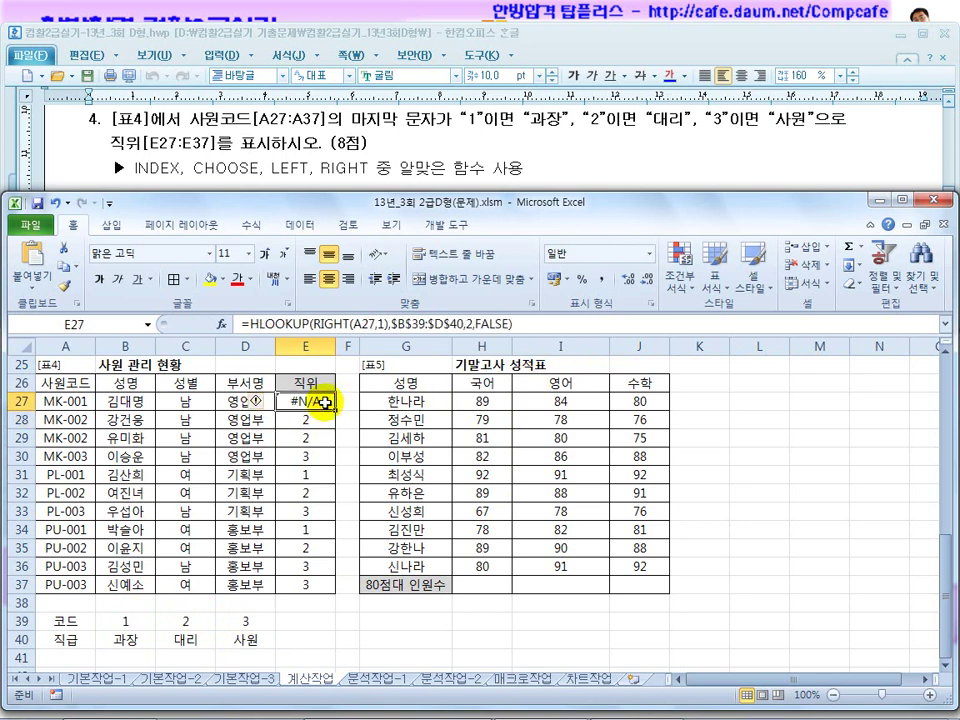
left_click_drag(335, 410, 330, 590)
left_click(305, 403)
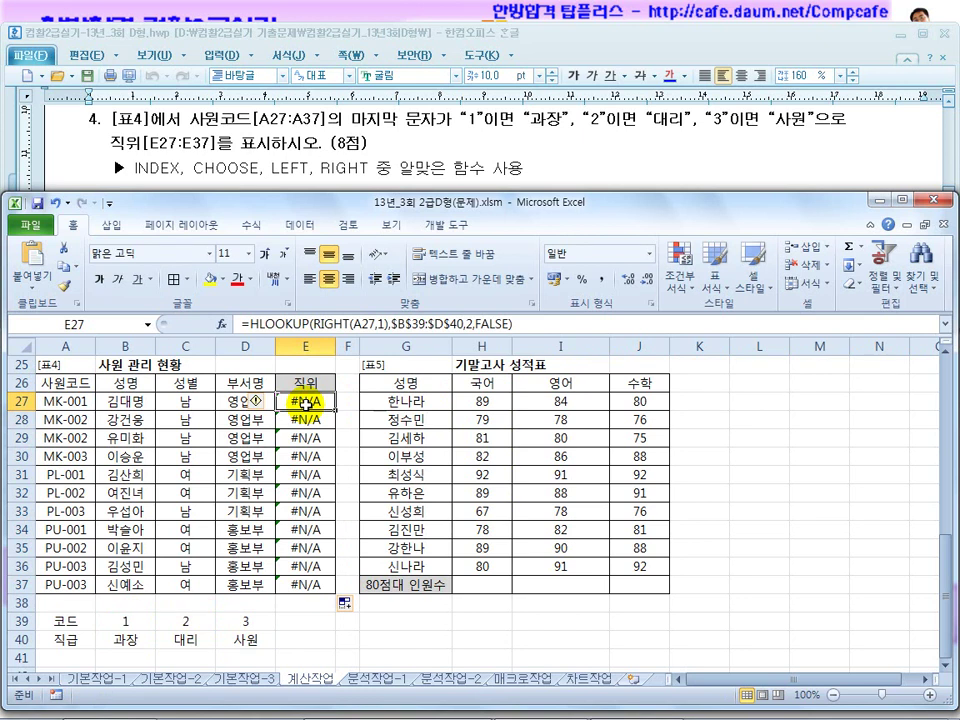
left_click_drag(313, 324, 391, 323)
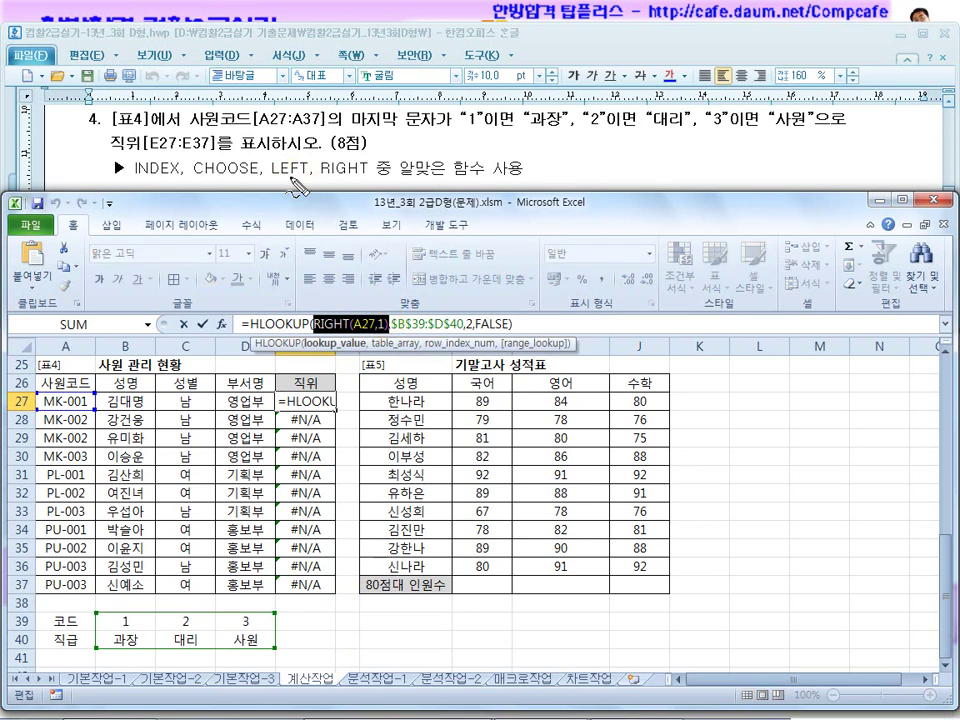
mouse_move(642, 152)
left_mouse_down()
mouse_move(650, 176)
mouse_move(664, 176)
left_mouse_up()
mouse_move(685, 145)
left_mouse_down()
mouse_move(676, 188)
mouse_move(690, 167)
mouse_move(703, 178)
left_mouse_up()
mouse_move(652, 206)
left_mouse_down()
mouse_move(651, 227)
mouse_move(673, 214)
left_mouse_up()
left_click_drag(687, 208, 677, 237)
mouse_move(691, 207)
left_mouse_down()
mouse_move(693, 228)
mouse_move(722, 224)
left_mouse_up()
mouse_move(656, 255)
left_mouse_down()
mouse_move(660, 290)
mouse_move(688, 266)
mouse_move(735, 270)
left_mouse_up()
left_click_drag(655, 183, 648, 298)
mouse_move(741, 172)
left_mouse_down()
mouse_move(748, 315)
mouse_move(640, 200)
mouse_move(702, 312)
left_mouse_up()
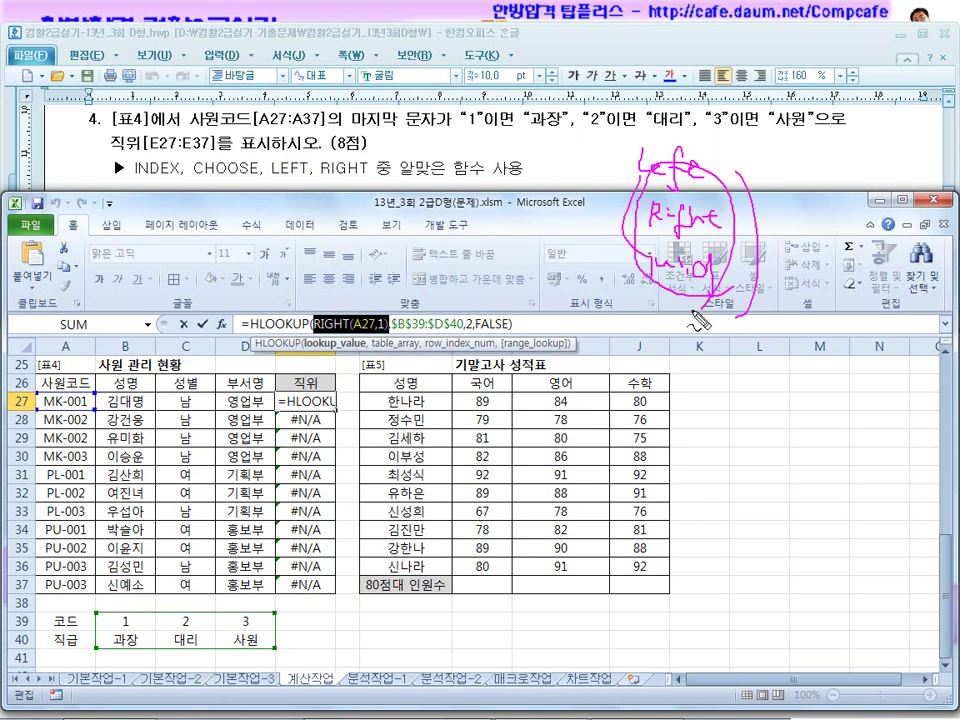
left_click_drag(312, 334, 374, 338)
left_click_drag(84, 409, 96, 409)
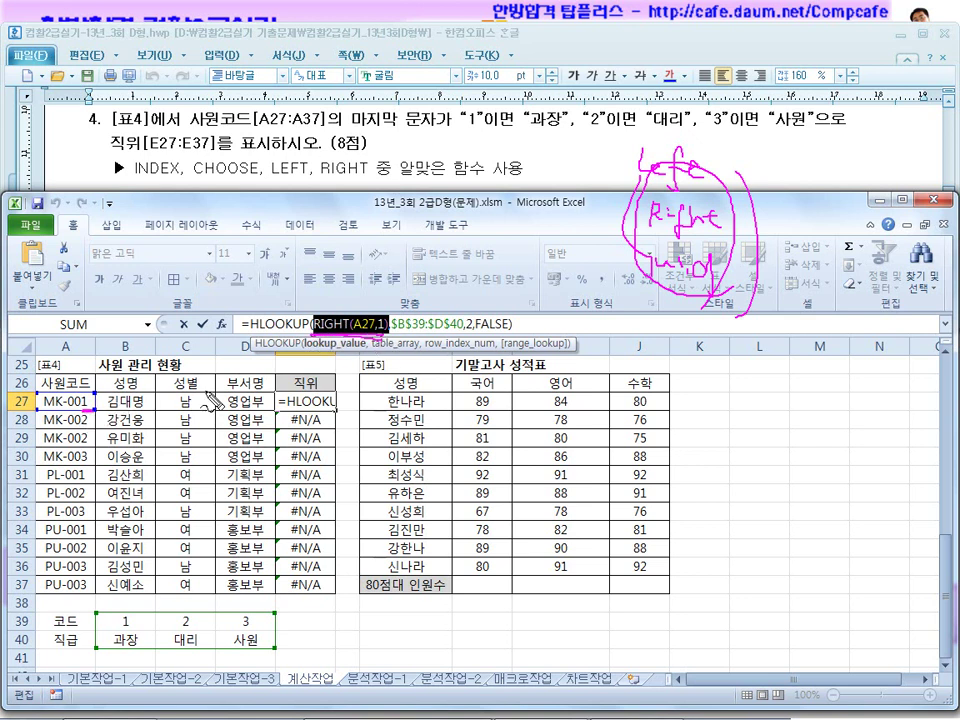
left_click_drag(362, 282, 362, 300)
mouse_move(378, 272)
left_mouse_down()
mouse_move(325, 293)
mouse_move(374, 312)
left_mouse_up()
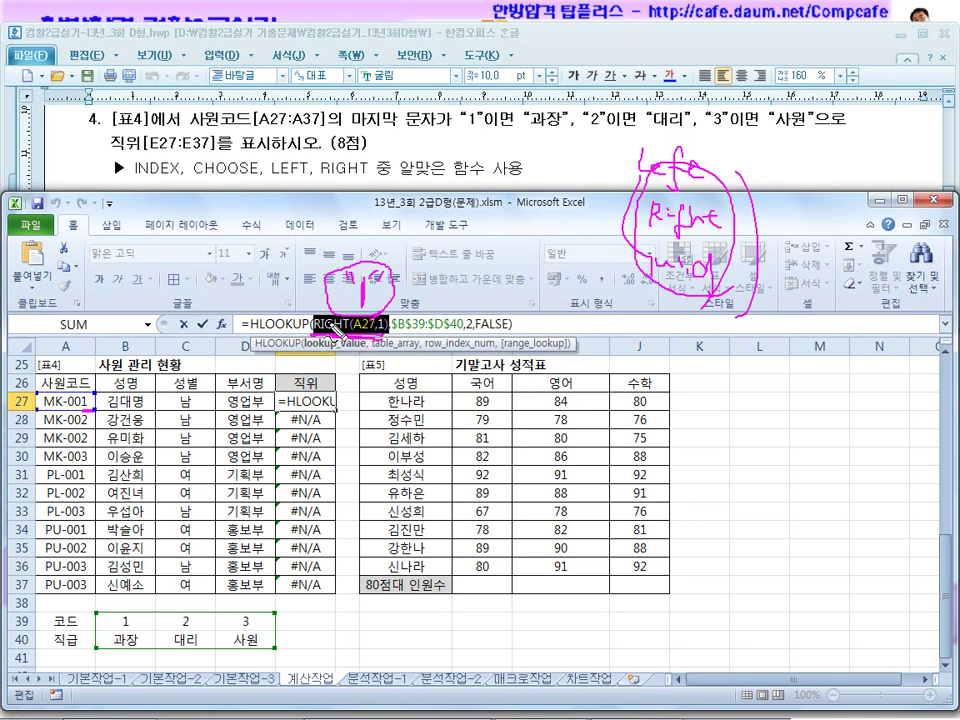
key("Escape")
Multiply RIGHT(A27,1) by 1 inside the E27 HLOOKUP formula and fill the formula down to E37
left_click(441, 333)
type("*1")
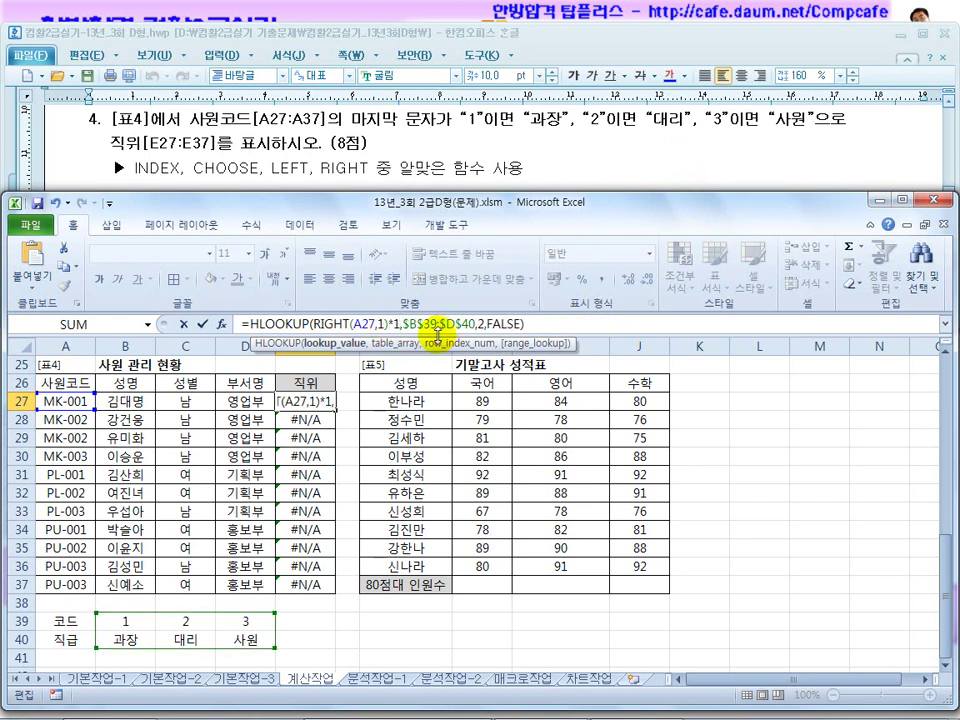
left_click_drag(392, 323, 310, 323)
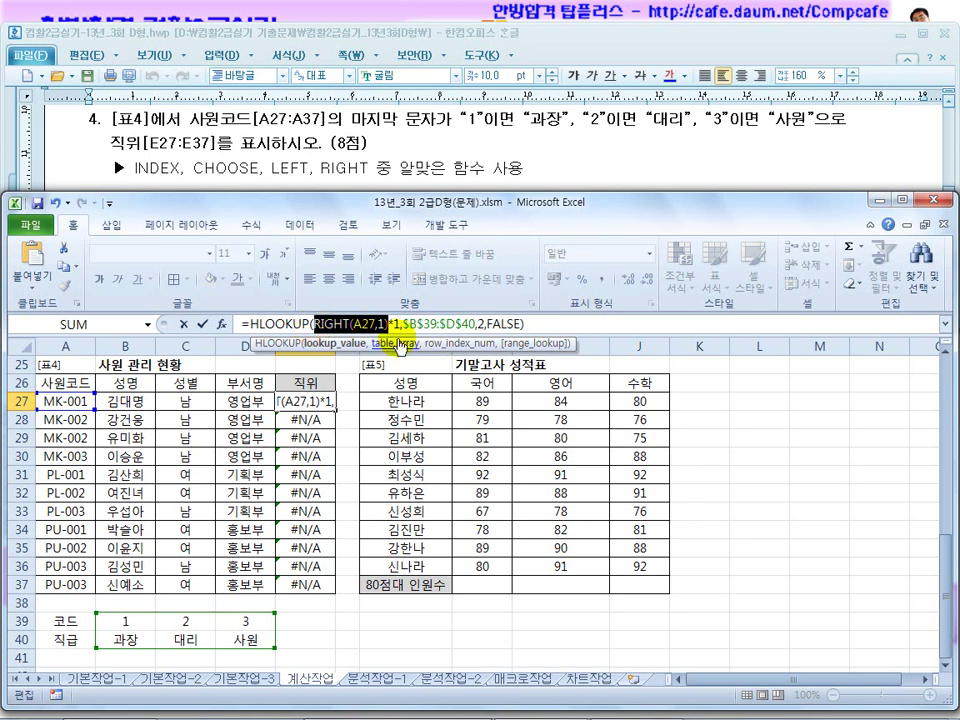
left_click_drag(398, 323, 314, 323)
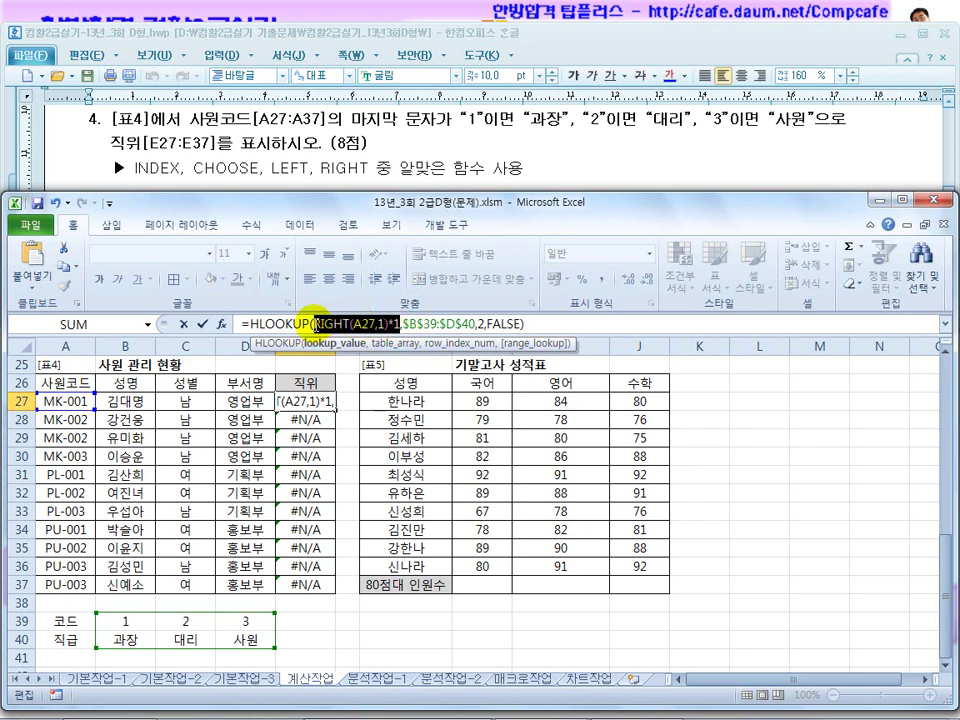
key("Return")
left_click(317, 402)
left_click_drag(336, 410, 336, 588)
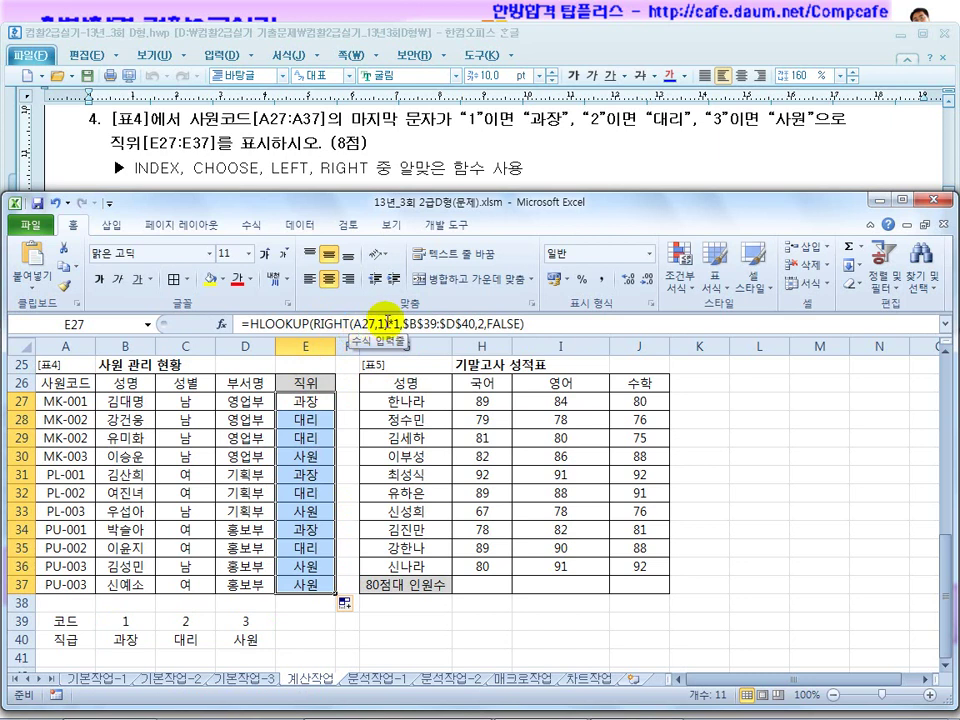
left_click_drag(399, 325, 312, 323)
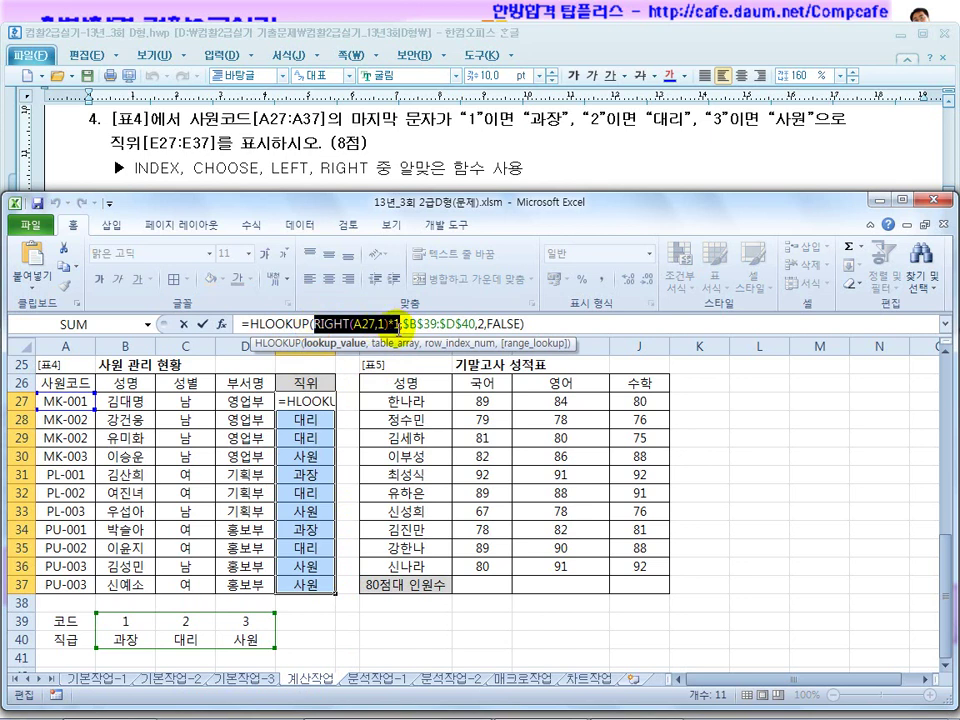
key("Escape")
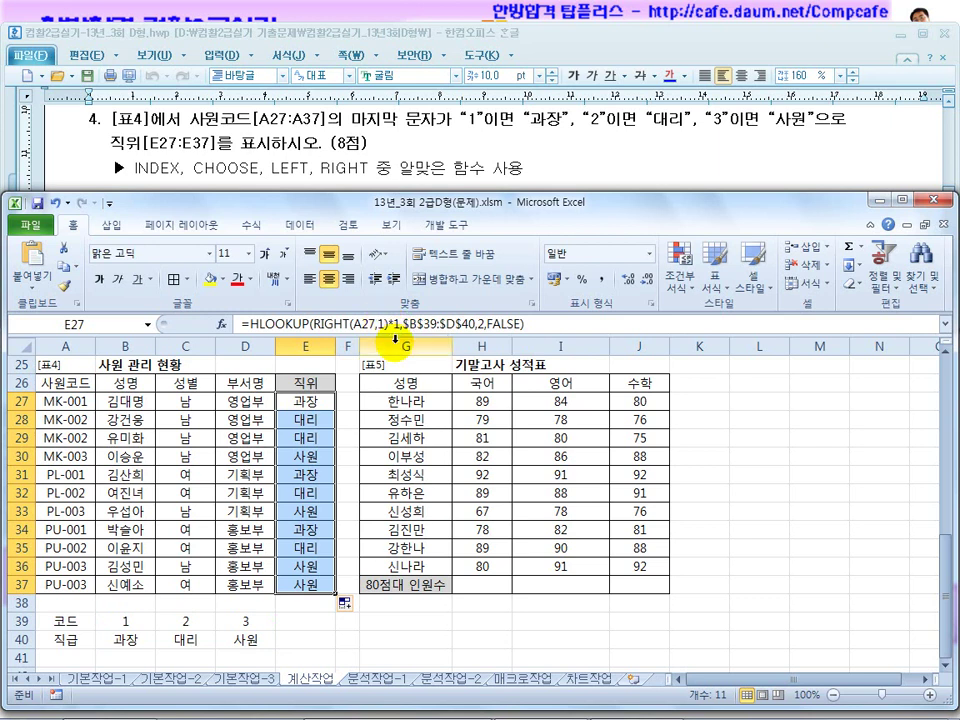
key("Delete")
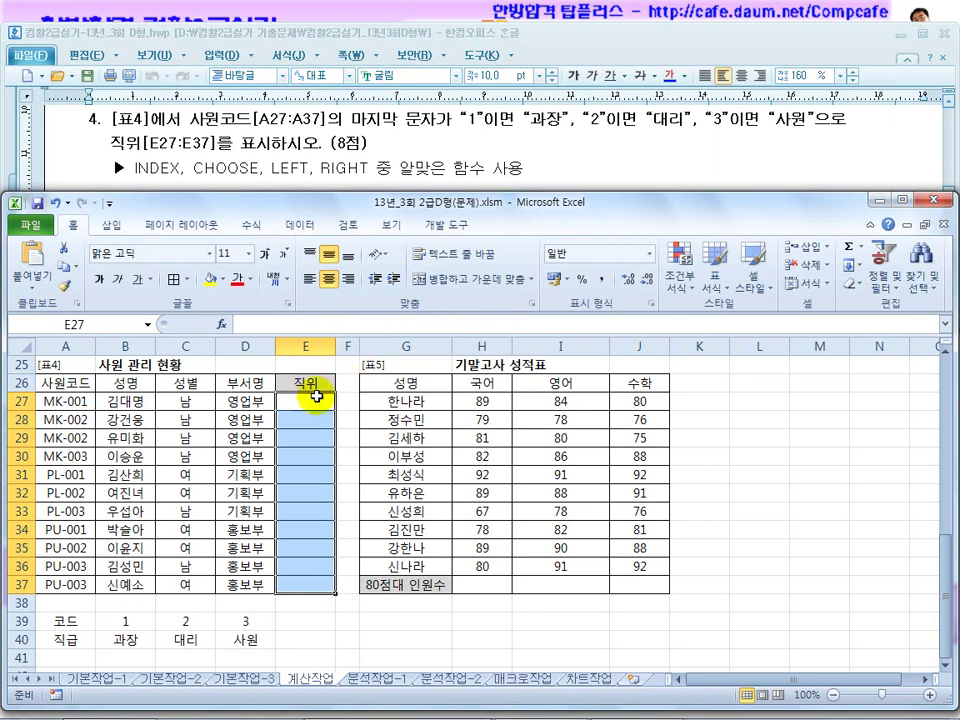
left_click(305, 398)
key("ctrl+z")
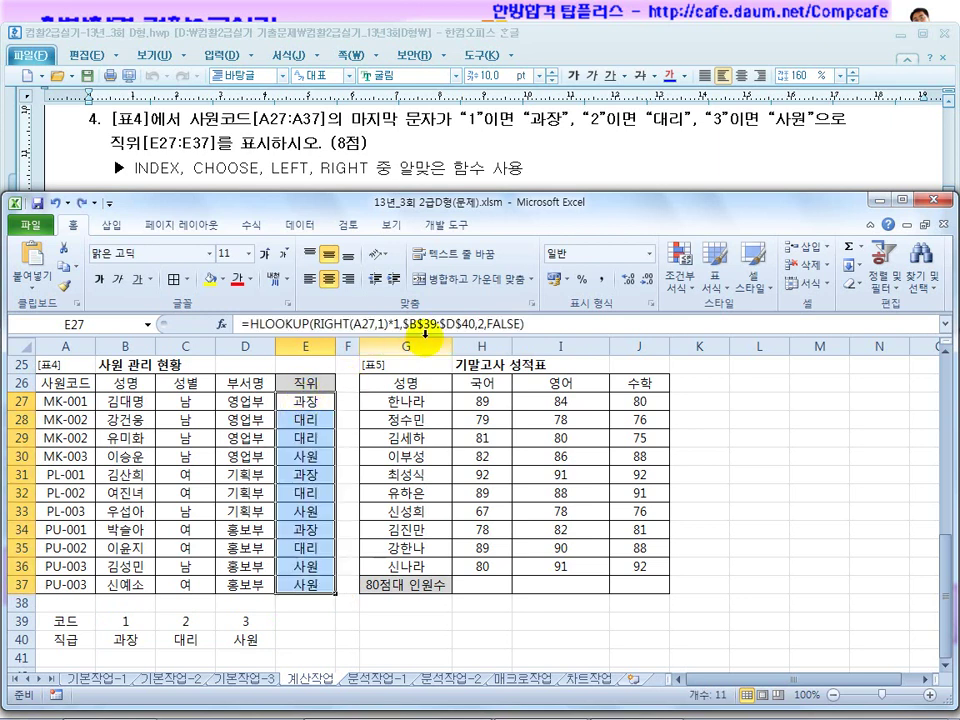
Reduce the formulas in E27:E37 to =RIGHT(A27,1) filled down, and clear the code and title lookup table in A39:D40
left_click(310, 324)
left_click_drag(312, 324, 238, 326)
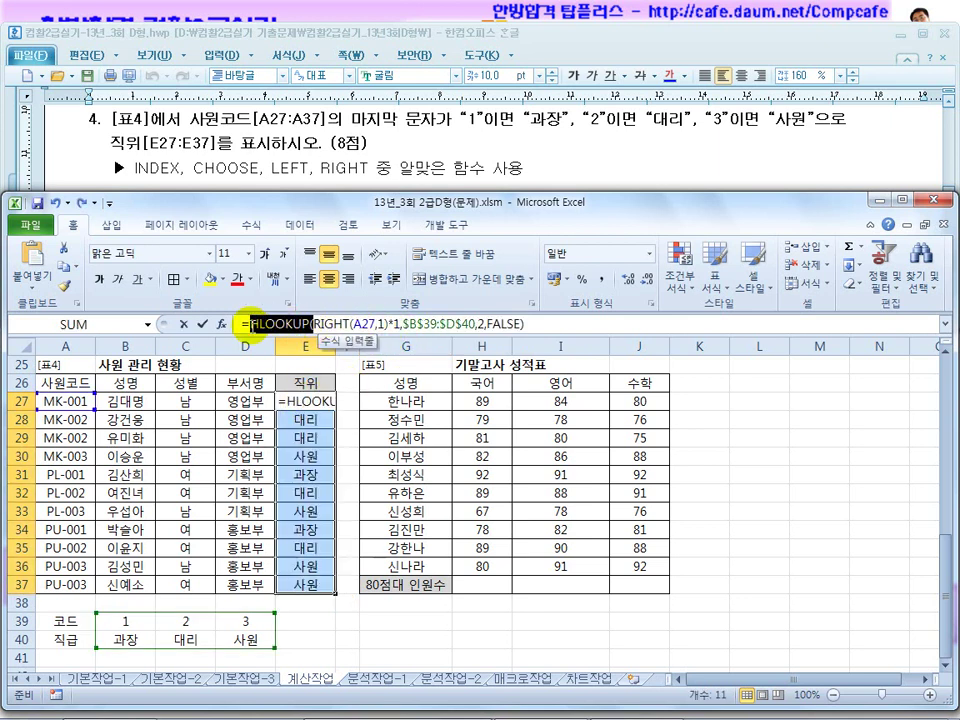
key("Delete")
left_click_drag(330, 324, 511, 326)
key("Delete")
key("Return")
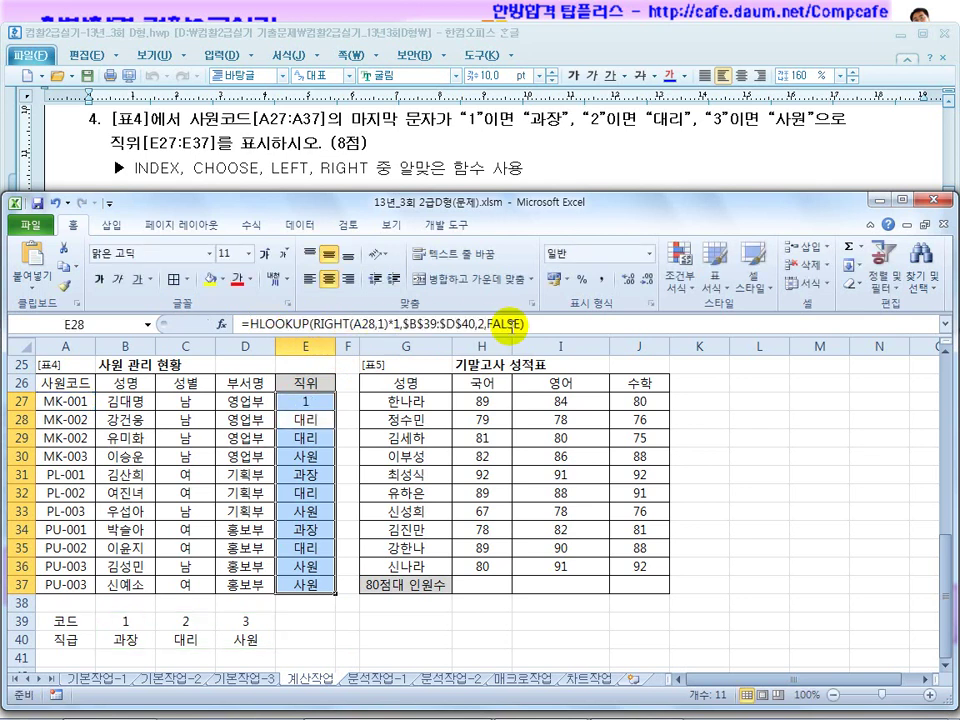
left_click(322, 402)
left_click_drag(334, 410, 332, 589)
left_click_drag(65, 621, 248, 638)
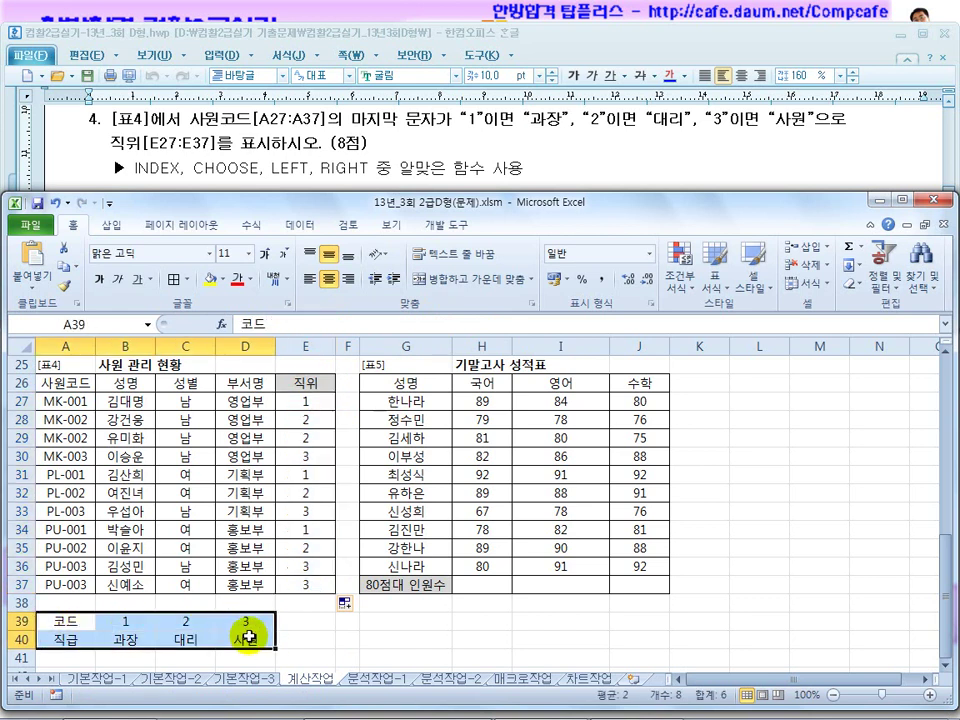
key("Delete")
Wrap RIGHT(A27,1) in E27 in a CHOOSE function followed by three empty text arguments
left_click(321, 404)
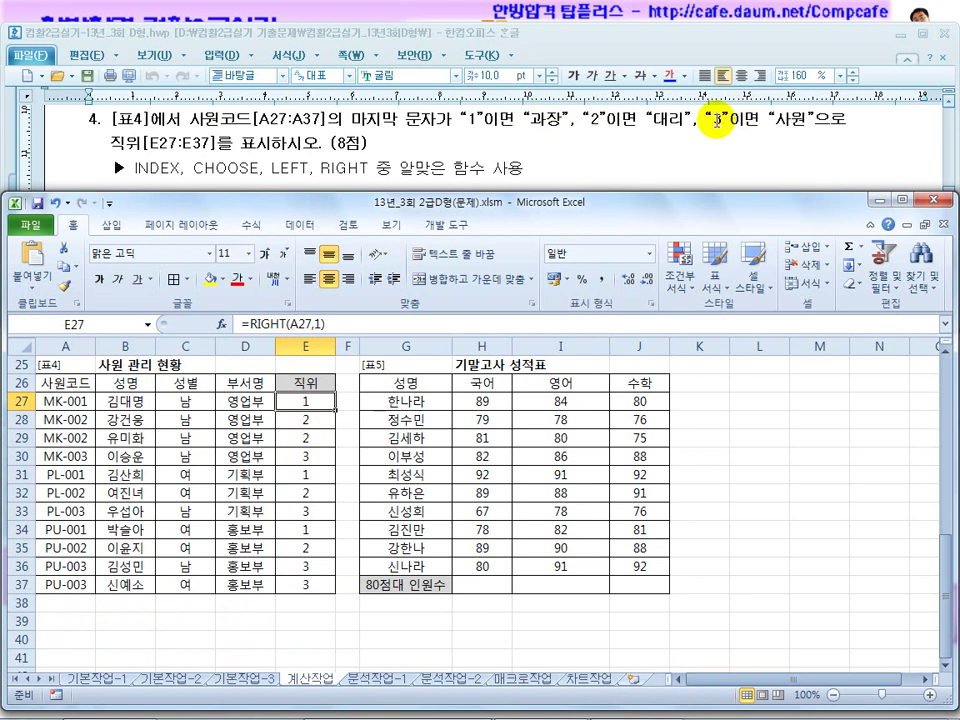
left_click(250, 323)
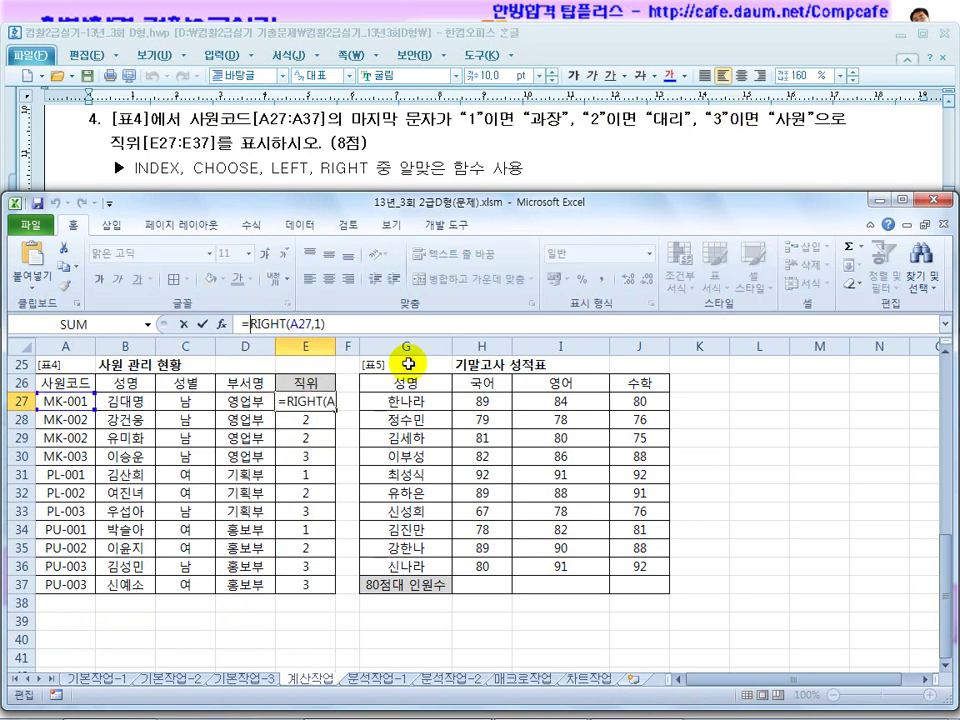
type("choose")
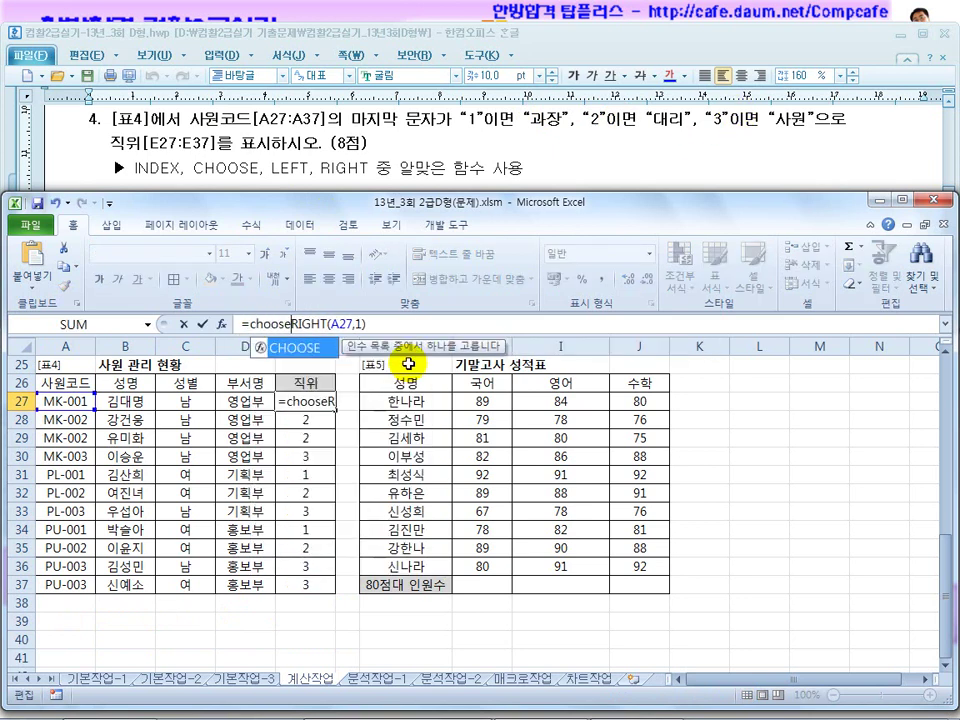
type("(RIGHT(A27")
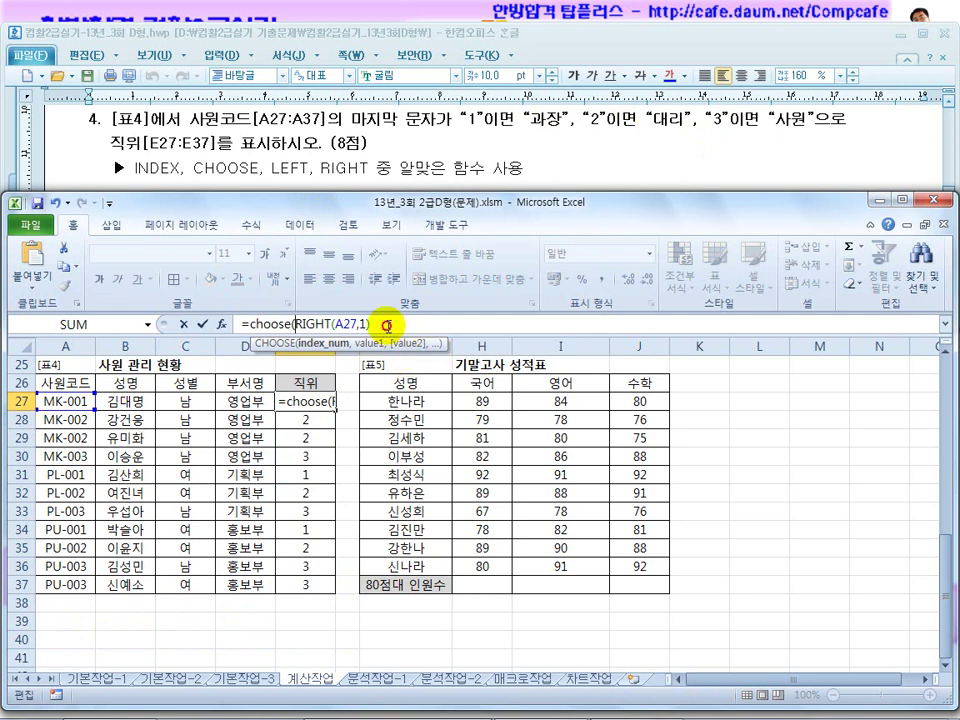
type(",1),")
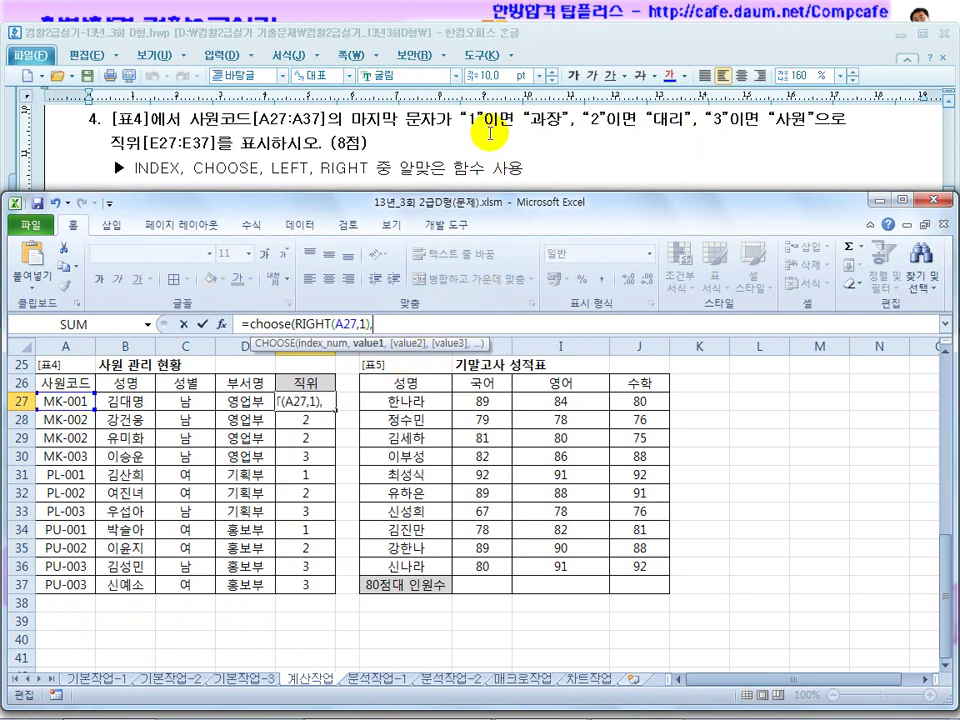
type("\"\",")
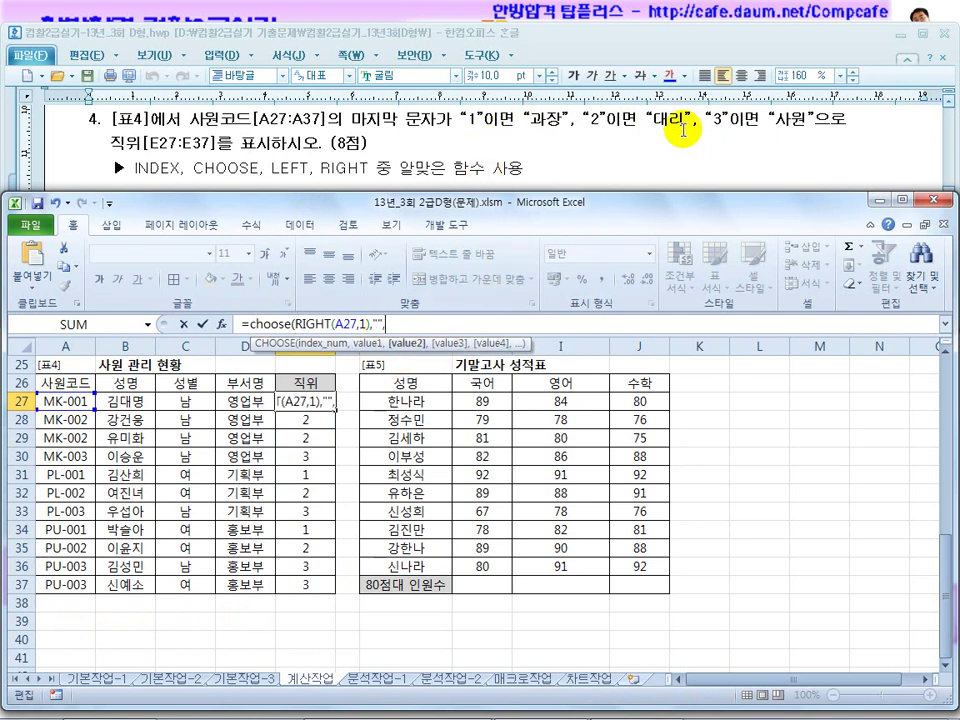
type("\"\",\"\"")
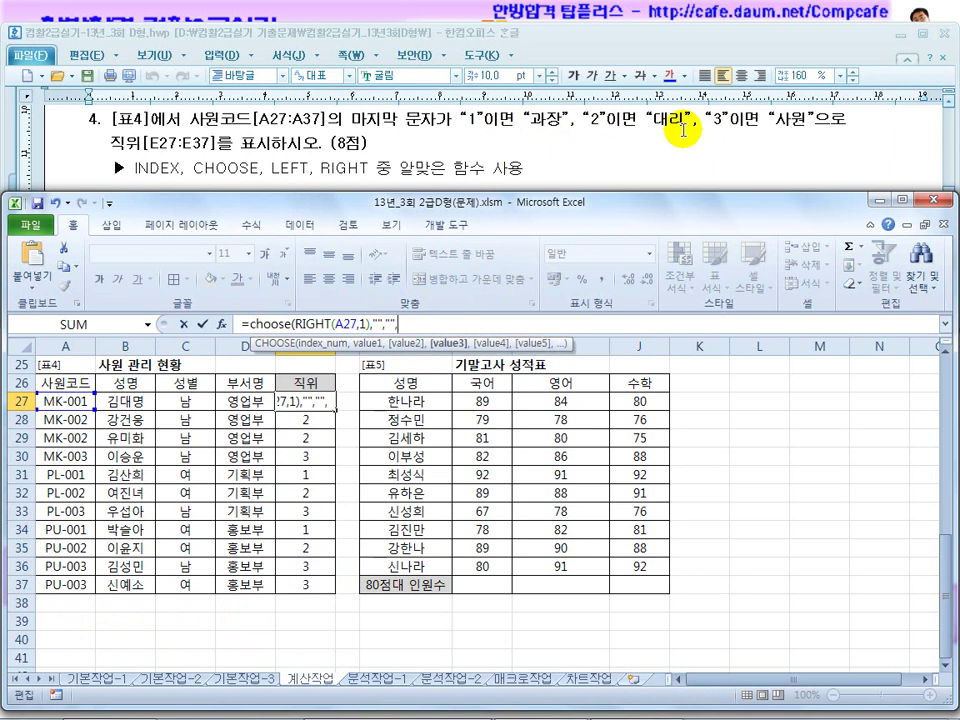
Fill the three CHOOSE text arguments in the E27 formula with "과장", "대리" and "사원"
left_click(374, 323)
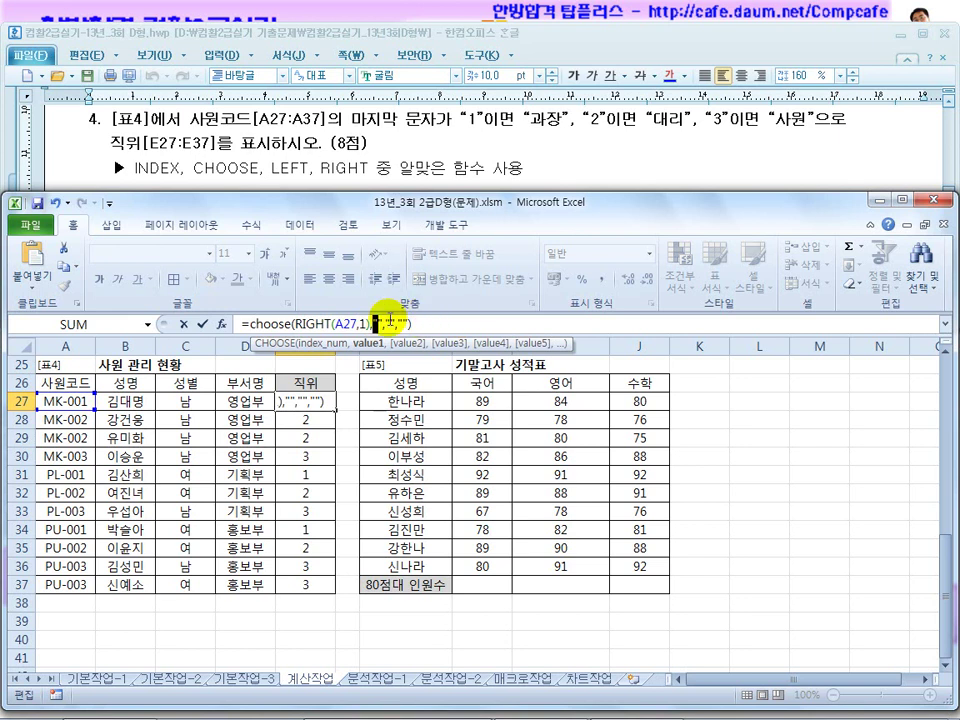
type("과장")
left_click(412, 327)
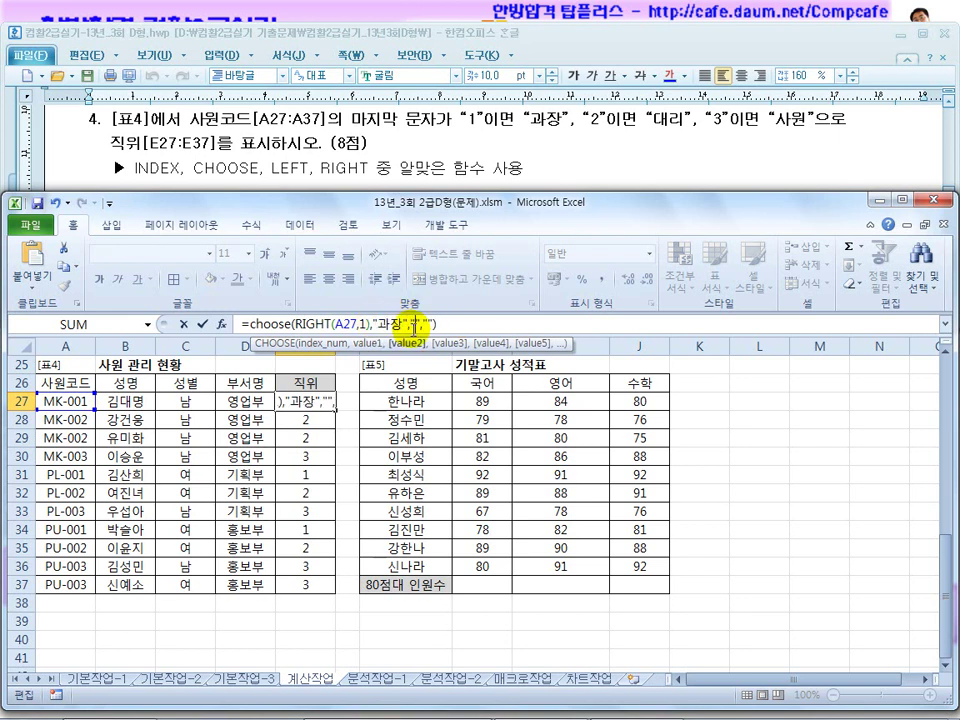
type("대리")
key("Right")
key("Right")
key("Right")
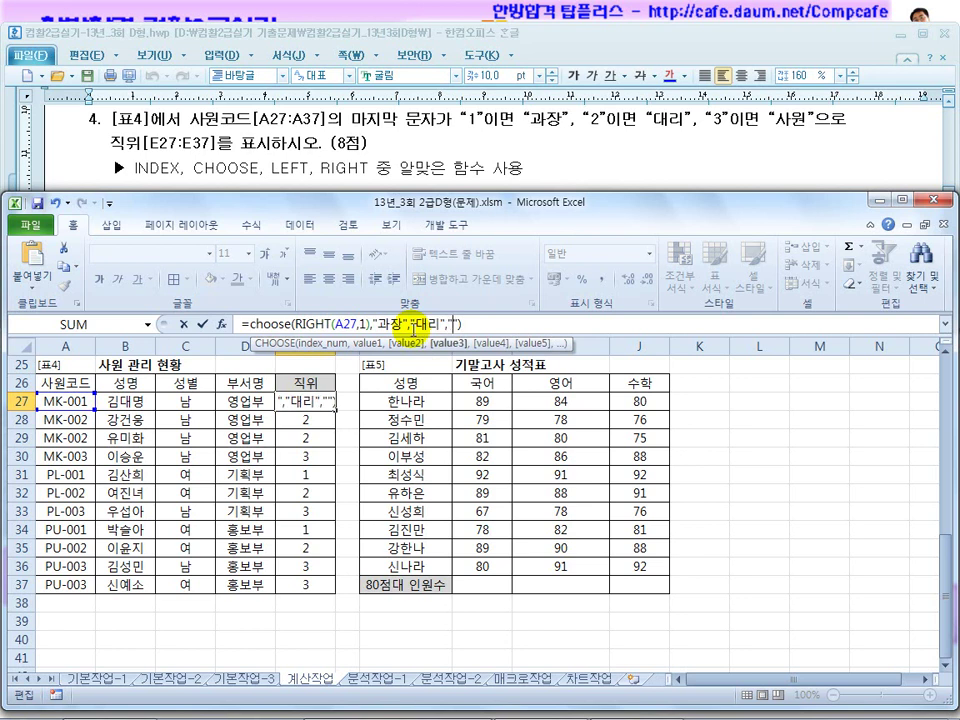
type("사우")
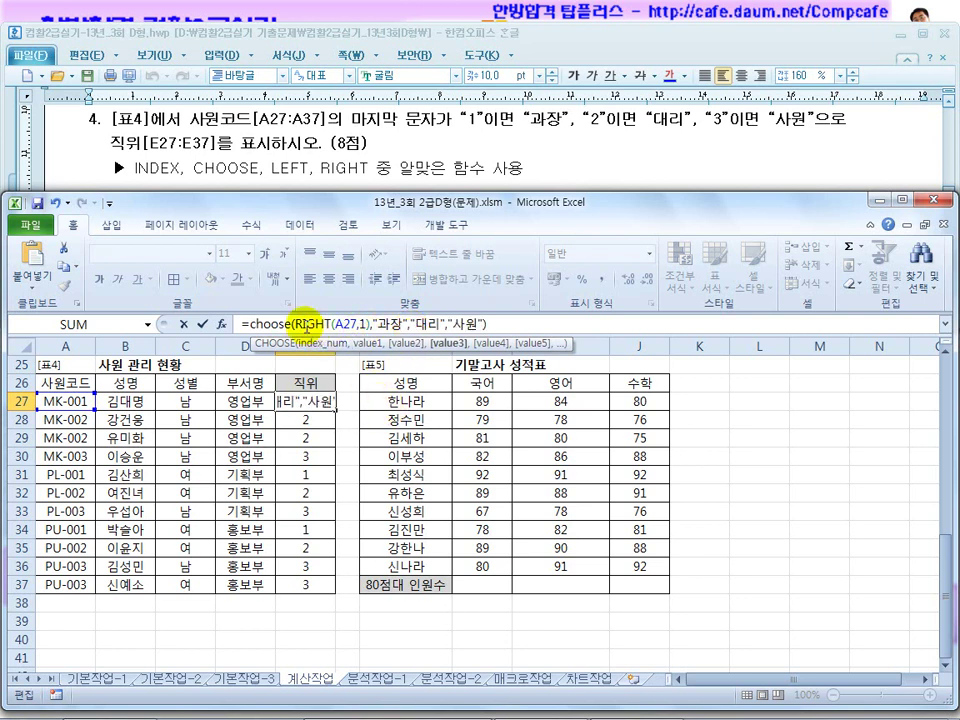
left_click(332, 322)
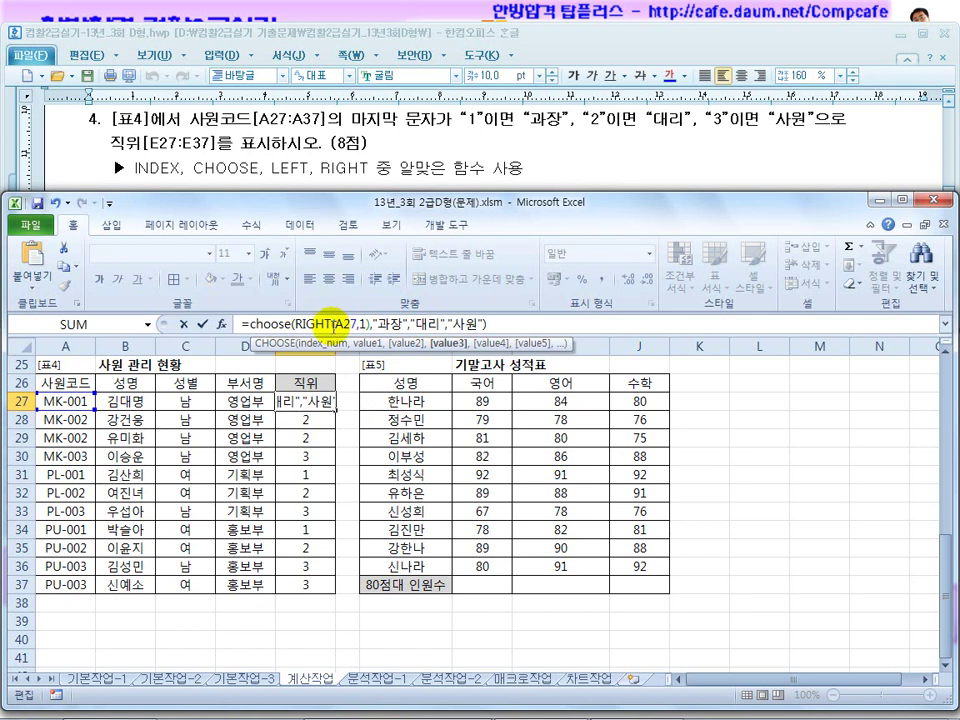
left_click(372, 323)
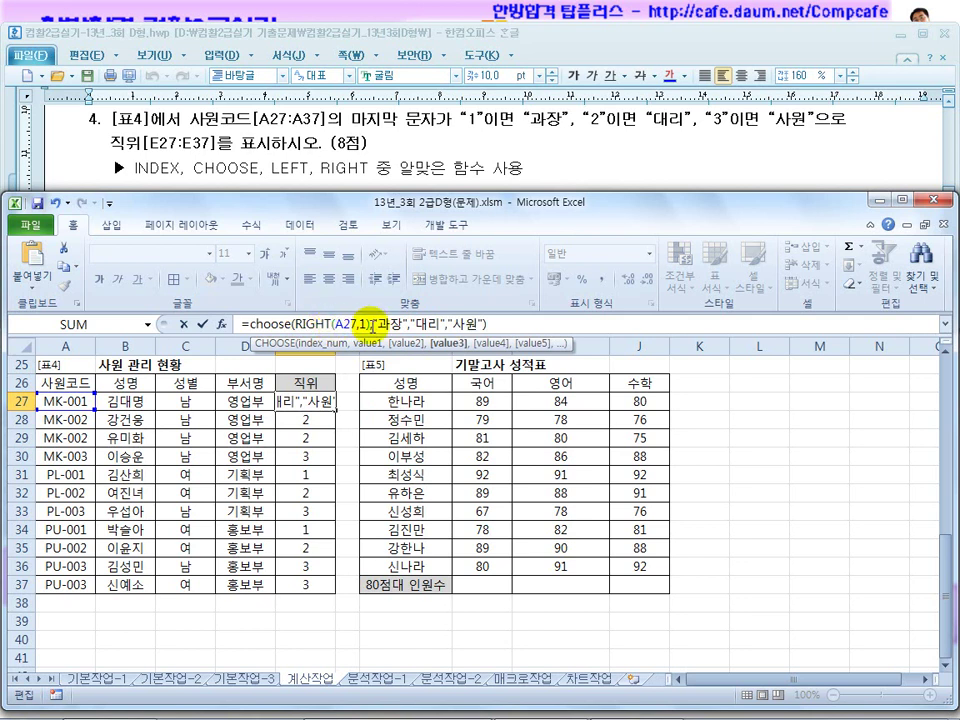
type(",")
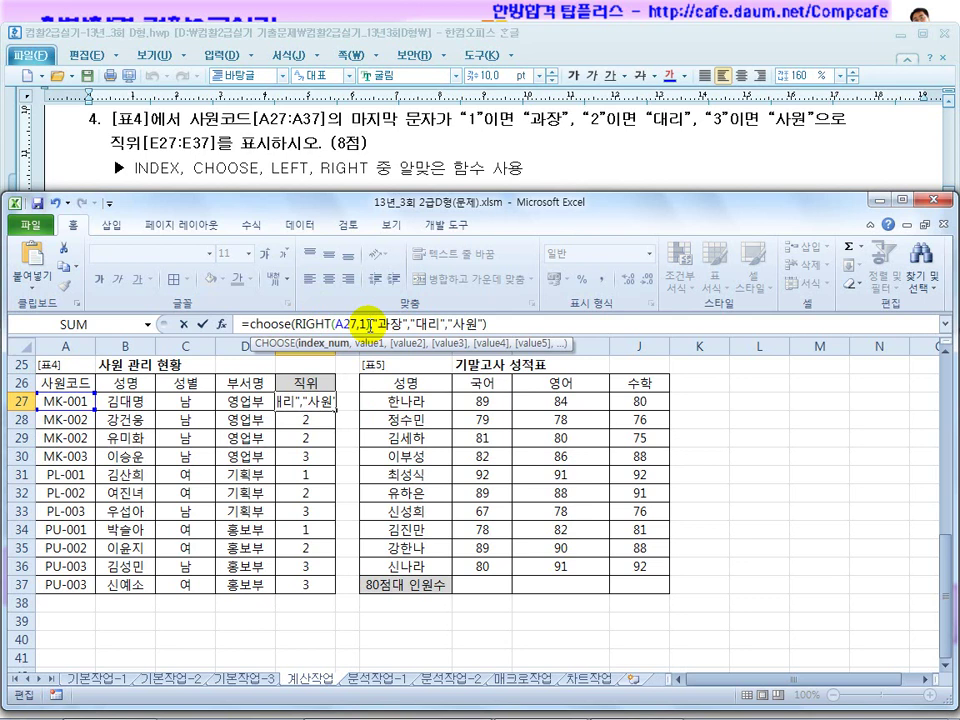
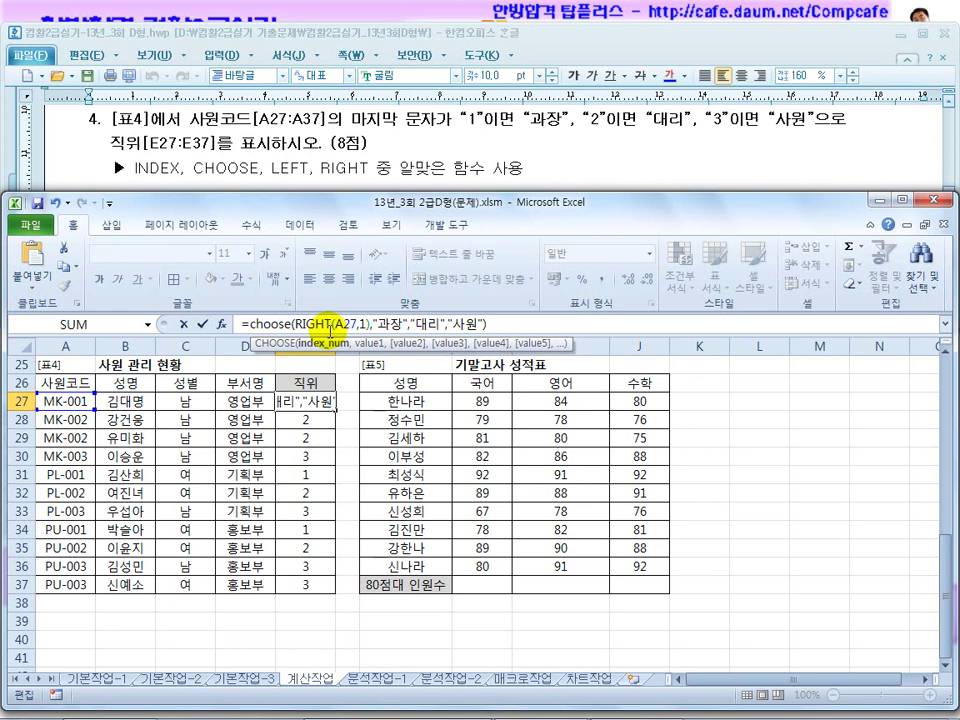
Confirm the CHOOSE formula in E27 and fill it down to E37
key("Return")
left_click(332, 405)
left_click_drag(339, 410, 333, 588)
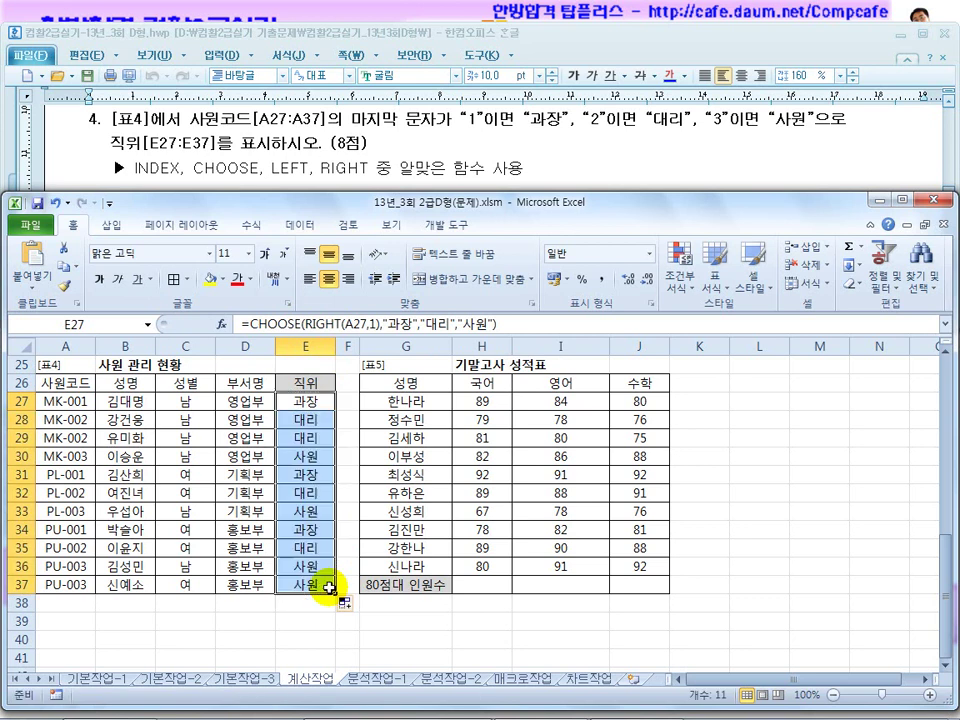
left_click(305, 400)
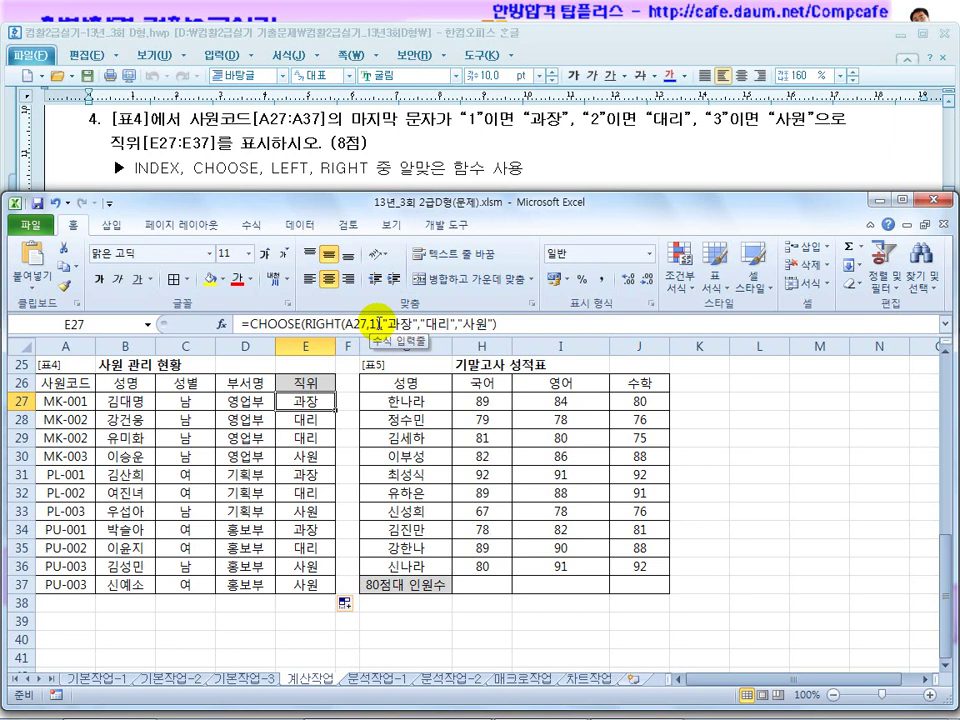
Examine exam item 5's 80점대 condition against the 국어, 영어 and 수학 score columns of table 5
left_click(410, 438)
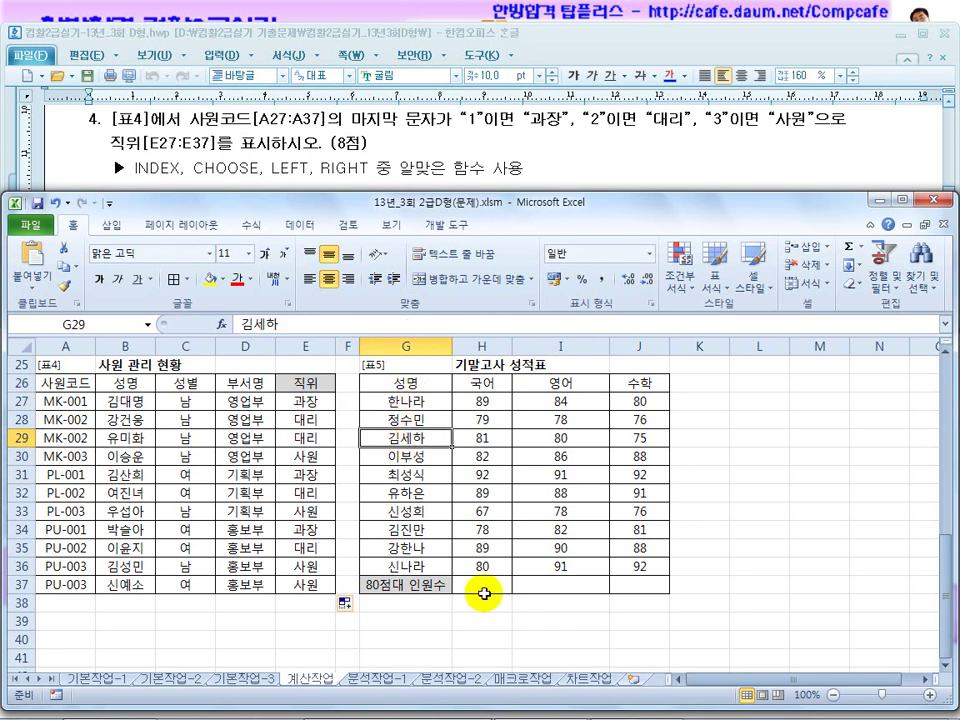
left_click(486, 588)
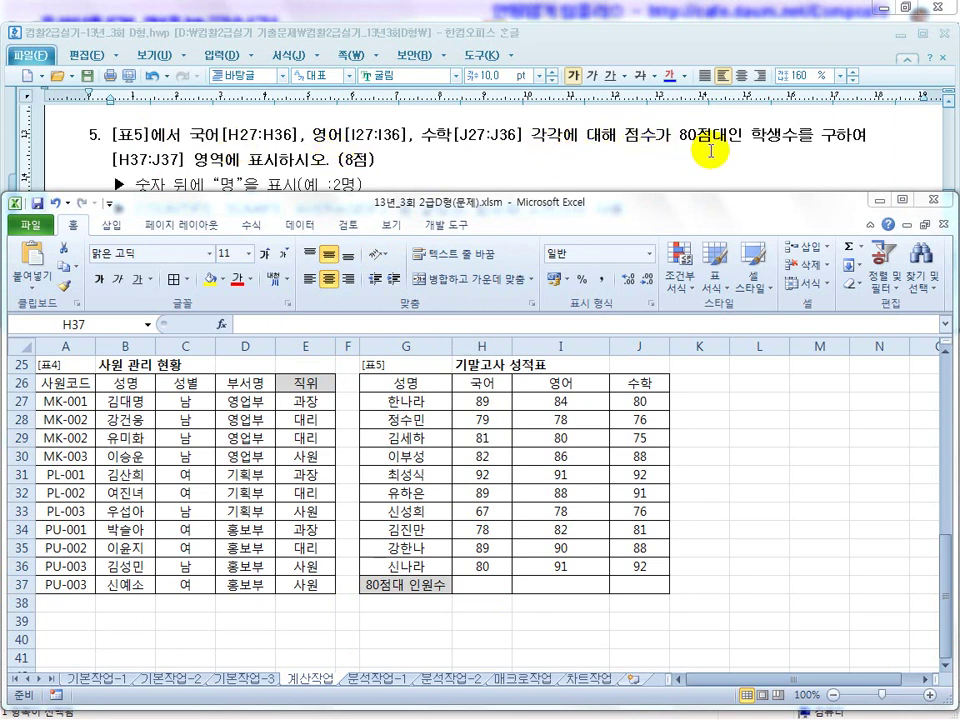
left_click(482, 401)
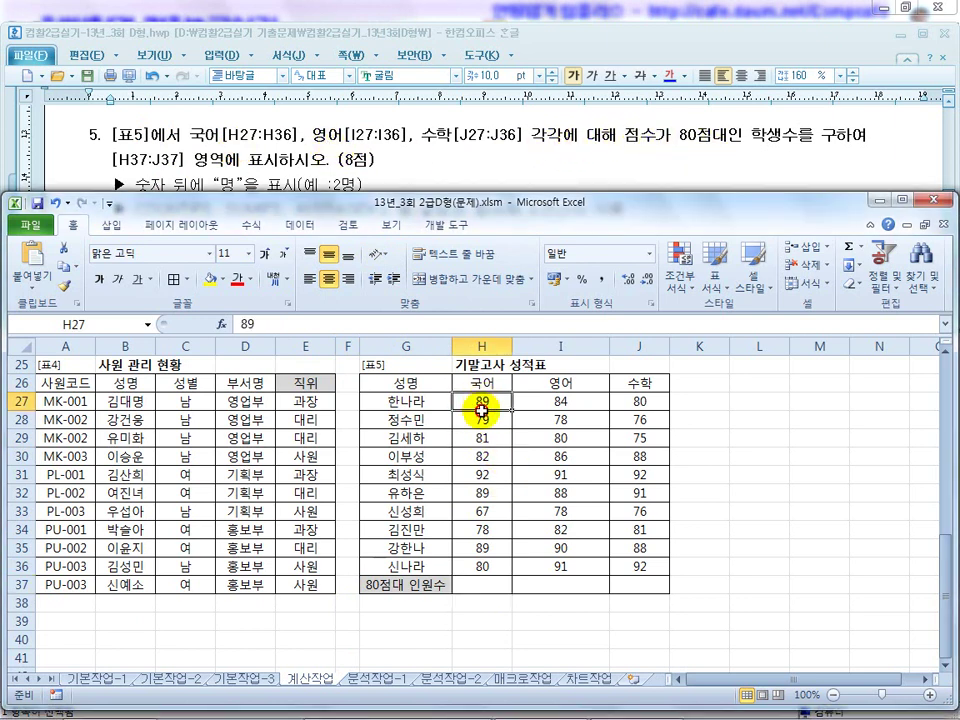
left_click_drag(482, 401, 480, 566)
left_click_drag(561, 401, 561, 548)
left_click_drag(653, 418, 643, 532)
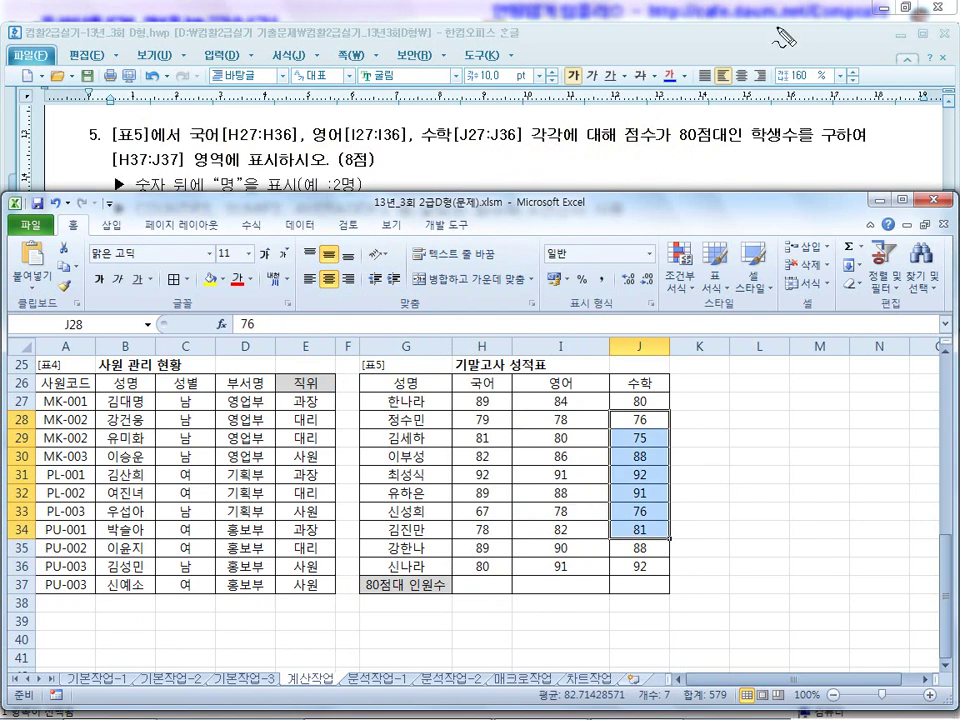
left_click_drag(673, 150, 738, 144)
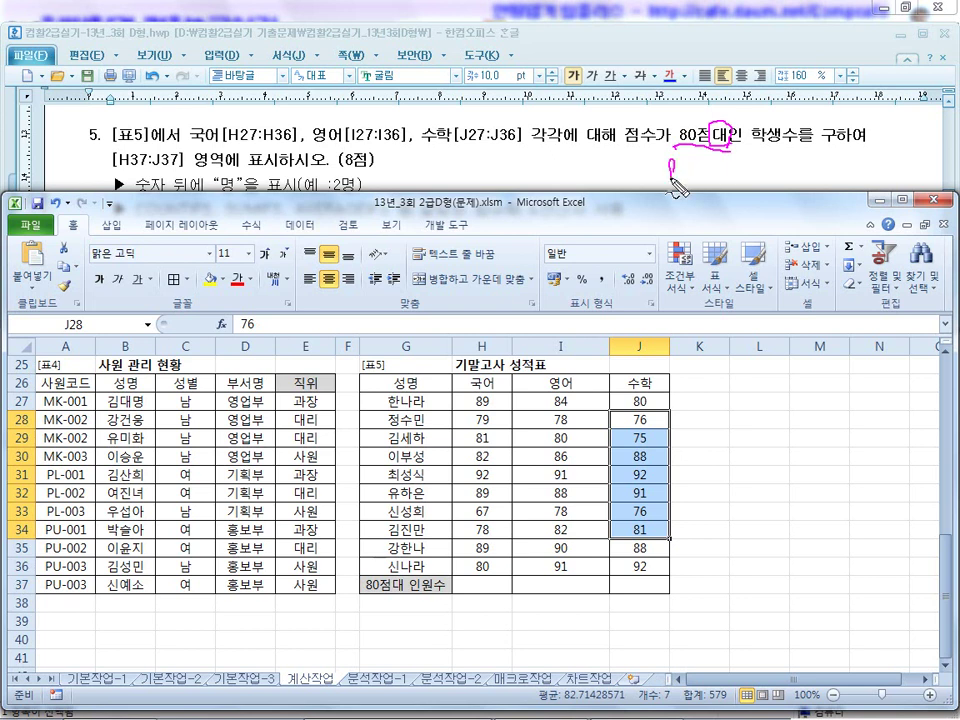
left_click_drag(735, 160, 733, 180)
left_click_drag(650, 182, 762, 180)
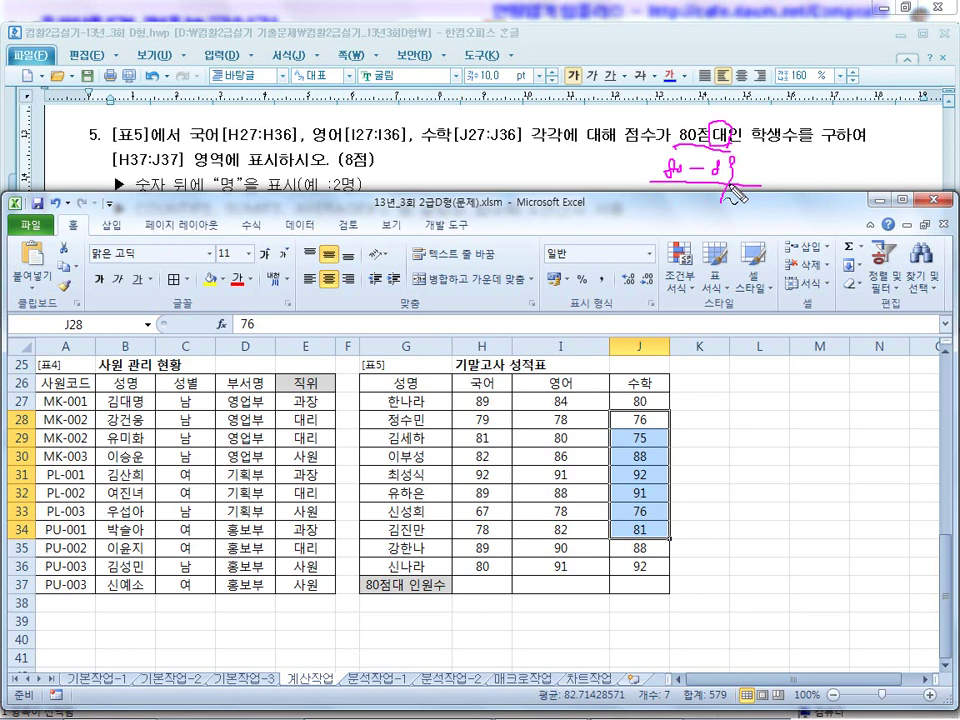
key("Escape")
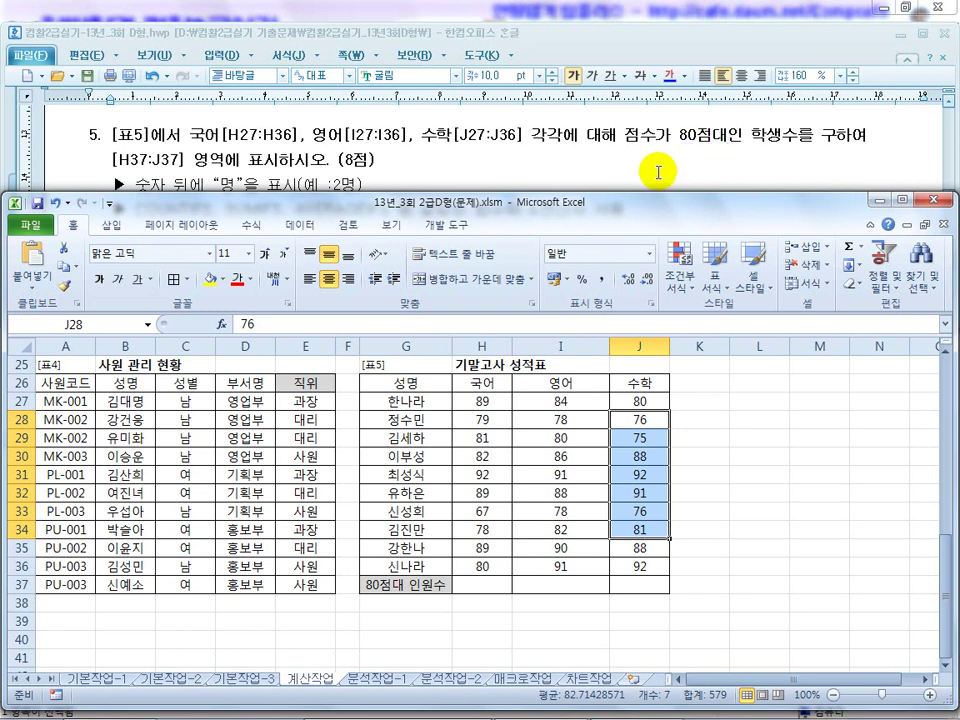
Switch to the Hangul exam document and examine item 5's permitted functions and the score limits that 80점대 implies
left_click(593, 168)
double_click(211, 212)
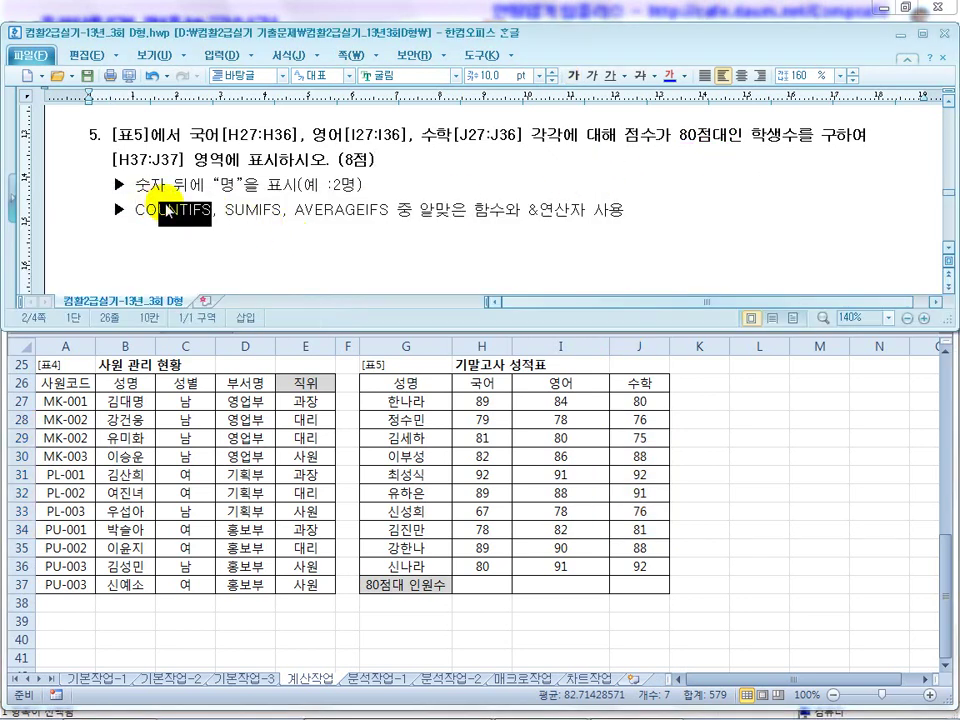
left_click(255, 214)
left_click_drag(388, 212, 178, 211)
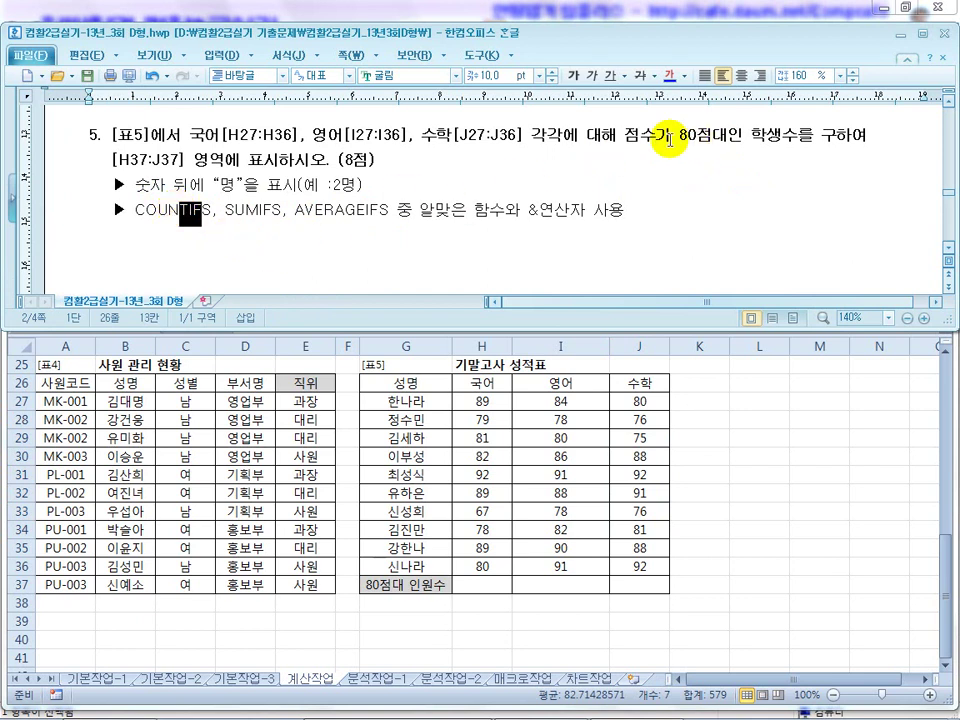
key("ctrl+shift+d")
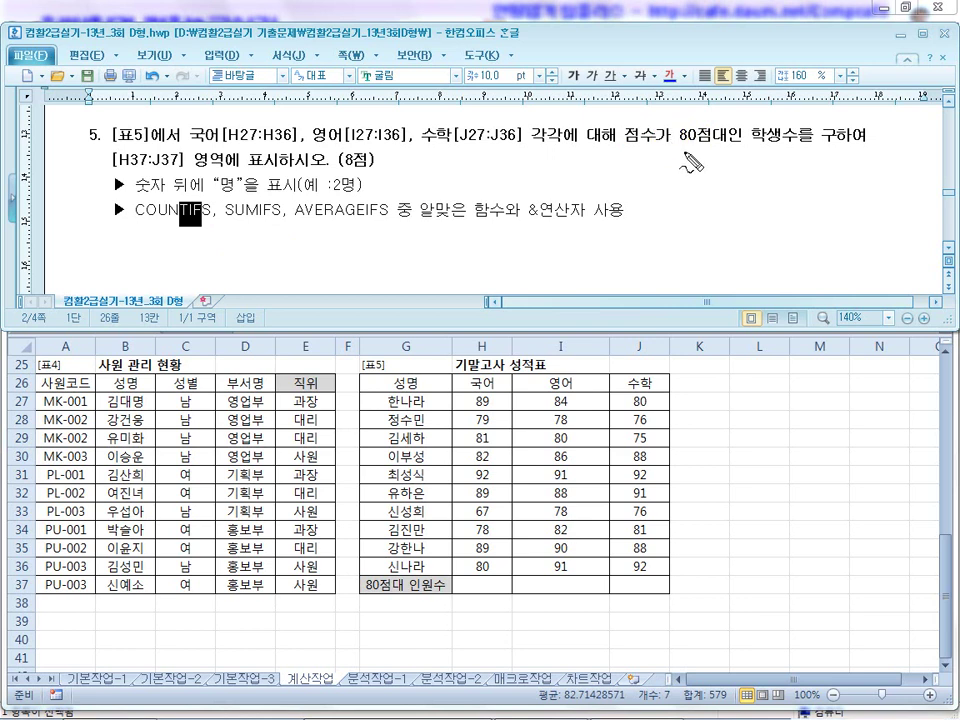
mouse_move(700, 164)
left_mouse_down()
mouse_move(750, 172)
mouse_move(738, 212)
left_mouse_up()
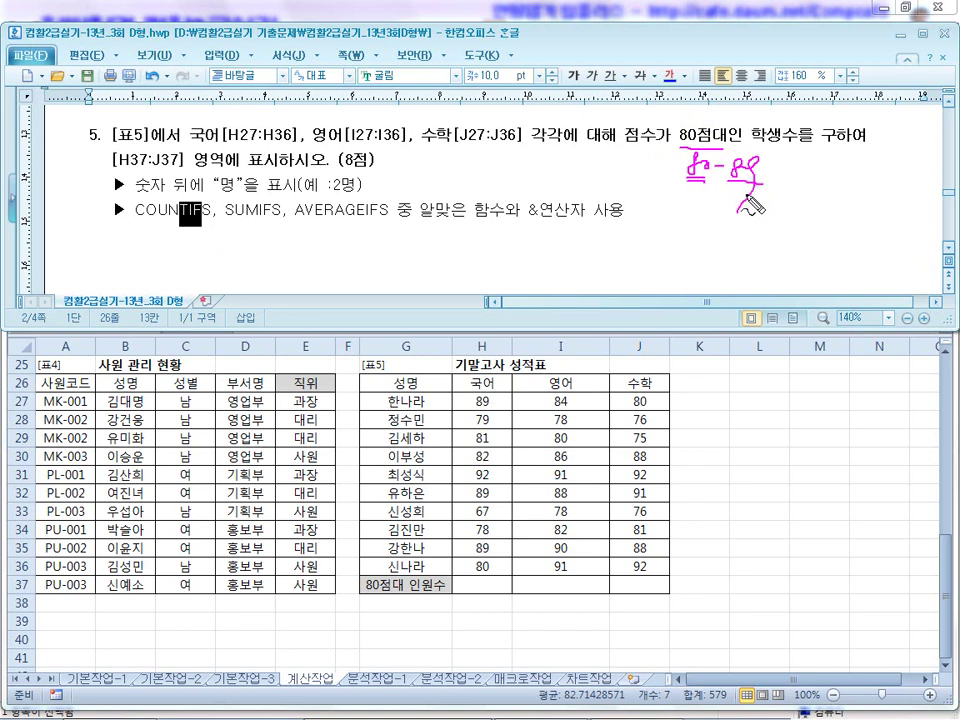
mouse_move(781, 200)
left_mouse_down()
mouse_move(770, 215)
mouse_move(812, 250)
mouse_move(800, 246)
left_mouse_up()
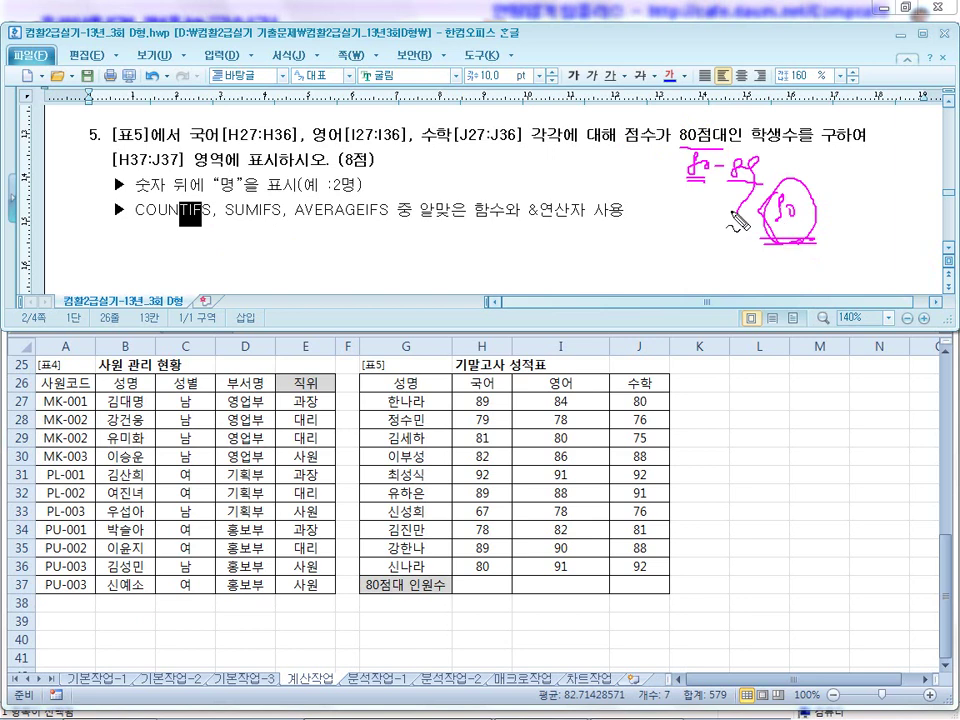
mouse_move(150, 232)
left_mouse_down()
mouse_move(197, 229)
mouse_move(208, 238)
left_mouse_up()
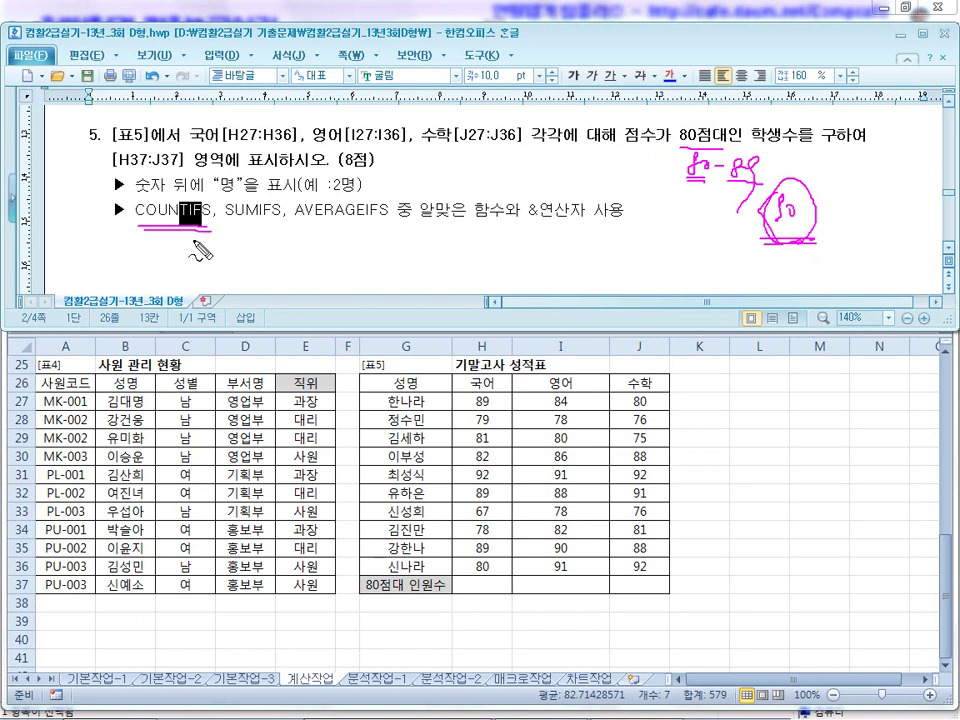
key("Escape")
Switch back to Excel and start a COUNTIFS formula in H37 with the relative range H27:H36 as the first criteria range
left_click(388, 484)
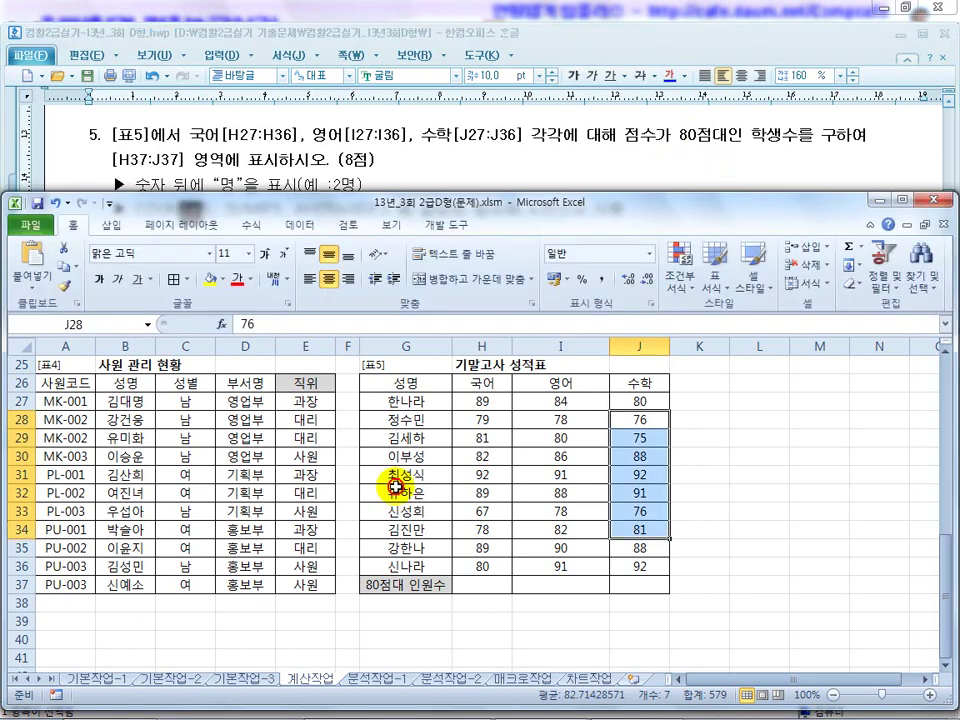
left_click(481, 585)
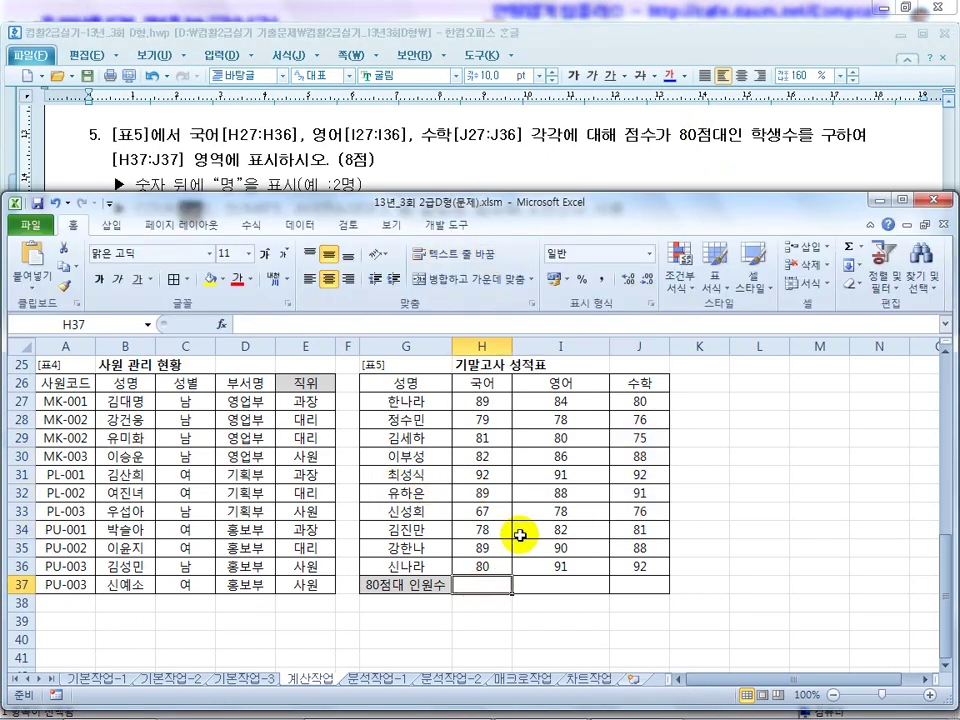
type("=c")
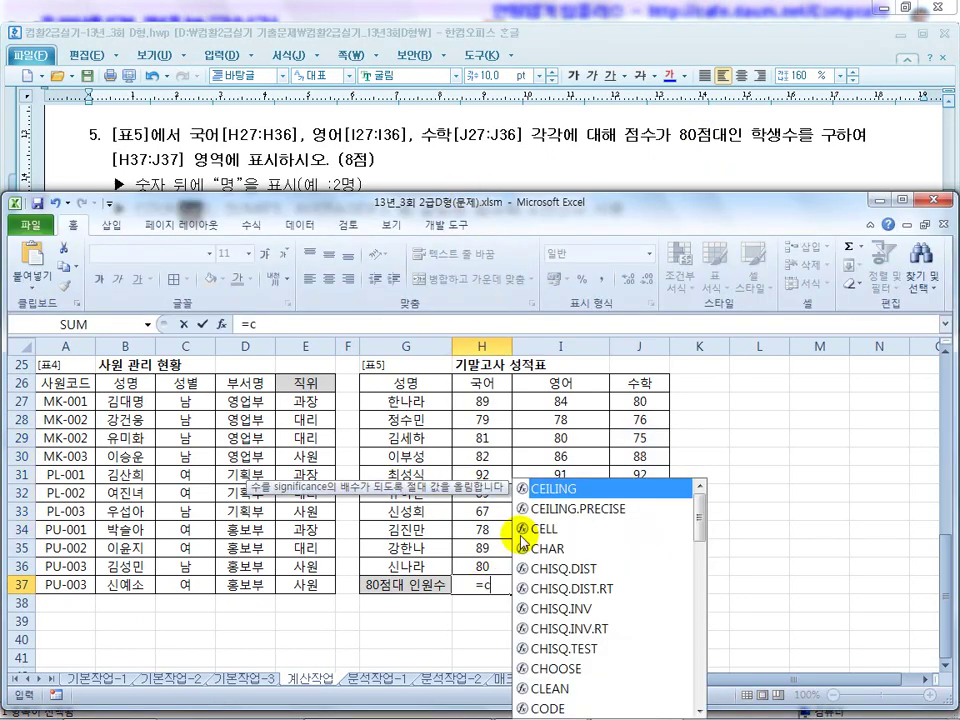
type("ountifs")
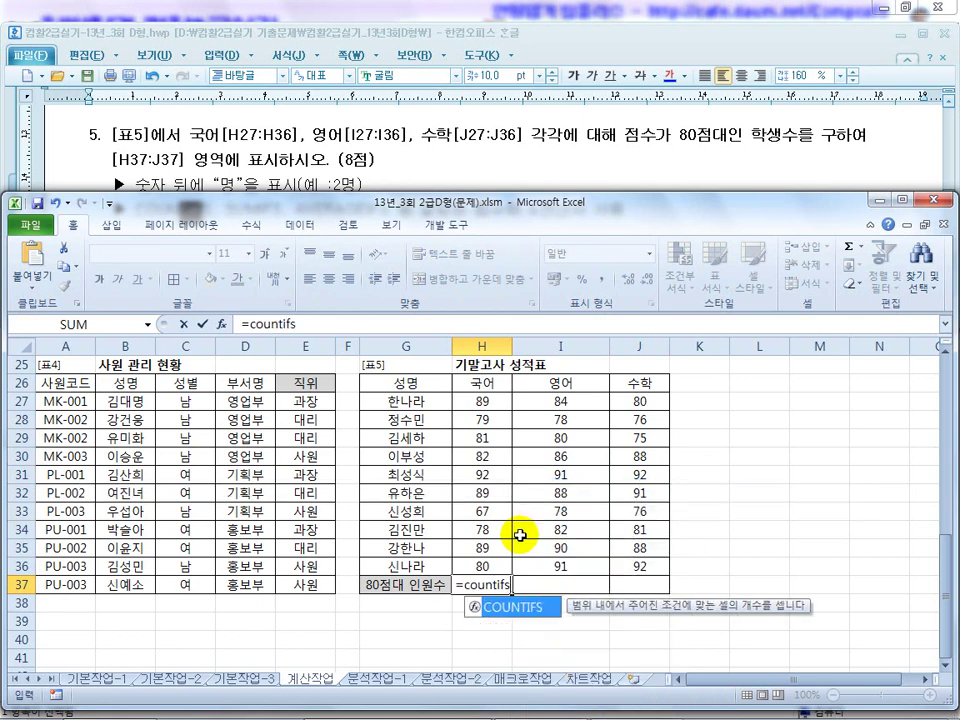
type("(")
left_click_drag(484, 400, 478, 565)
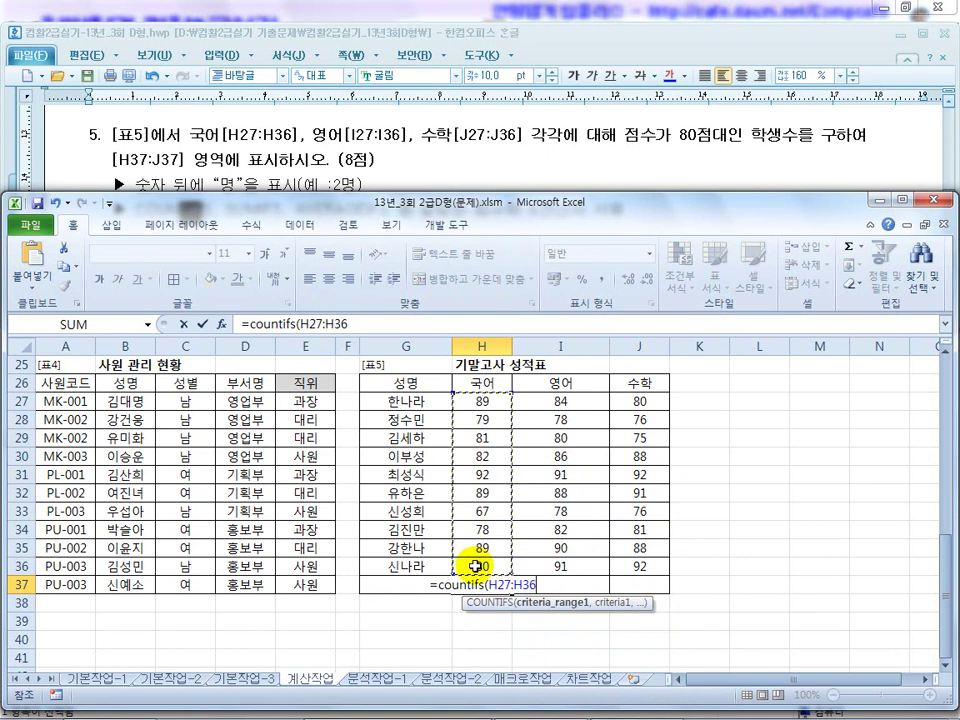
key("F4")
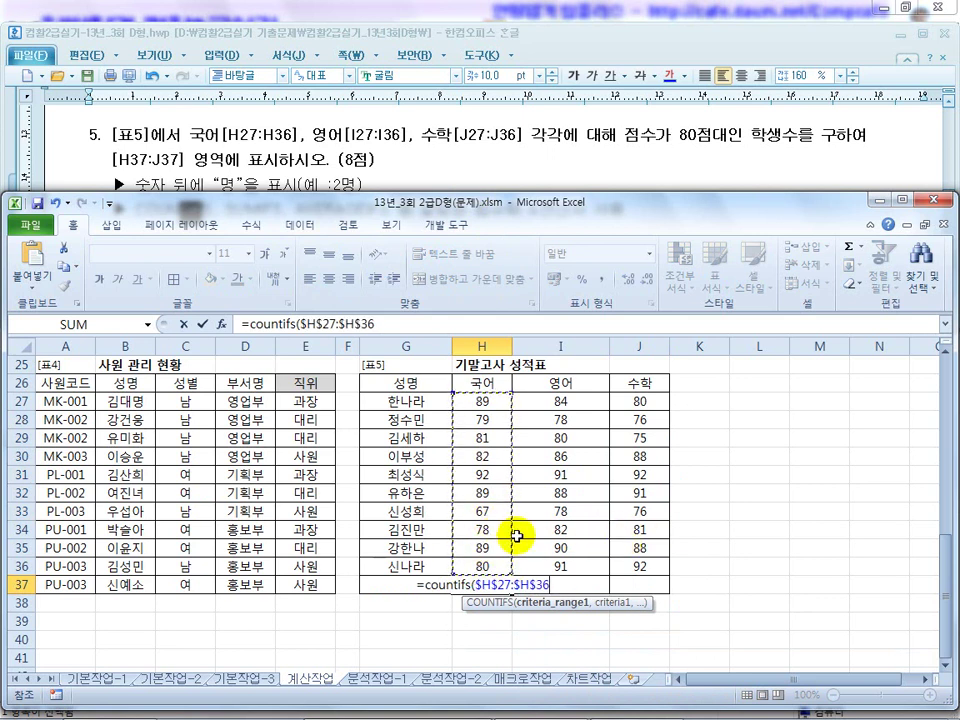
key("F4")
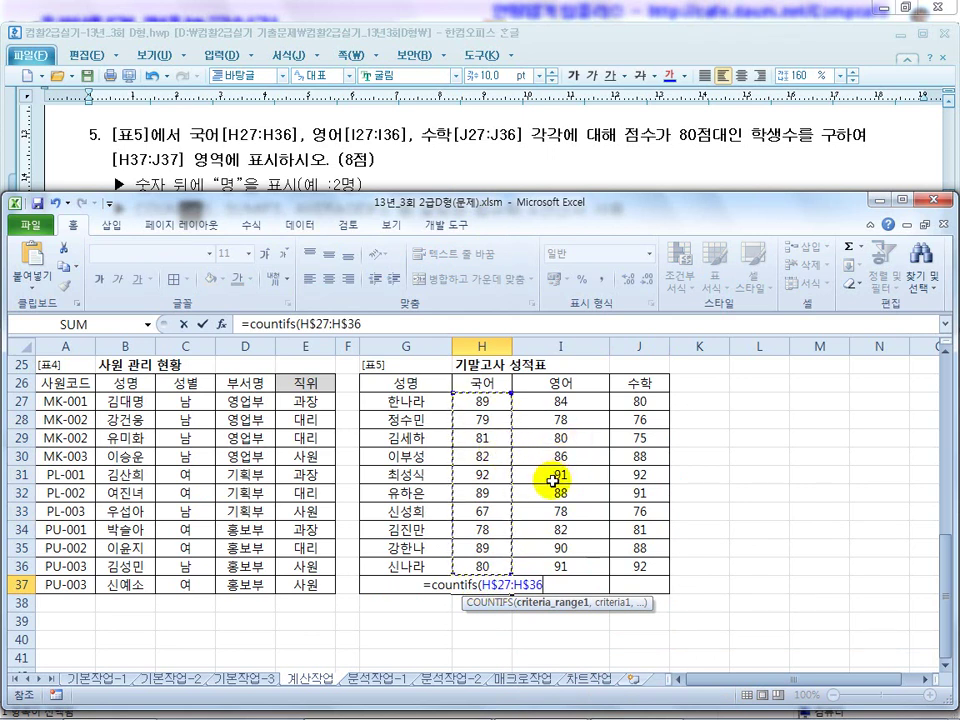
key("F4")
key("F4")
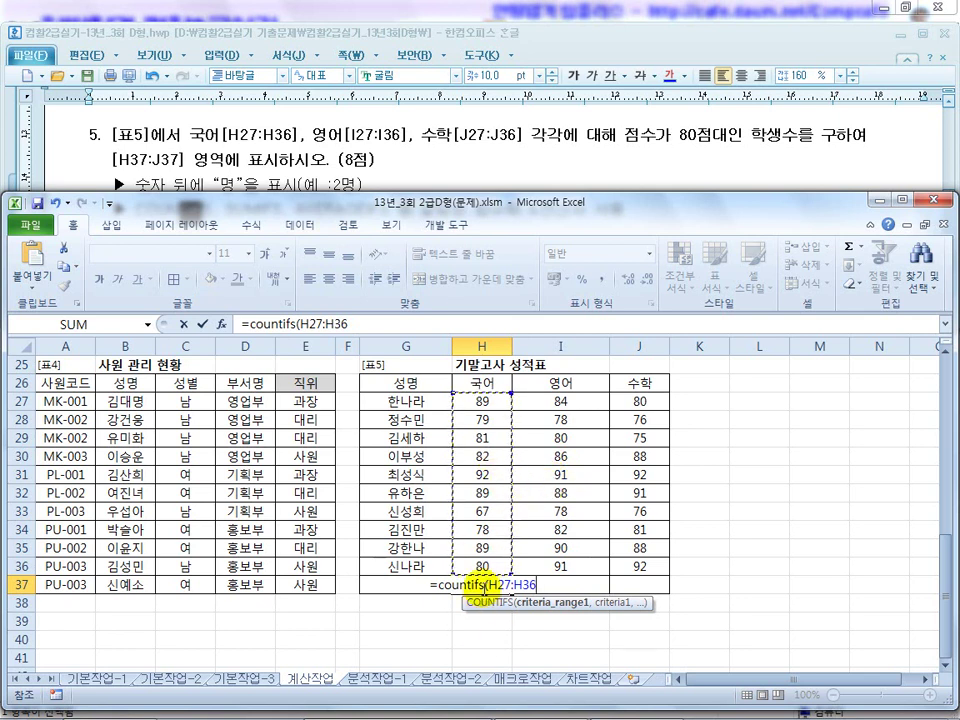
Add ">=80" as the first criterion of the COUNTIFS formula in H37
type(",\"\"")
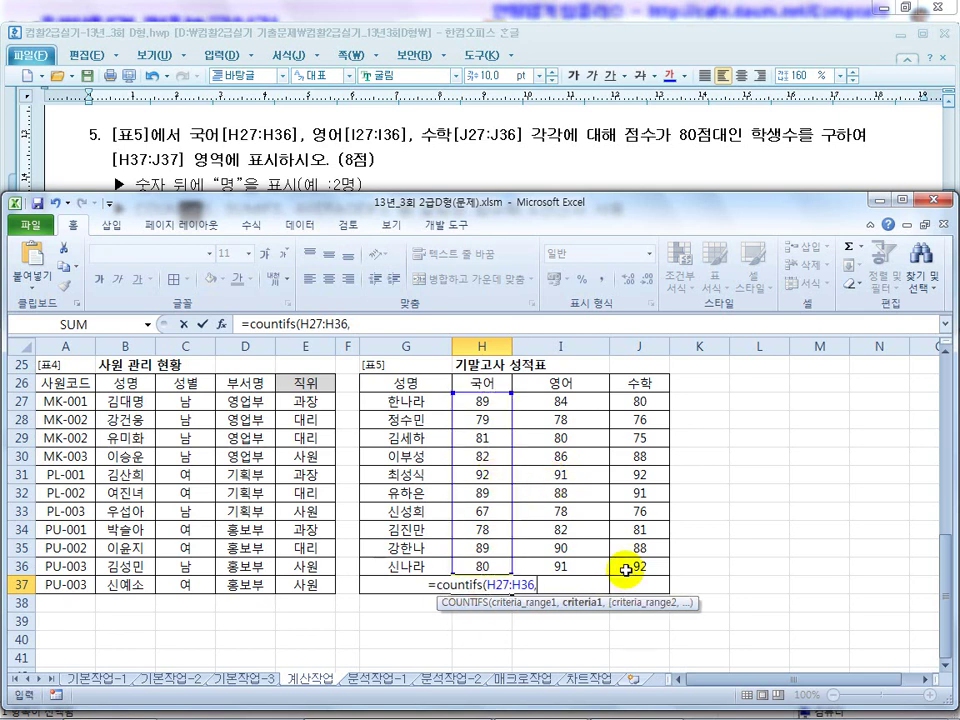
left_click(538, 584)
type(">=80")
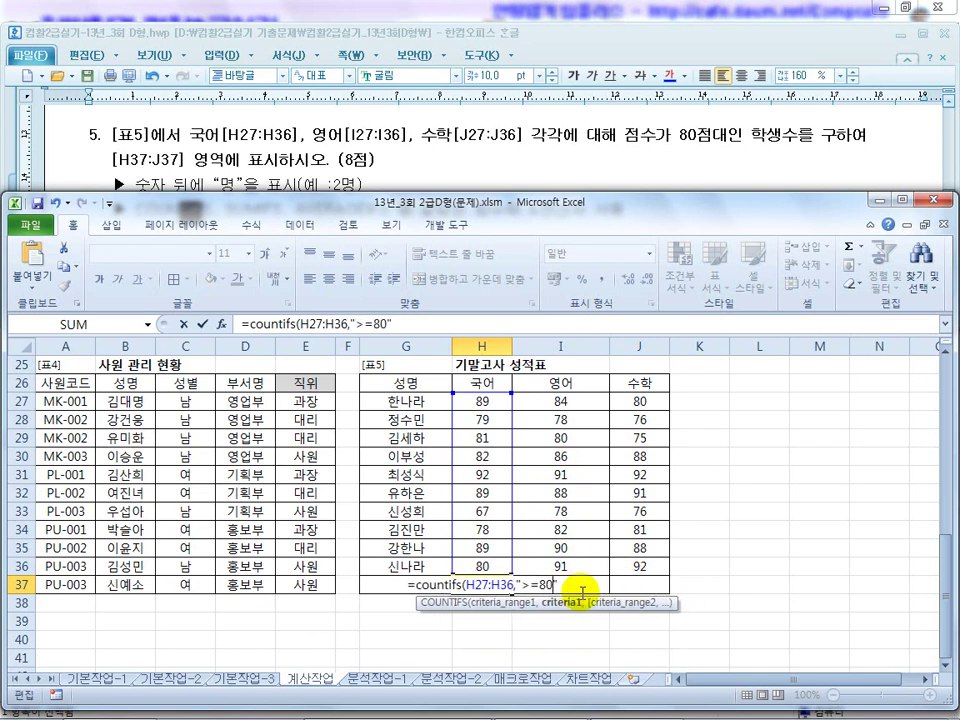
left_click(576, 592)
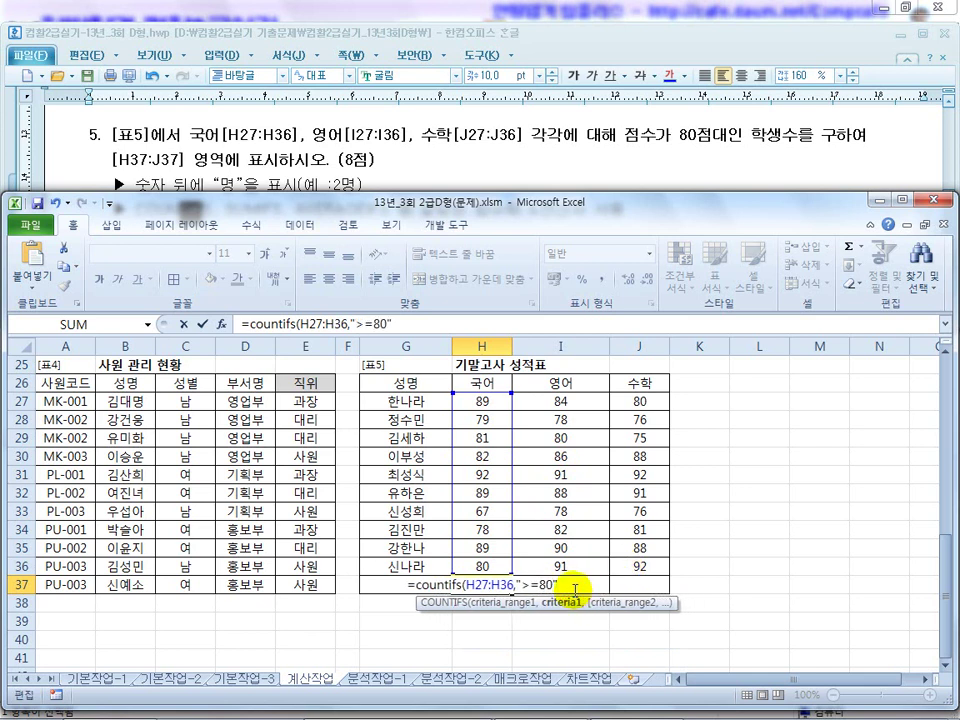
Add H27:H36 with the criterion "<90" as the second condition and complete the COUNTIFS formula in H37
type(",")
left_click_drag(480, 400, 476, 561)
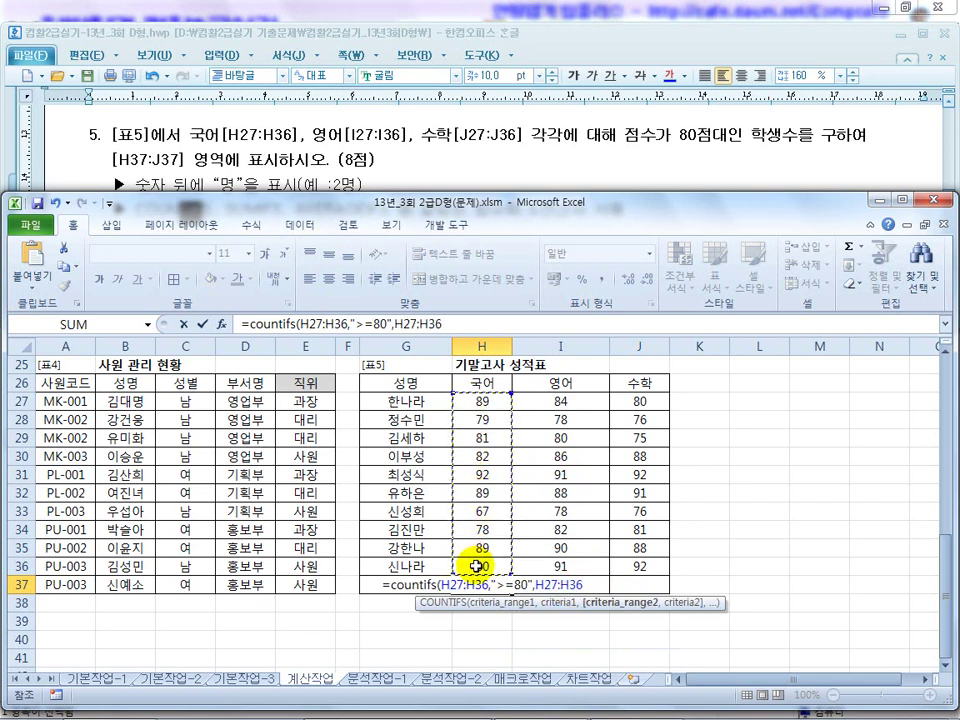
type(",\"<90")
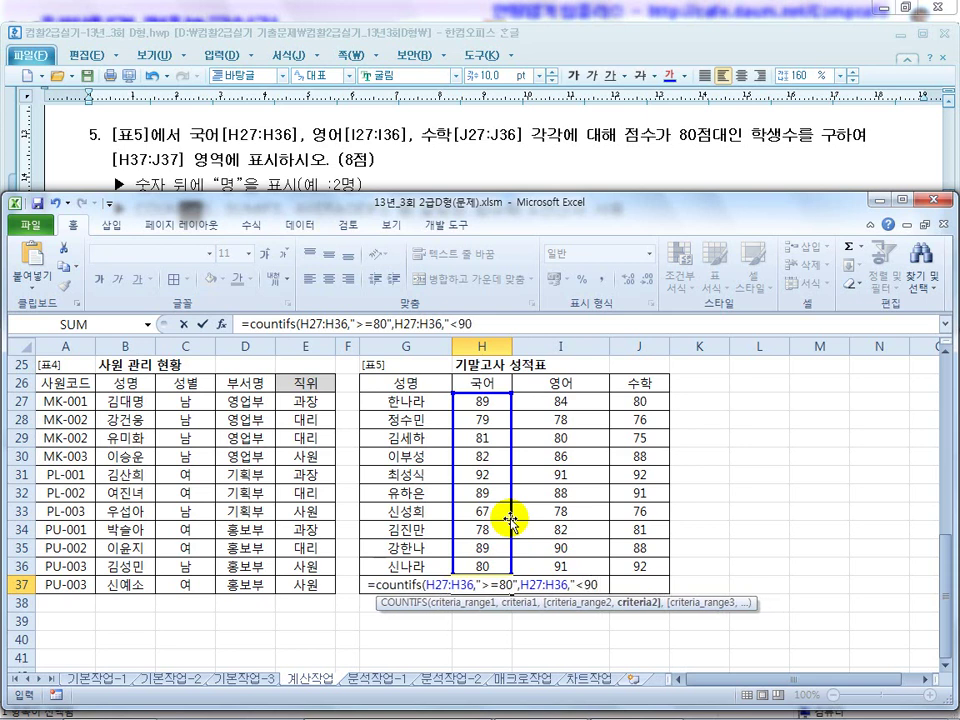
type("\"")
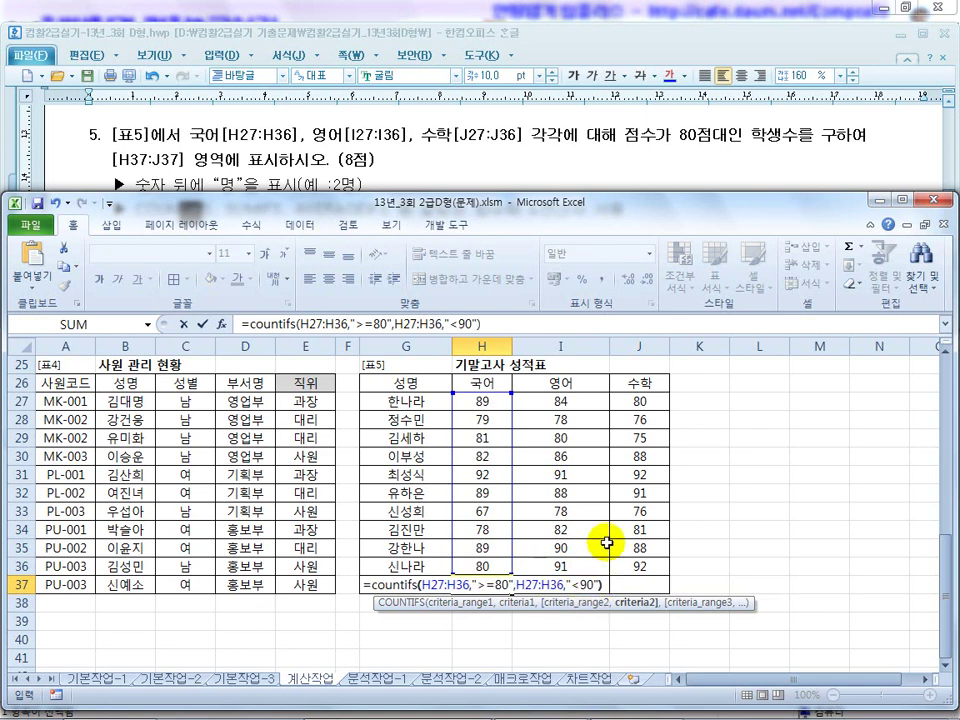
key("Return")
Fill the COUNTIFS formula from H37 across to J37 and check the copied formula in I37
left_click(497, 586)
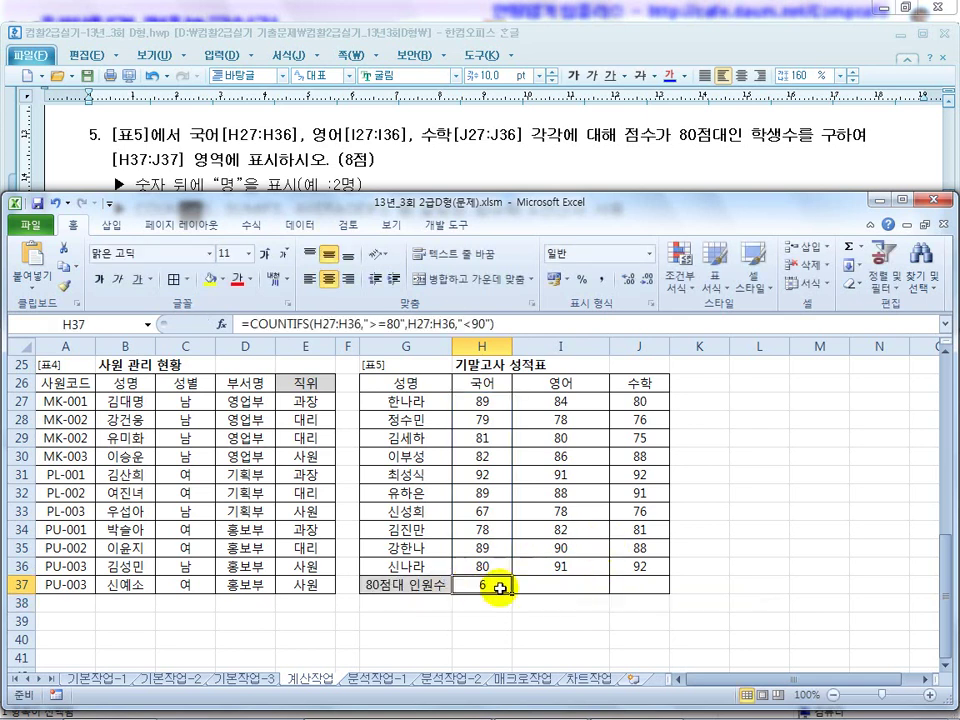
left_click_drag(512, 594, 650, 596)
left_click(490, 590)
left_click(563, 584)
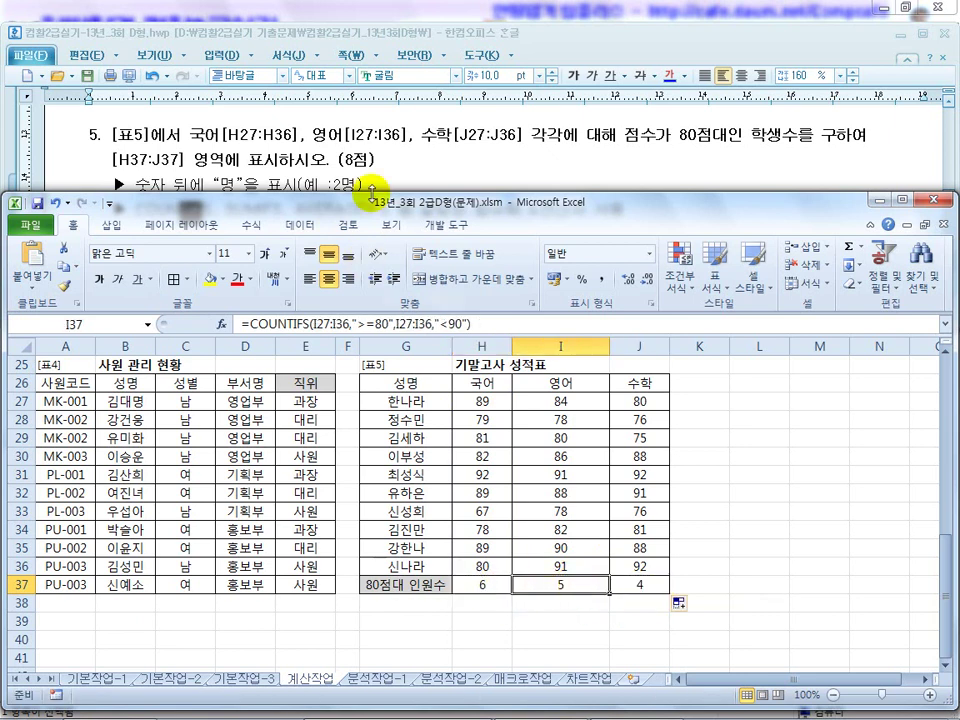
Check item 5's & operator requirement in the Hangul document, and append &"명" to the COUNTIFS formula in H37 in Excel
left_click(433, 181)
left_click_drag(530, 211, 588, 212)
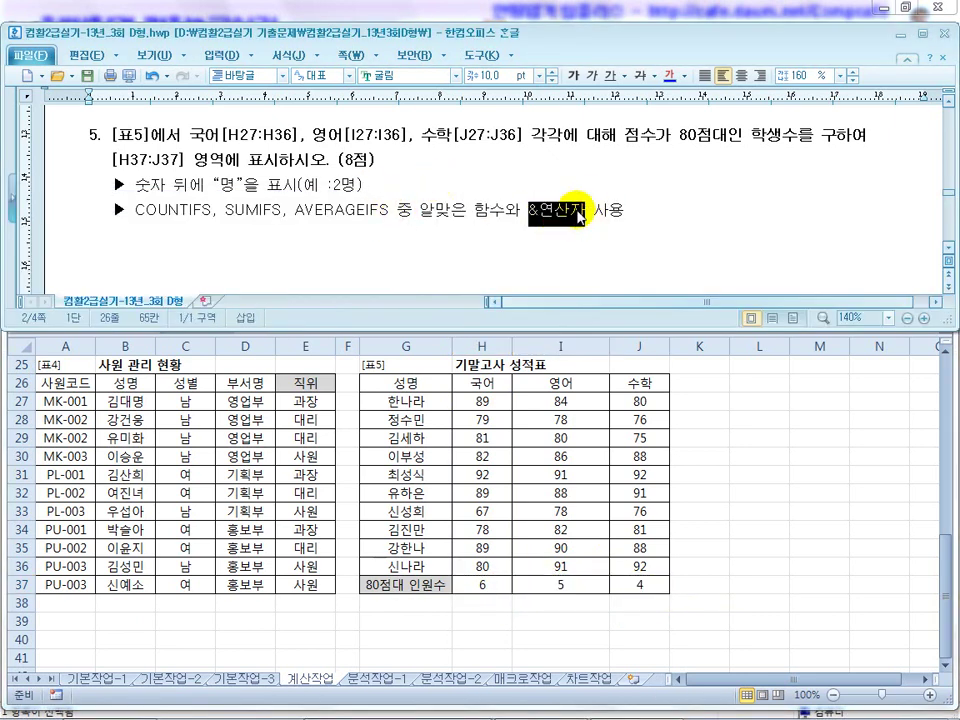
left_click(344, 186)
left_click(508, 591)
left_click(489, 583)
left_click(522, 328)
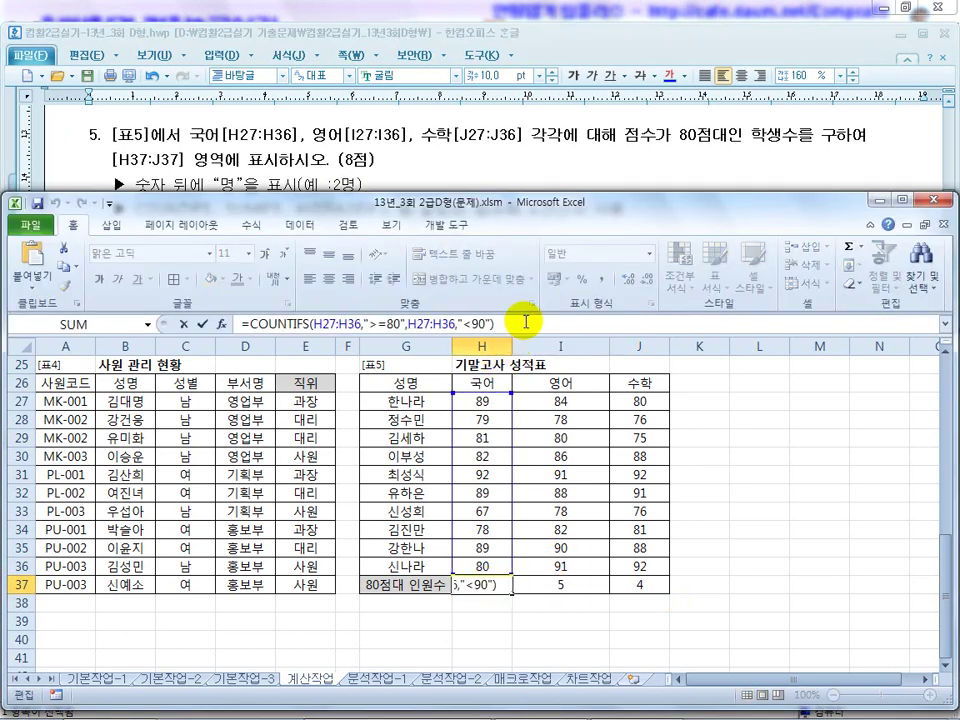
type("&\"명")
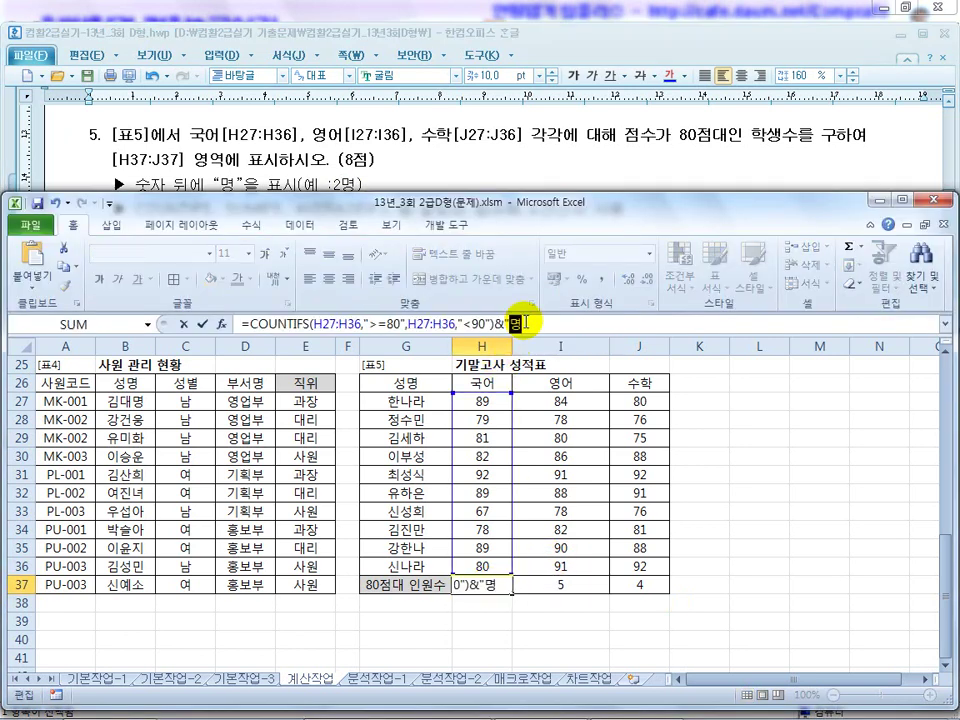
type("\"")
key("Return")
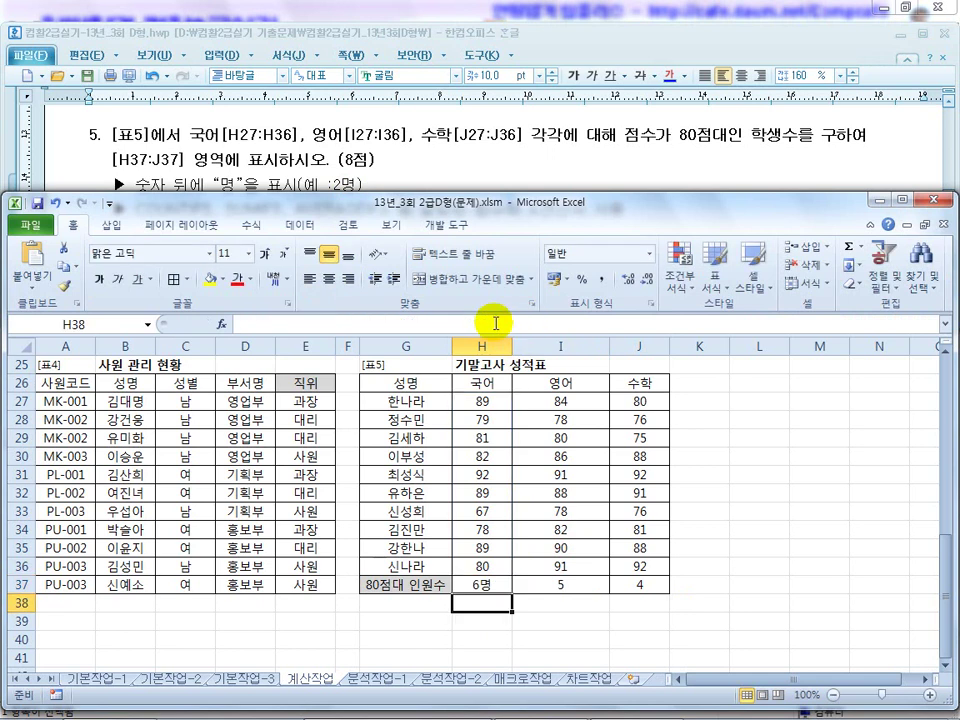
Fill the COUNTIFS formula with the 명 suffix from H37 across to J37
left_click(484, 594)
left_click_drag(510, 594, 647, 604)
left_click(603, 630)
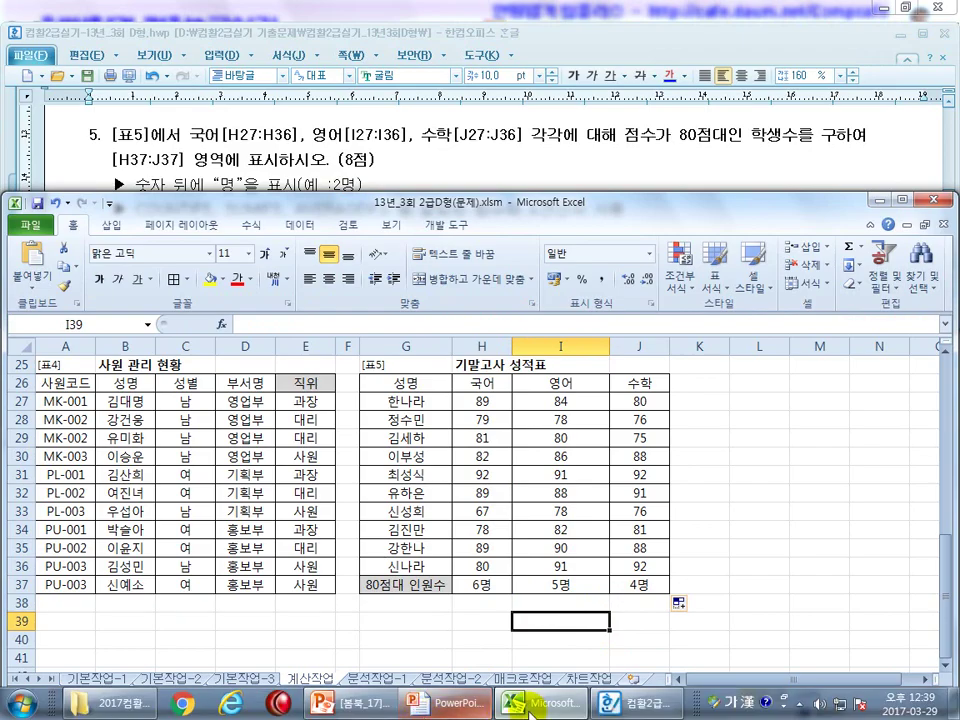
Open the solution slides in PowerPoint, and compare the COUNTIFS formula in H37 with the COUNTIF formula in H38 in Excel
left_click(460, 712)
left_click(390, 480)
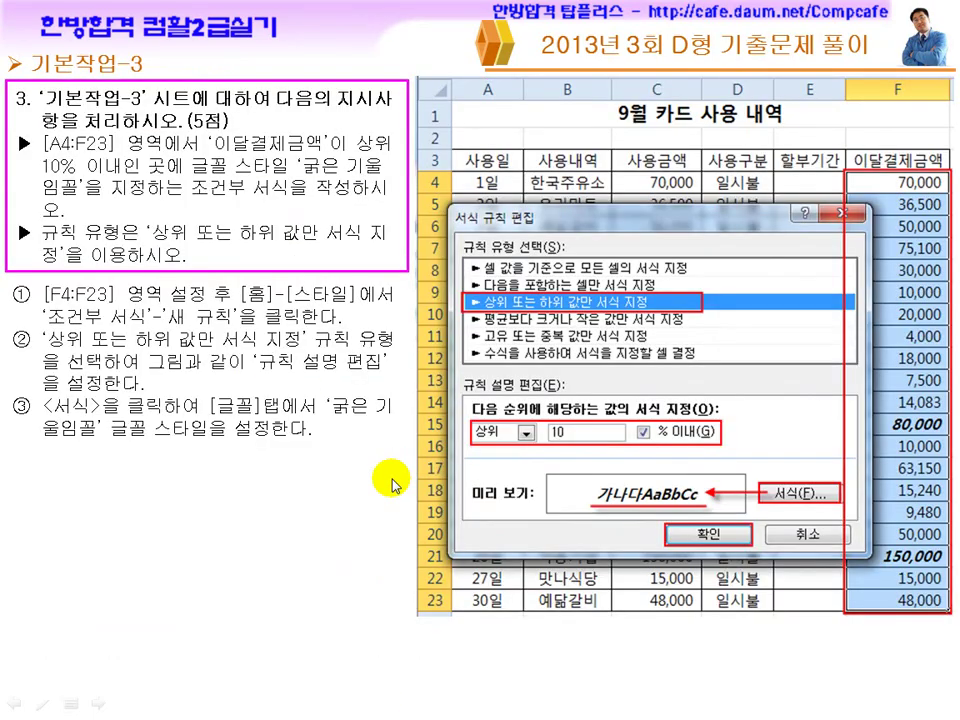
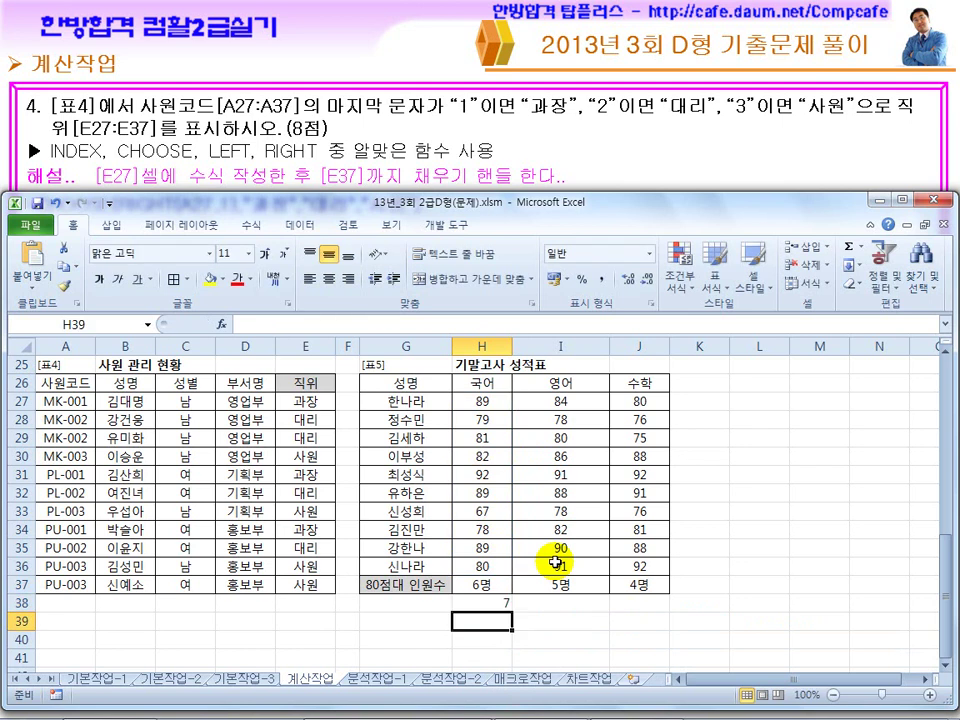
left_click(497, 598)
left_click(482, 583)
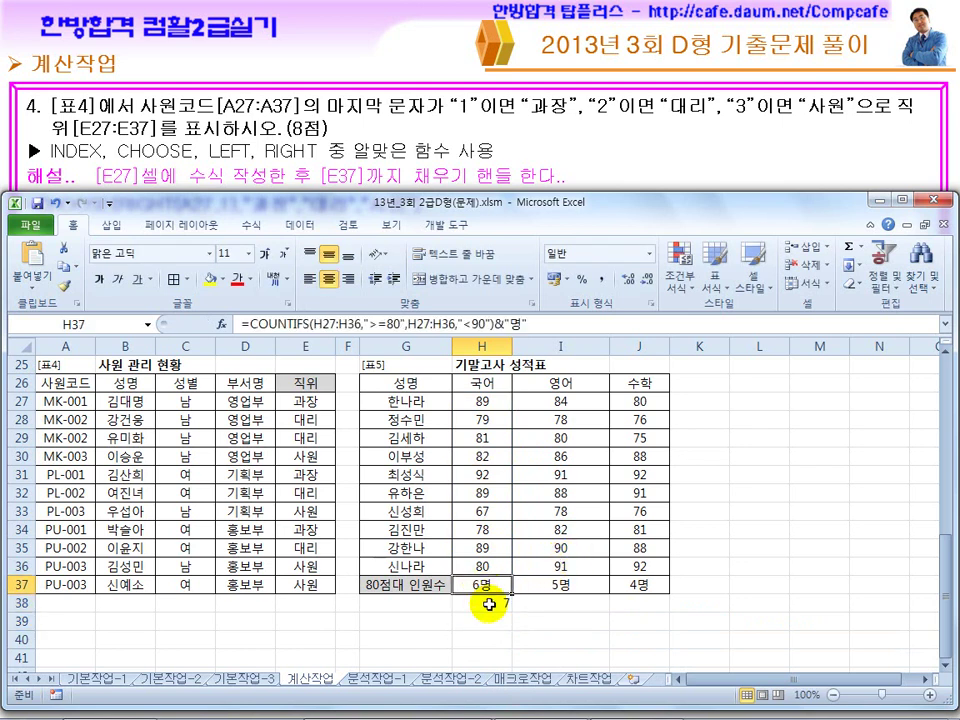
left_click(489, 603)
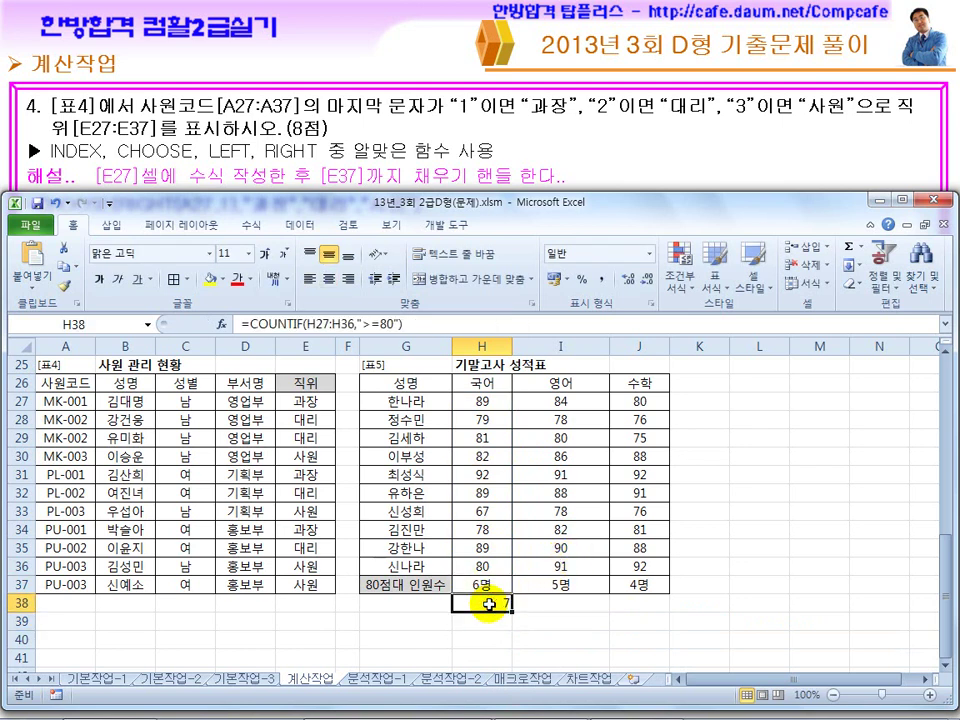
left_click(490, 475)
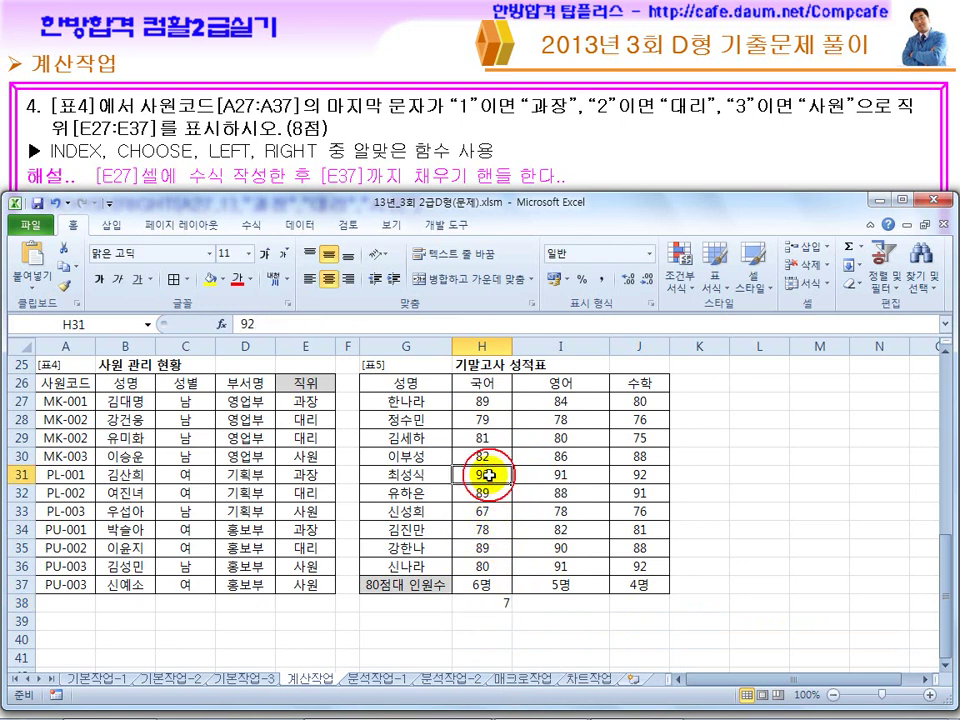
left_click(495, 604)
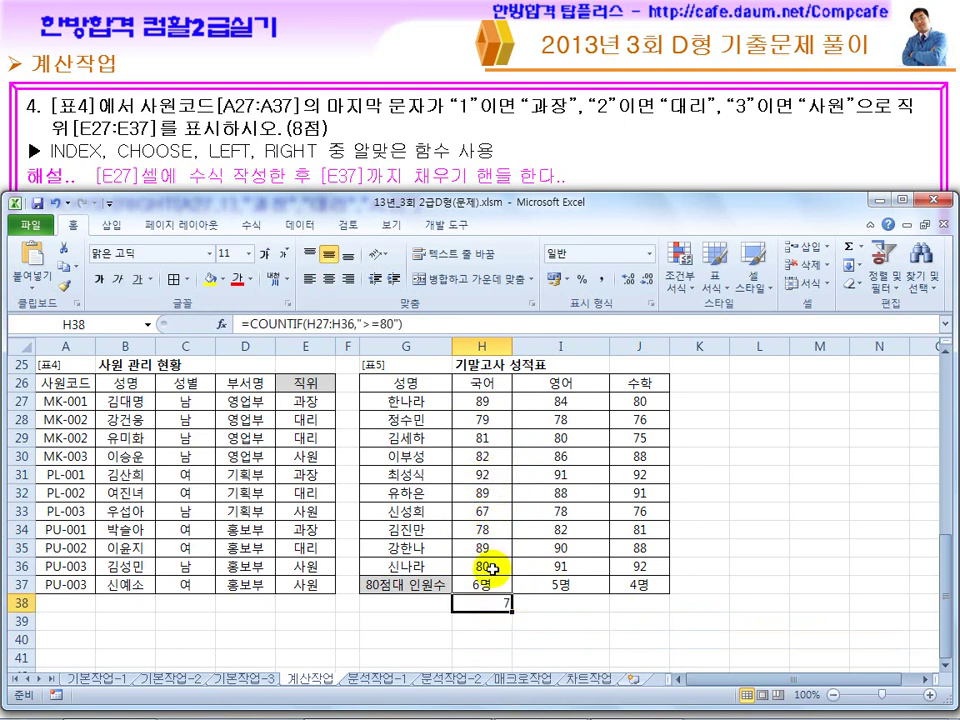
Extend the H38 formula by subtracting a copy of its COUNTIF with the criterion ">=90"
left_click(417, 323)
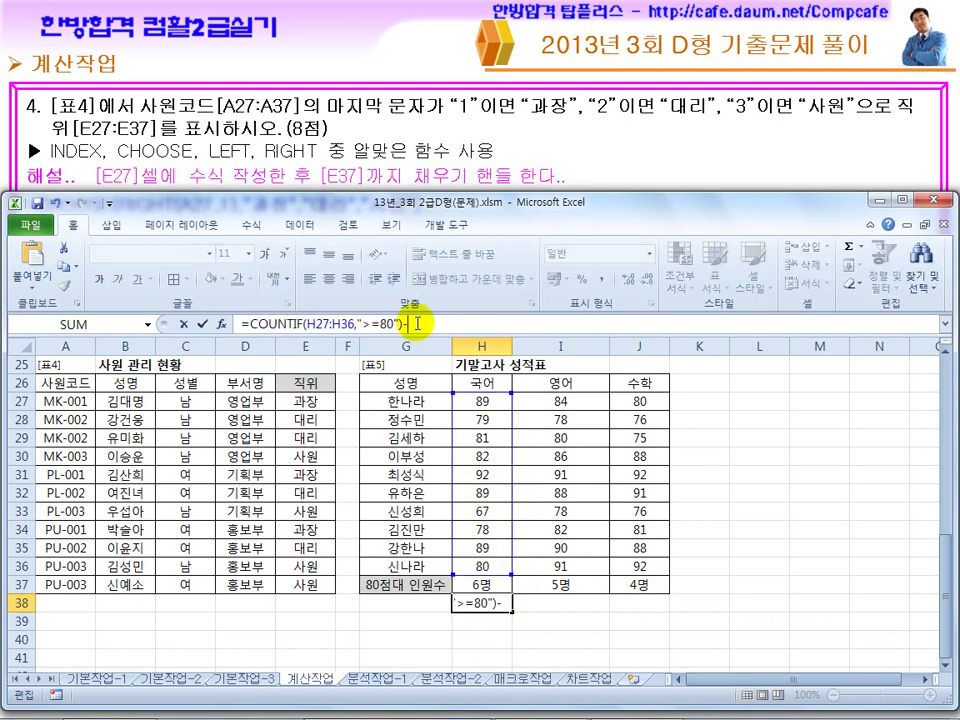
left_click_drag(405, 323, 253, 323)
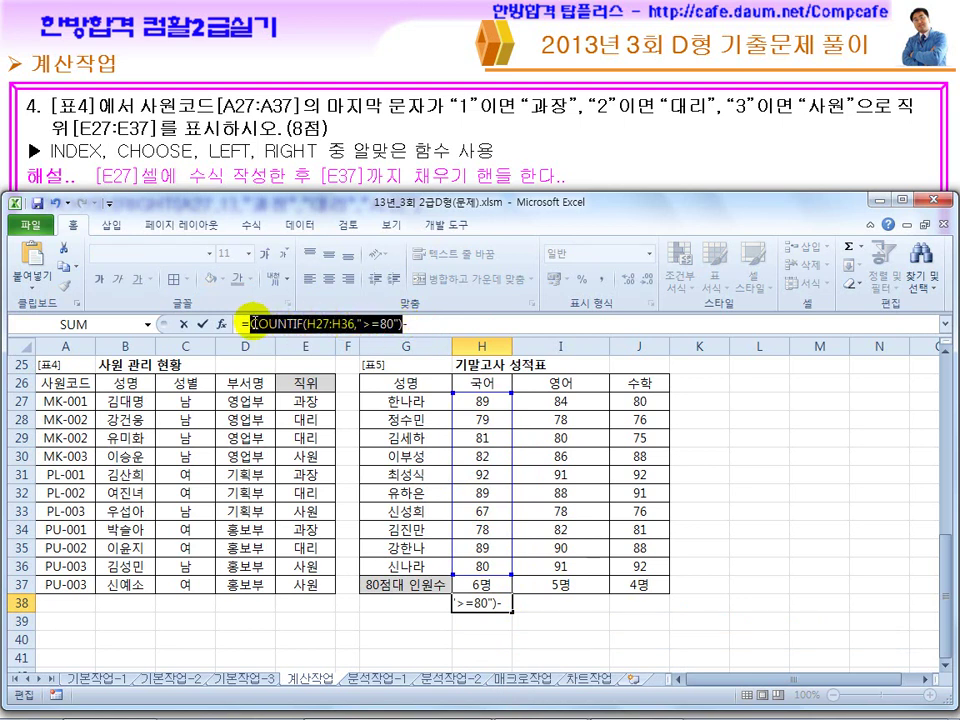
key("ctrl+c")
left_click(443, 324)
key("ctrl+v")
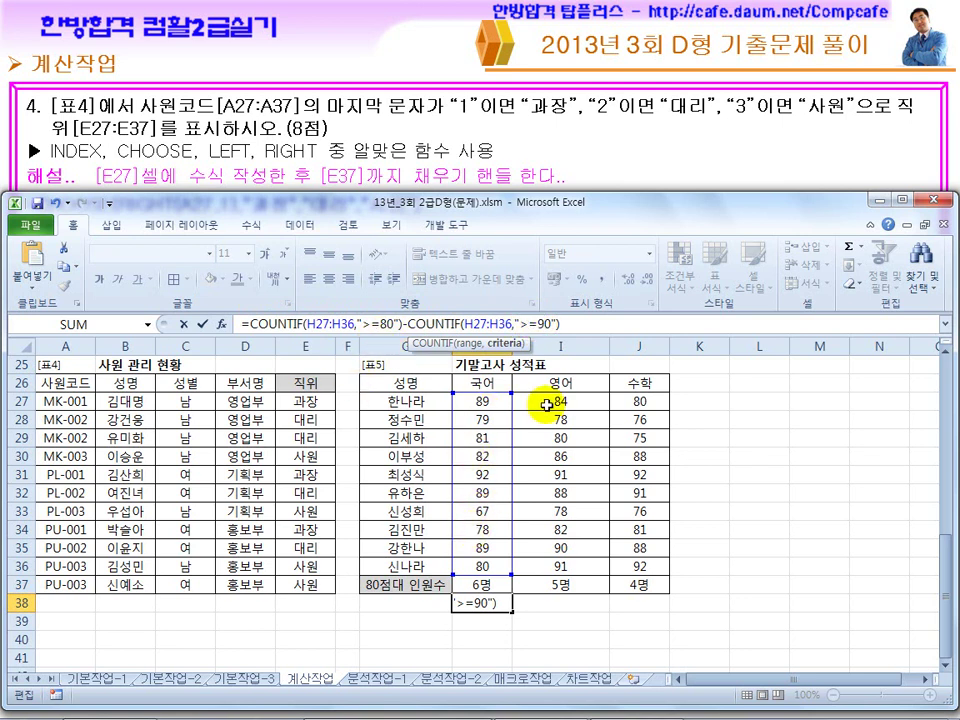
Append &"명" to the COUNTIF formula in H38 and fill it across to J38
left_click(572, 325)
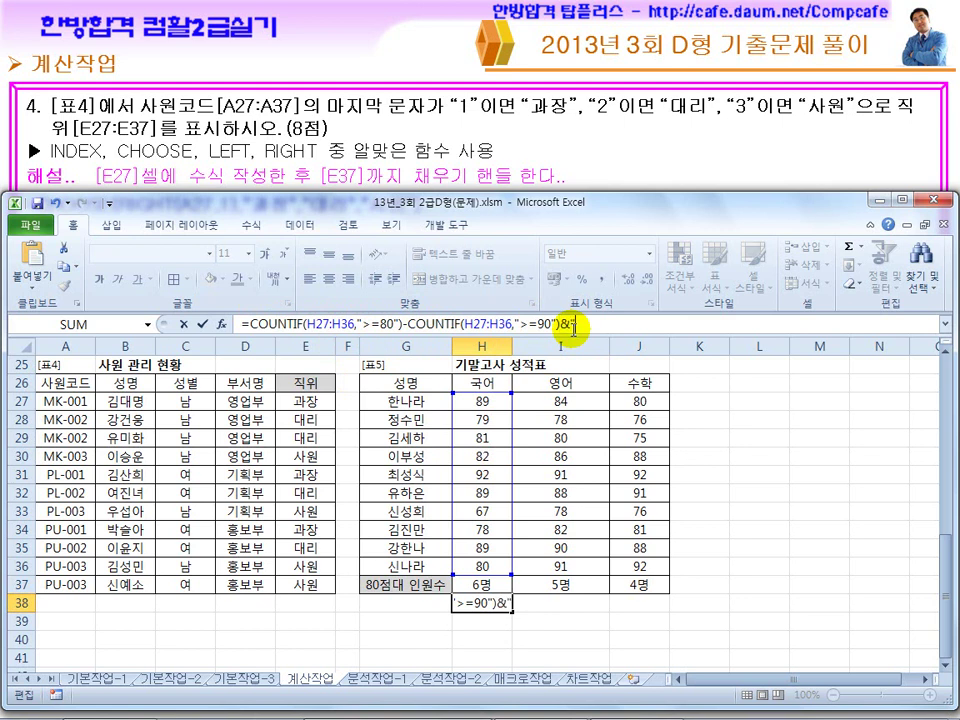
type("&\"명\"")
key("Return")
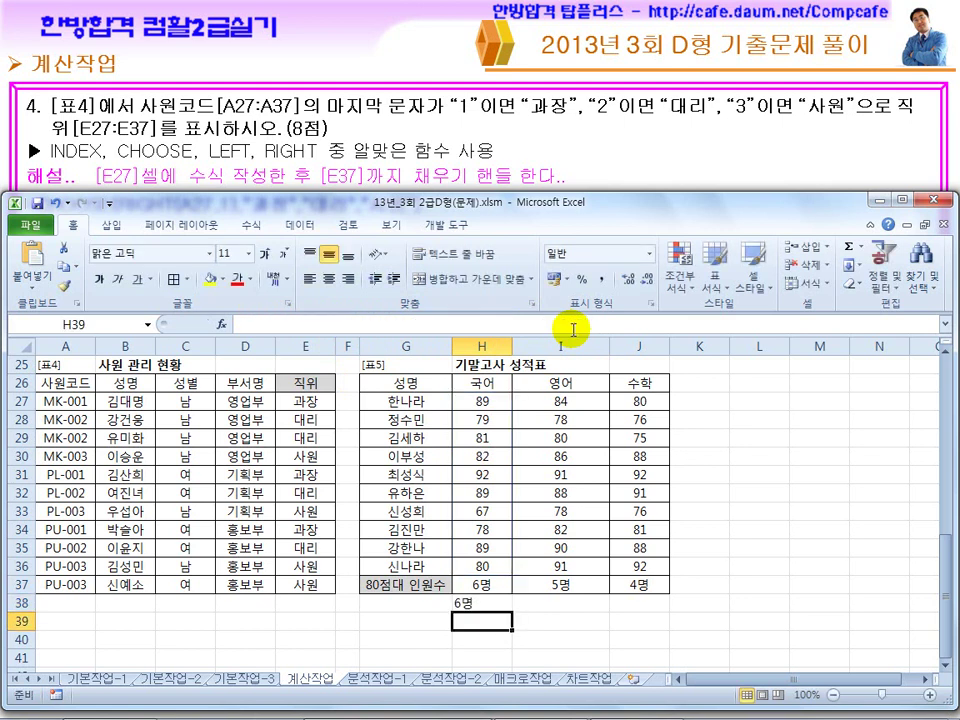
left_click(486, 603)
left_click_drag(510, 610, 645, 606)
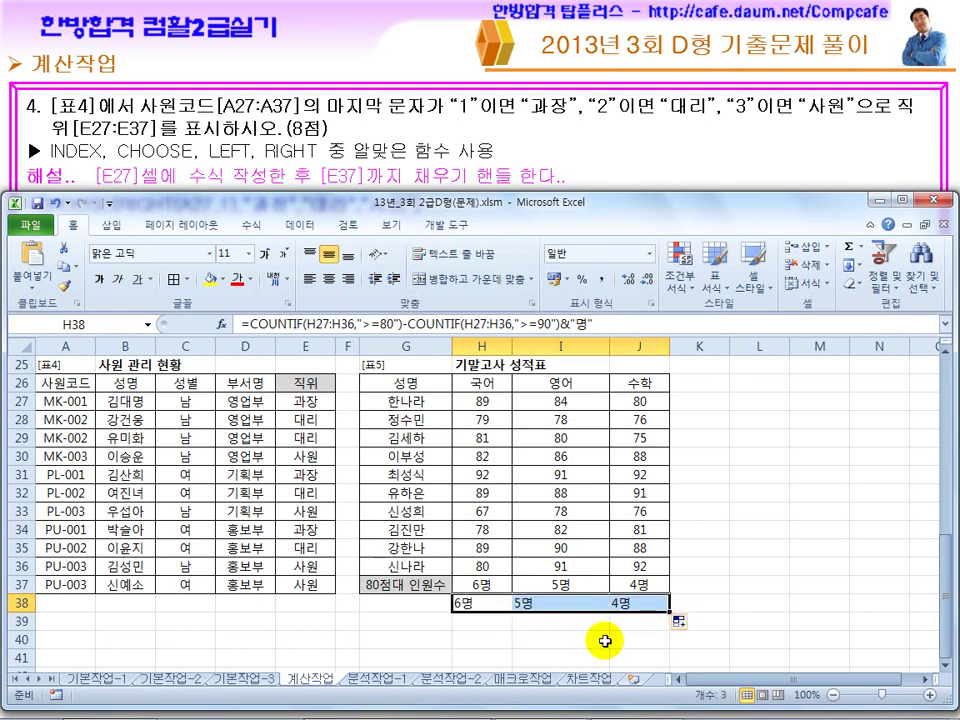
Review the model formulas for items 4 and 5, including the COUNTIF alternative, on the PowerPoint slide
left_click(444, 153)
left_click(444, 154)
scroll(441, 218, "up", 1)
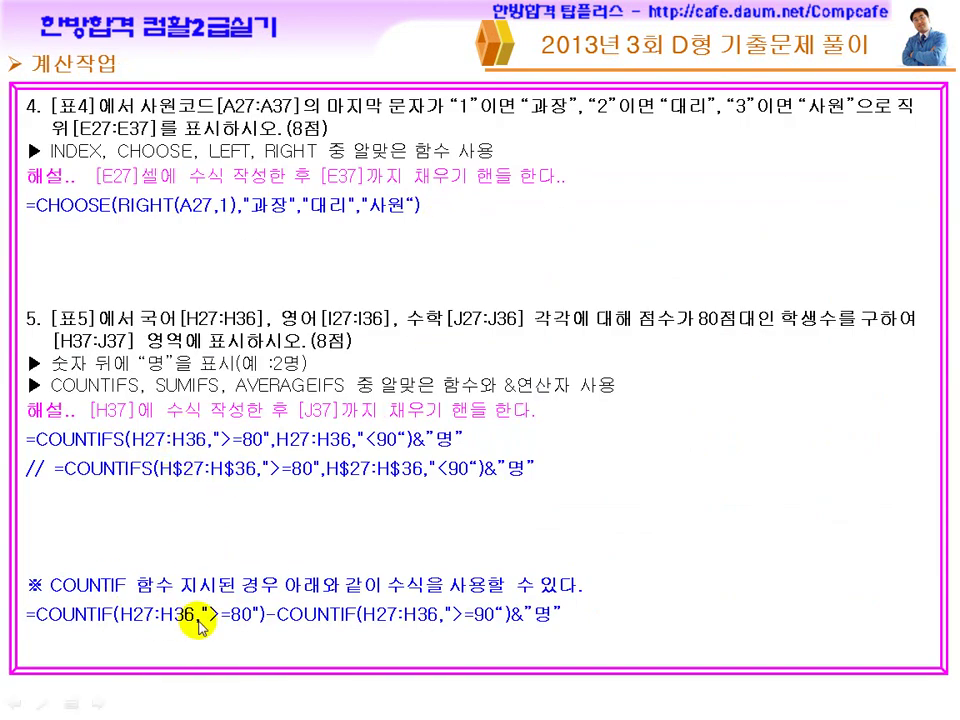
Switch back to Excel and clear the trial COUNTIF formulas in H38:J38
key("super")
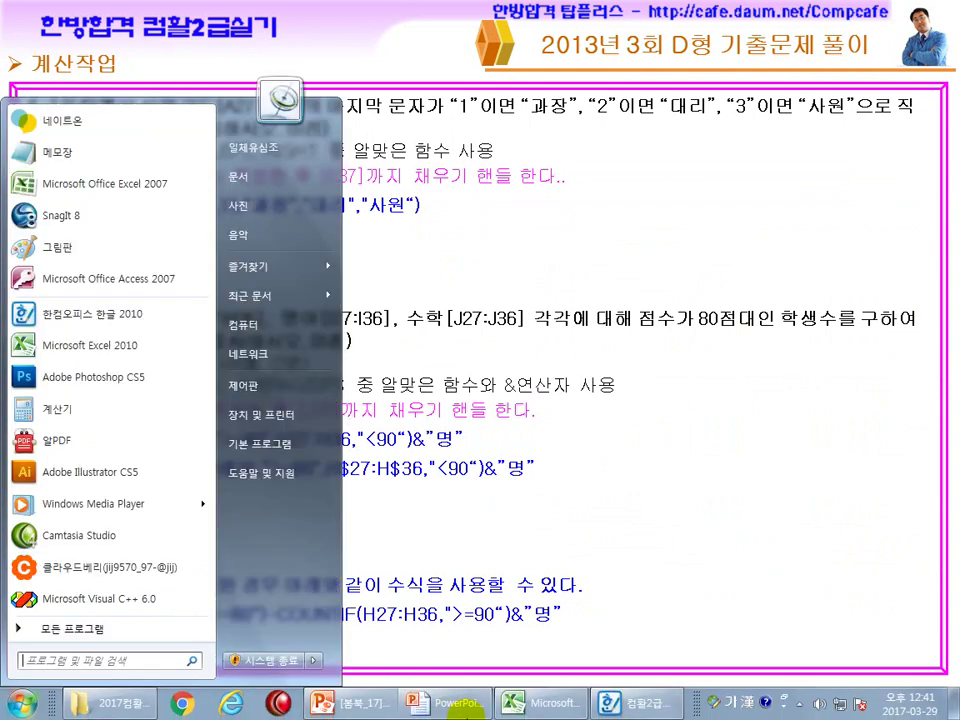
left_click(540, 702)
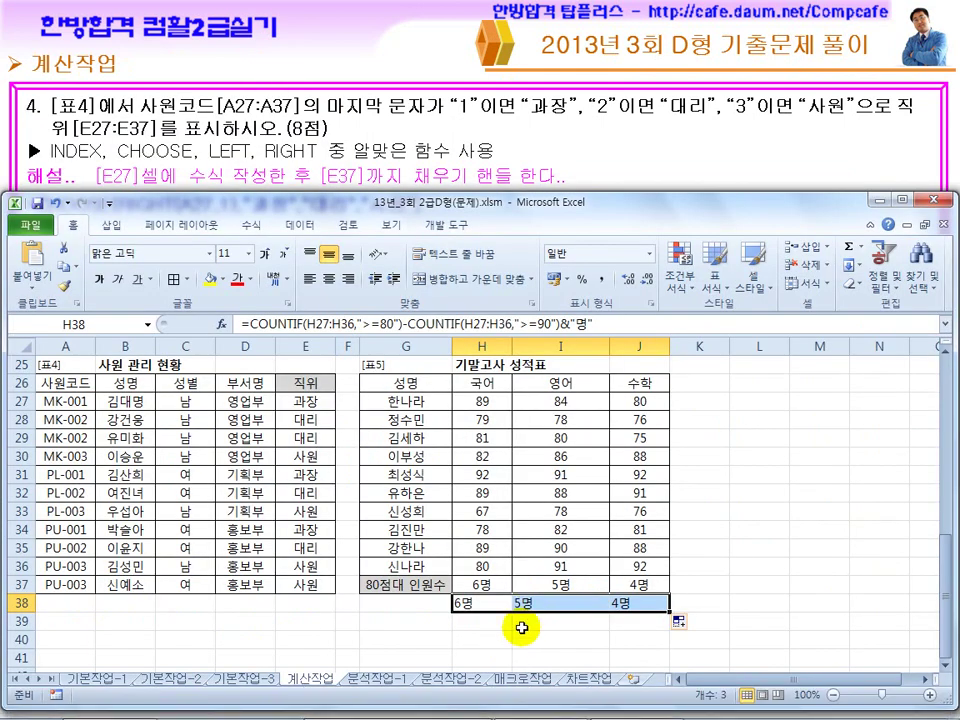
key("Delete")
Open the 분석작업-1 sheet, and read its subtotal and 지역 sorting instructions in the Hangul document
left_click(375, 680)
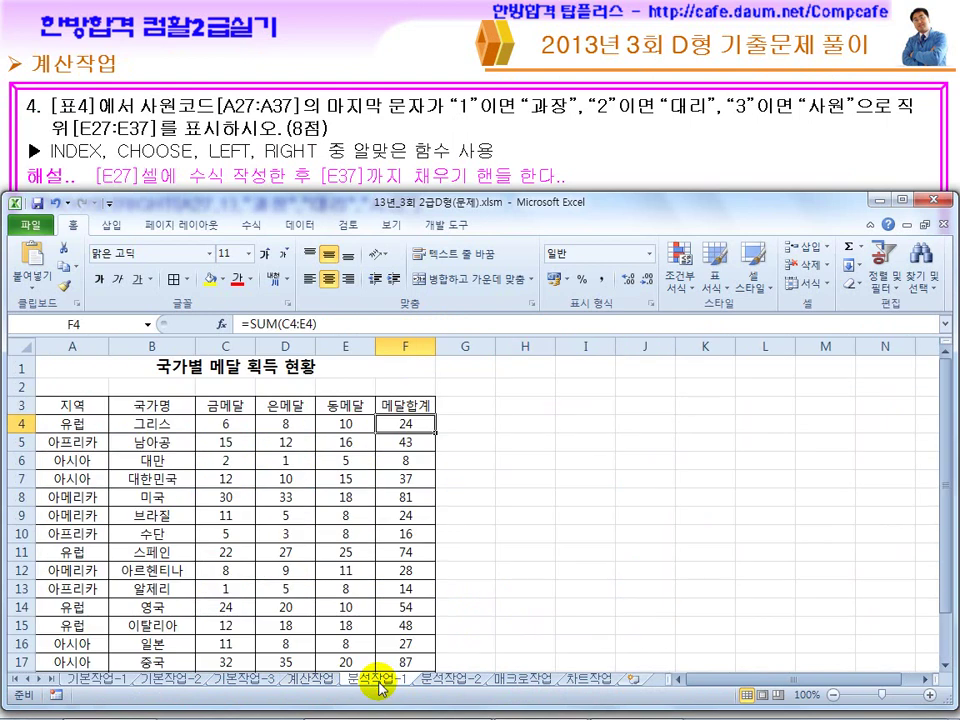
left_click(603, 706)
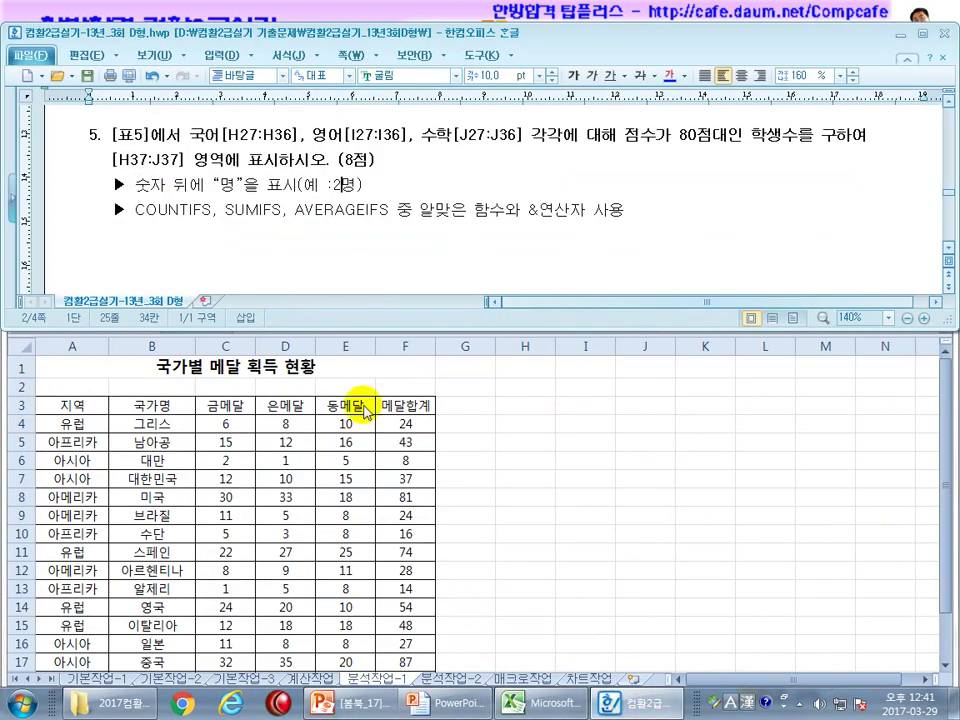
scroll(327, 240, "down", 5)
scroll(327, 240, "up", 1)
scroll(335, 242, "down", 1)
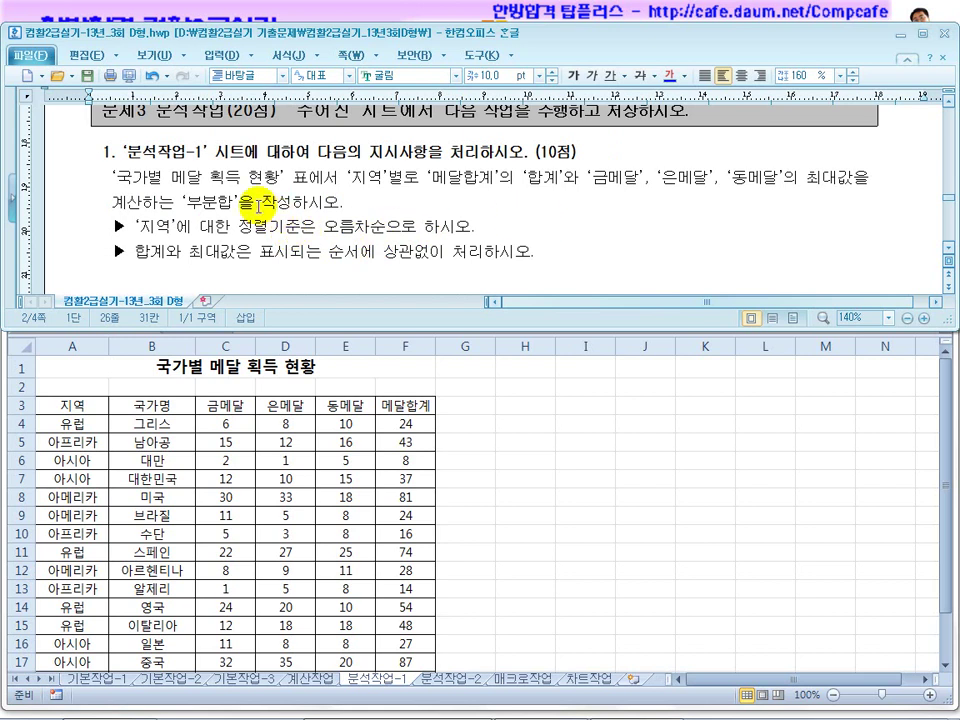
left_click_drag(262, 205, 188, 205)
left_click_drag(425, 180, 347, 178)
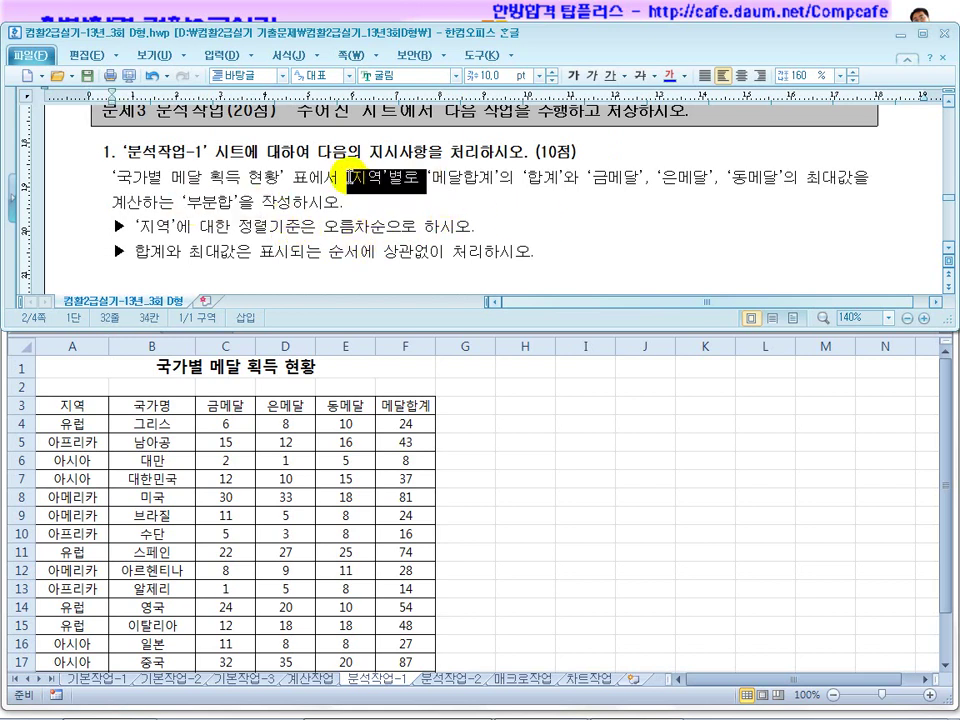
left_click_drag(177, 228, 448, 225)
left_click_drag(424, 178, 335, 177)
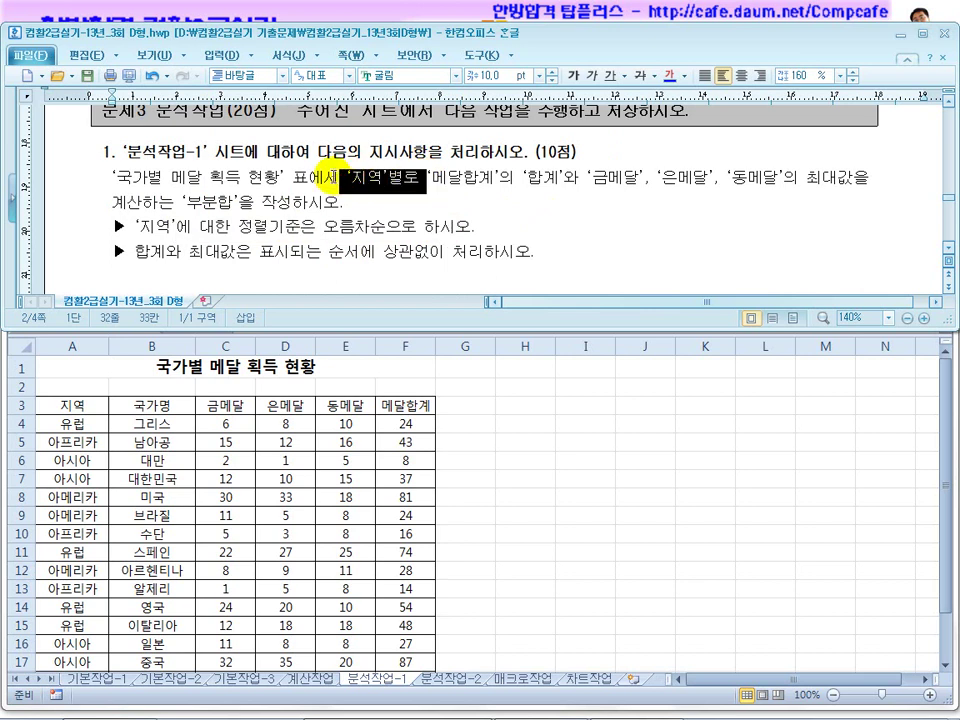
In Excel, sort the medal table in ascending order by 지역 and check the grouped regions
left_click(281, 453)
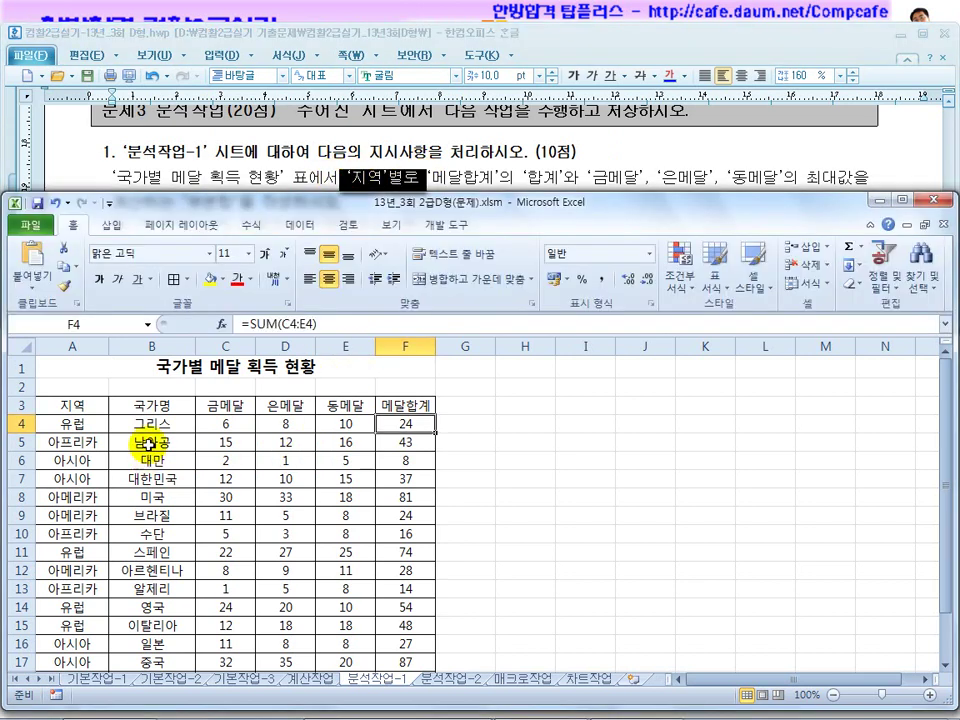
left_click(72, 405)
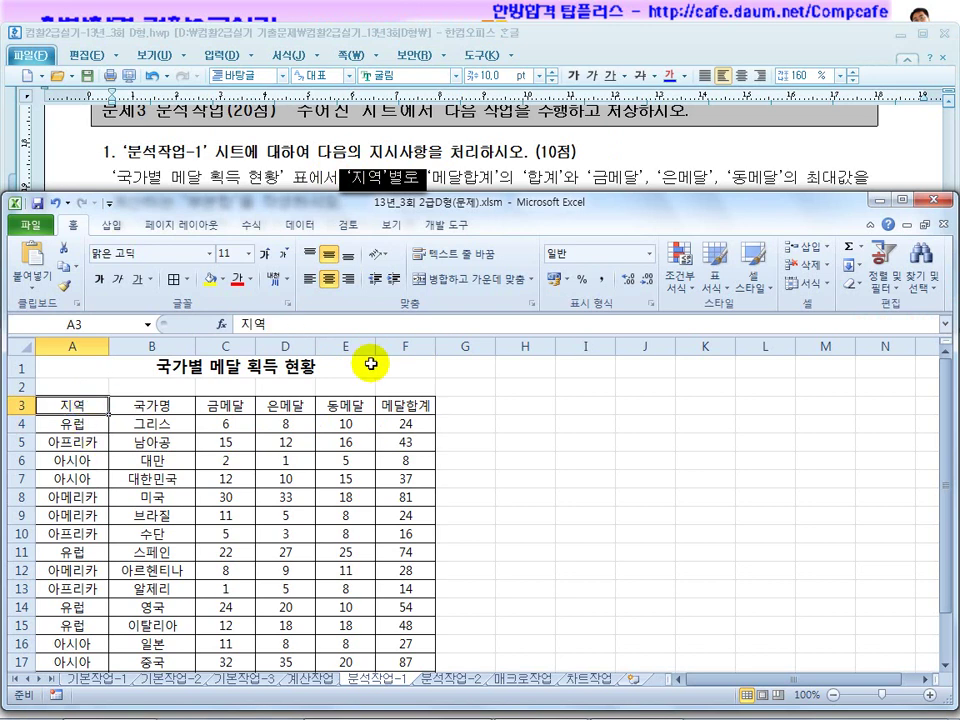
left_click(302, 224)
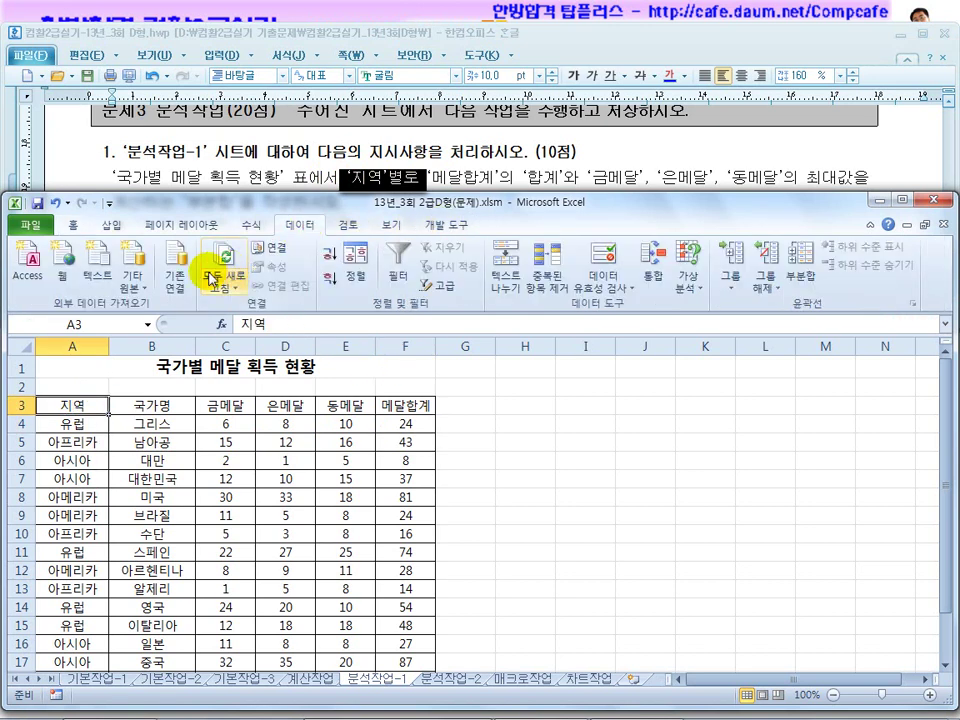
left_click(329, 258)
left_click_drag(81, 422, 75, 478)
left_click(79, 515)
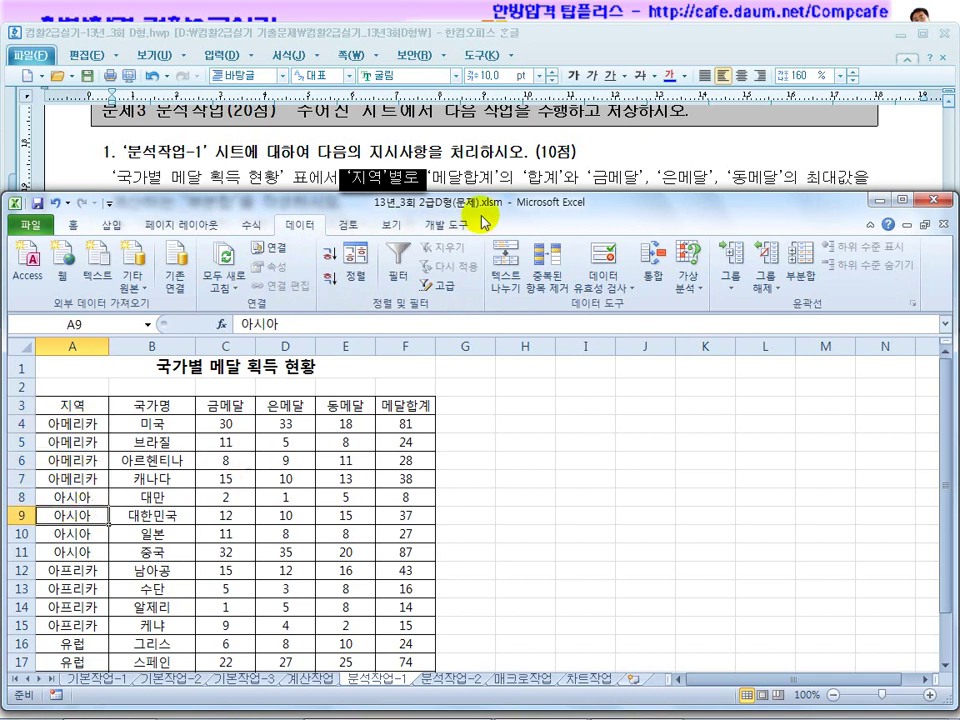
Check in the Hangul document which medal fields require 합계 and 최대값, and return to the Excel sheet
left_click(502, 177)
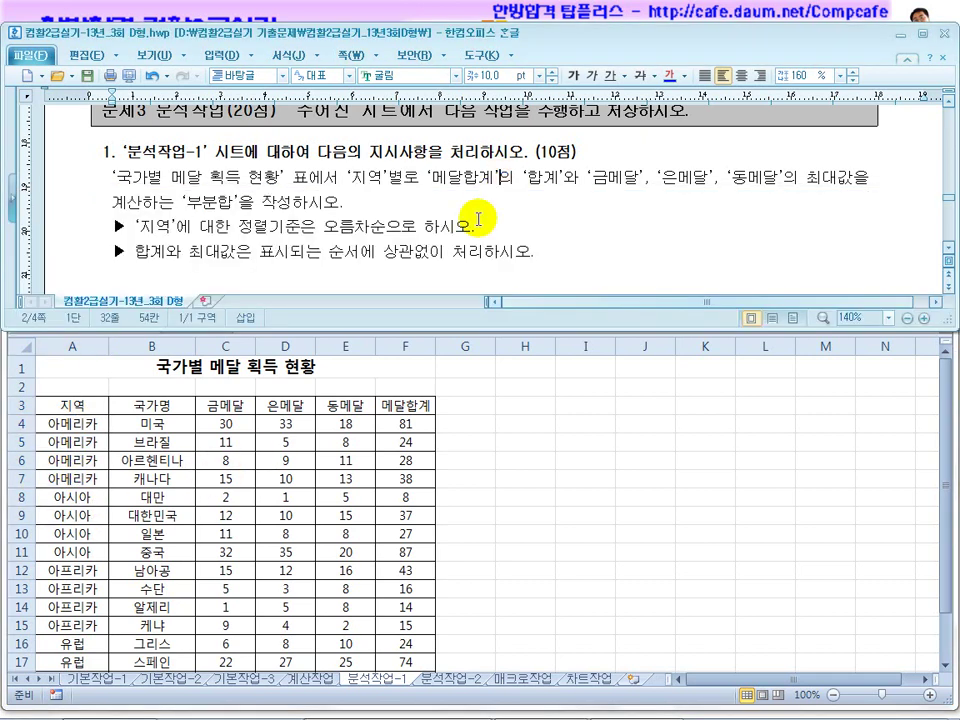
left_click(948, 247)
left_click(948, 247)
left_click(364, 503)
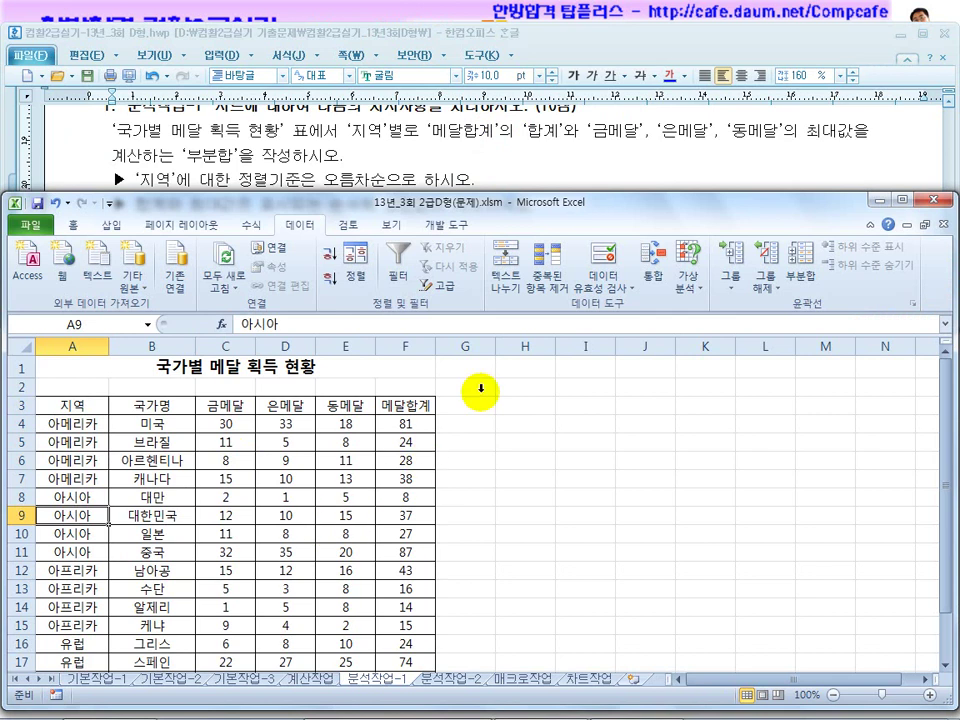
Add a subtotal grouped by 지역 using 합계 on 메달합계, and check the 아메리카 summary formula
left_click(291, 479)
left_click(508, 482)
left_click(262, 533)
left_click(799, 270)
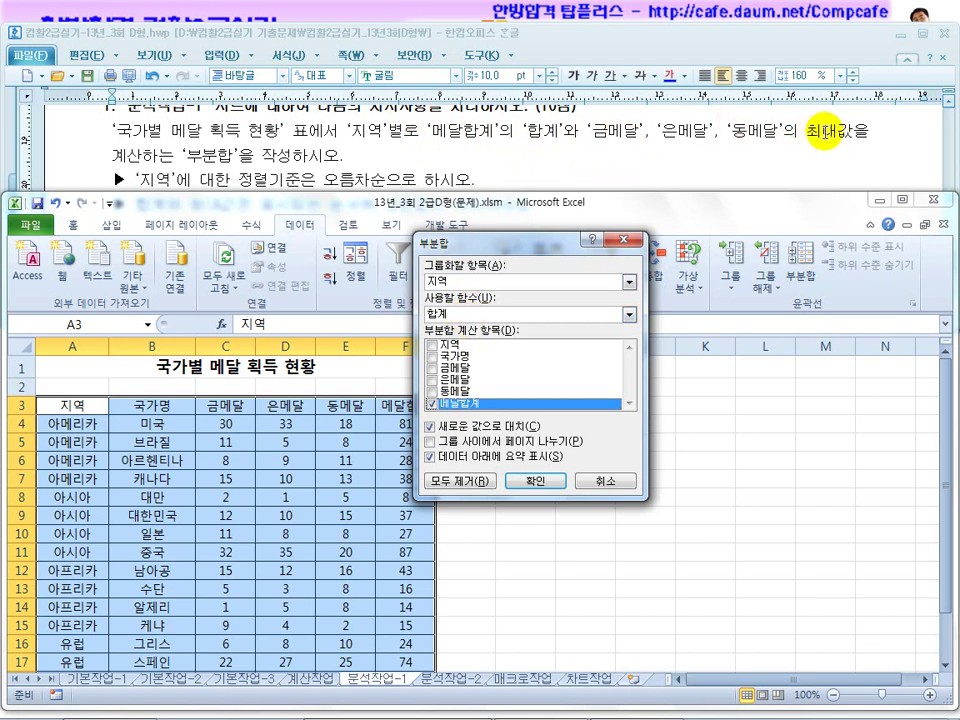
left_click_drag(821, 148, 835, 144)
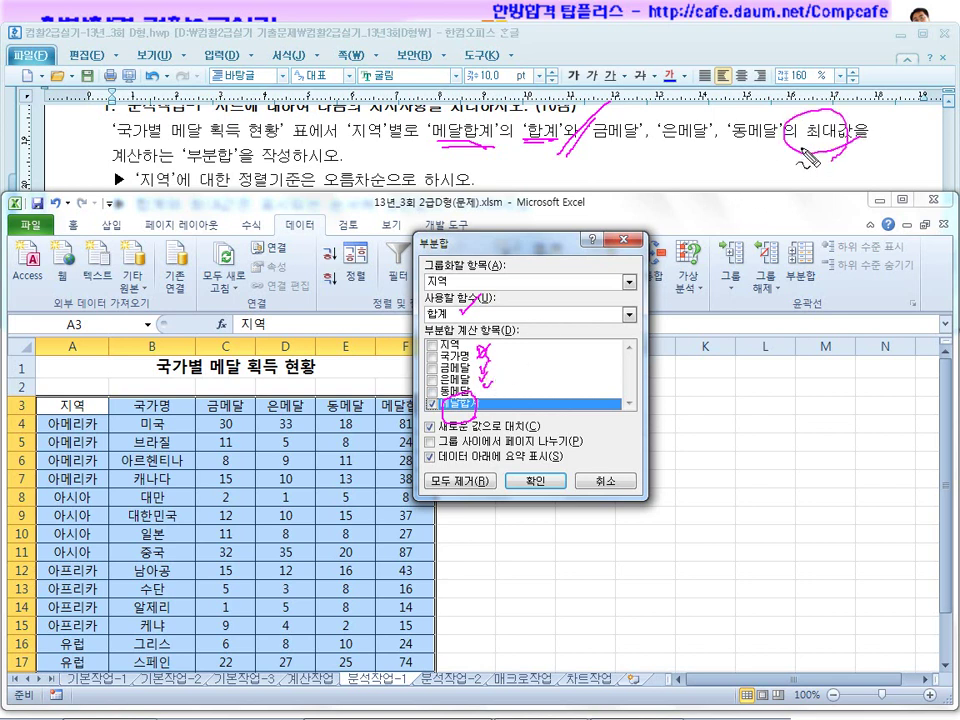
key("Escape")
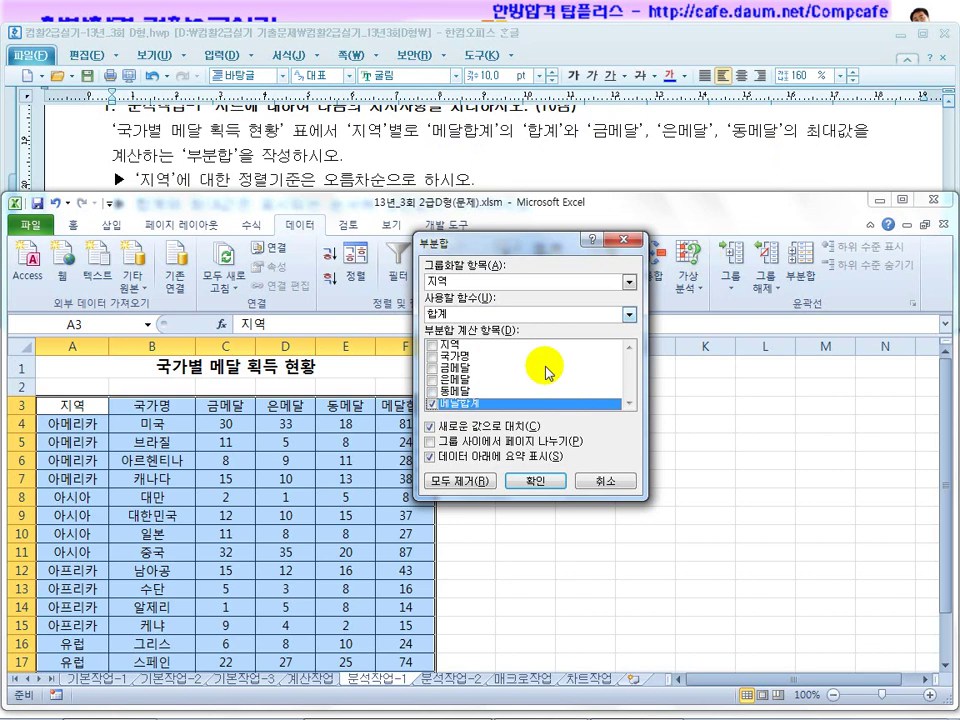
left_click(540, 482)
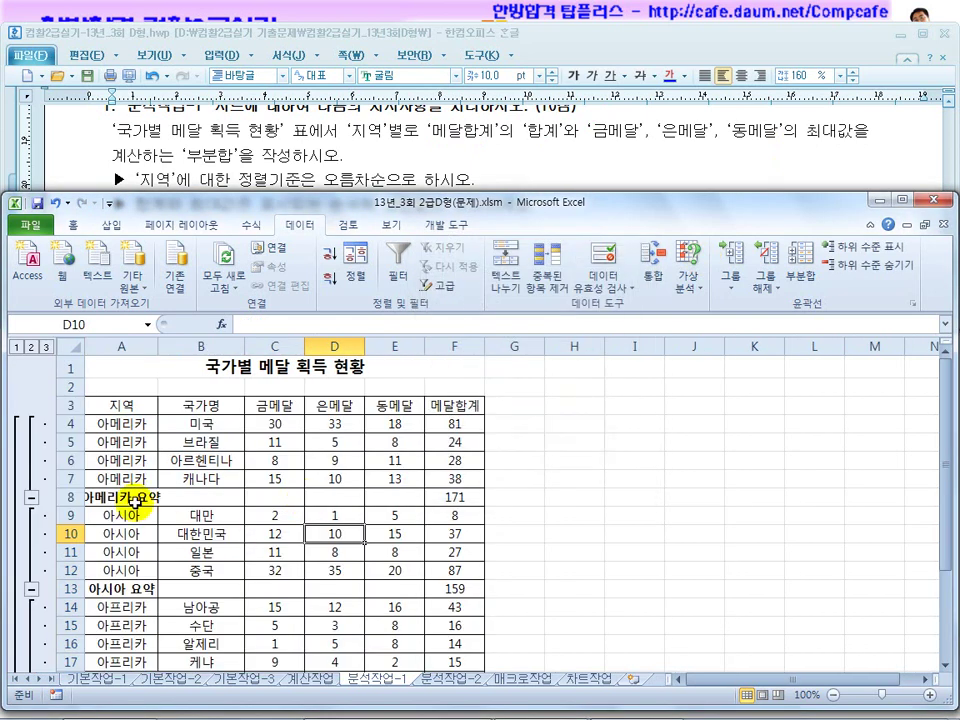
left_click(110, 497)
left_click(441, 499)
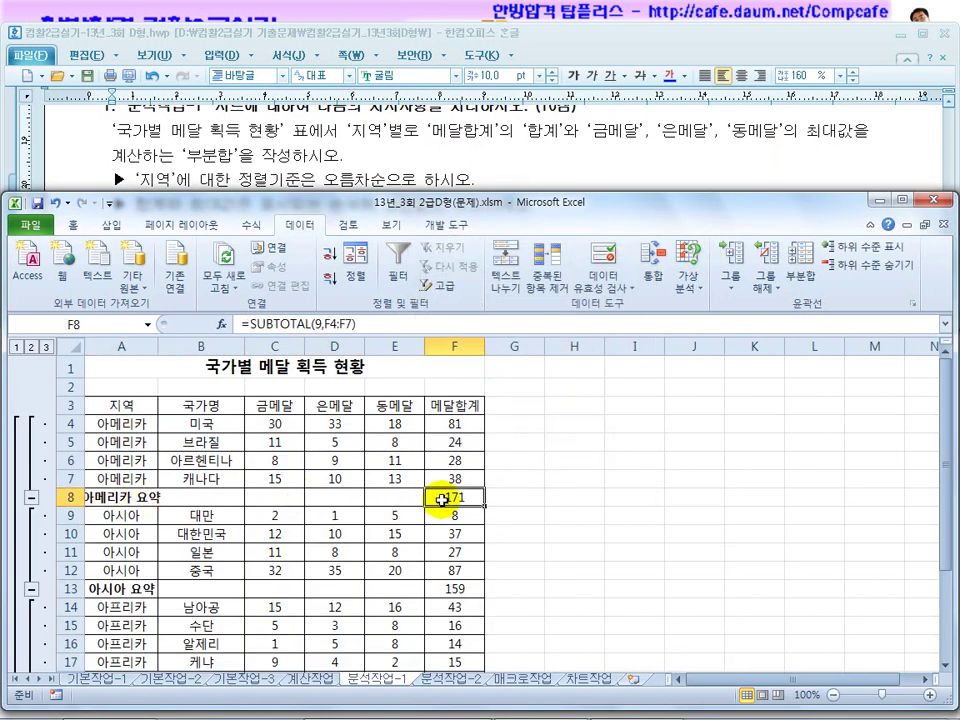
Add a 최대값 subtotal by 지역 for 금메달, 은메달 and 동메달 without replacing the existing subtotals
left_click(801, 266)
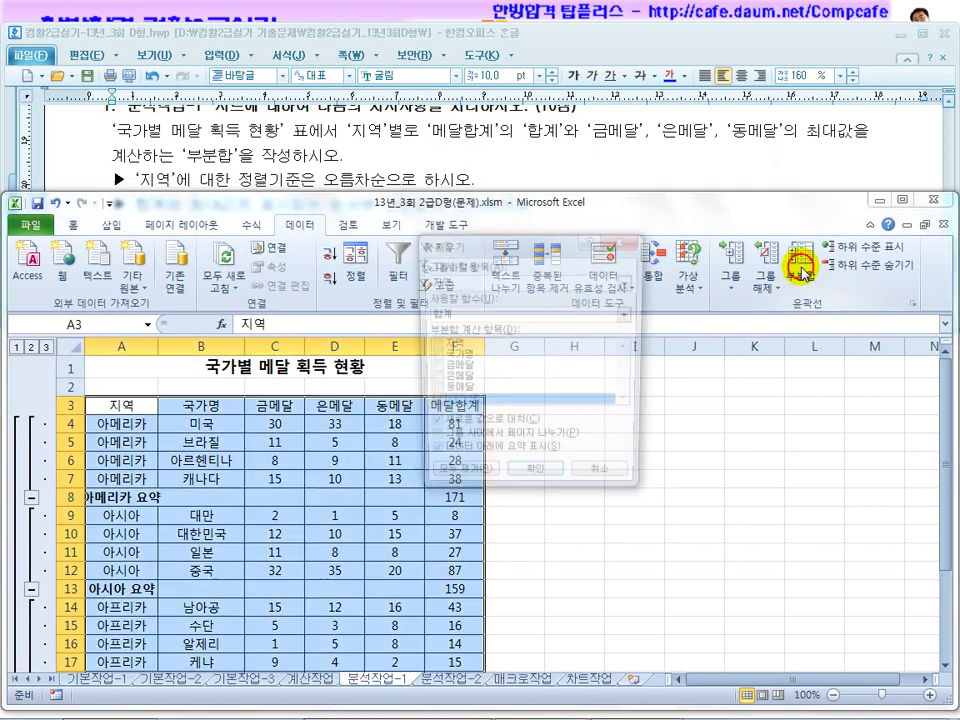
left_click(450, 316)
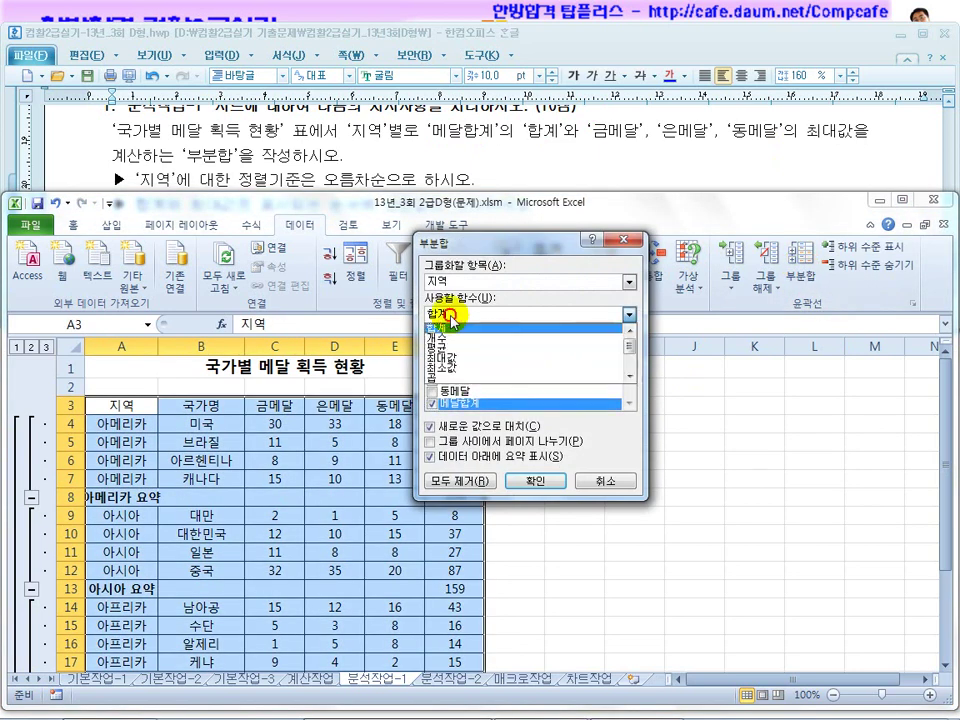
left_click(442, 357)
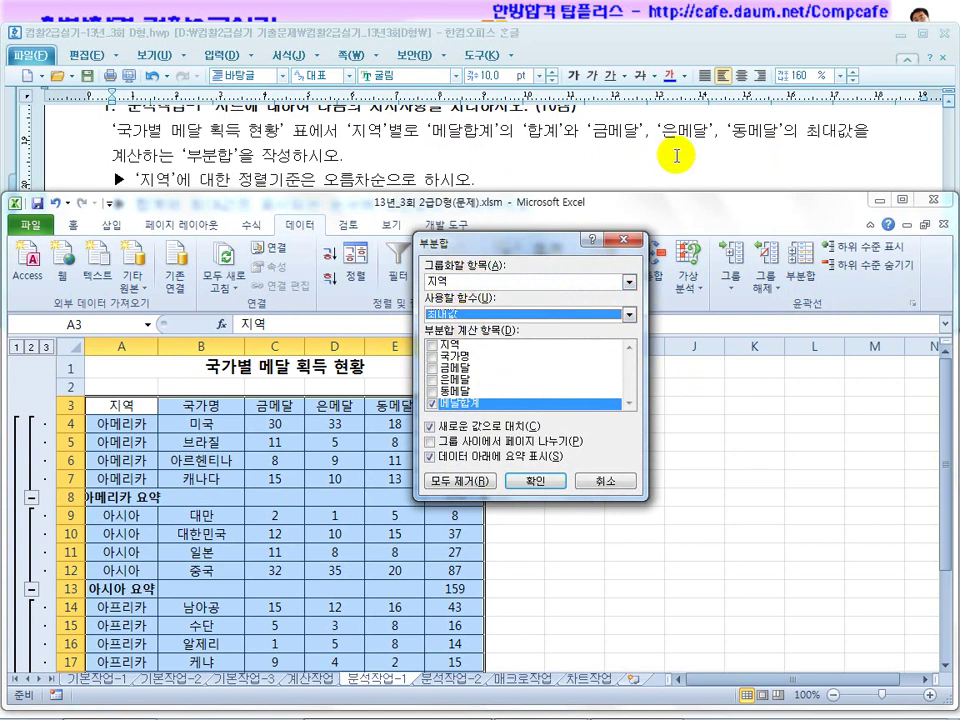
left_click(430, 403)
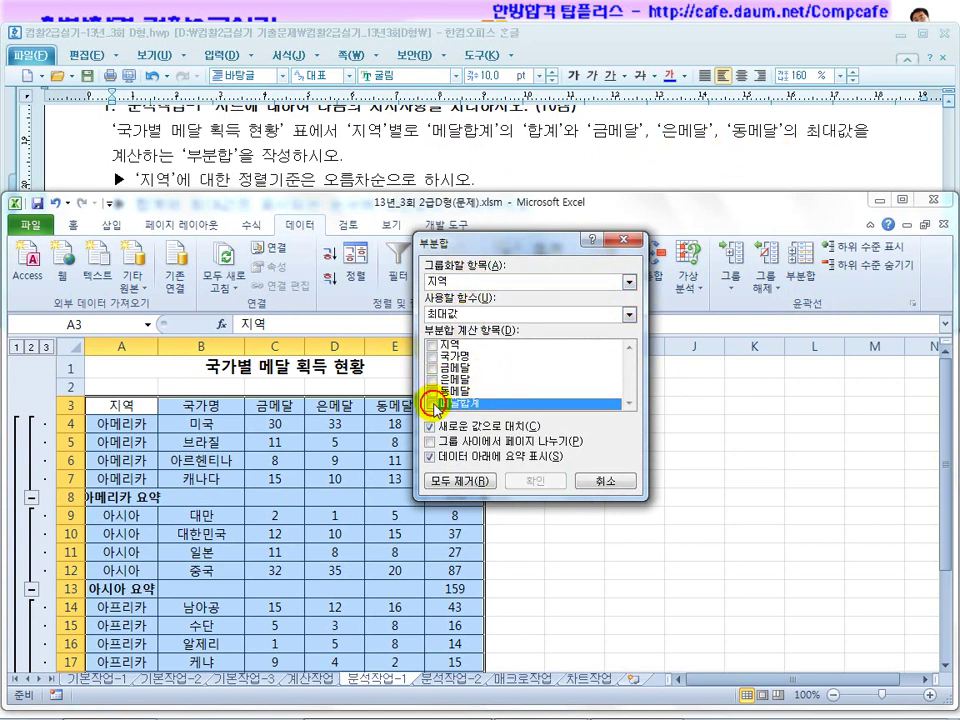
left_click(430, 368)
left_click(430, 379)
left_click(430, 391)
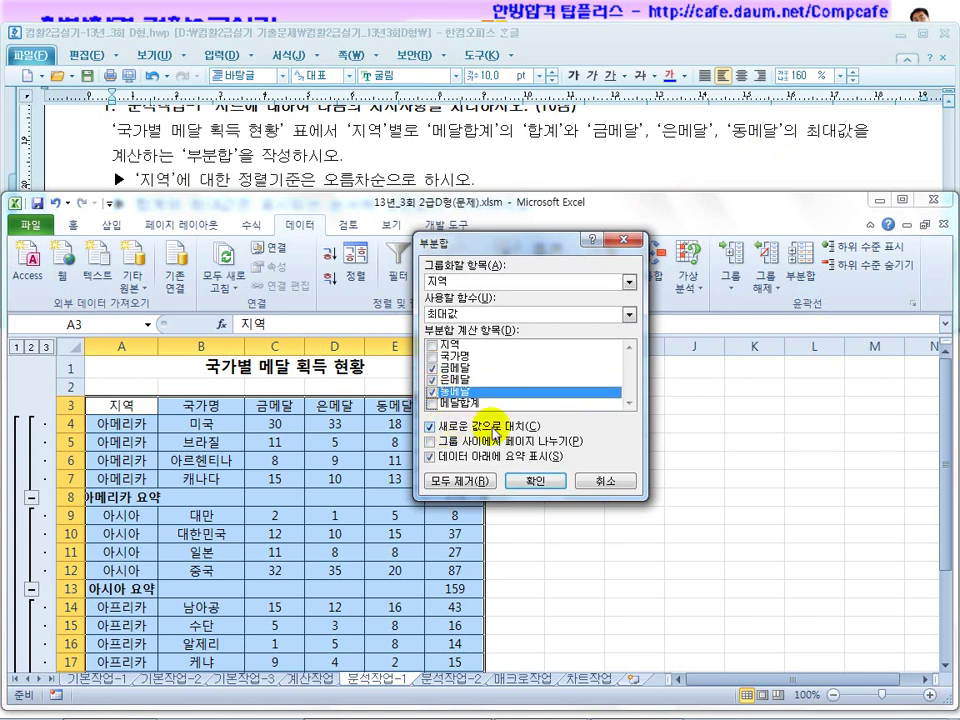
left_click(484, 425)
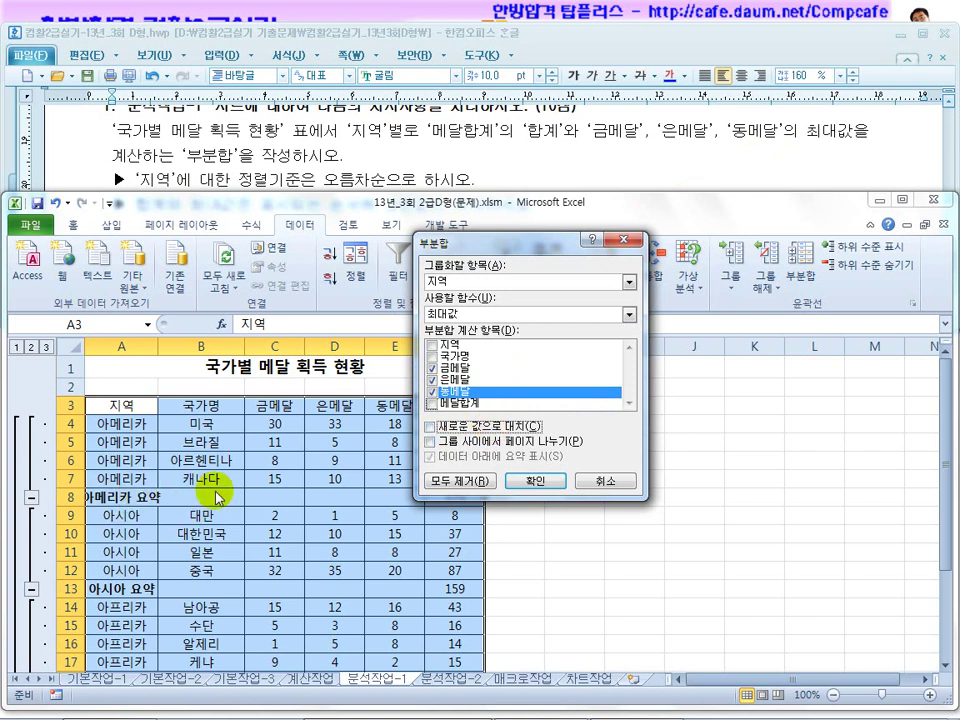
left_click(533, 480)
Check the 최대값 and 요약 rows of each 지역 group in the medal table
left_click(360, 519)
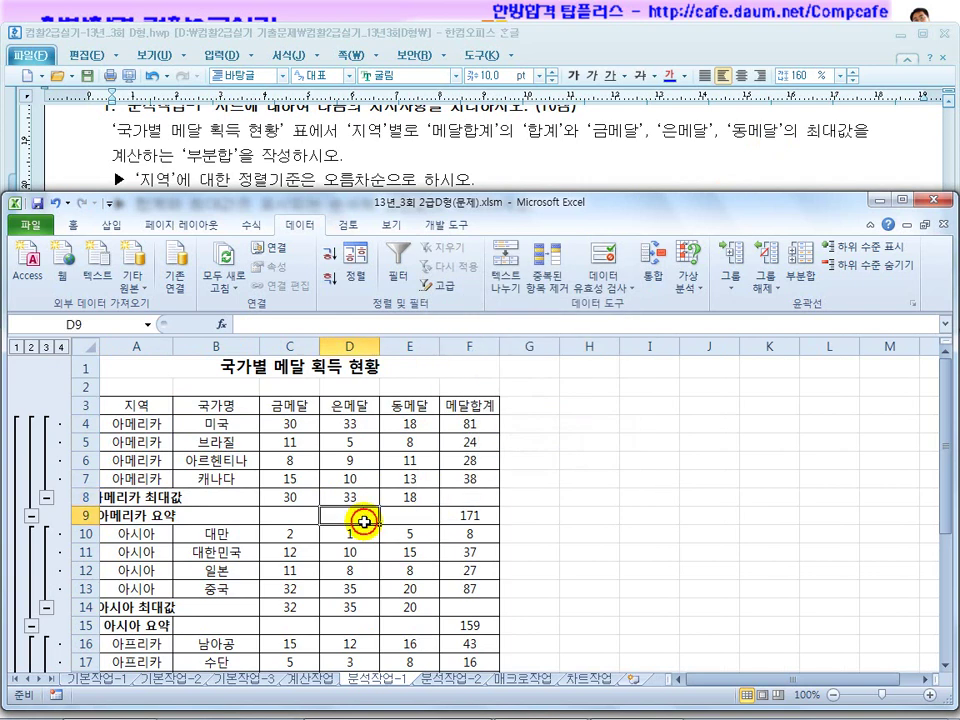
scroll(364, 560, "down", 1)
left_click(140, 440)
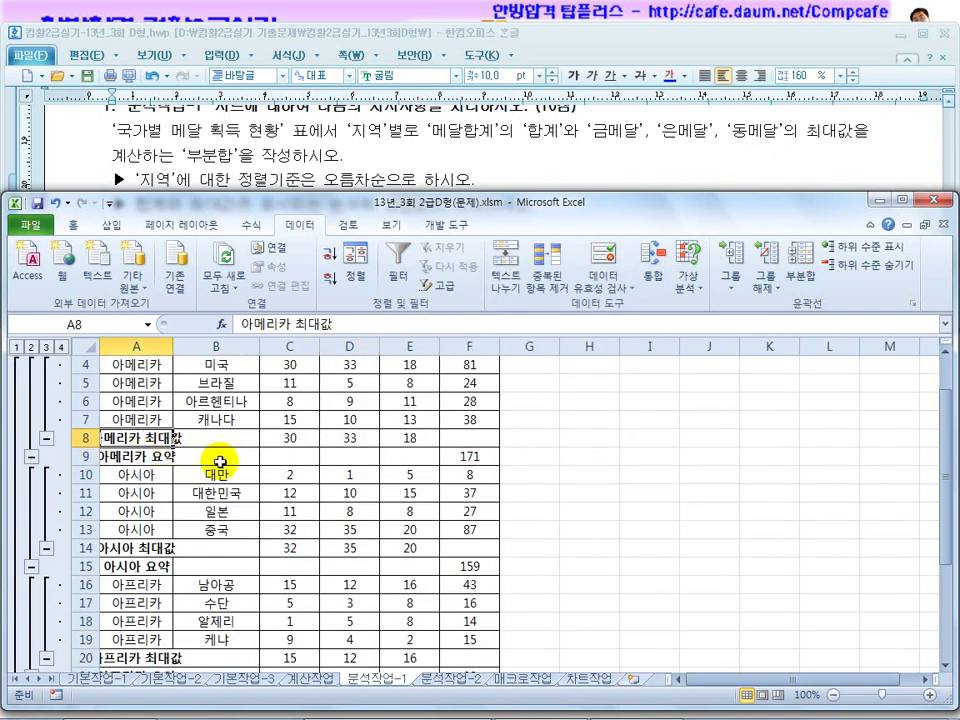
left_click(266, 491)
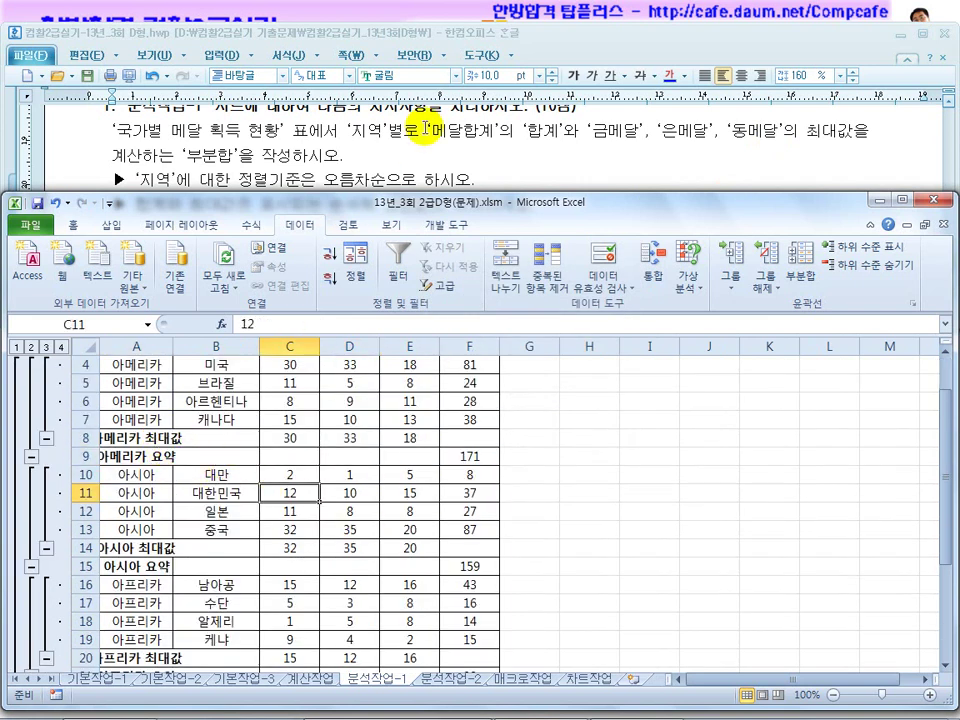
Read the 분석작업-2 data table instructions in the Hangul document, and open the 분석작업-2 sheet in Excel
left_click(427, 128)
scroll(429, 240, "down", 3)
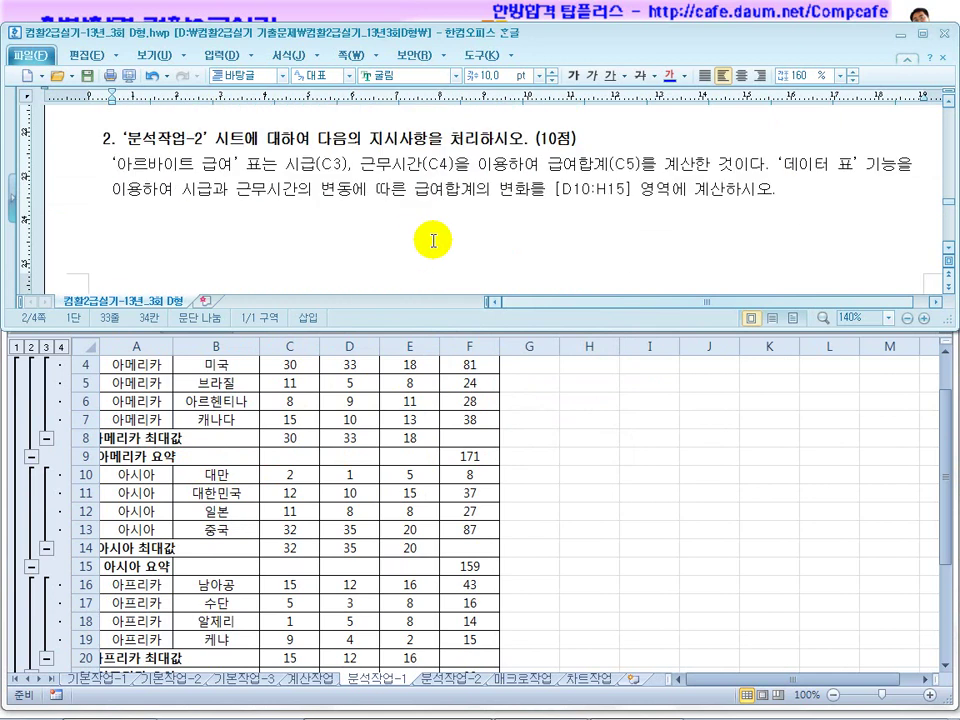
left_click(367, 448)
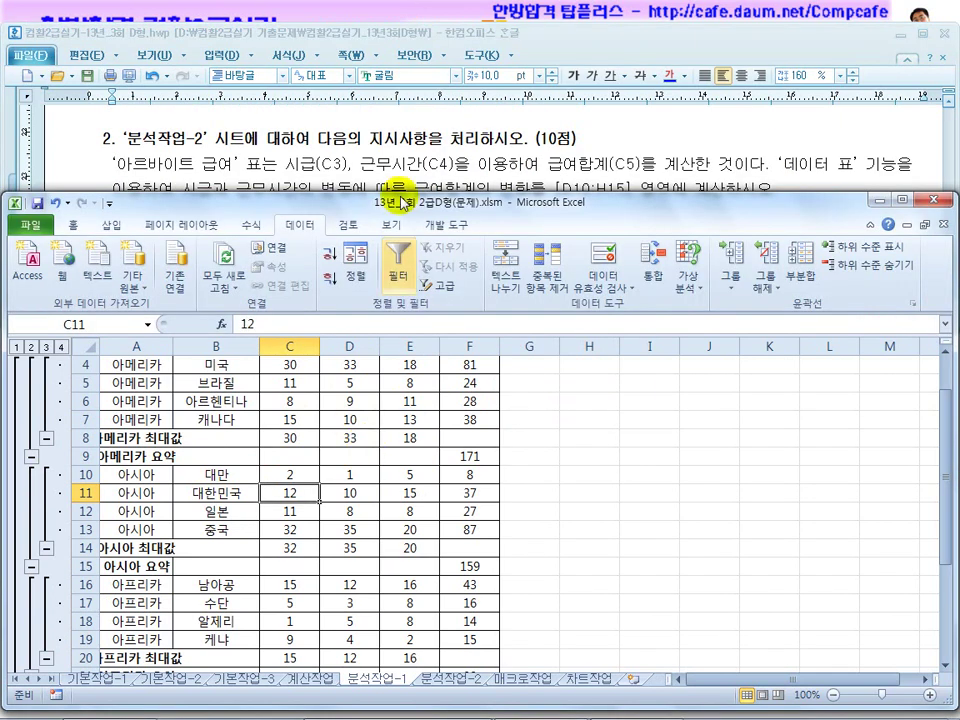
left_click(407, 163)
left_click(653, 242)
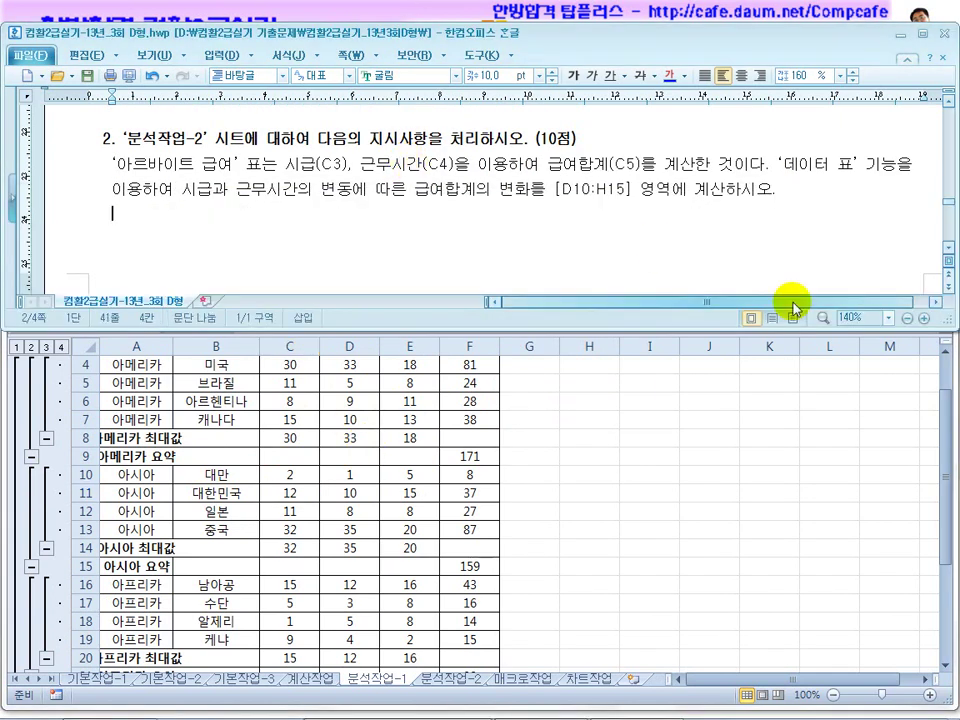
left_click(948, 258)
left_click(470, 500)
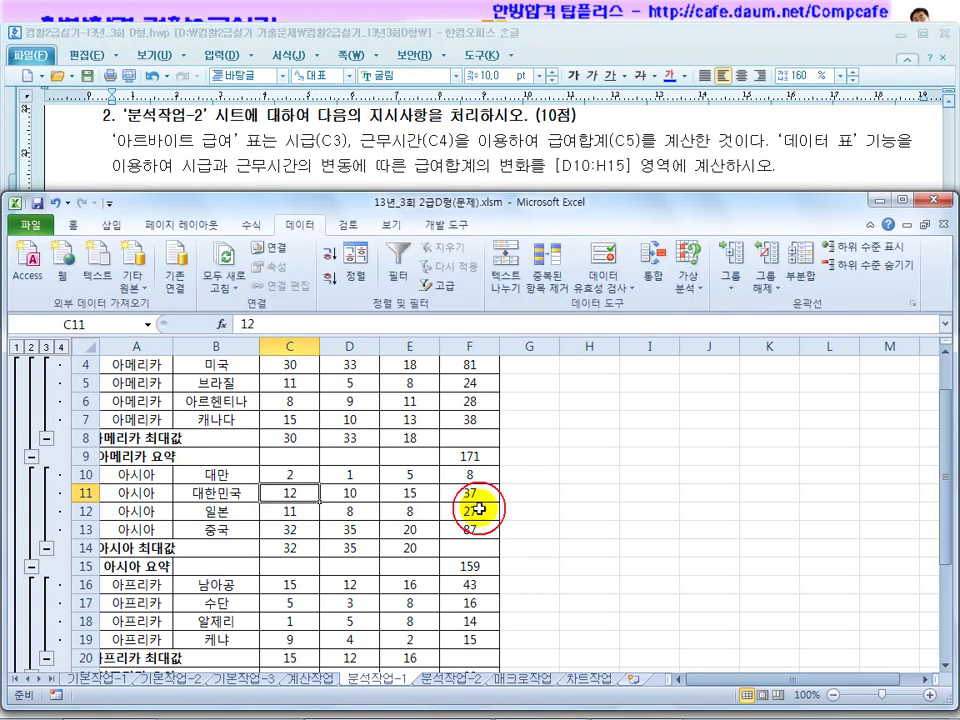
left_click(465, 688)
left_click(394, 575)
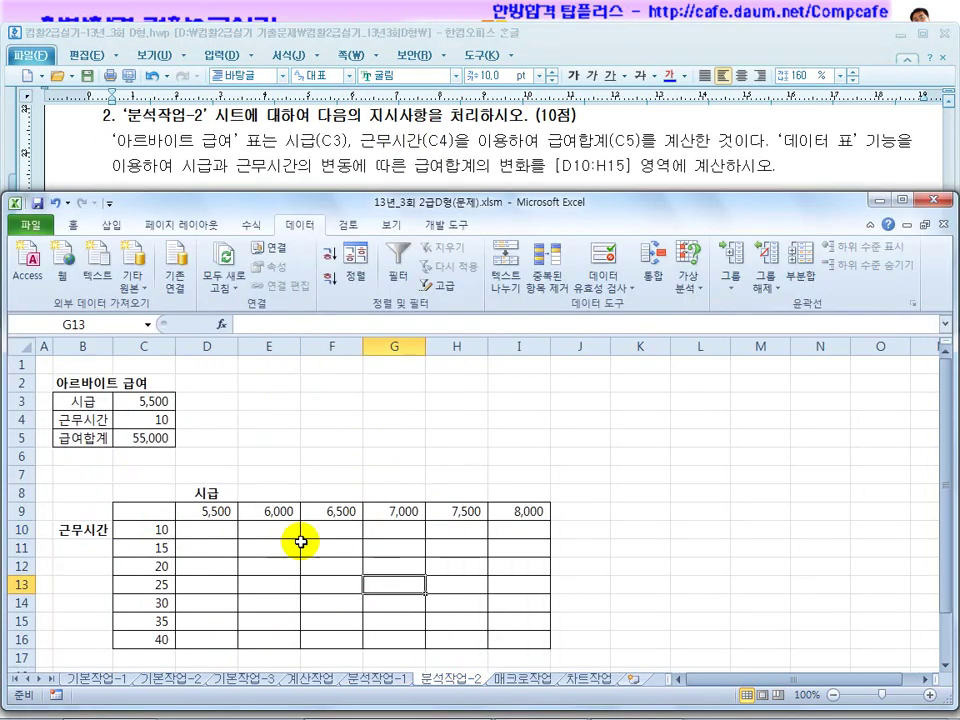
Examine how the 시급 row and 근무시간 column relate to C3 and C4, and inspect the 급여합계 formula in C5
left_click(305, 470)
left_click_drag(200, 510, 520, 517)
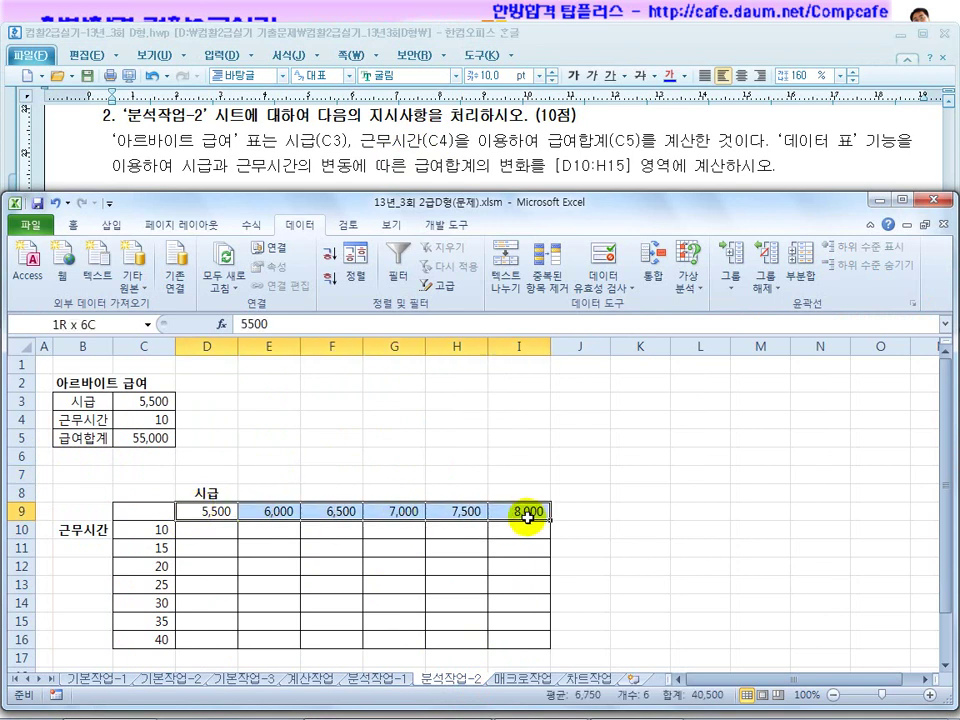
left_click_drag(150, 530, 158, 638)
left_click(150, 529)
left_click_drag(205, 511, 520, 511)
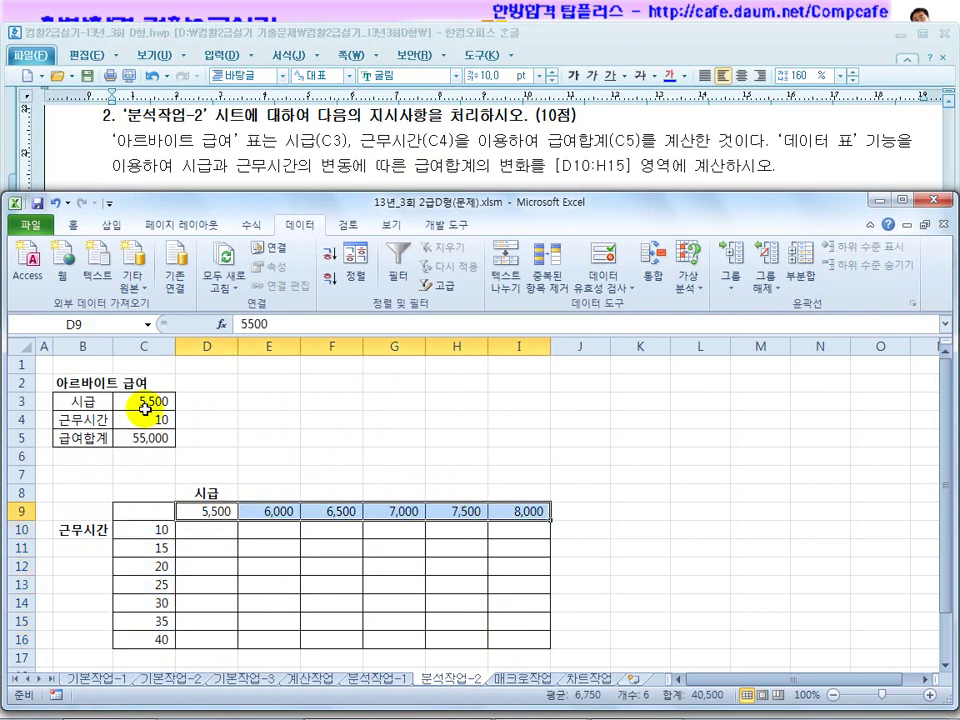
left_click(146, 398)
left_click_drag(200, 510, 490, 508)
left_click(150, 420)
left_click_drag(160, 530, 156, 636)
left_click_drag(425, 168, 528, 178)
left_click(403, 409)
left_click(144, 438)
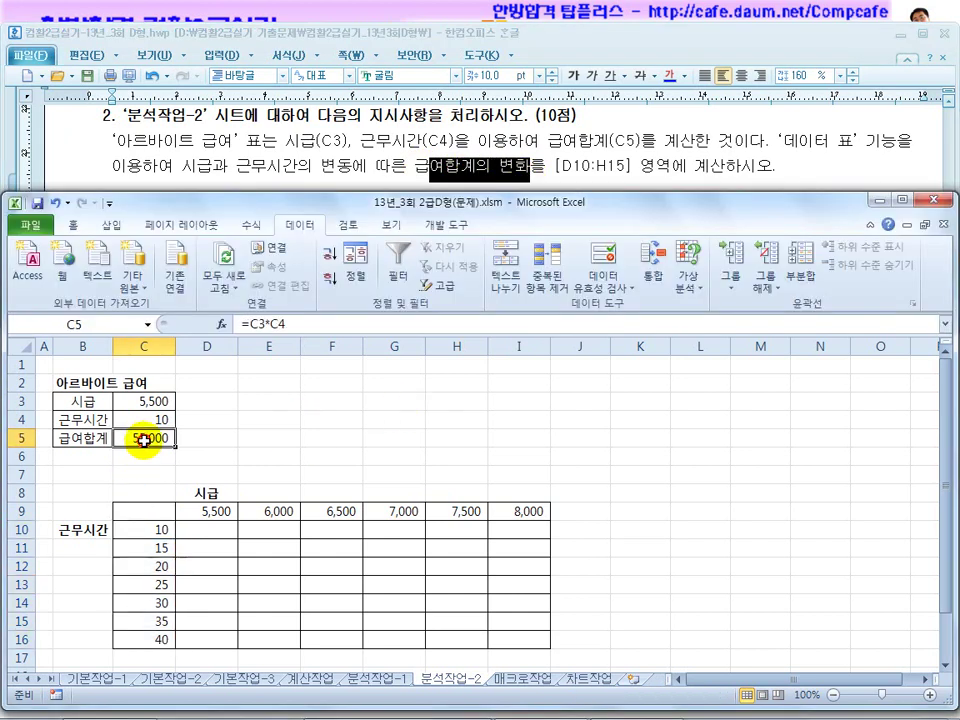
Enter =C5 in C9, the corner cell of the 시급 and 근무시간 table
left_click(153, 509)
type("=")
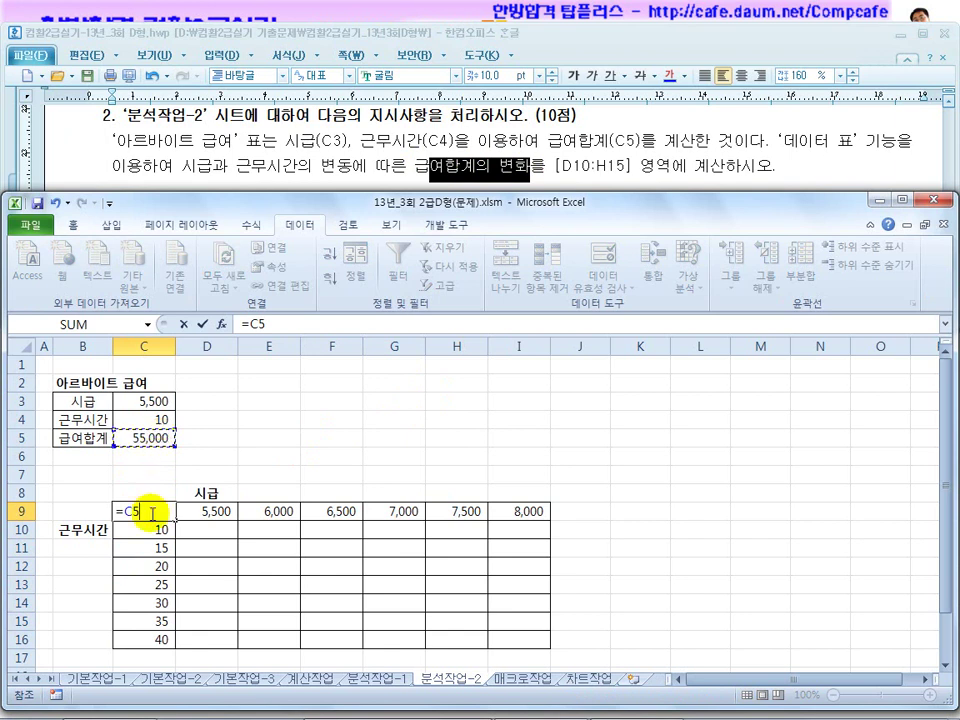
key("Return")
left_click(150, 510)
left_click(154, 437)
left_click(152, 511)
Create a data table on C9:I16 with $C$3 as the row input cell and $C$4 as the column input cell
left_click_drag(148, 511, 508, 645)
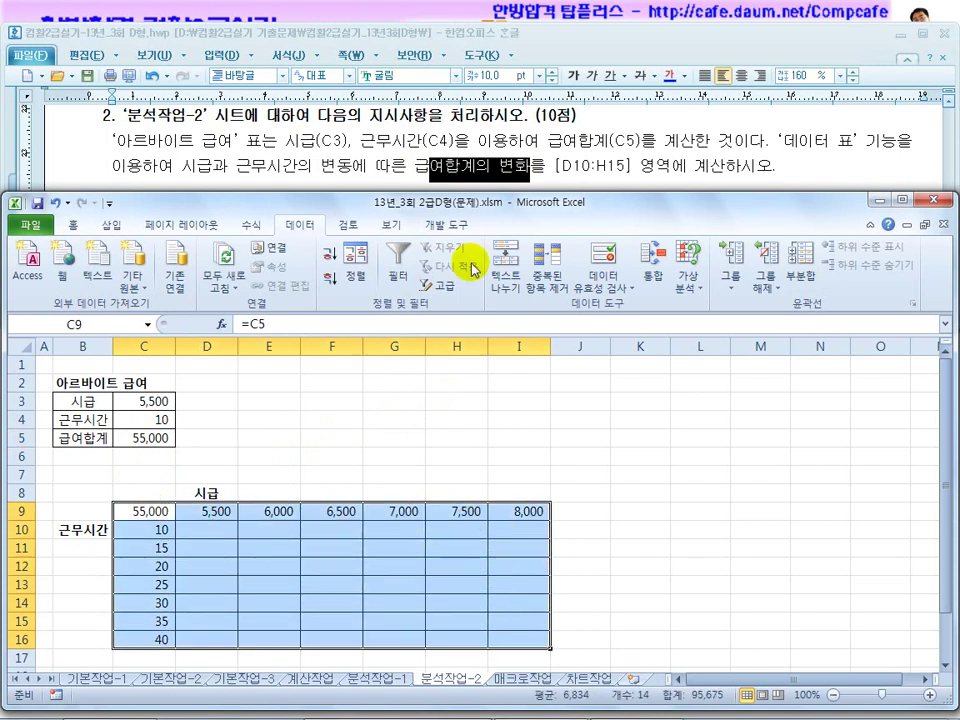
left_click(688, 283)
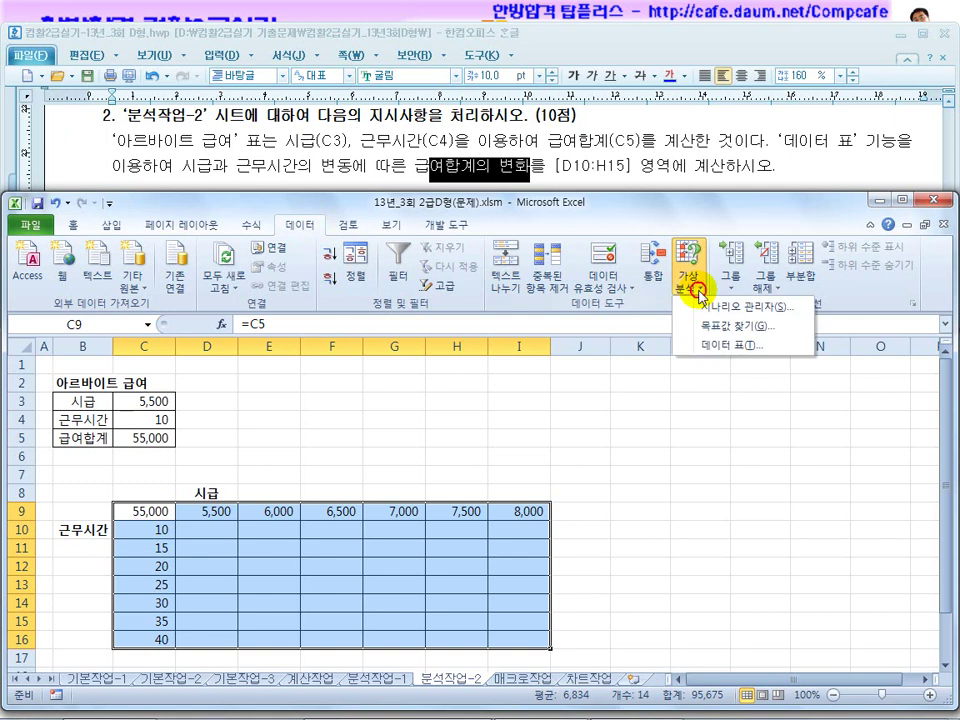
left_click(706, 345)
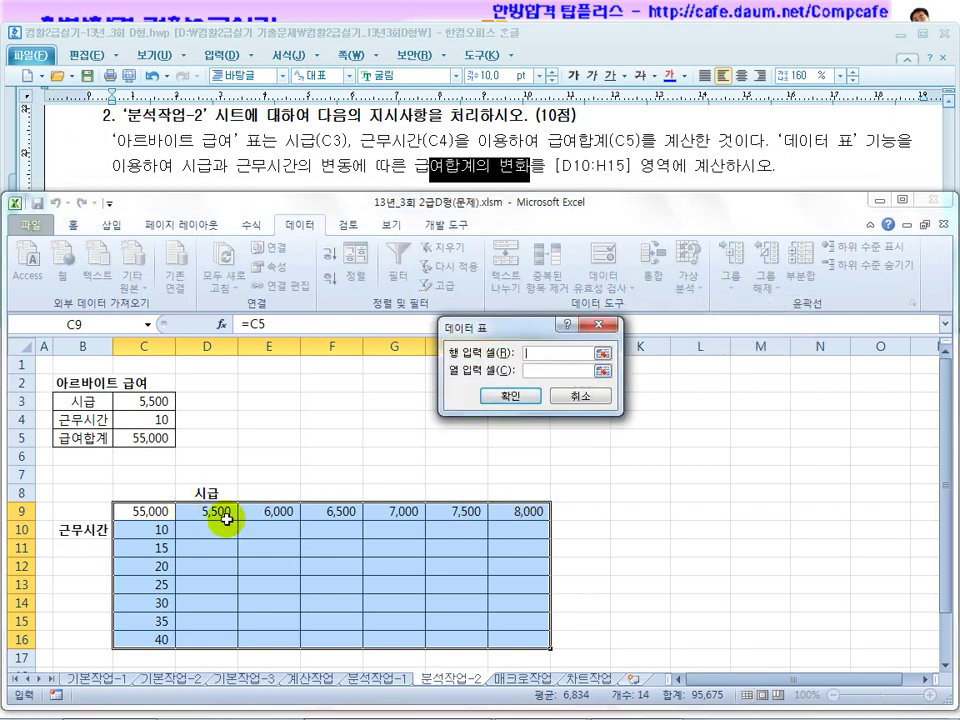
left_click(150, 400)
left_click(215, 508)
left_click(275, 506)
left_click(466, 511)
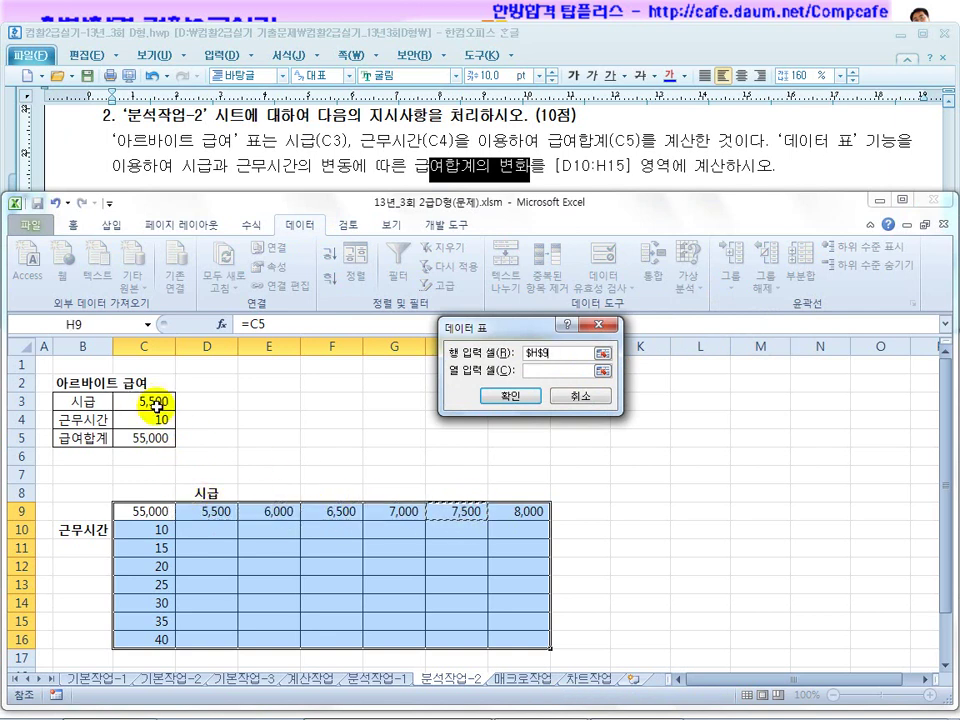
left_click(536, 370)
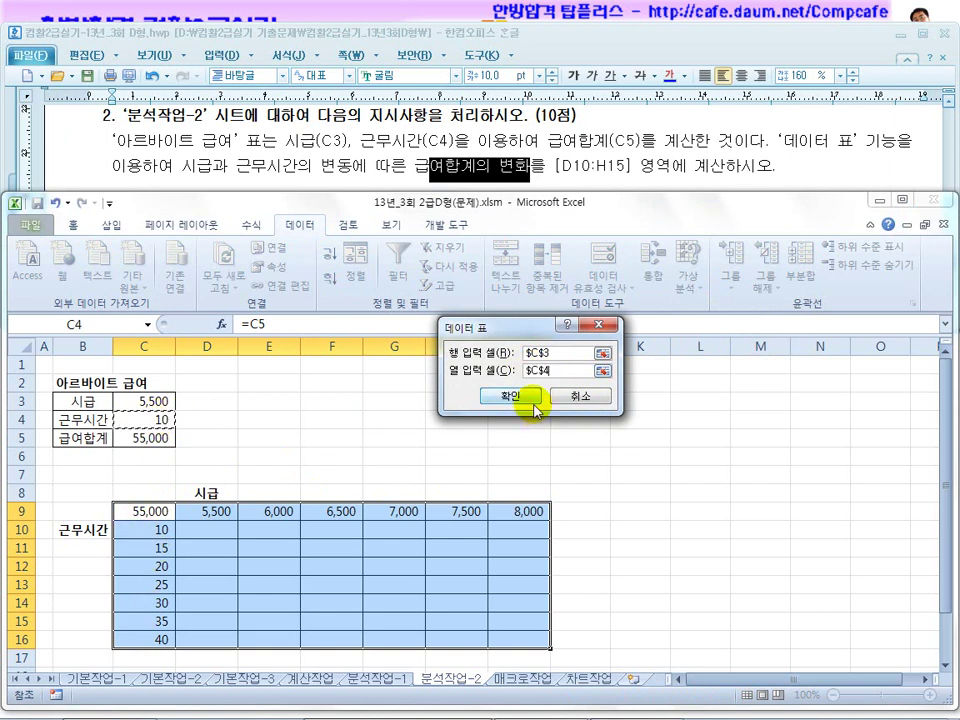
left_click(486, 396)
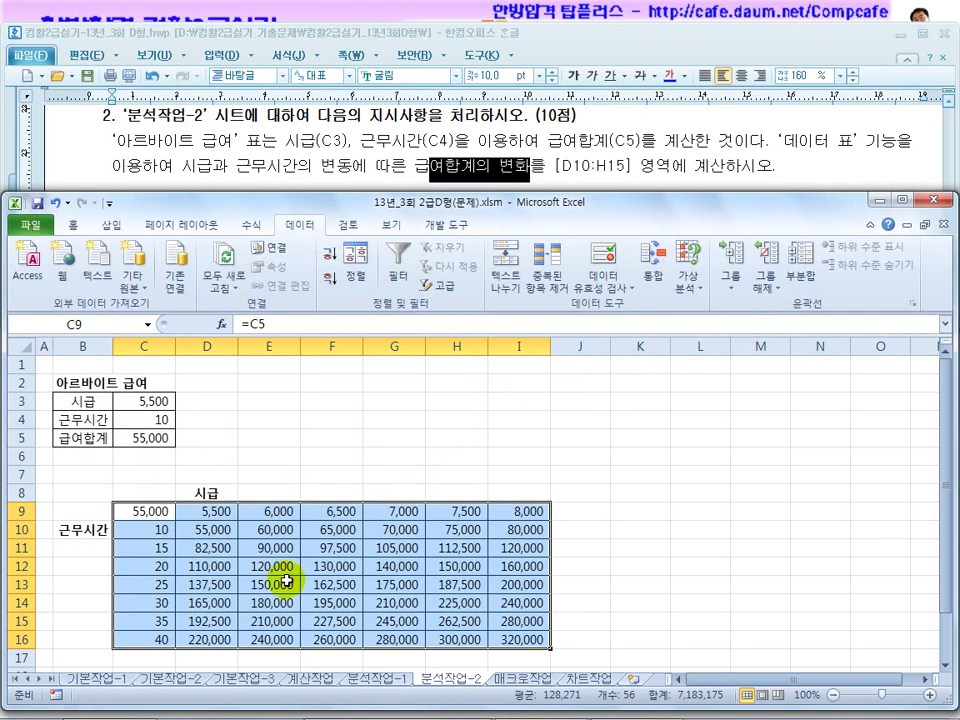
Check the first calculated 급여합계 in D10 against its 시급 and 근무시간 headings
left_click(212, 515)
left_click(135, 533)
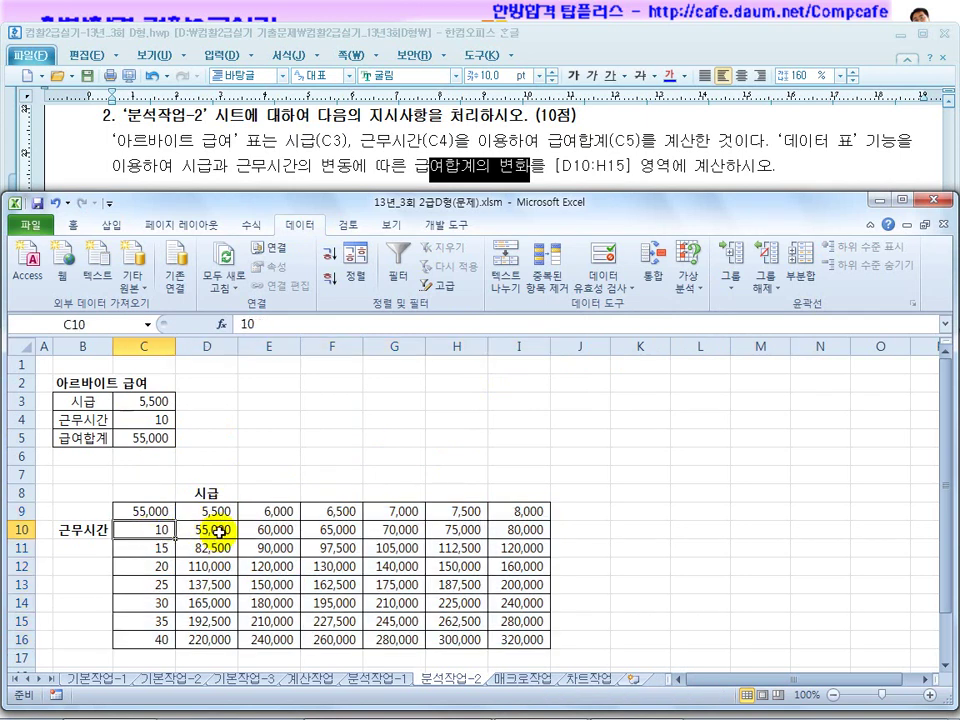
left_click(192, 529)
left_click(260, 439)
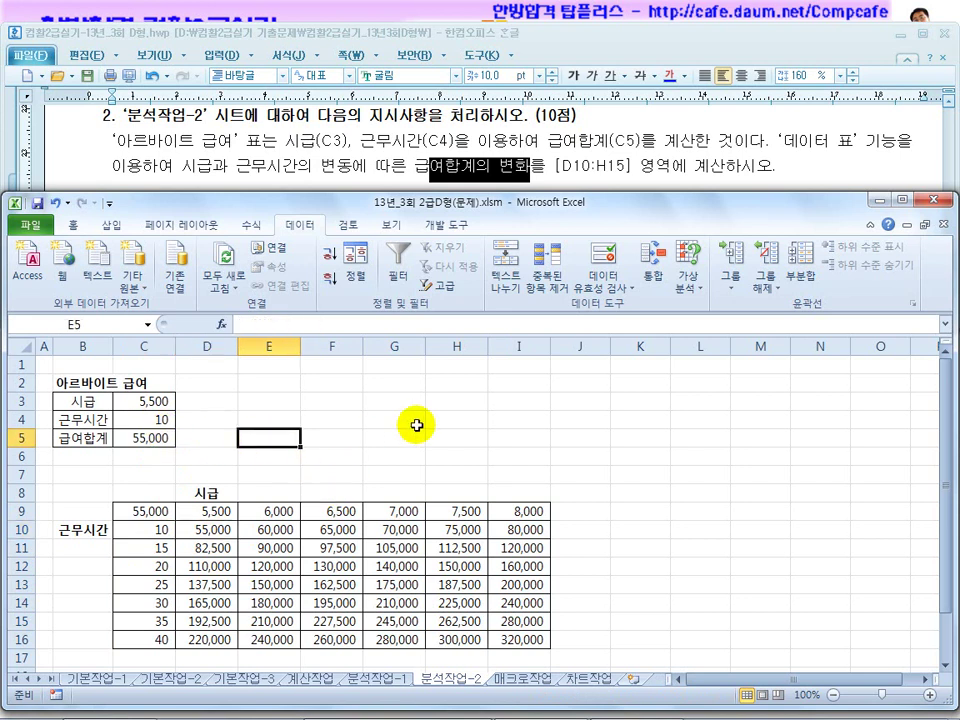
Read the 합계 and 쉼표 macro instructions in the Hangul document, and open the 매크로작업 sheet in Excel
left_click(333, 163)
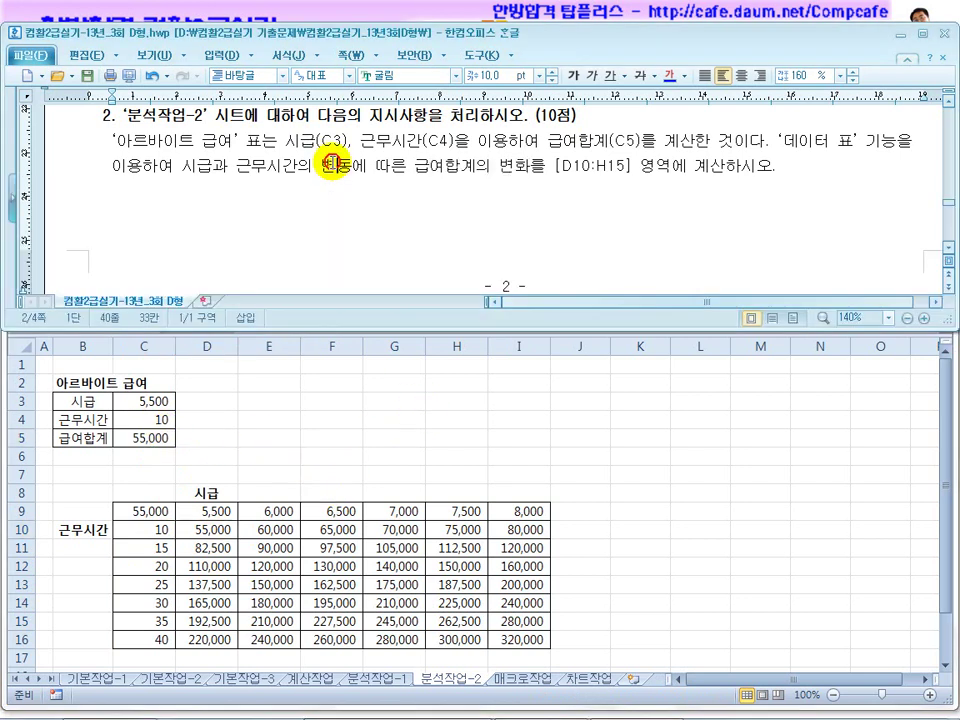
scroll(341, 186, "down", 5)
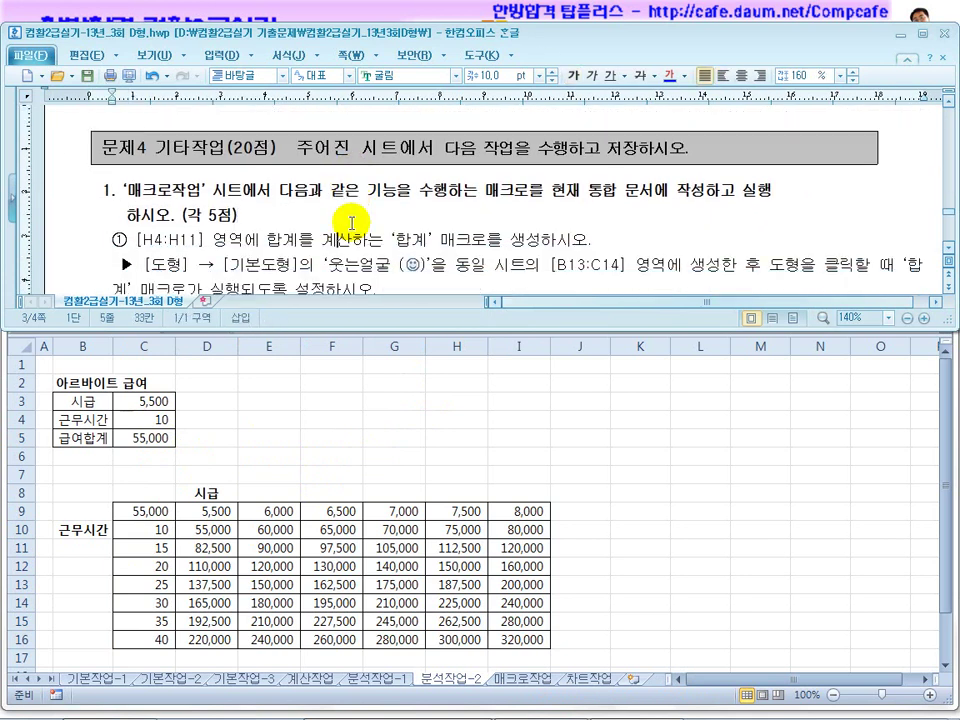
scroll(351, 222, "down", 3)
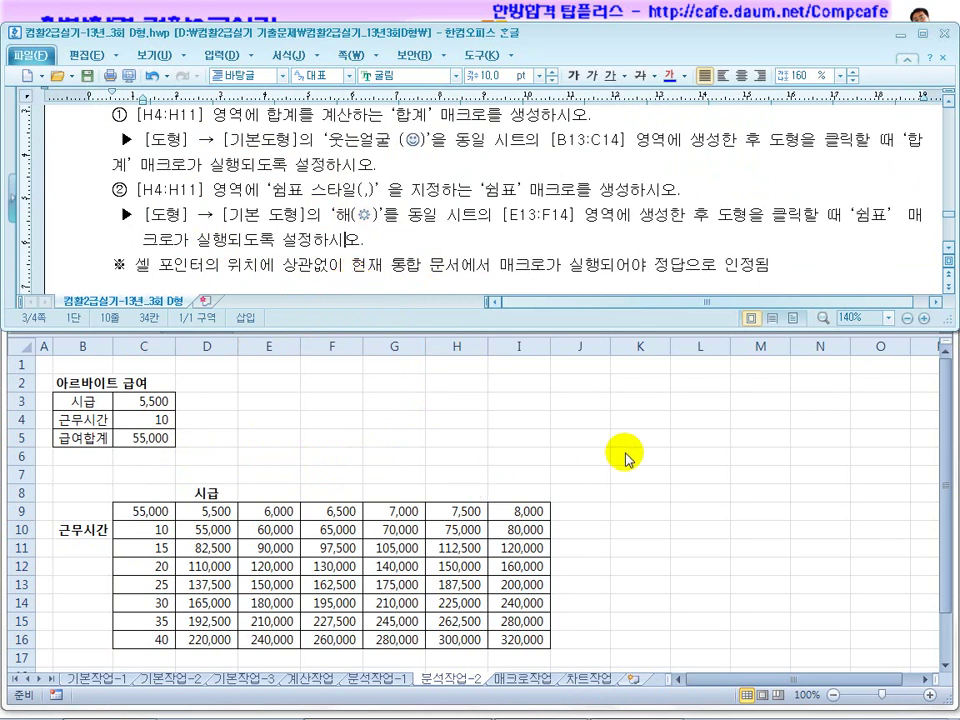
left_click(525, 681)
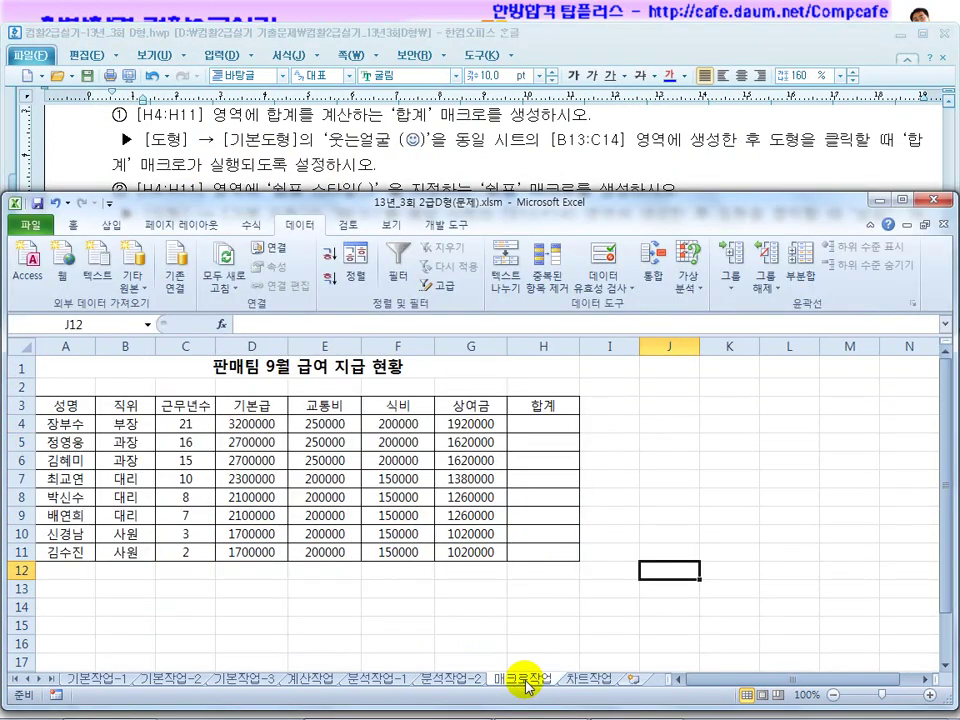
left_click(490, 607)
left_click(540, 446)
left_click(657, 459)
left_click(452, 606)
left_click(365, 479)
left_click(675, 460)
left_click(431, 610)
left_click(424, 583)
left_click(609, 459)
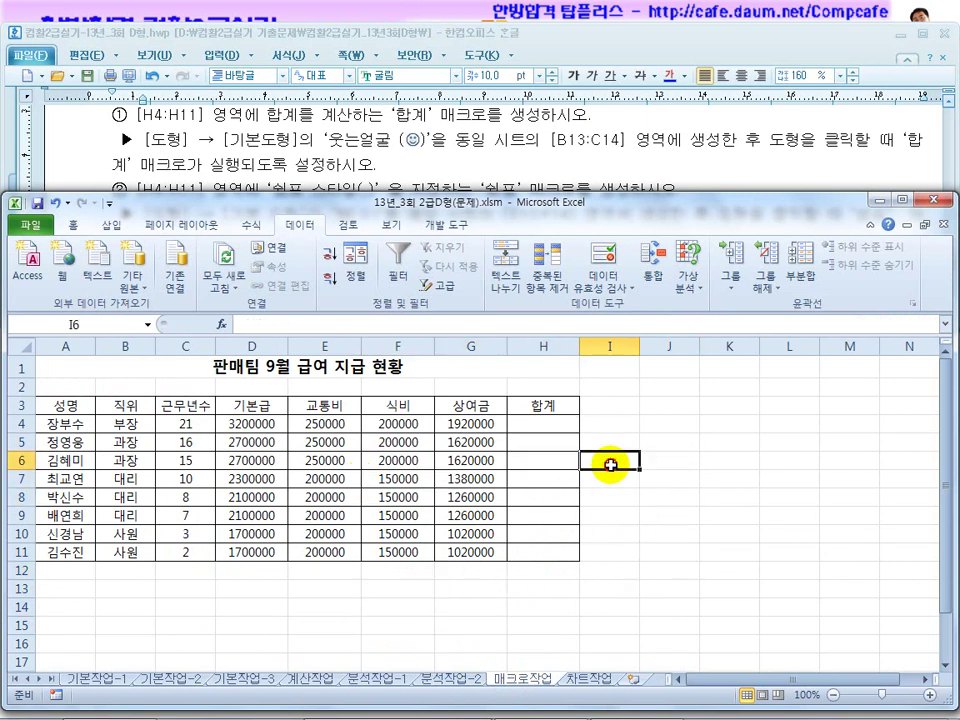
Start recording a macro named 합계 stored in 현재 통합 문서, and check its H4:H11 instruction in the Hangul document
left_click(448, 239)
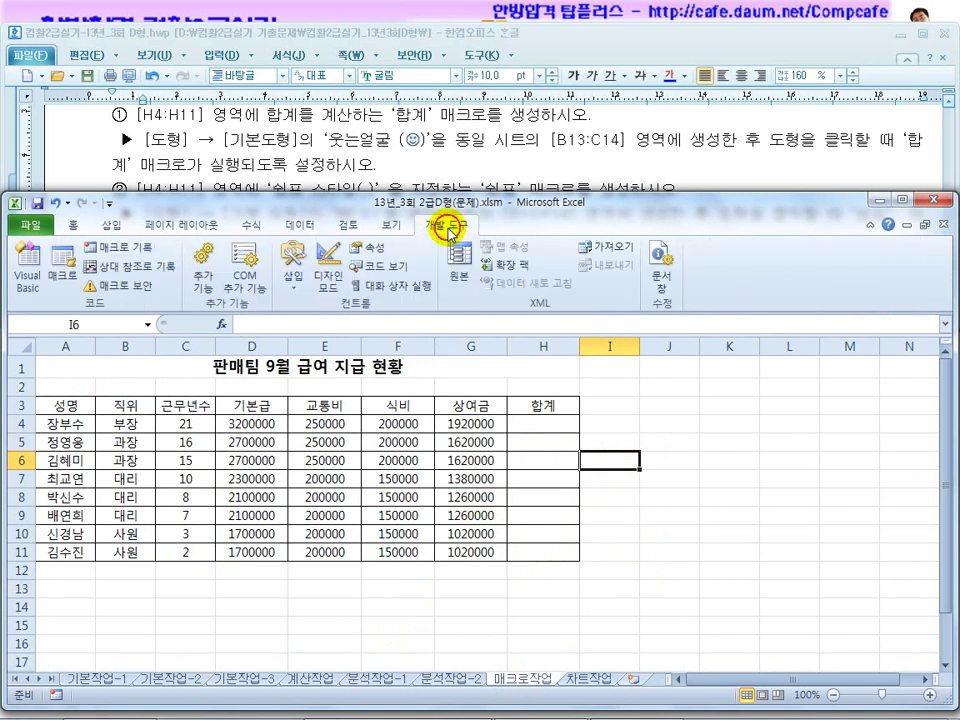
left_click(133, 255)
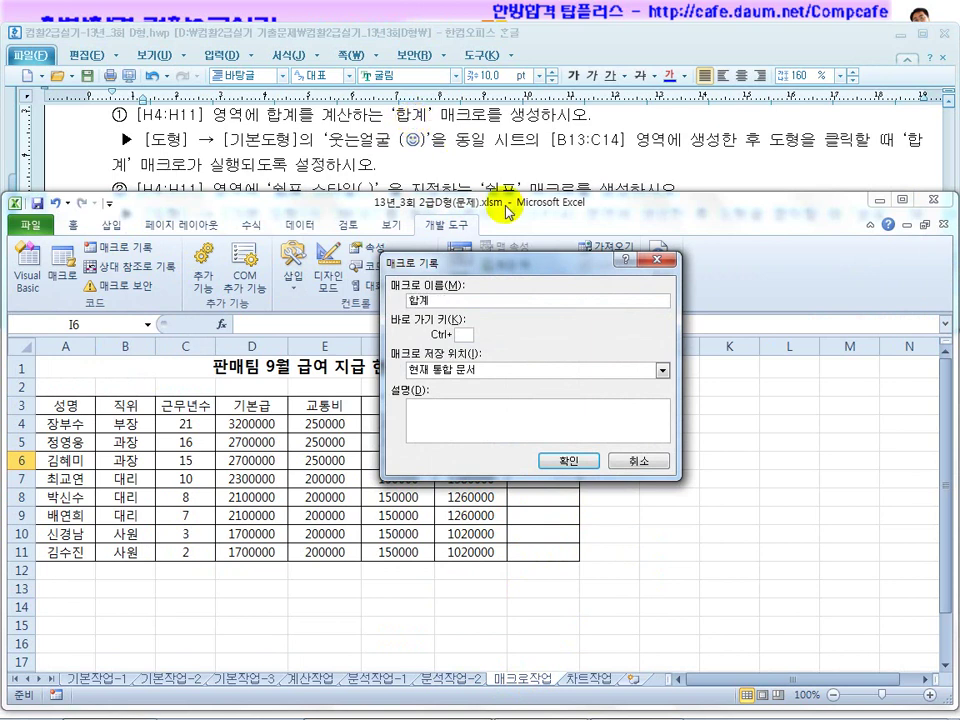
left_click(563, 462)
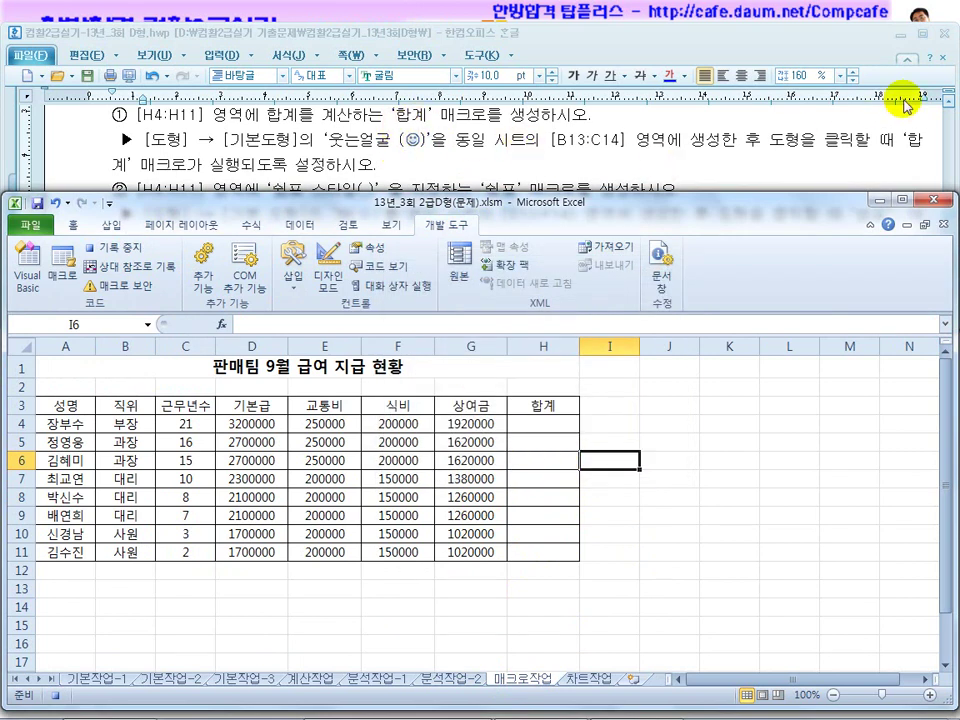
left_click(947, 102)
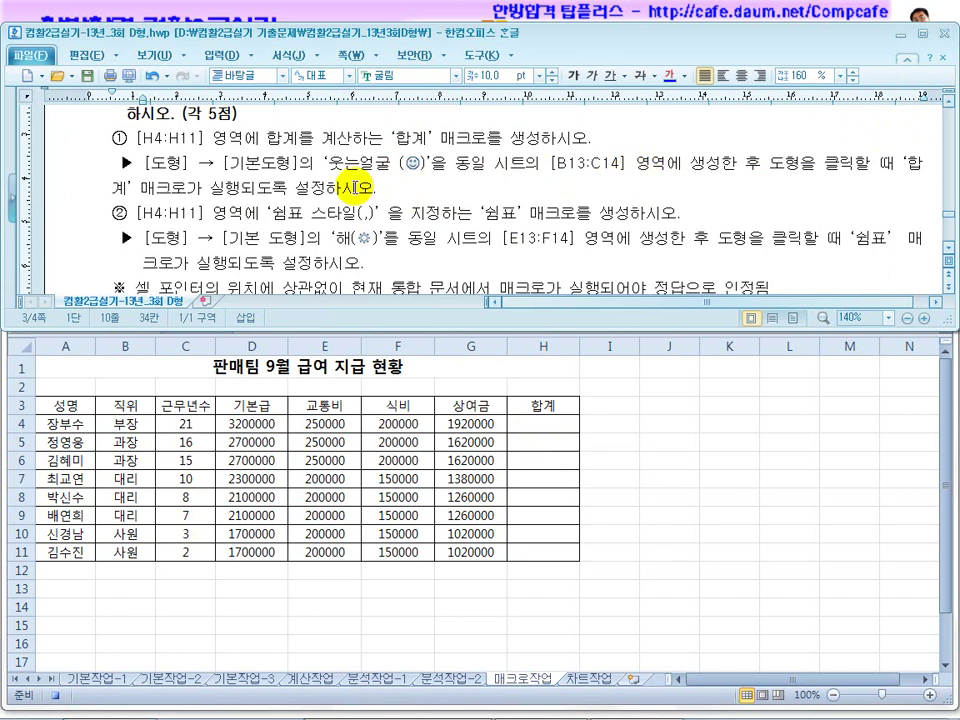
left_click_drag(283, 138, 366, 138)
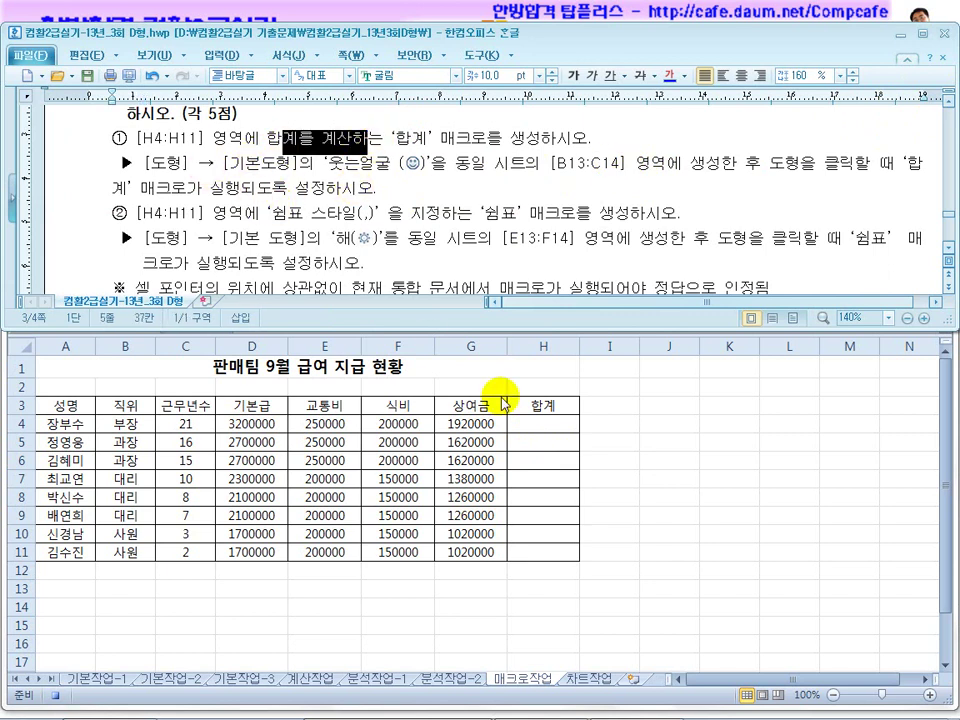
In Excel, enter =SUM(D4:G4) in H4 as the first employee's 합계
left_click(535, 420)
left_click(535, 422)
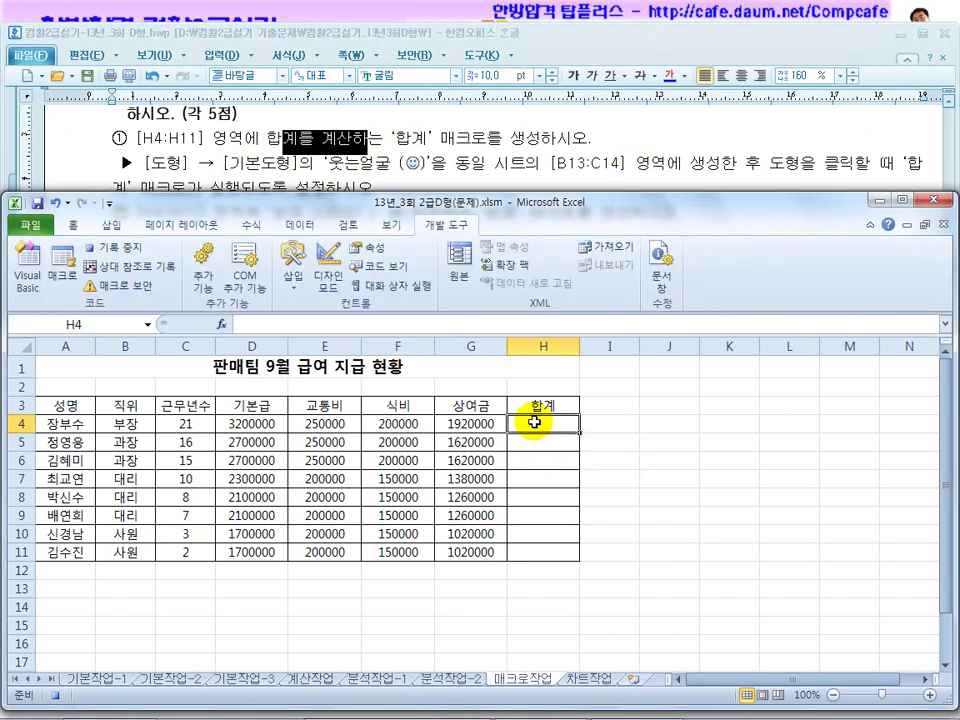
type("=ㄴ")
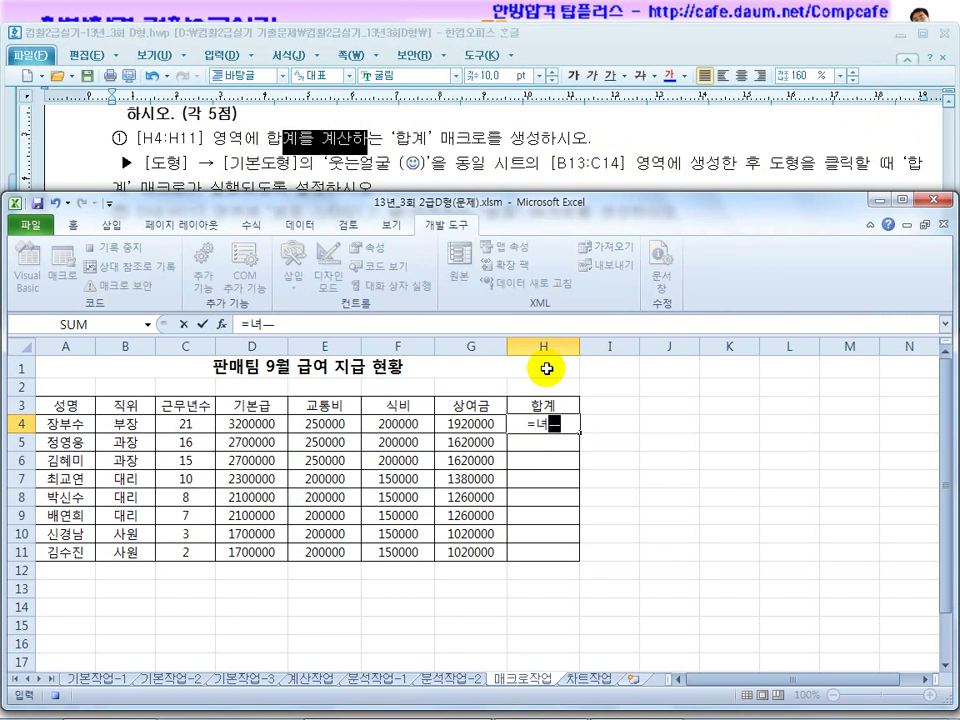
key("BackSpace")
key("BackSpace")
key("Hangul")
type("sum(")
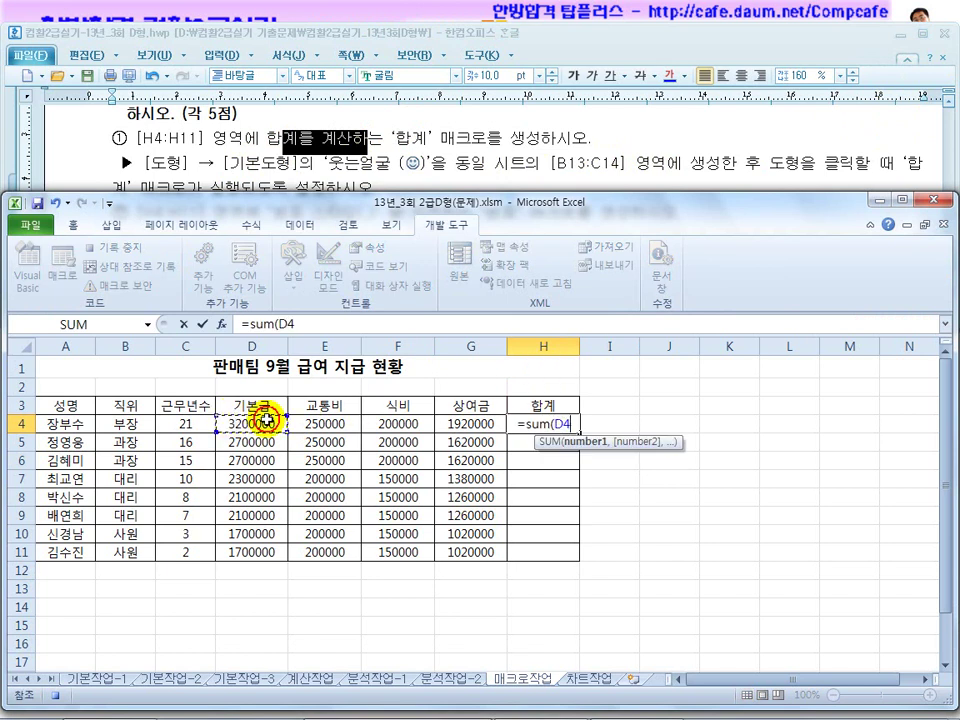
left_click_drag(233, 418, 439, 418)
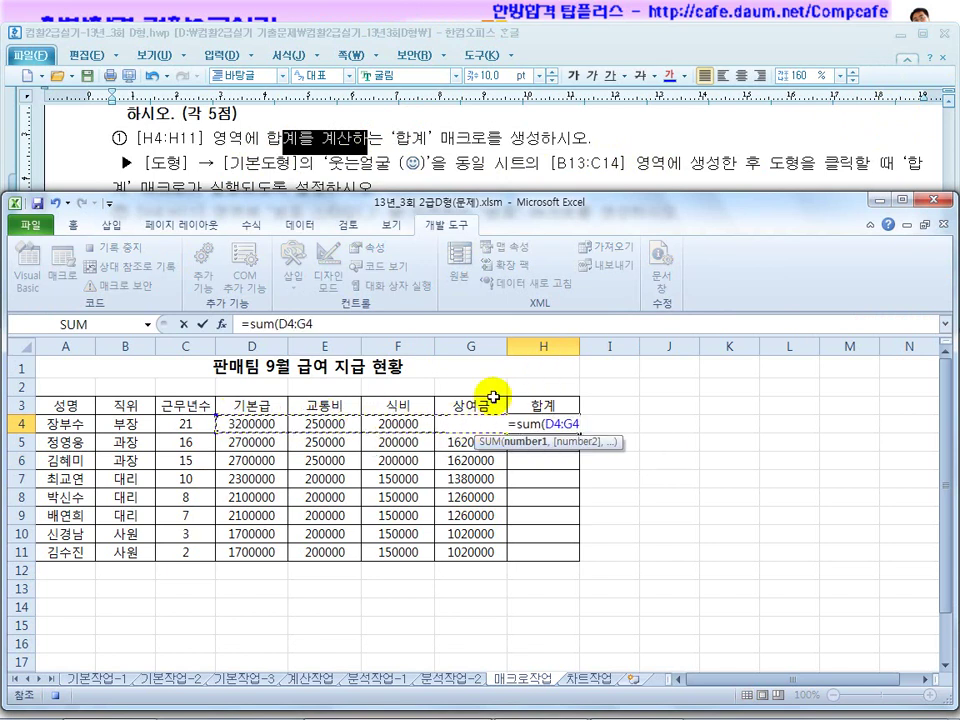
type(")")
key("Return")
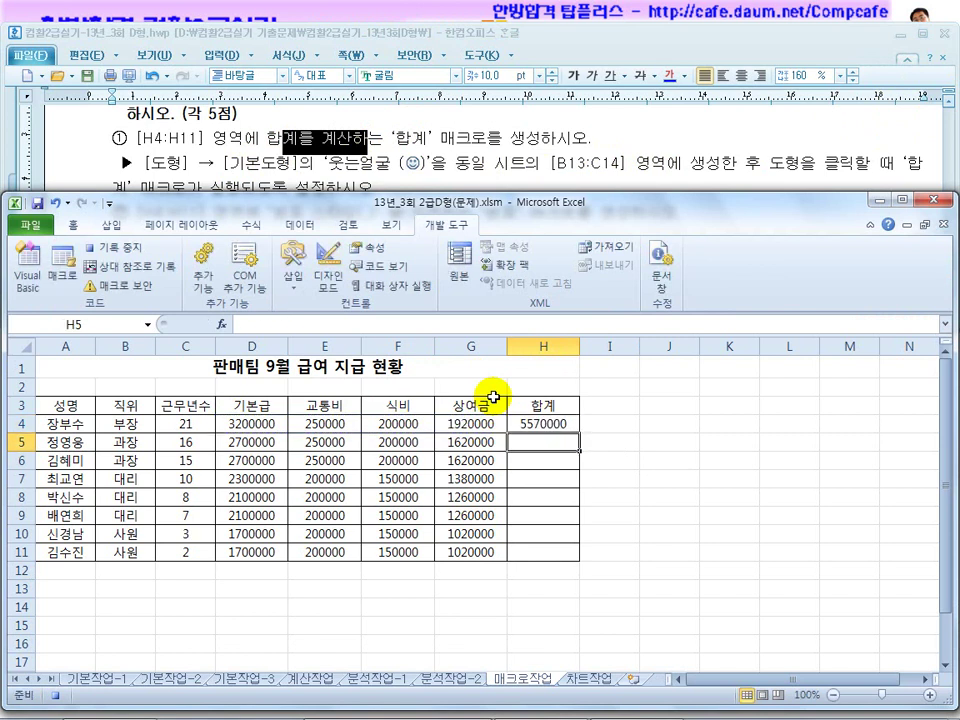
Fill the H4 formula down to H11, and stop recording the 합계 macro
left_click(561, 420)
left_click_drag(579, 431, 578, 556)
left_click(626, 456)
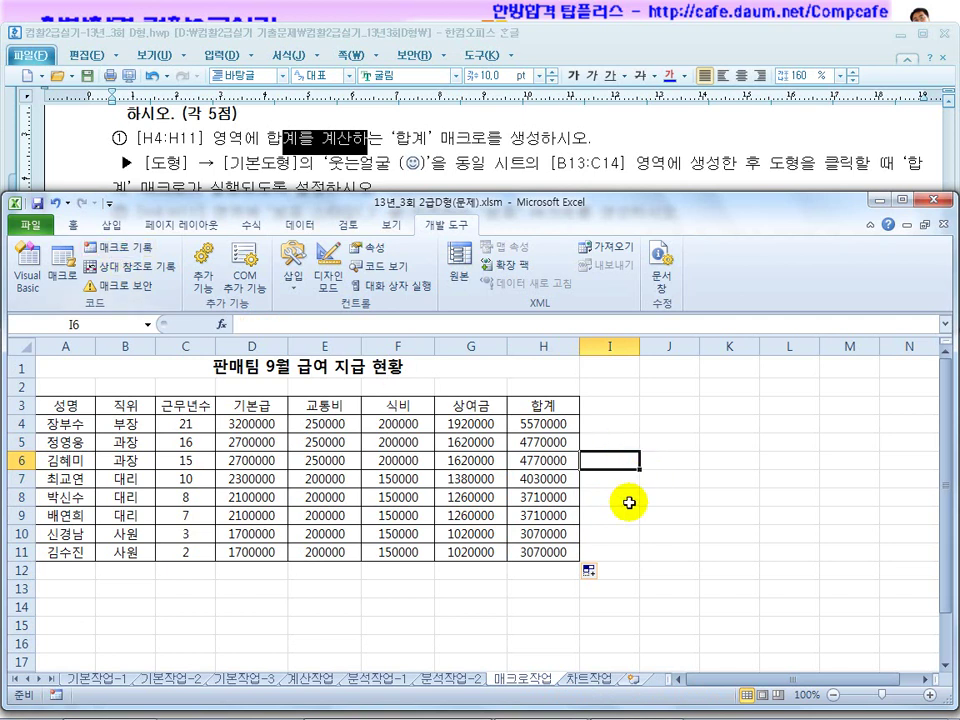
Check the 쉼표 instruction in Hangul, start recording a macro named 쉼표 in 현재 통합 문서 in Excel, and select H4:H11
left_click(486, 162)
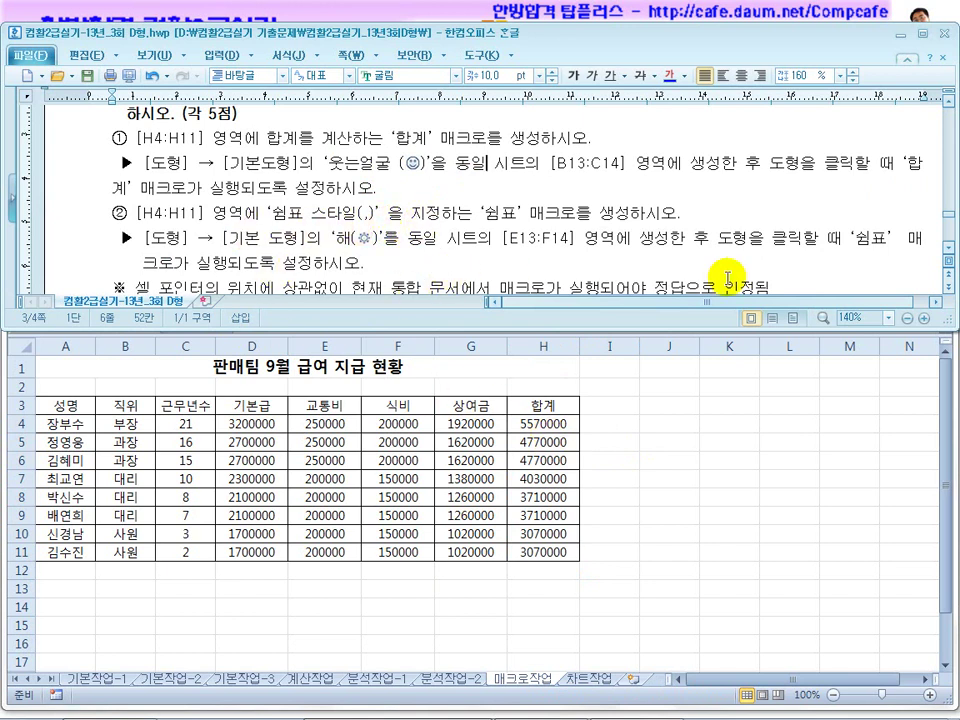
scroll(950, 255, "down", 1)
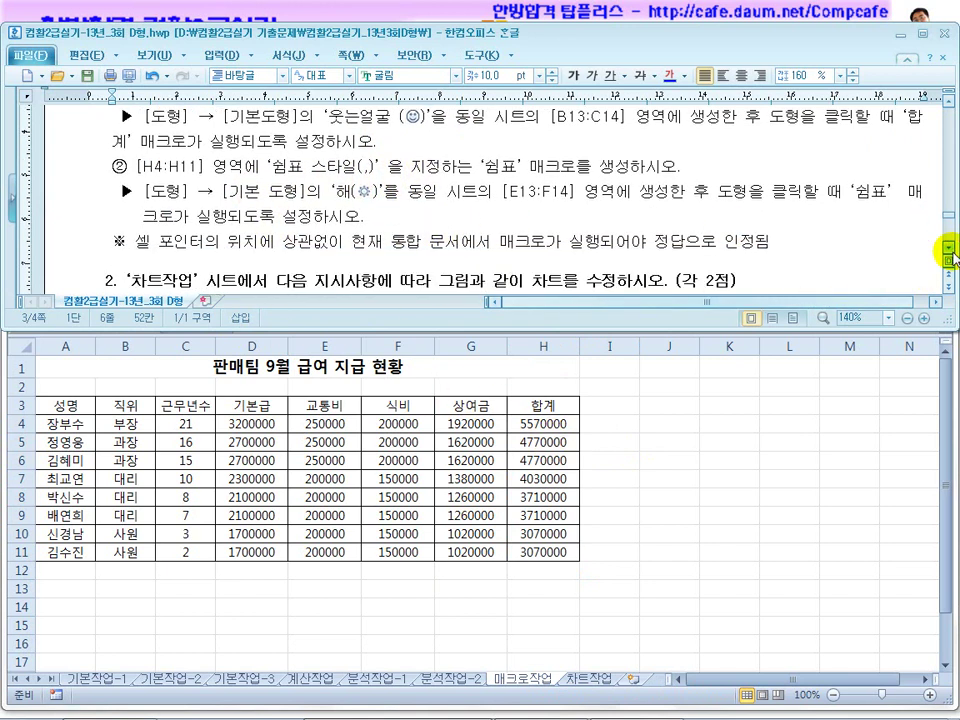
scroll(947, 255, "down", 1)
left_click(610, 459)
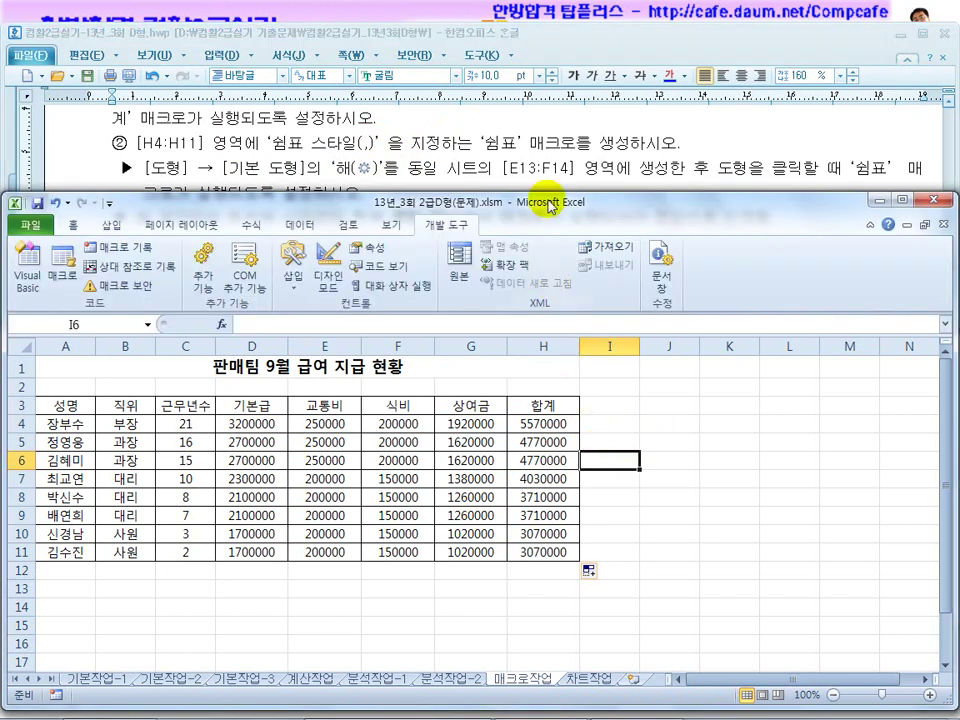
left_click(112, 247)
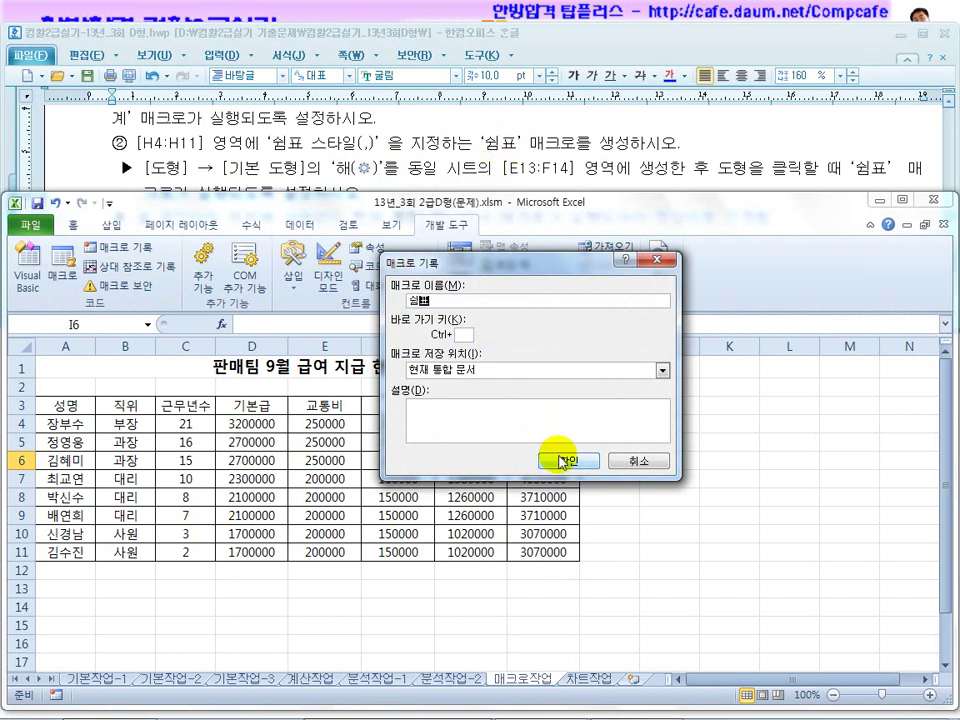
left_click(561, 458)
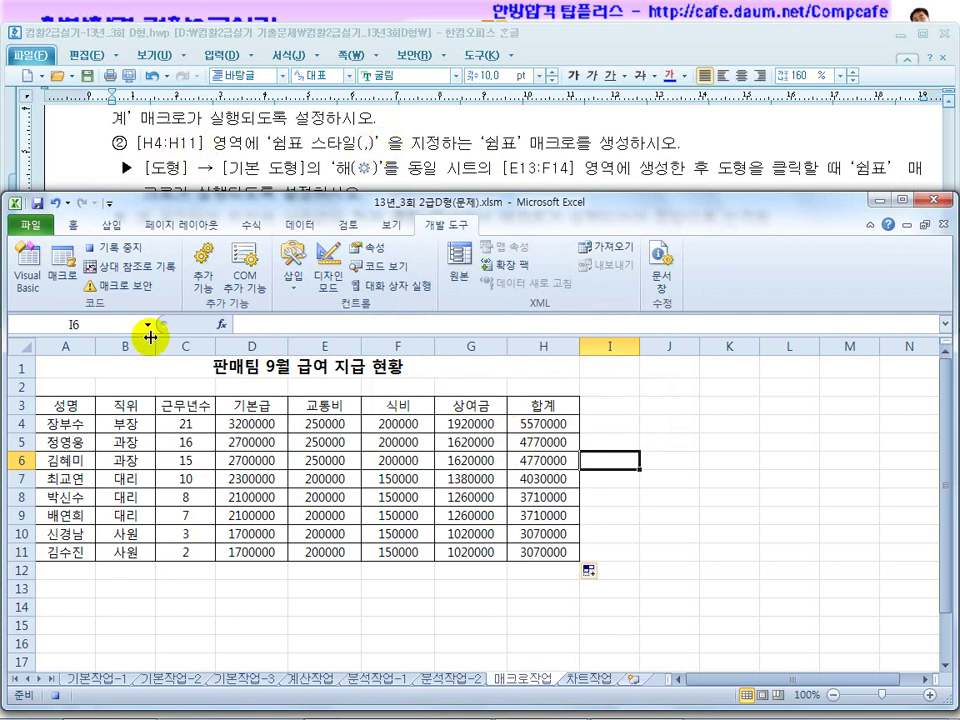
left_click_drag(543, 424, 541, 551)
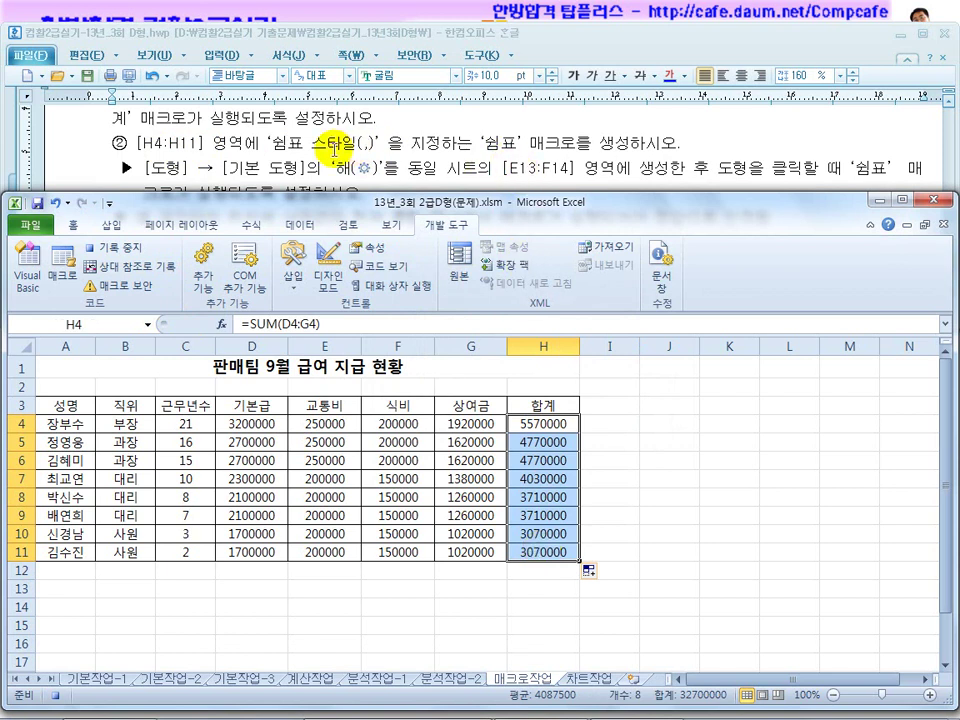
left_click(72, 224)
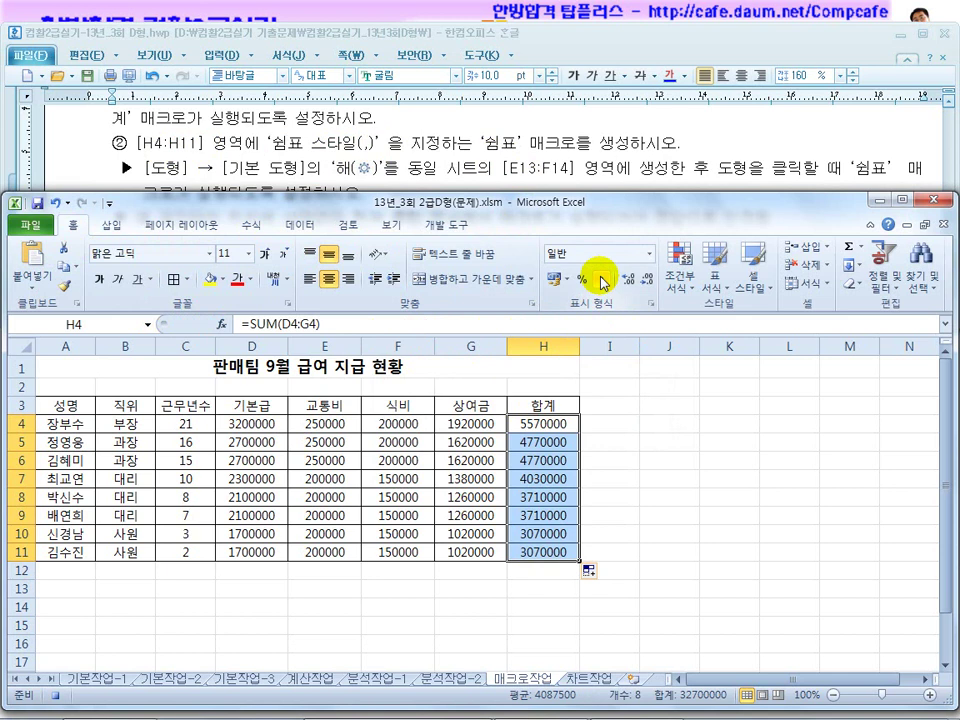
right_click(550, 484)
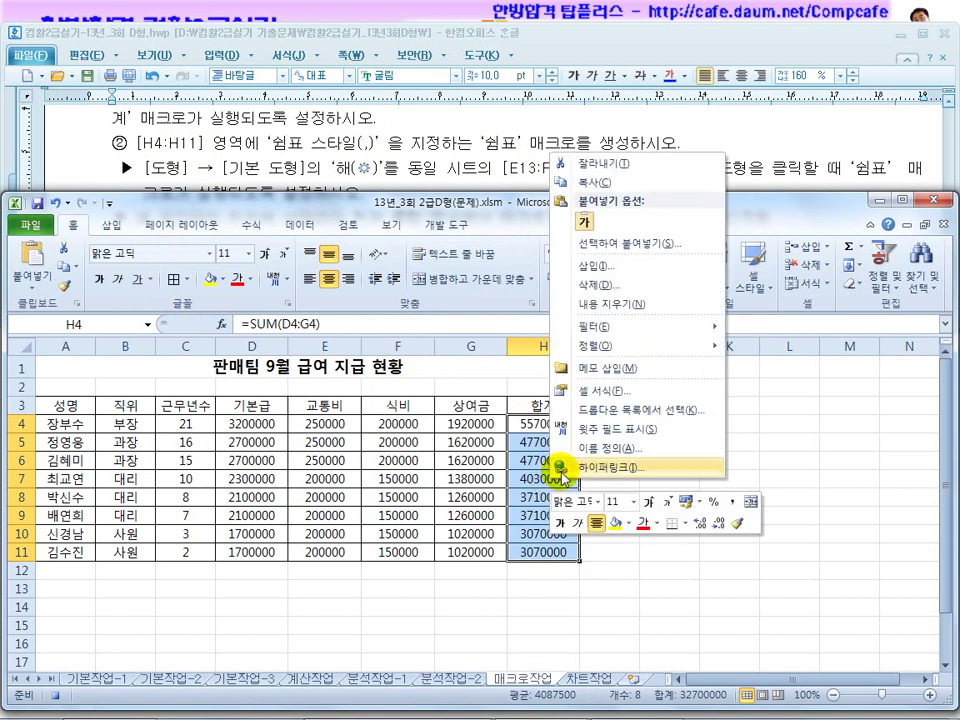
left_click(604, 395)
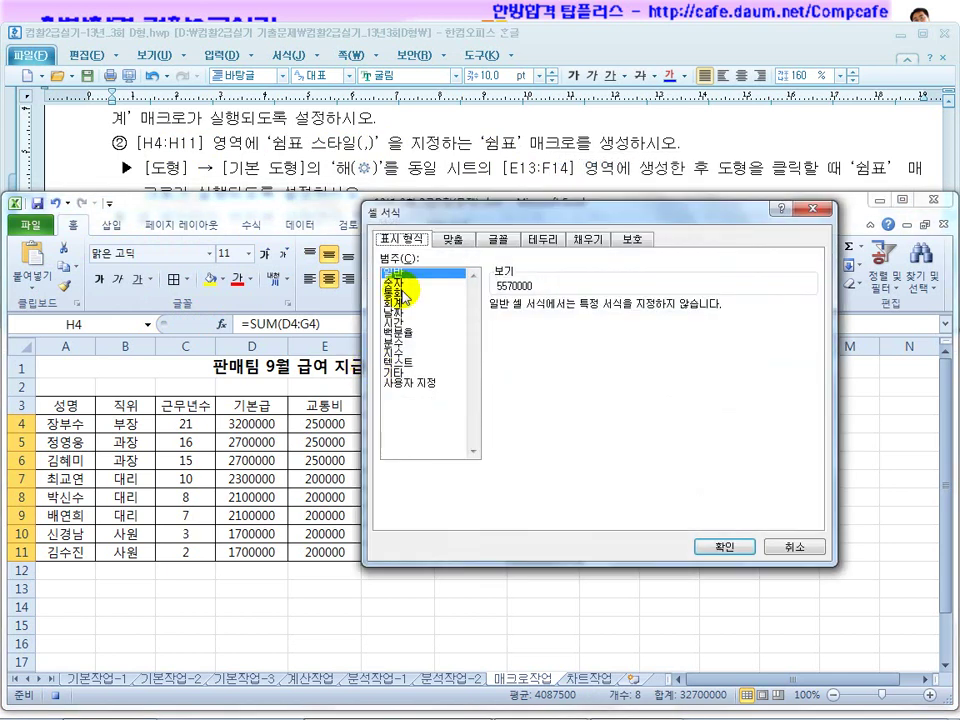
left_click(393, 283)
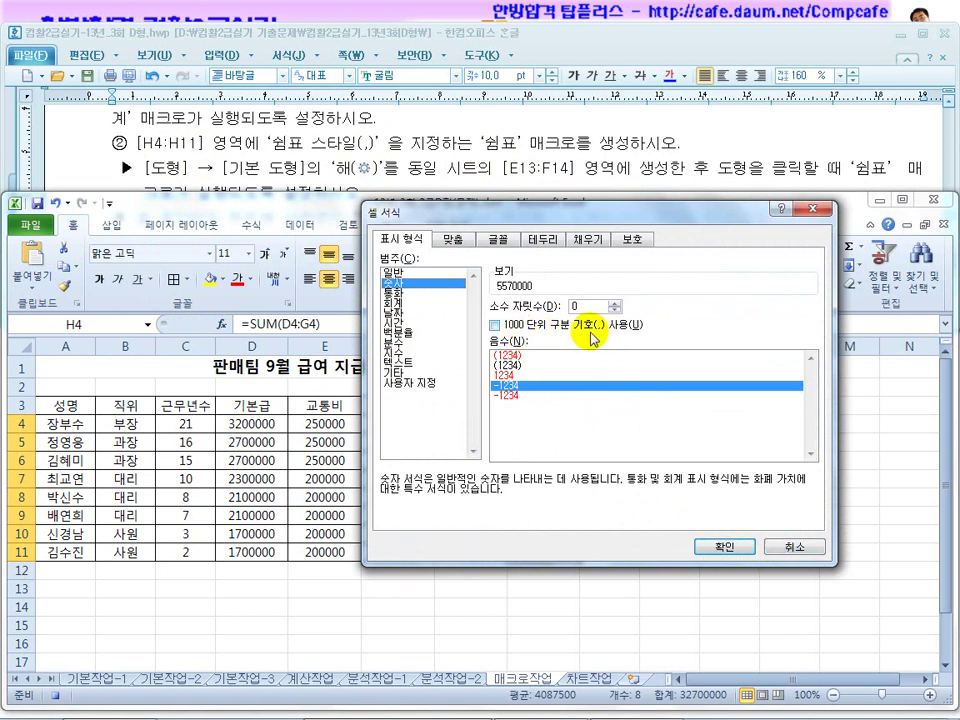
left_click(773, 550)
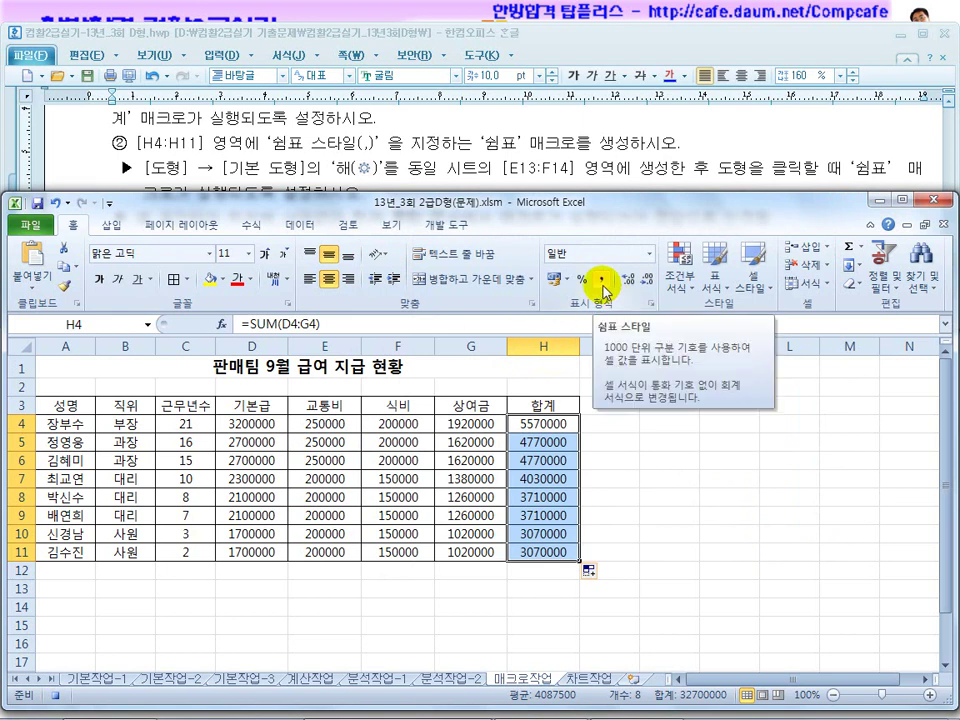
Apply the 쉼표 스타일 to the selected 합계 values in H4:H11, and stop recording the 쉼표 macro
left_click(603, 289)
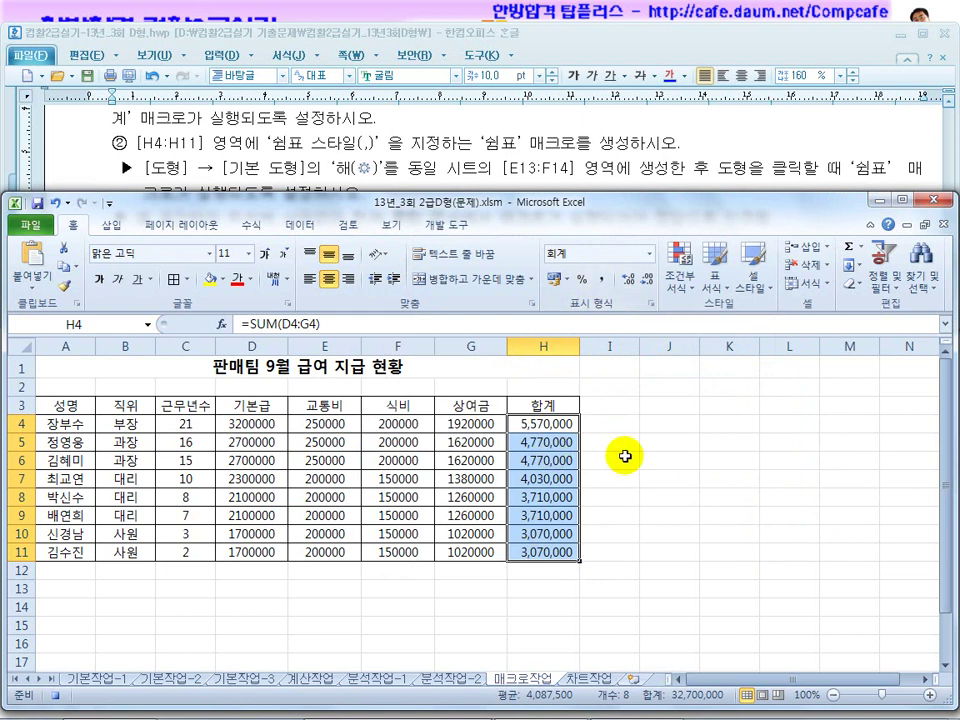
left_click(622, 458)
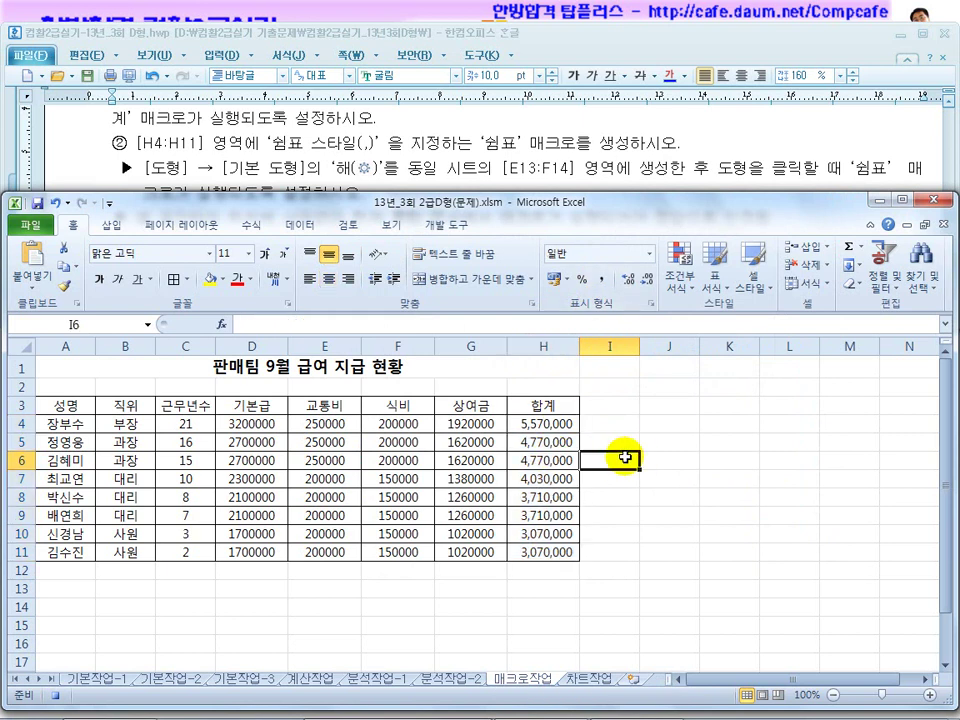
left_click(440, 224)
left_click(105, 250)
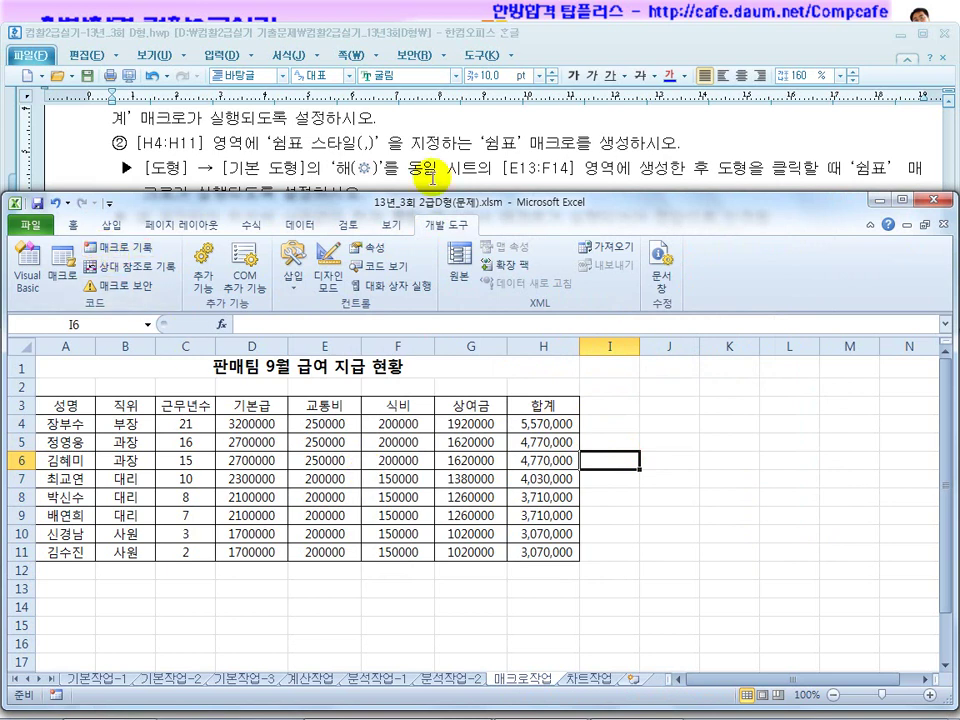
Check the 합계 shape instruction in the Hangul document, and draw a 웃는 얼굴 basic shape over B13:C14 in Excel
left_click(432, 178)
scroll(432, 178, "up", 1)
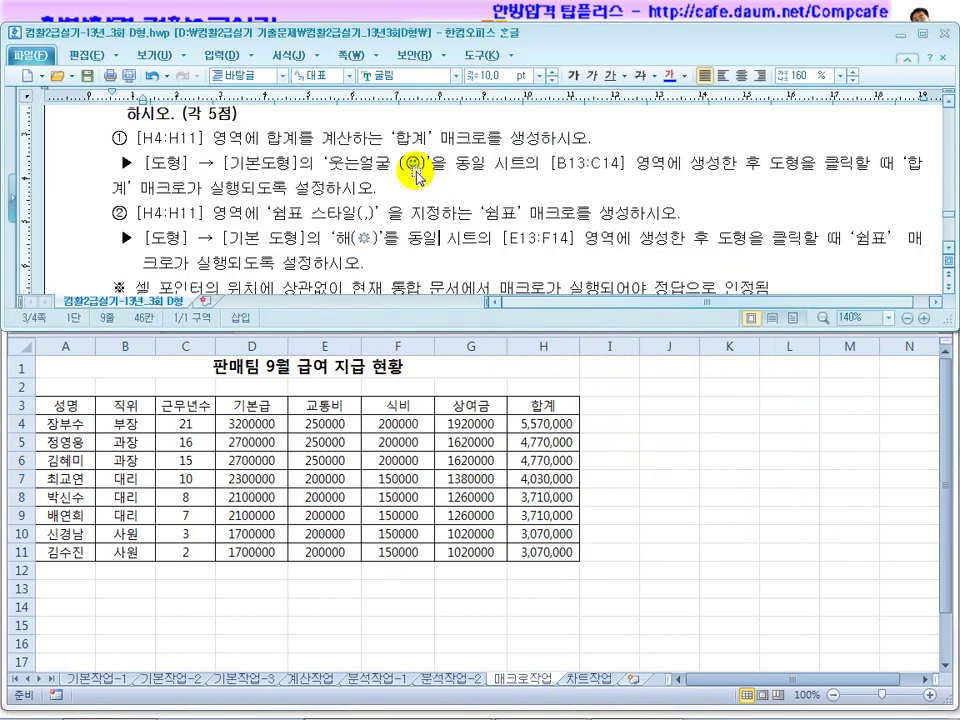
left_click(601, 212)
left_click(641, 387)
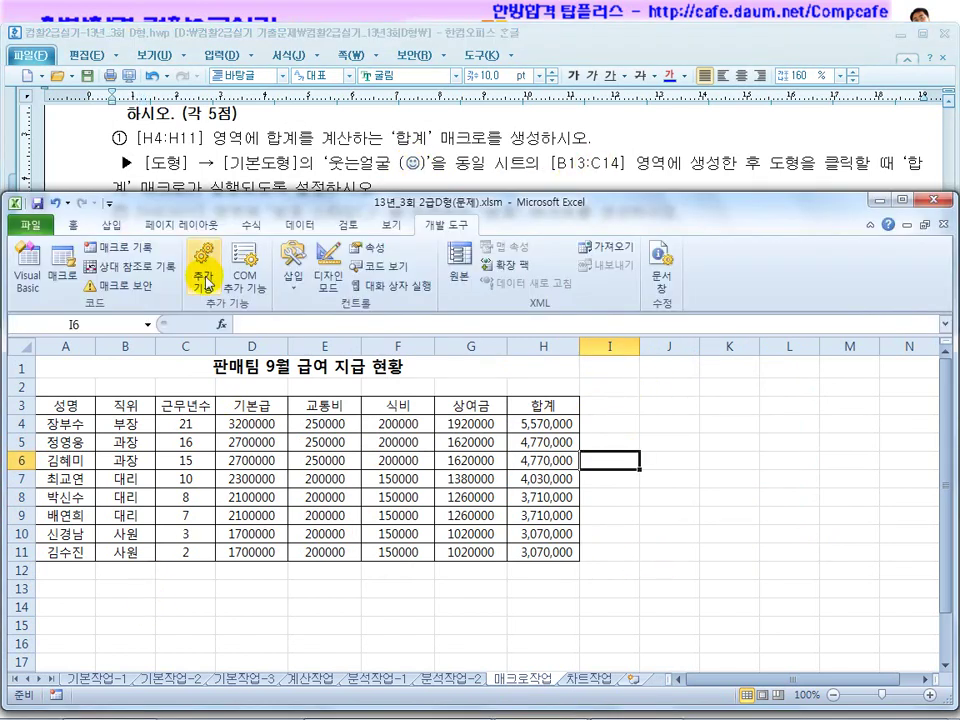
left_click(113, 225)
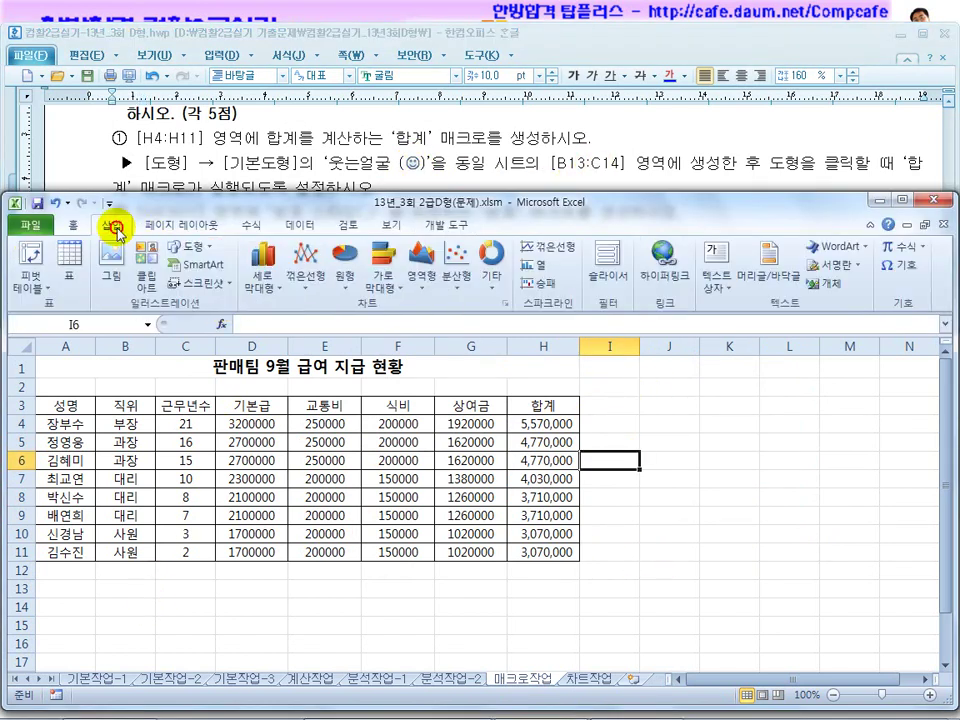
left_click(192, 246)
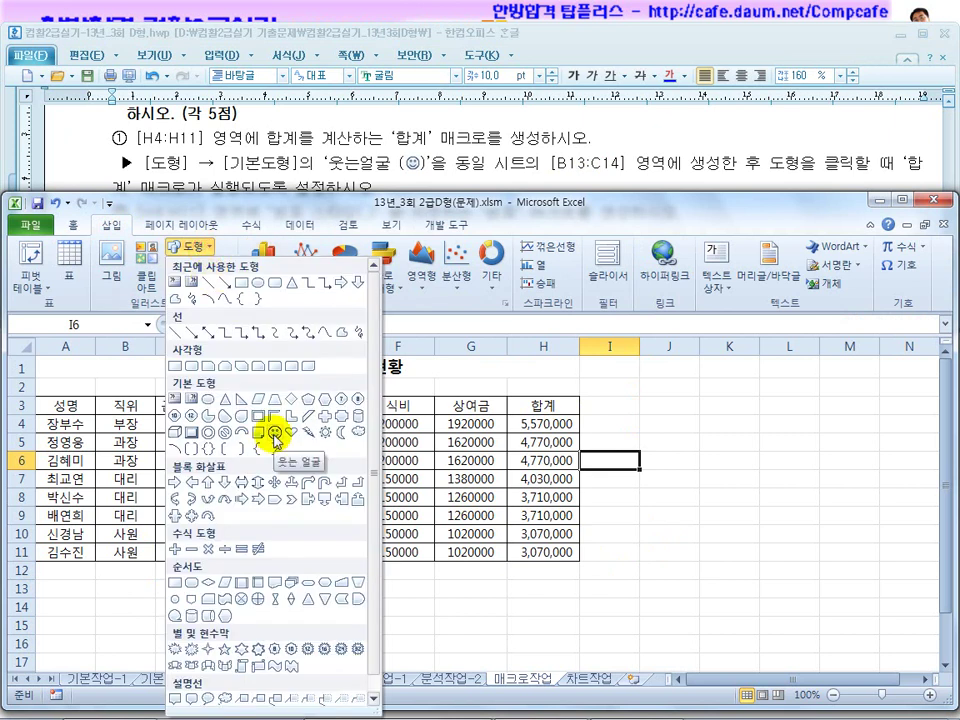
left_click(274, 432)
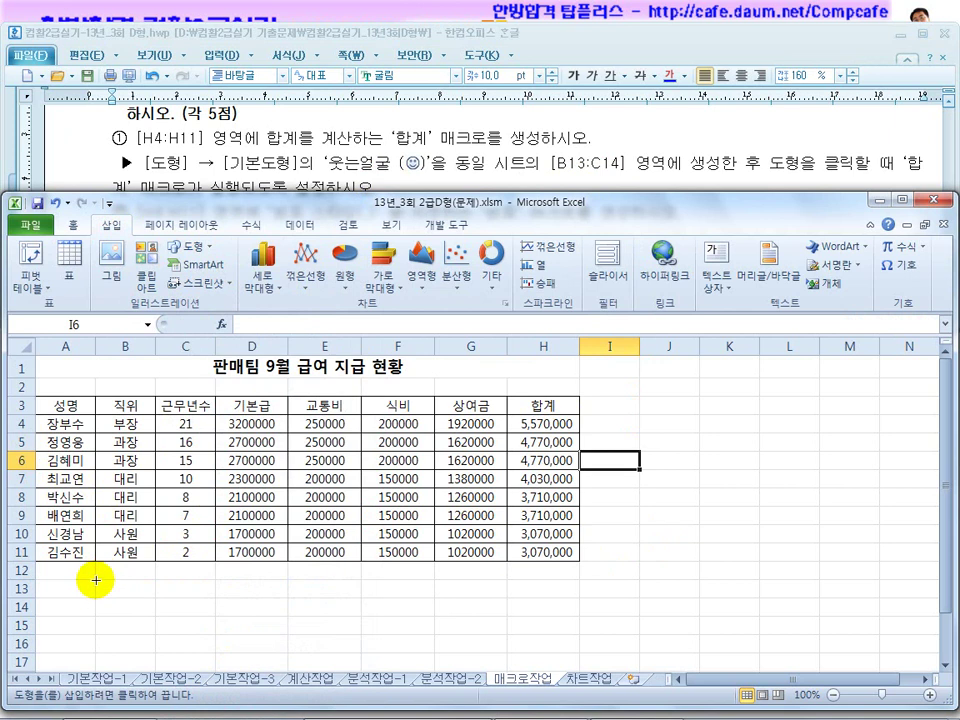
left_click_drag(96, 580, 210, 617)
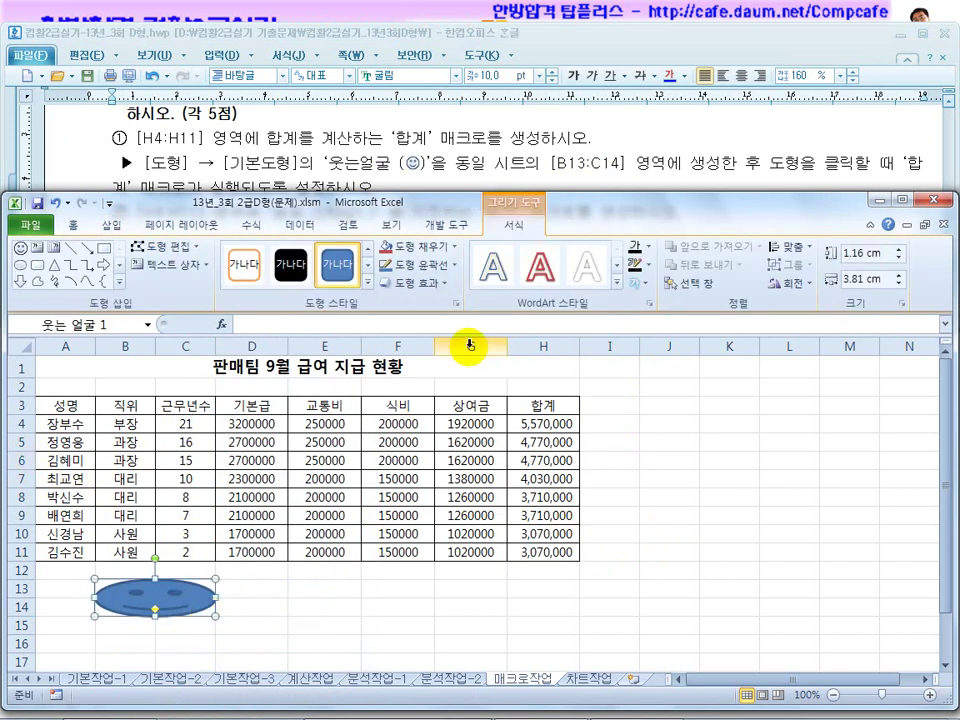
Check the 해 shape instruction in the Hangul document, and draw a 해 basic shape over E13:F14 in Excel
left_click(507, 168)
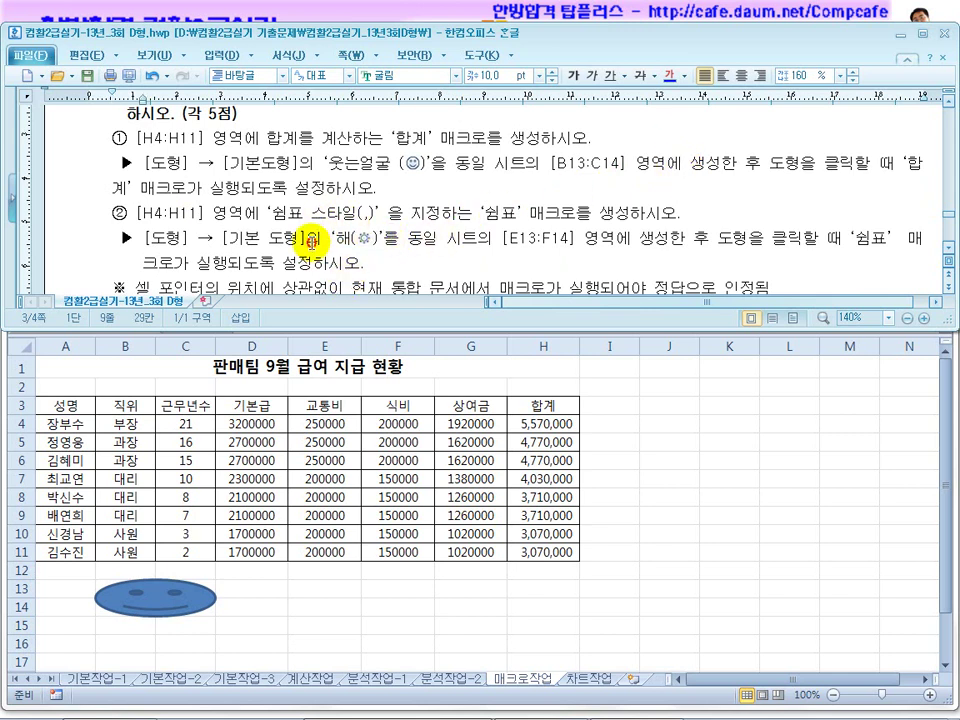
left_click_drag(312, 241, 423, 241)
left_click(521, 256)
scroll(522, 257, "down", 1)
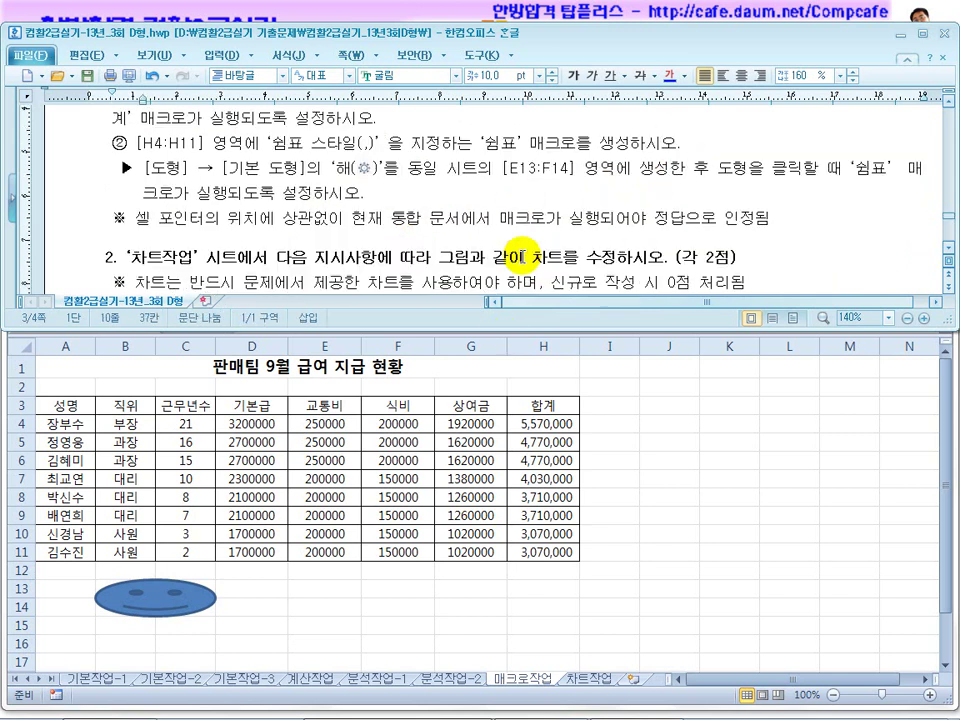
left_click(400, 596)
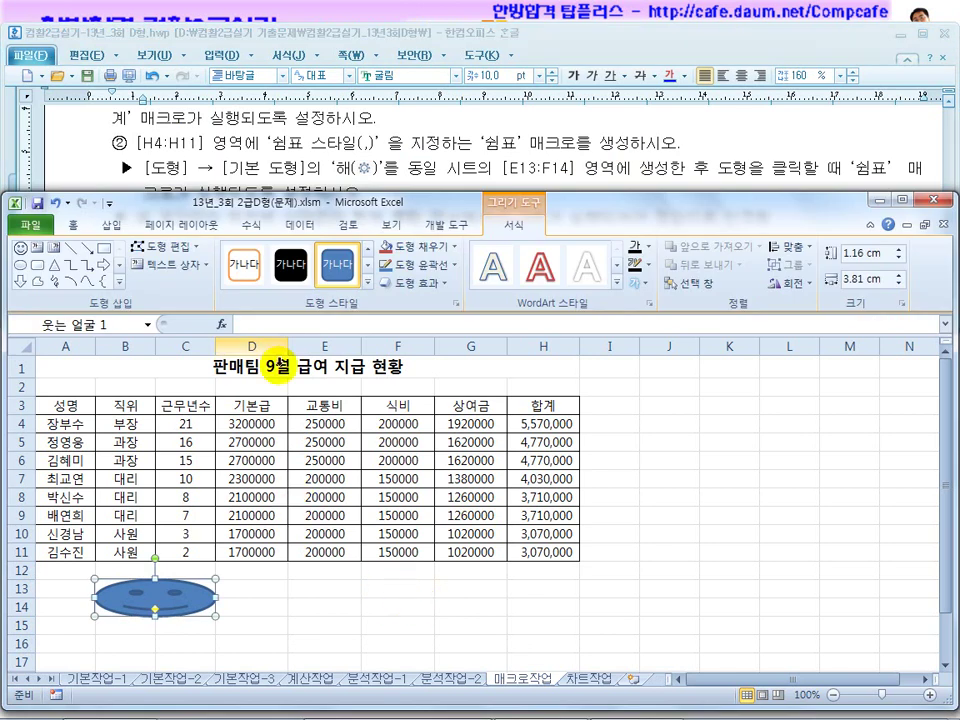
left_click(72, 225)
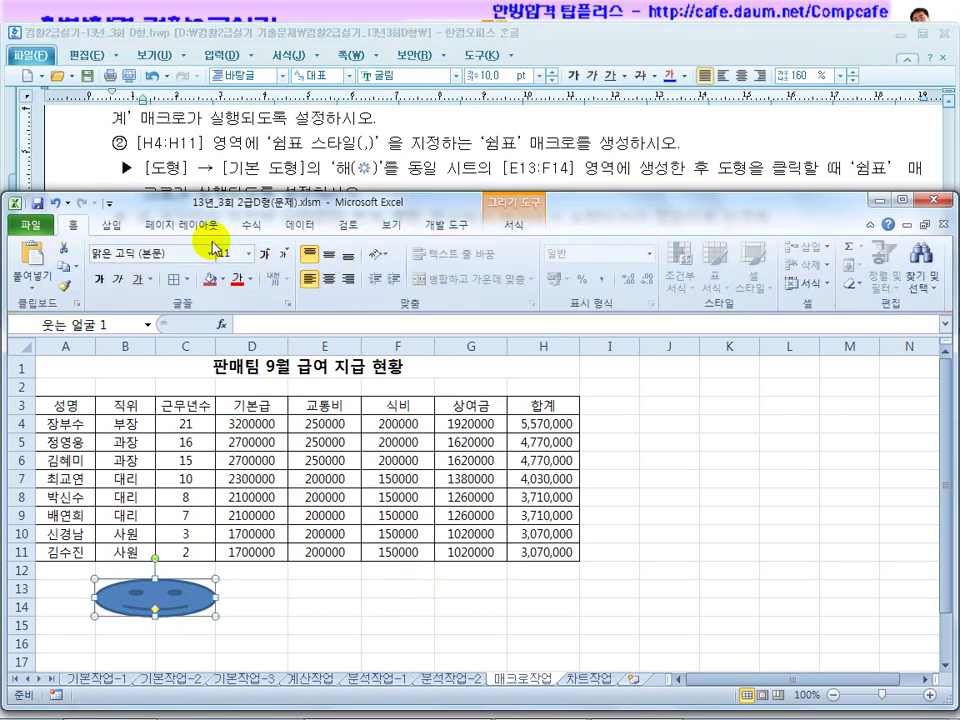
left_click(111, 225)
left_click(190, 246)
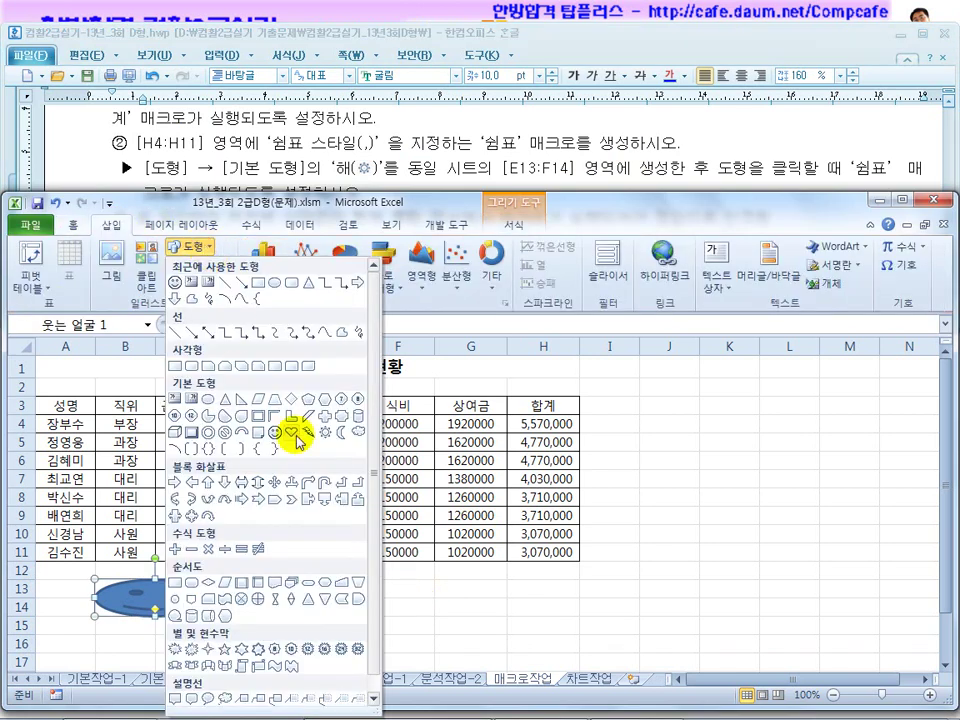
left_click(328, 437)
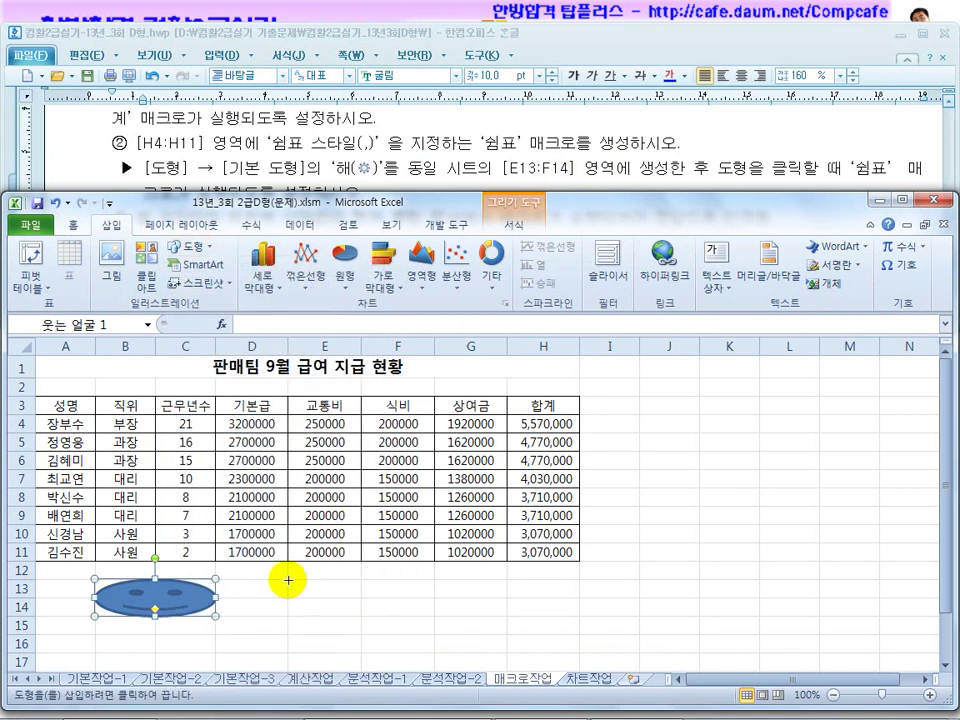
mouse_move(288, 580)
left_mouse_down()
mouse_move(381, 624)
mouse_move(419, 622)
left_mouse_up()
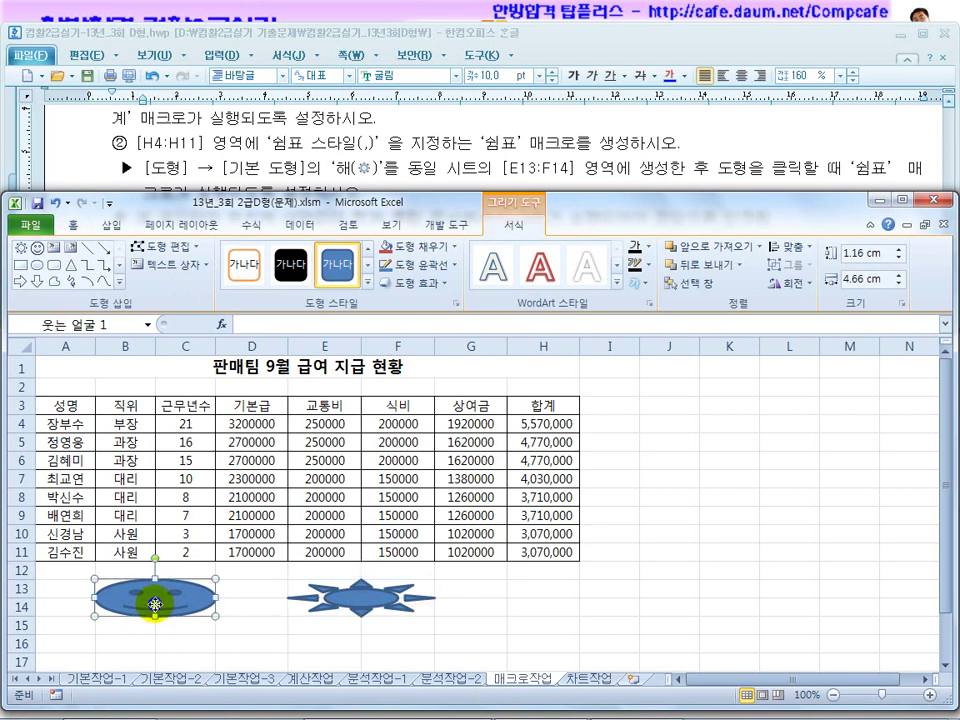
Assign the 합계 macro to the 웃는 얼굴 shape
right_click(156, 607)
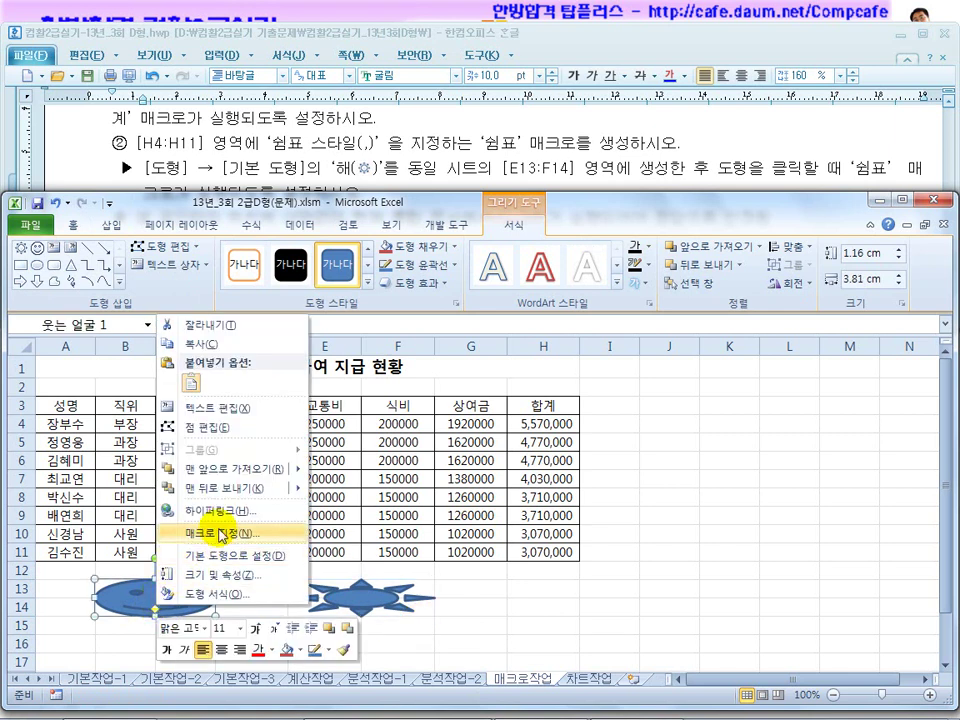
left_click(221, 535)
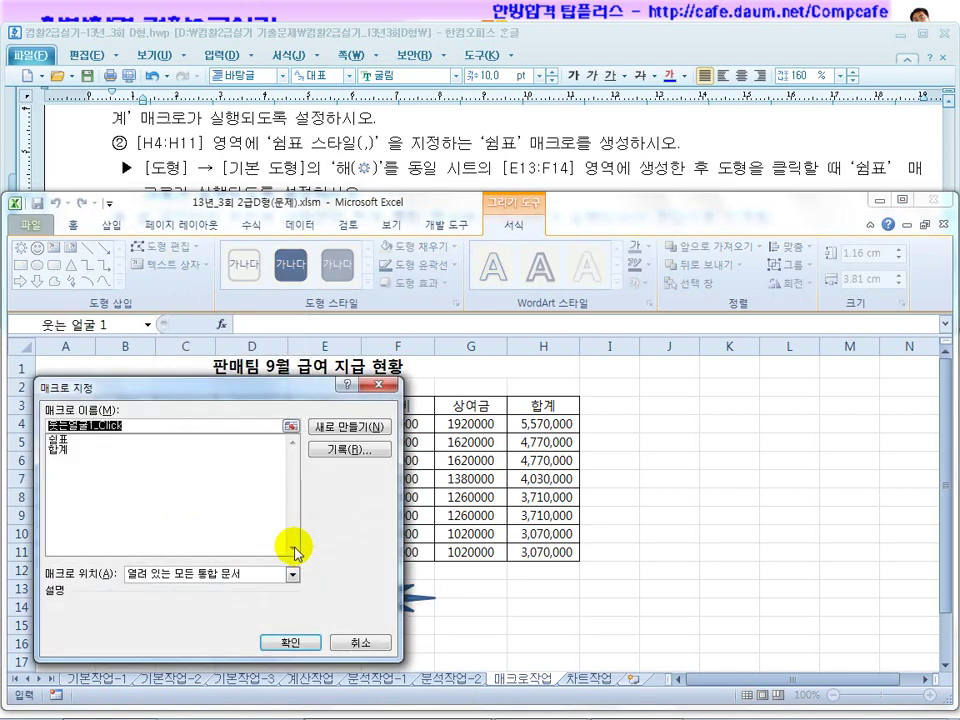
left_click(65, 452)
left_click(290, 642)
Assign the 쉼표 macro to the 해 shape, and deselect the shape
right_click(390, 600)
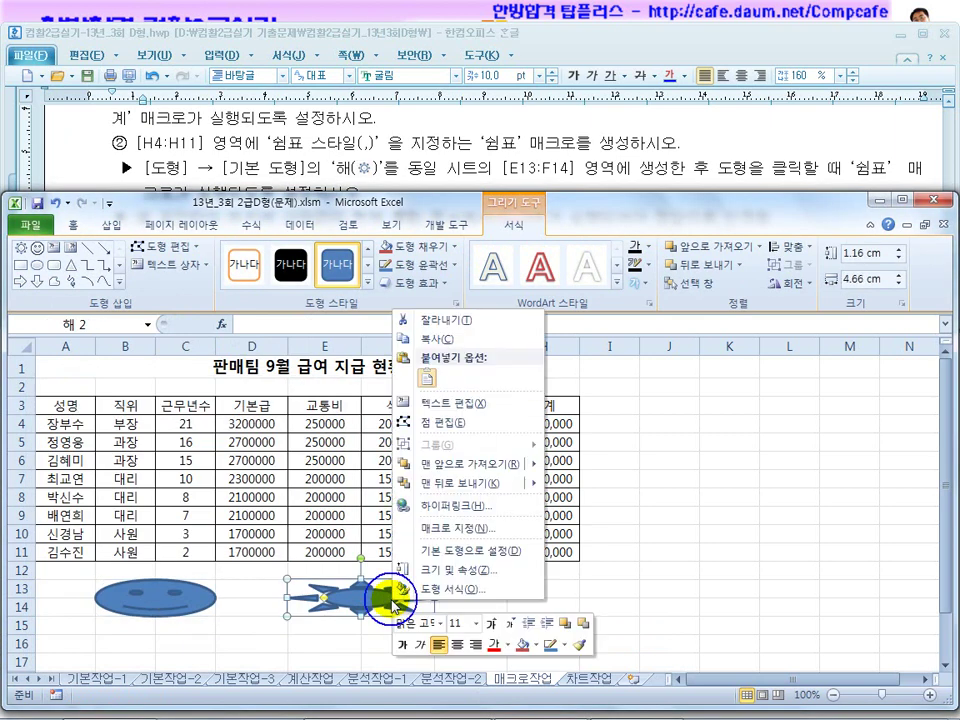
left_click(443, 533)
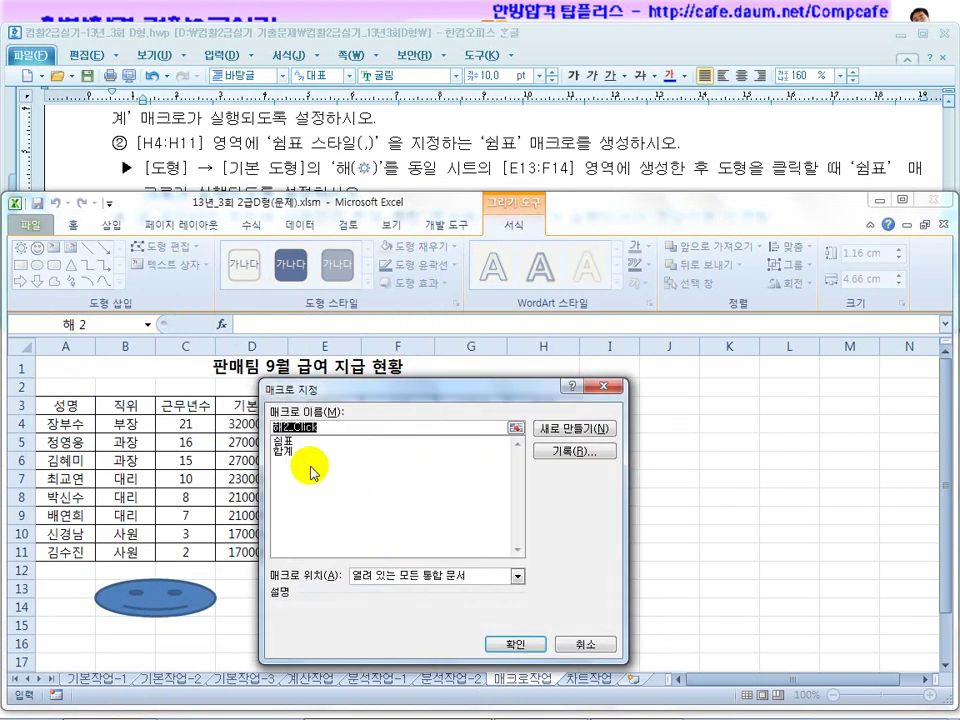
left_click(290, 442)
left_click(519, 643)
left_click(603, 586)
Set the number format of the 합계 values in H4:H11 to 일반
left_click_drag(551, 424, 557, 550)
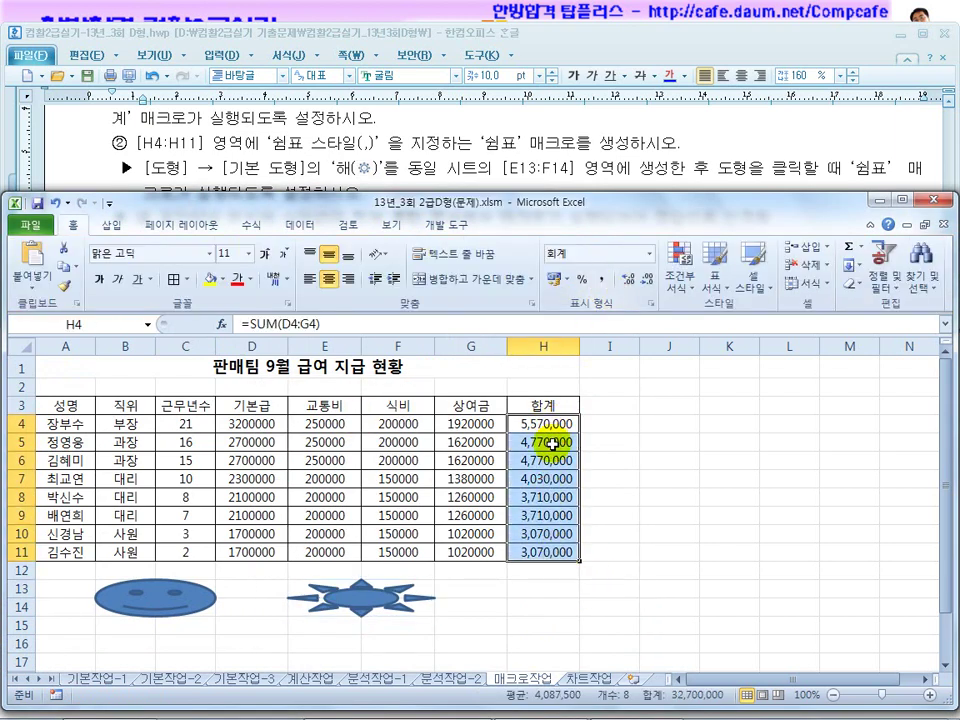
right_click(555, 450)
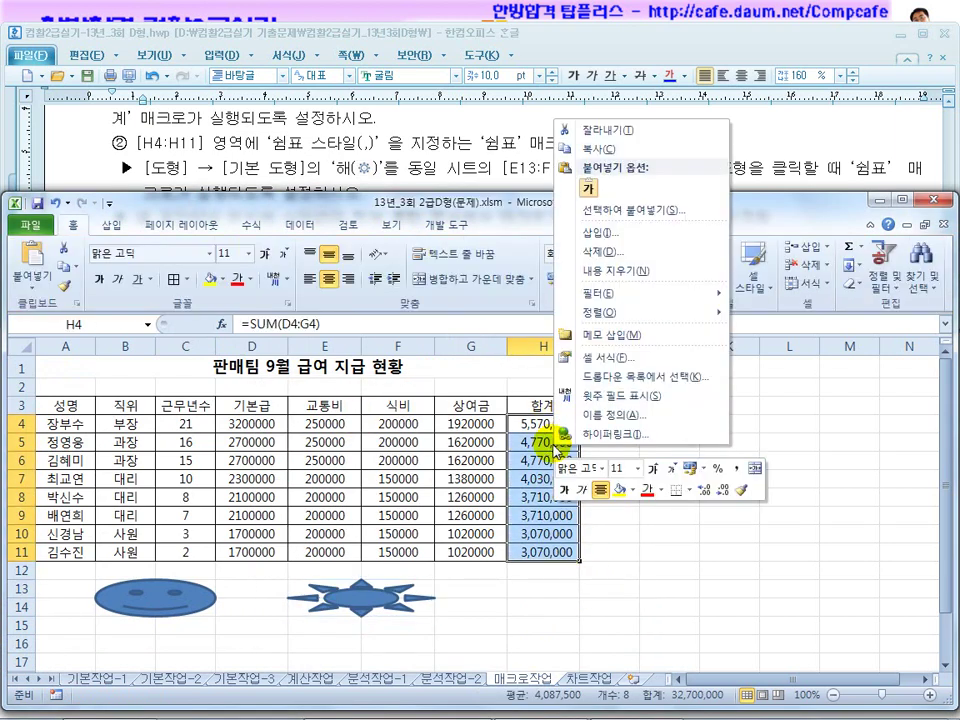
left_click(600, 357)
left_click(400, 236)
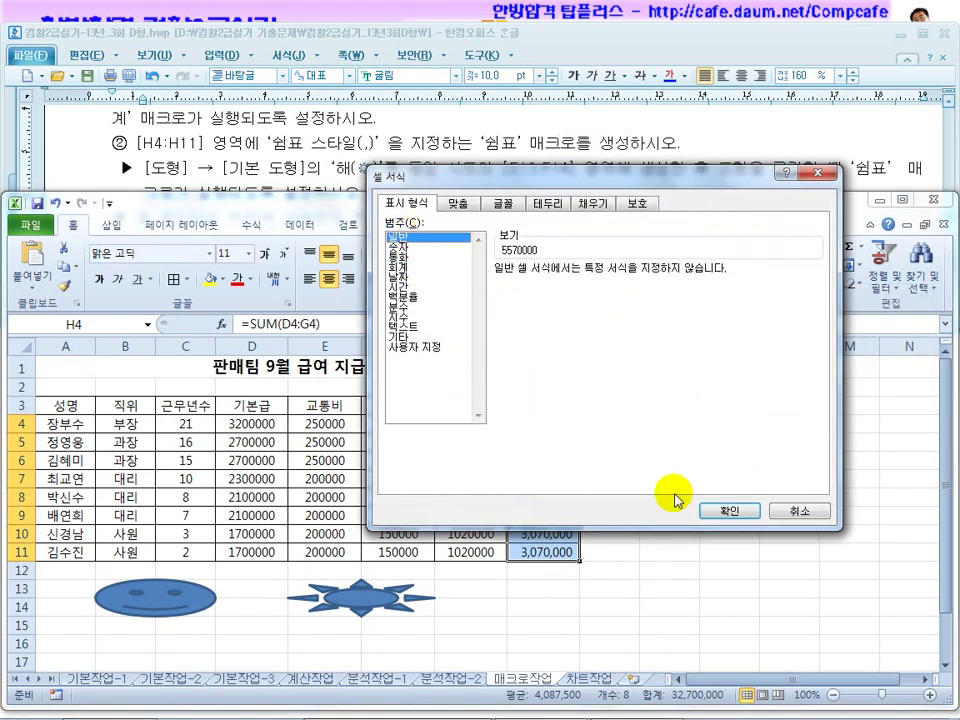
left_click(727, 511)
left_click(669, 551)
Clear the contents of H4:H11, and test both macros by running 합계 and 쉼표 from their shapes
left_click_drag(542, 422, 553, 549)
key("Delete")
left_click(665, 532)
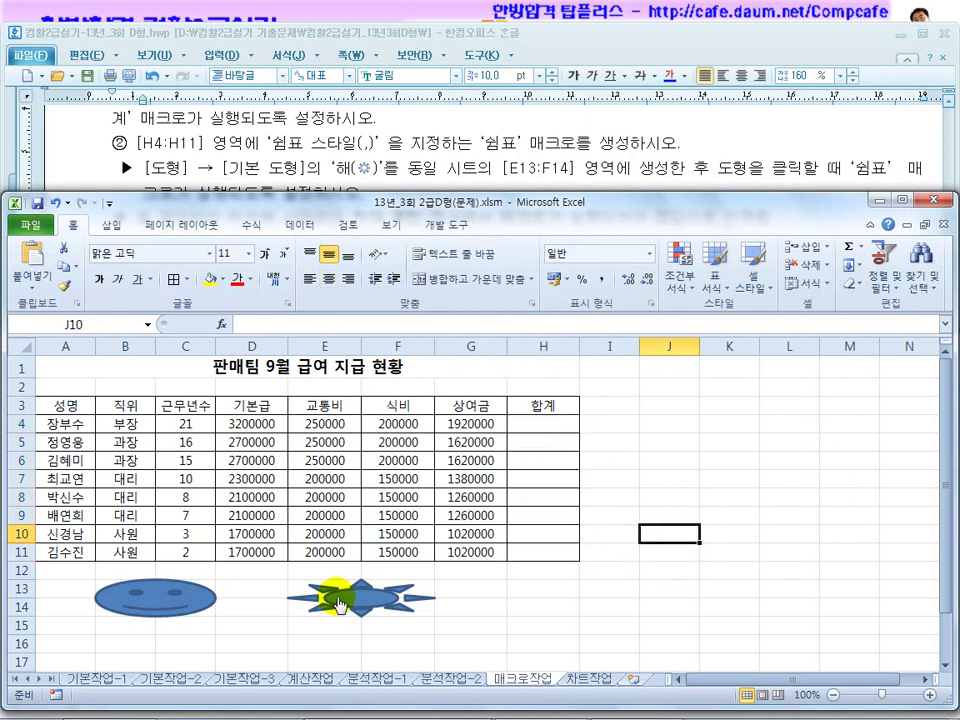
left_click(156, 612)
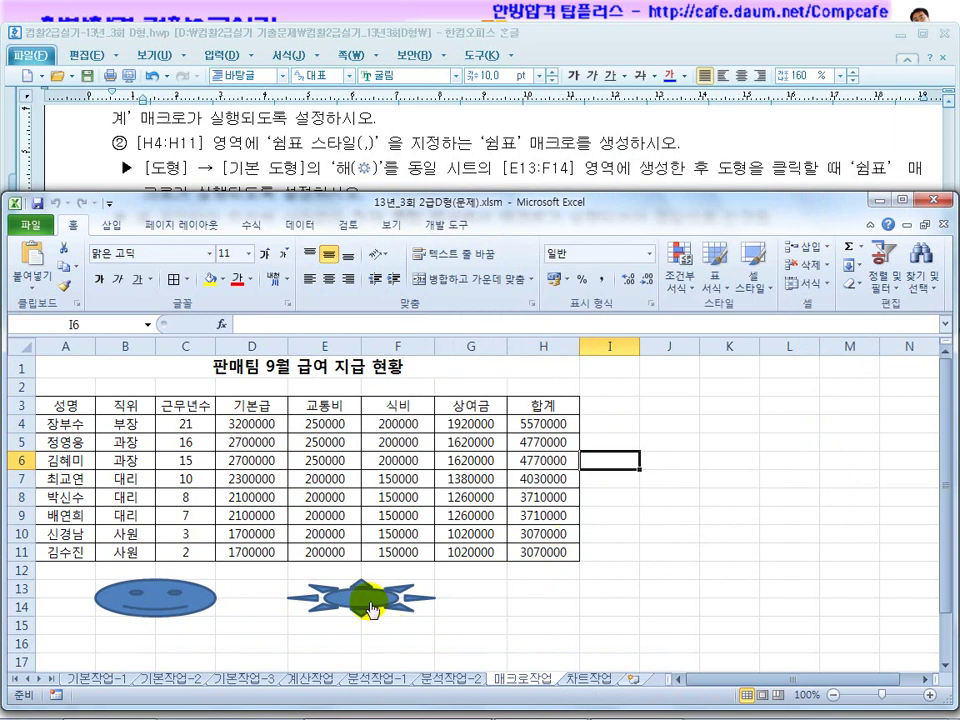
left_click(370, 608)
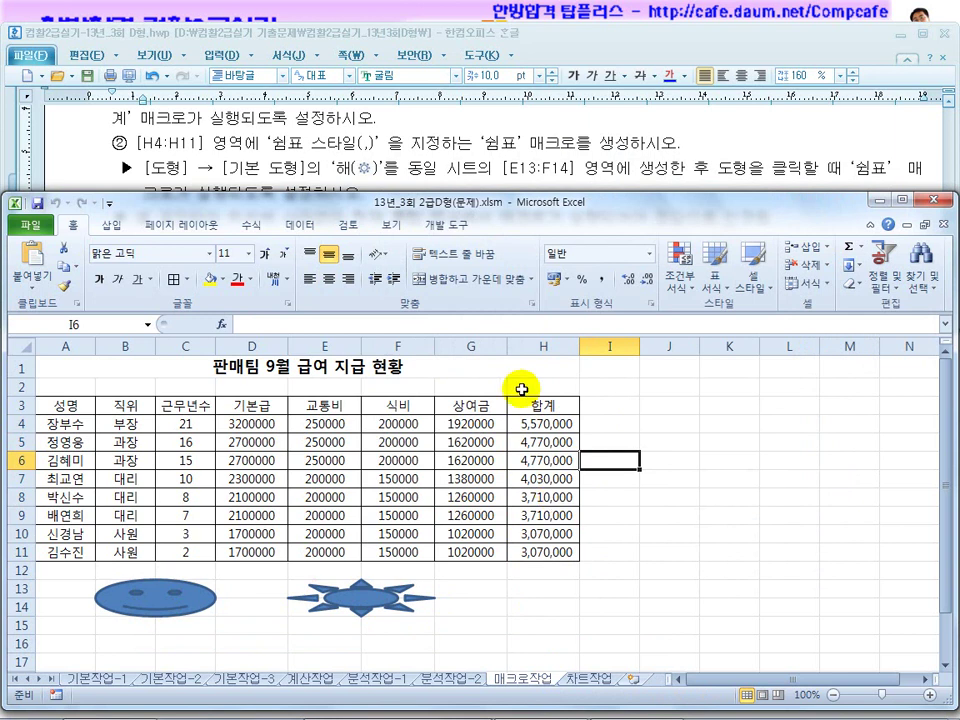
Open the 차트작업 sheet in Excel, and read the instruction on adding the 동메달 data range in the Hangul document
left_click(436, 179)
scroll(436, 258, "down", 2)
scroll(436, 258, "down", 2)
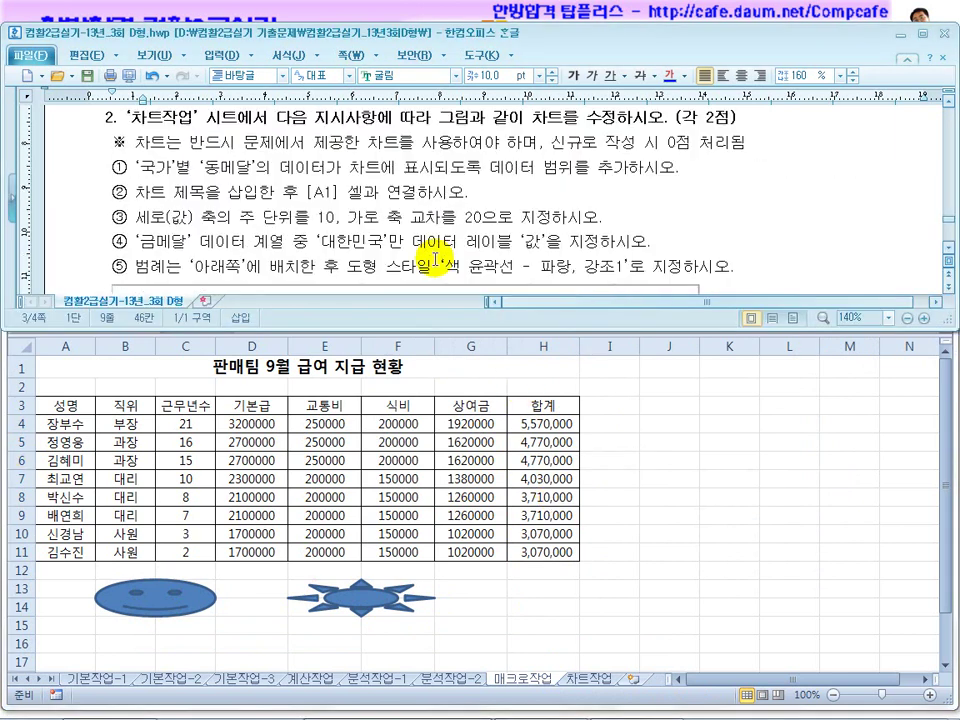
left_click(610, 460)
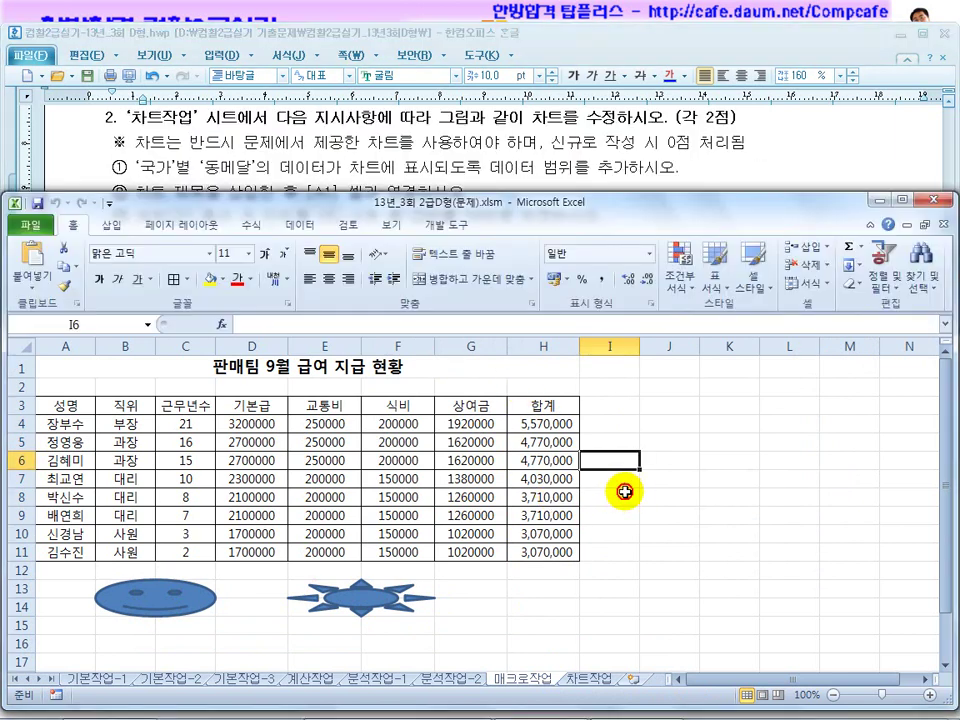
left_click(588, 680)
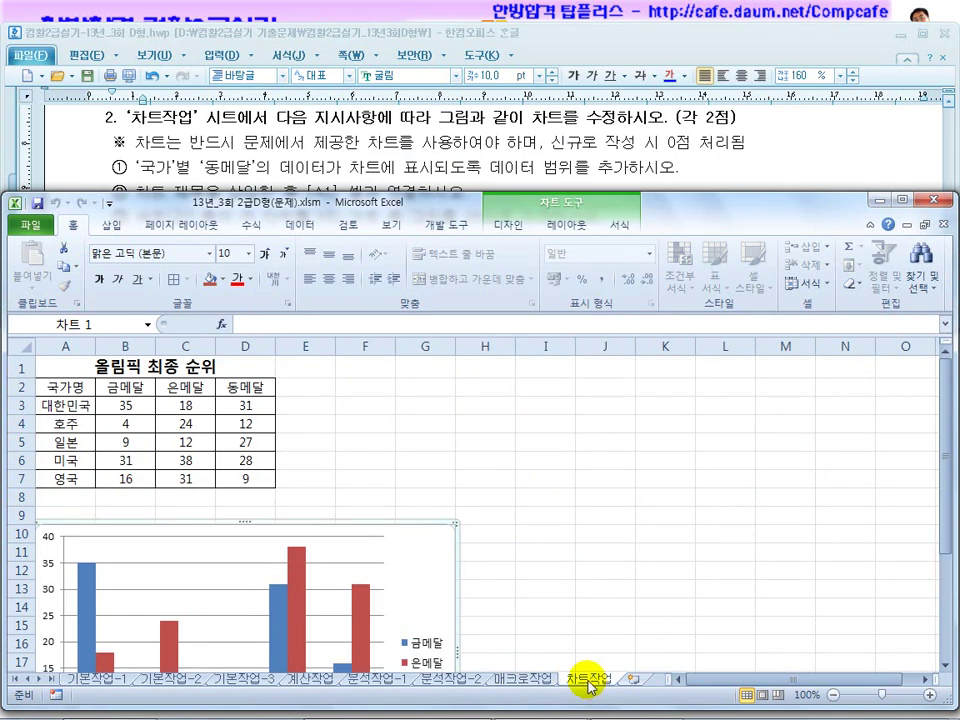
left_click(352, 172)
key("Down")
key("Down")
key("Up")
key("Up")
key("Up")
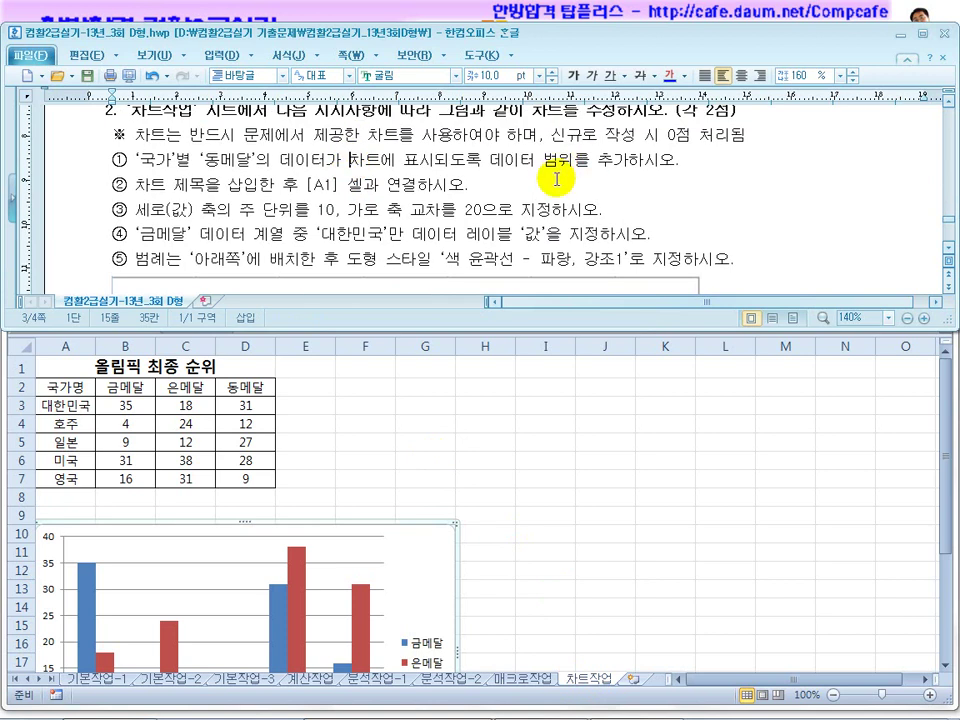
left_click_drag(434, 160, 597, 160)
Add the 동메달 range D2:D7 to the chart's data source in Excel
left_click(500, 437)
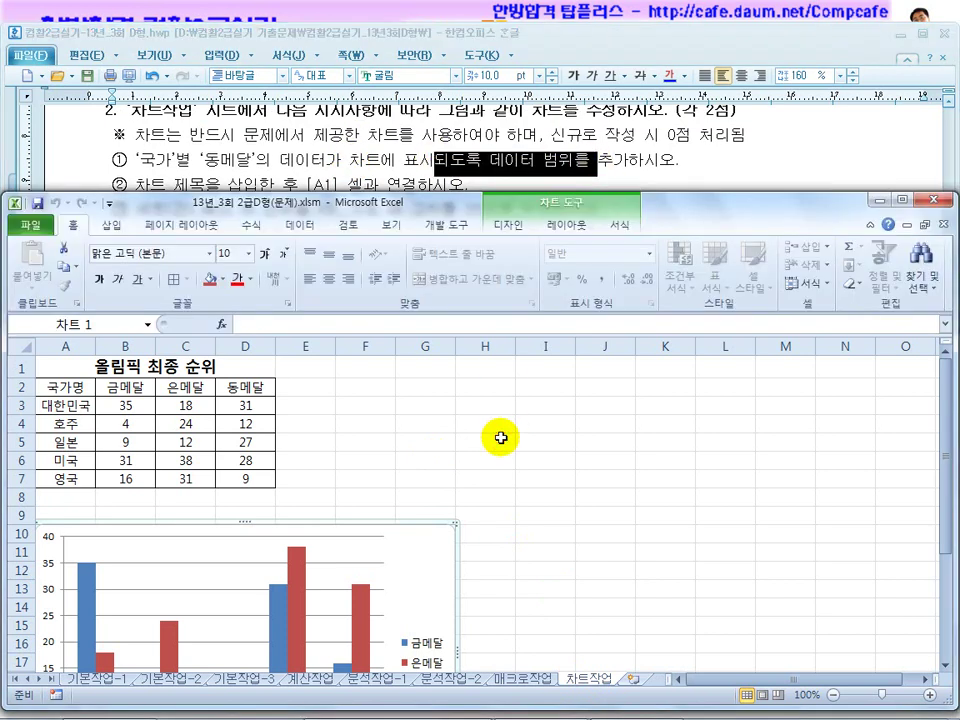
scroll(379, 465, "down", 1)
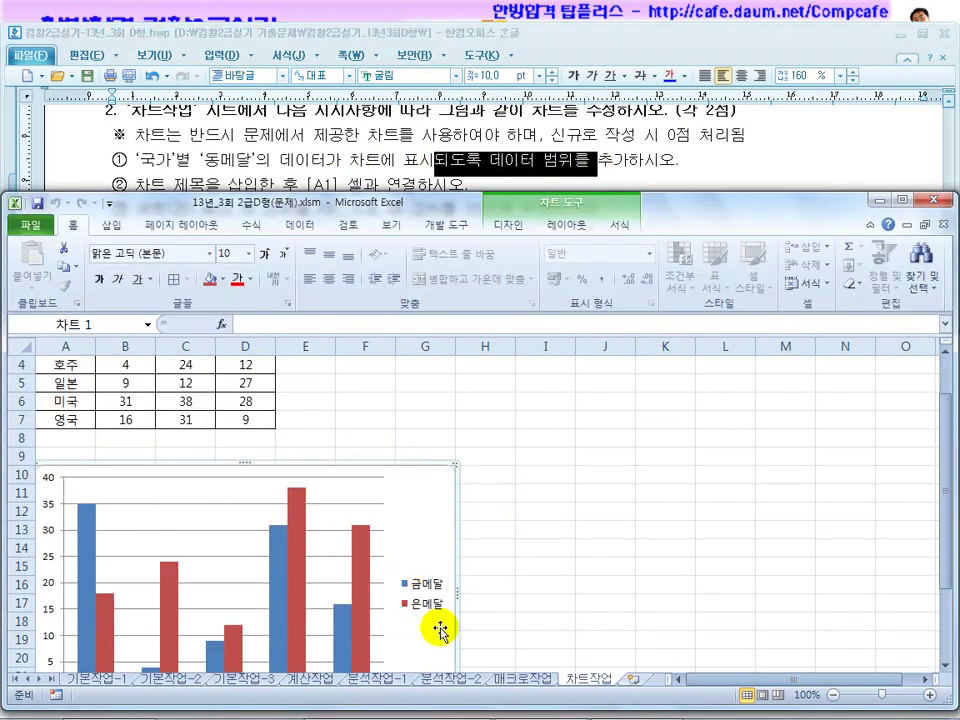
scroll(439, 626, "up", 1)
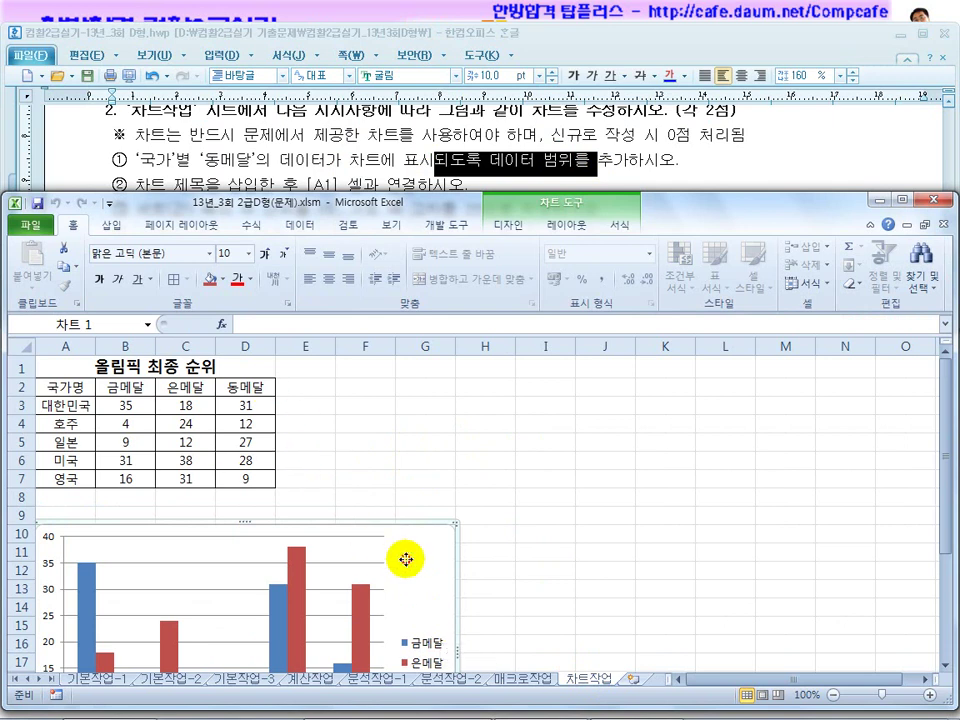
right_click(406, 563)
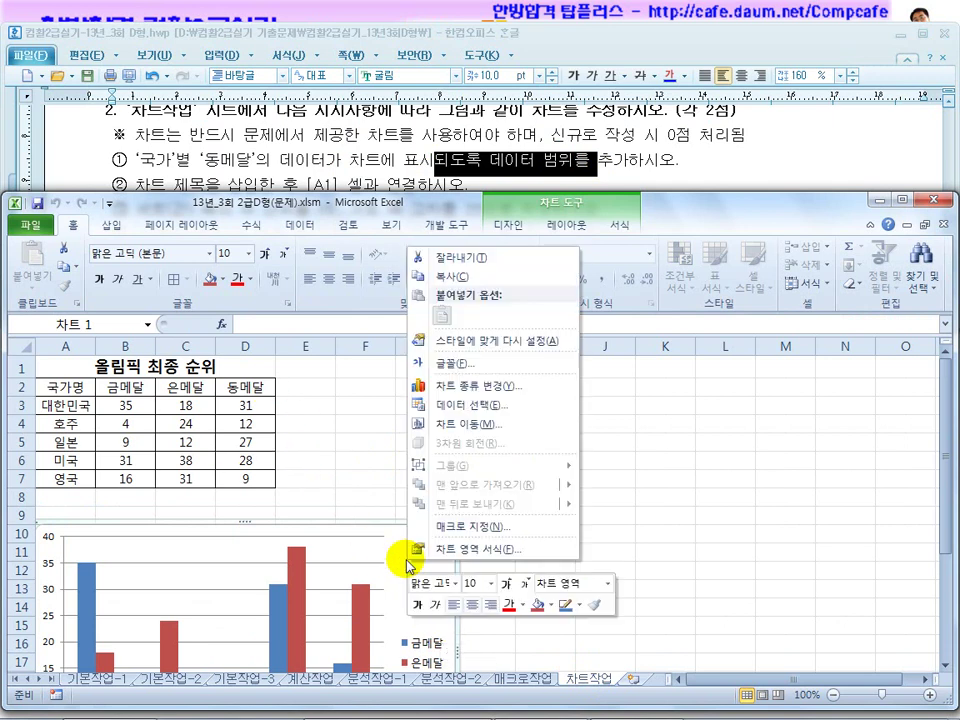
left_click(474, 409)
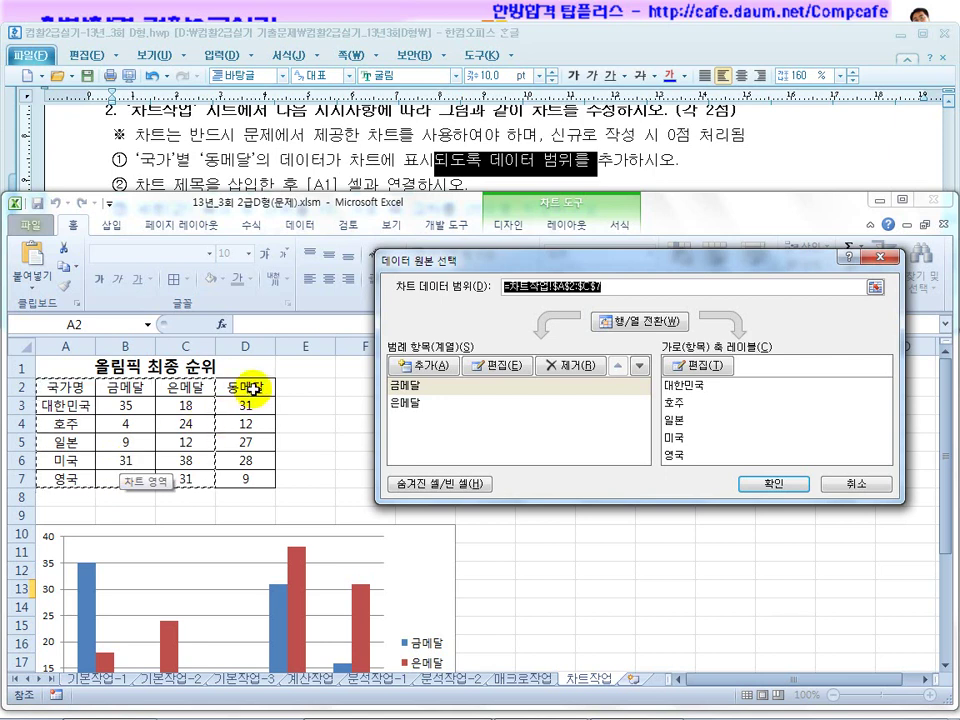
left_click_drag(253, 389, 253, 481)
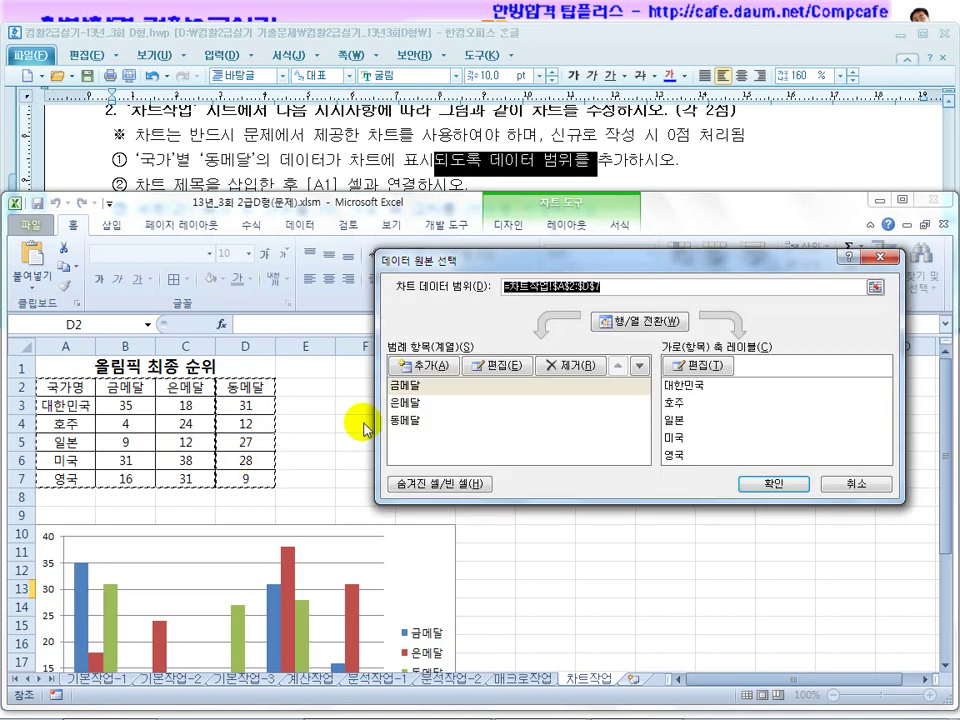
left_click(783, 485)
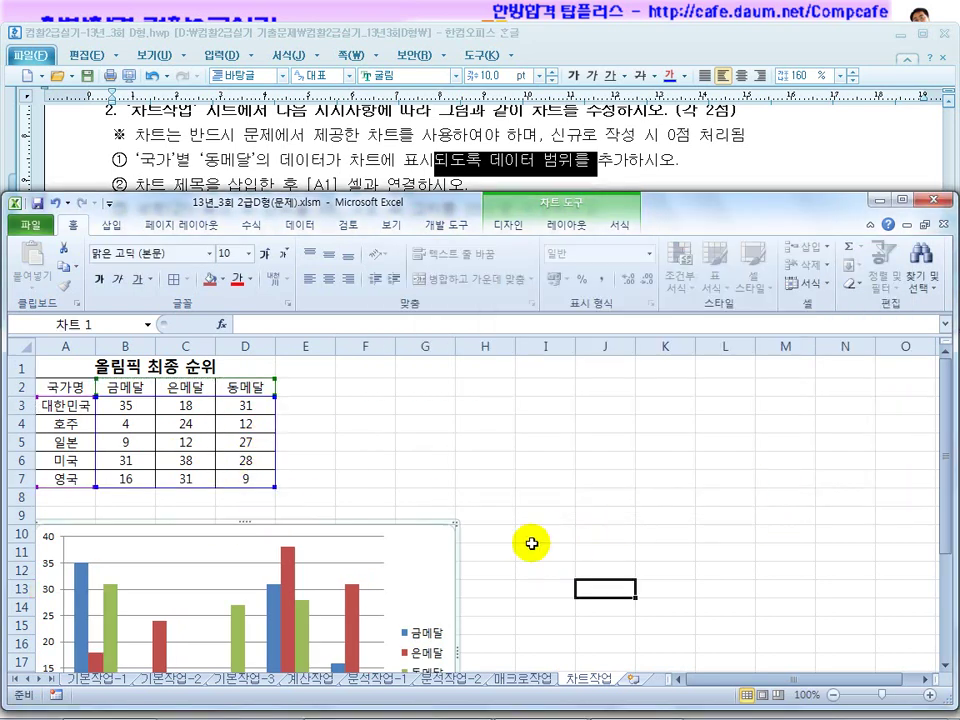
scroll(440, 548, "down", 2)
Read the chart title instruction and sample title in the Hangul document, and insert a title above the chart (차트 위) in Excel
left_click(292, 181)
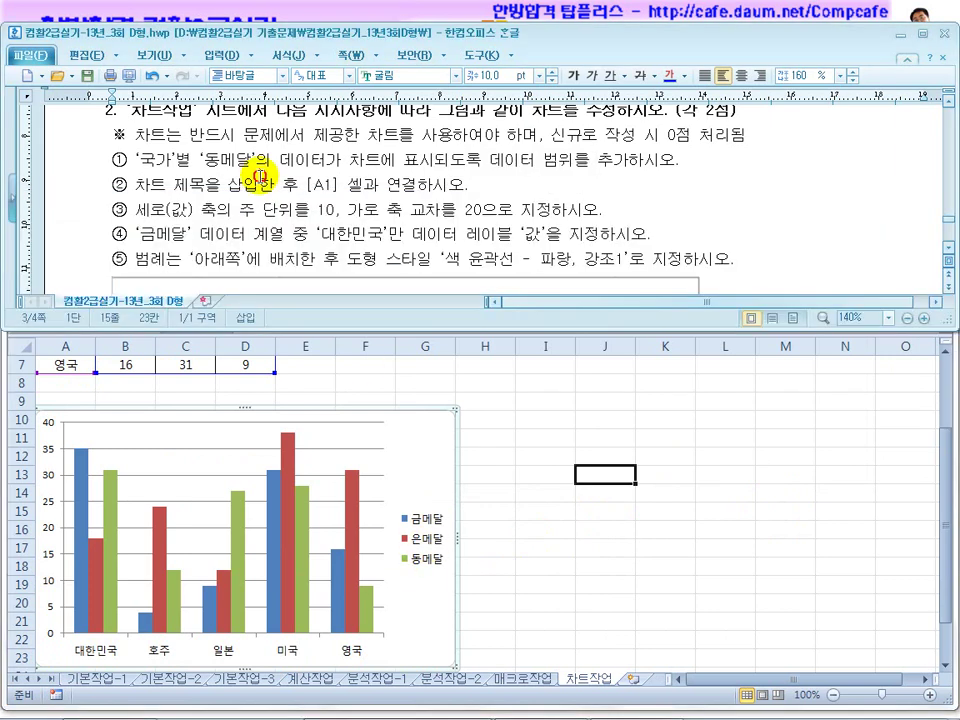
left_click_drag(220, 184, 385, 184)
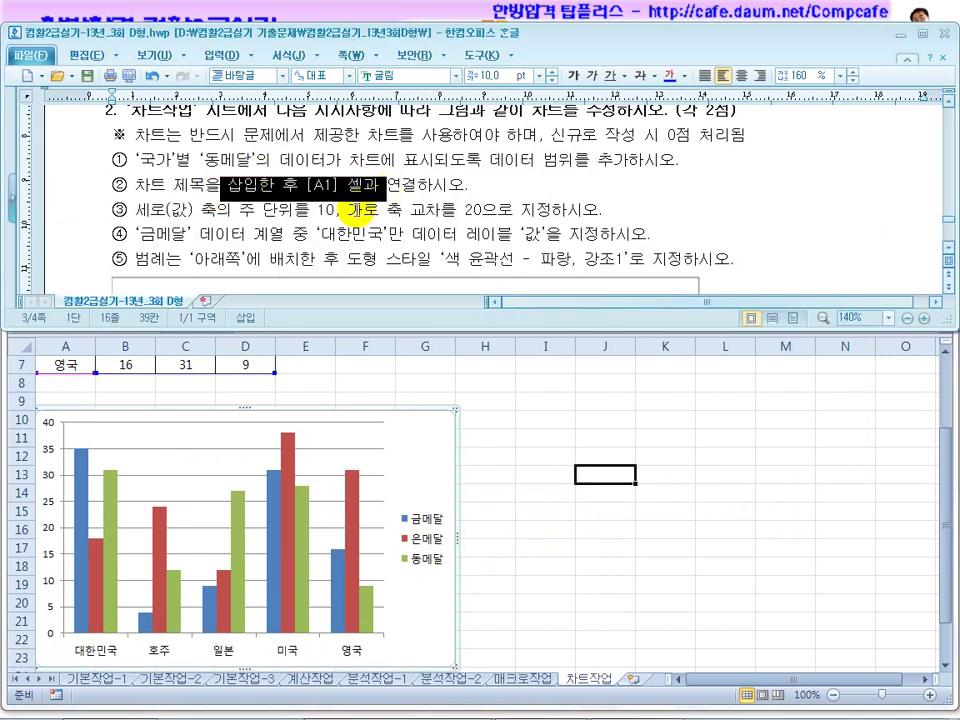
left_click(332, 195)
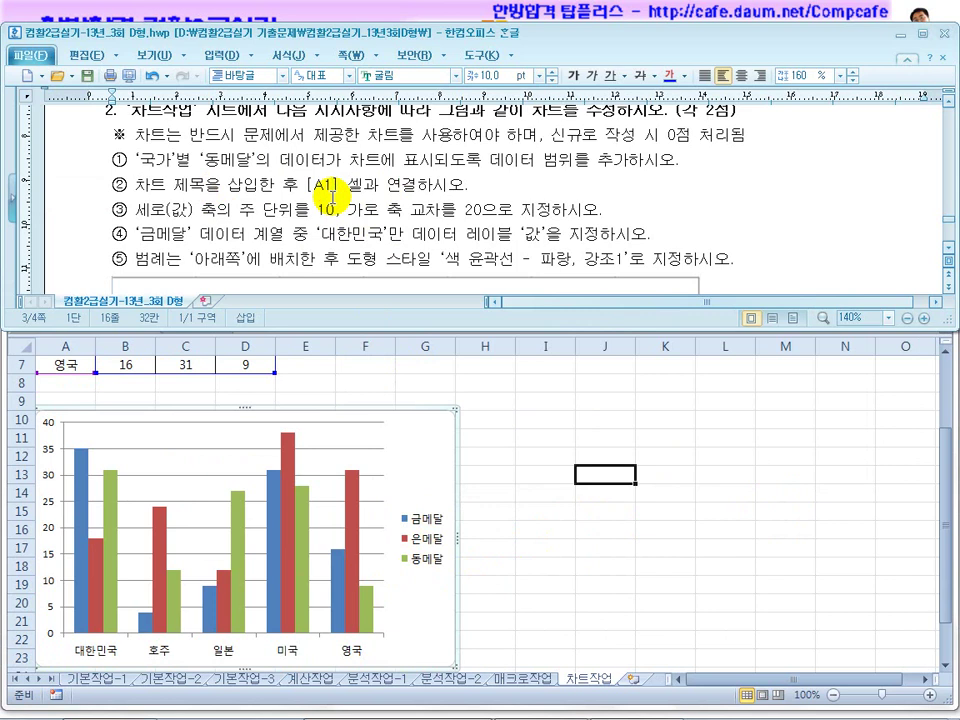
left_click(440, 450)
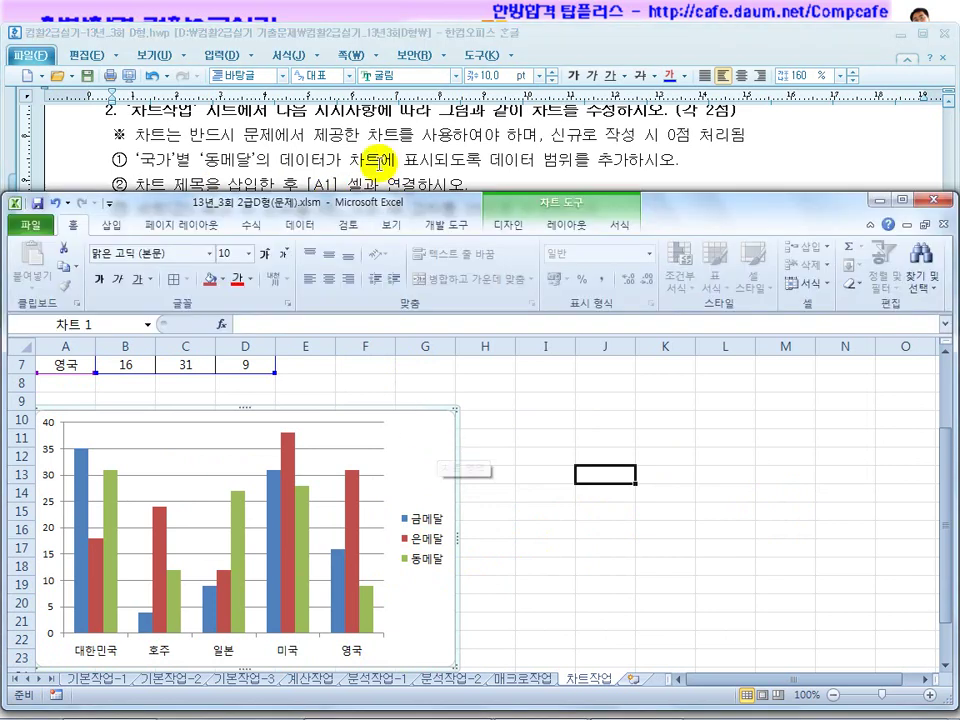
left_click(379, 168)
scroll(446, 178, "down", 1)
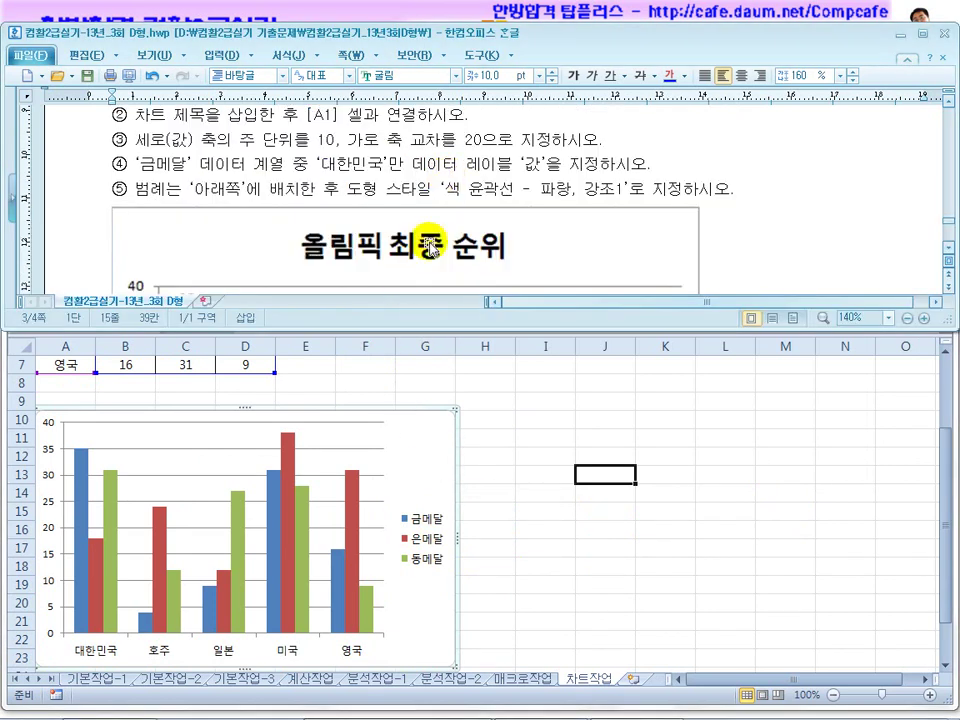
left_click(428, 435)
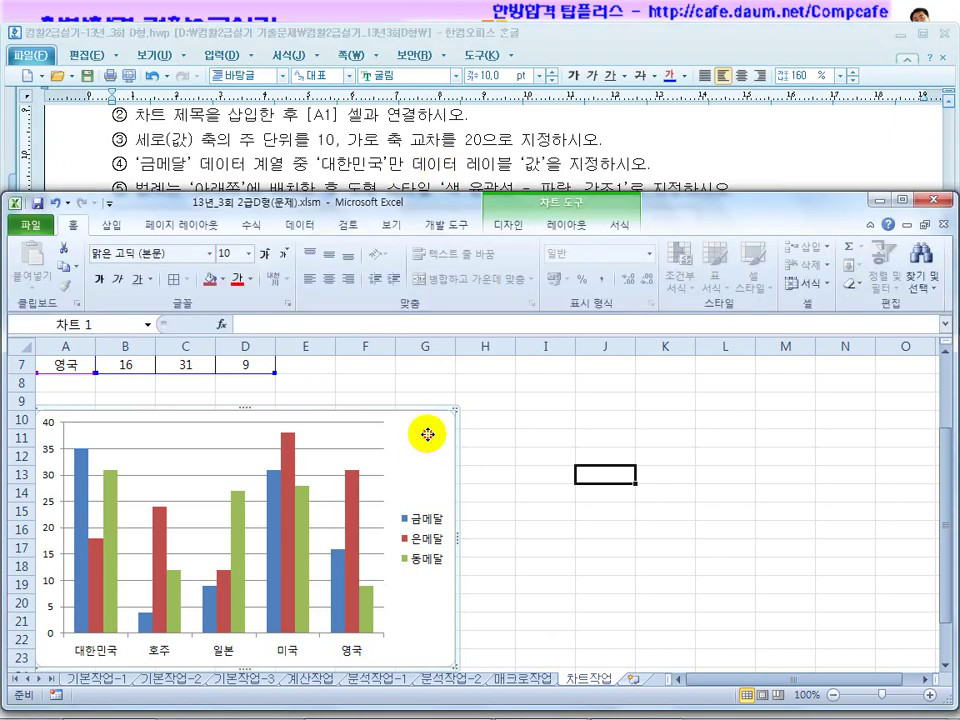
left_click(567, 226)
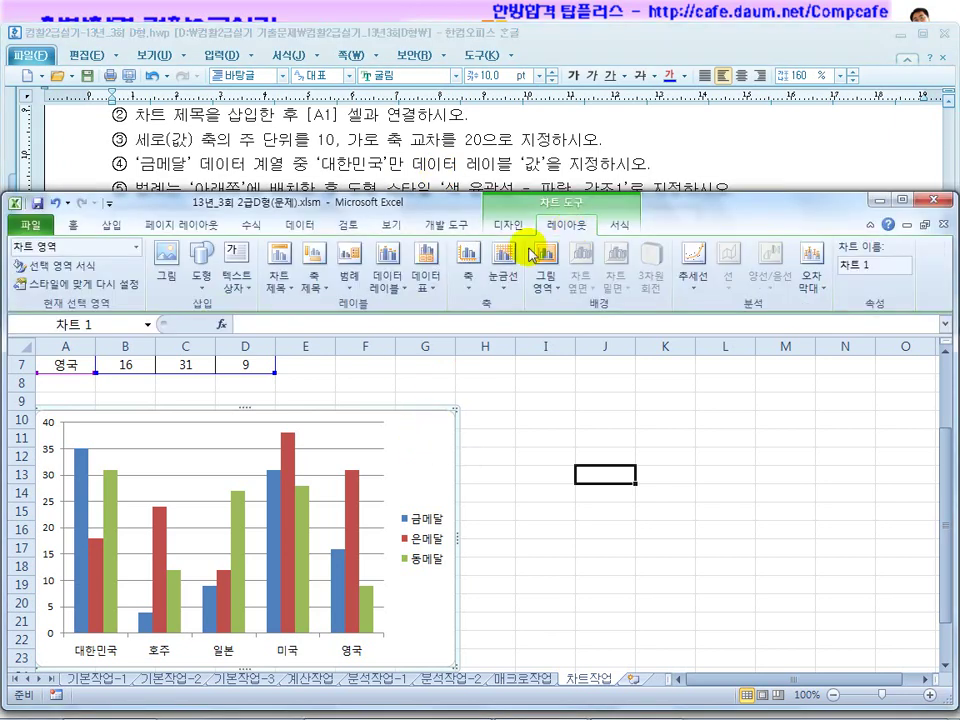
left_click(268, 291)
left_click(310, 400)
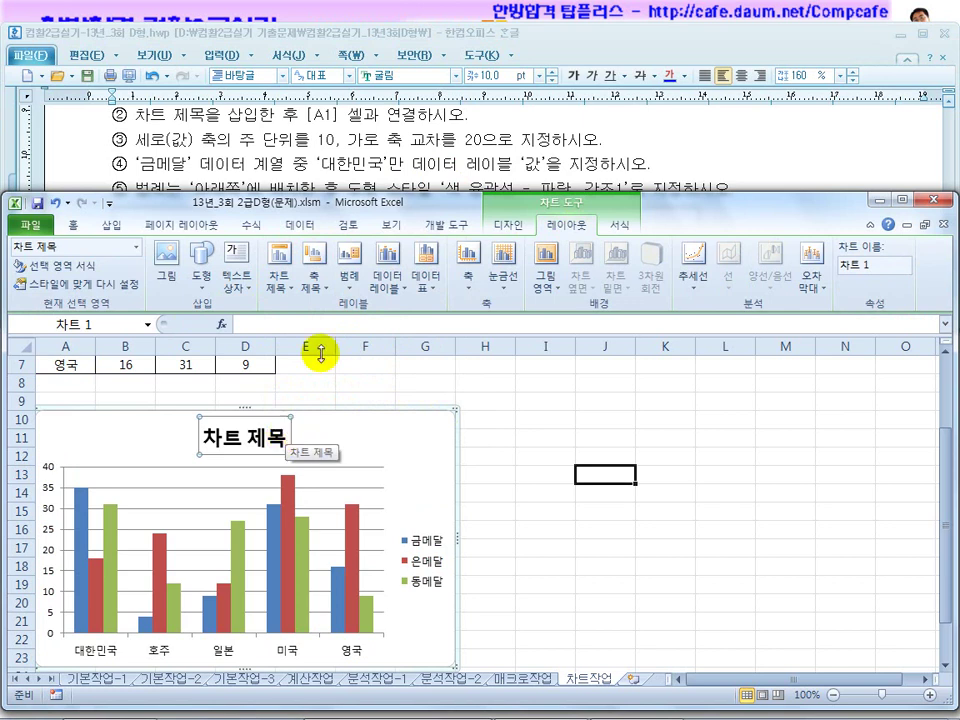
Check the cell-link instruction in the Hangul document, and link the chart title to cell A1 with =차트작업!$A$1 in Excel
left_click(441, 180)
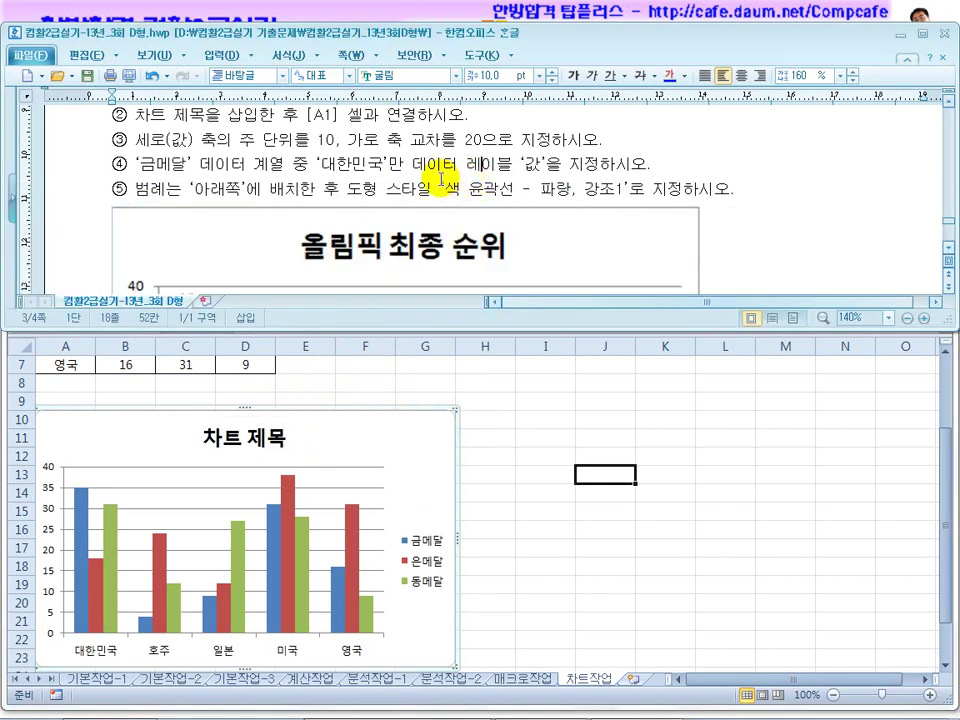
left_click_drag(388, 116, 450, 116)
left_click(451, 192)
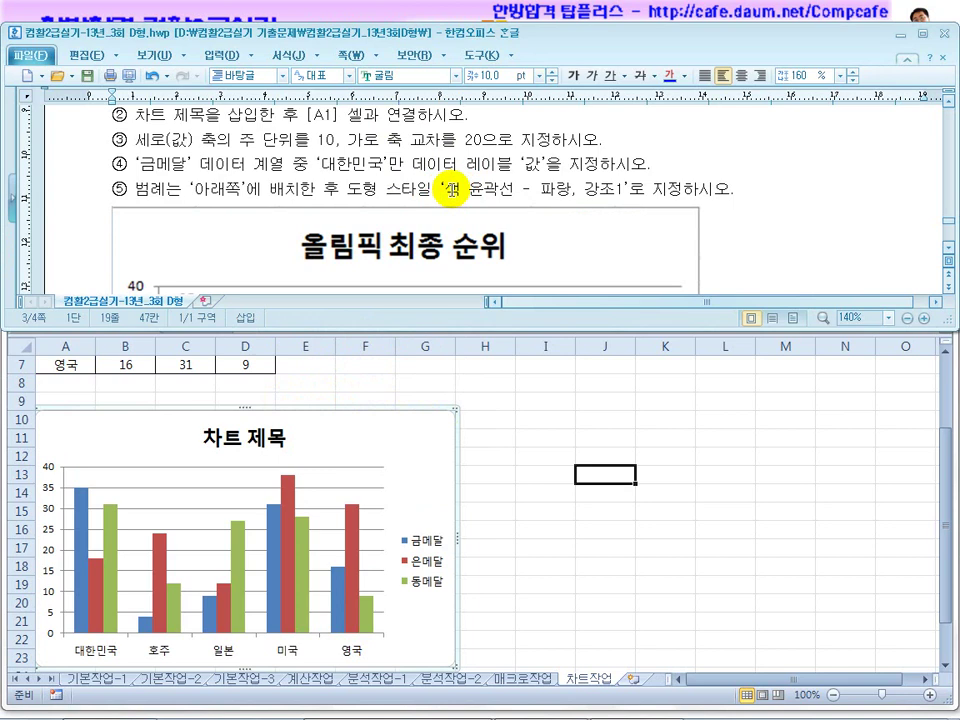
key("alt+Tab")
left_click(252, 450)
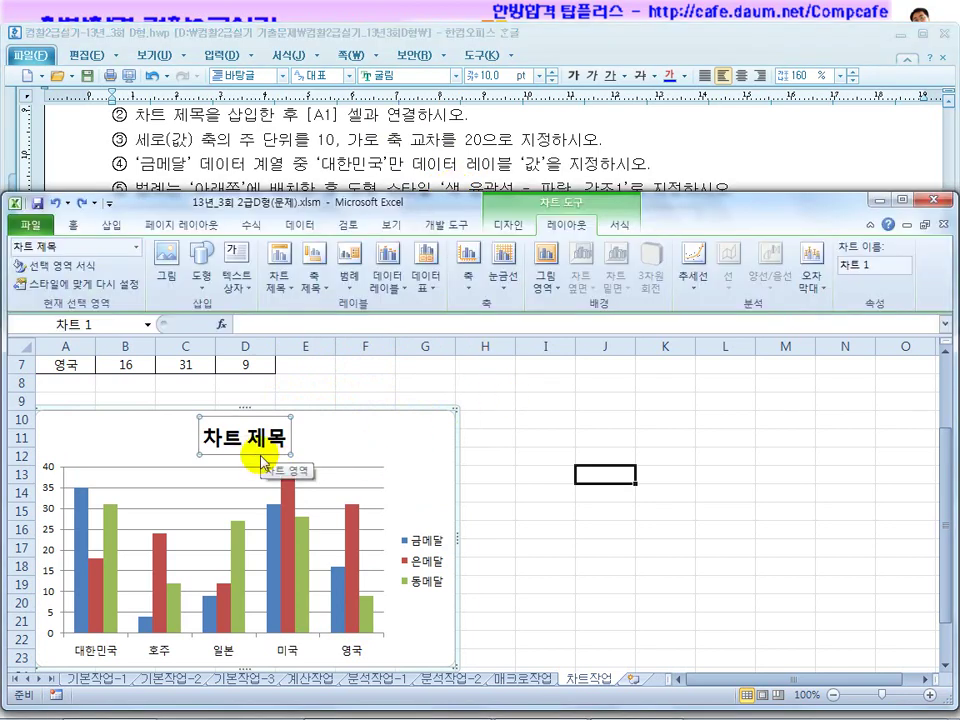
left_click(281, 278)
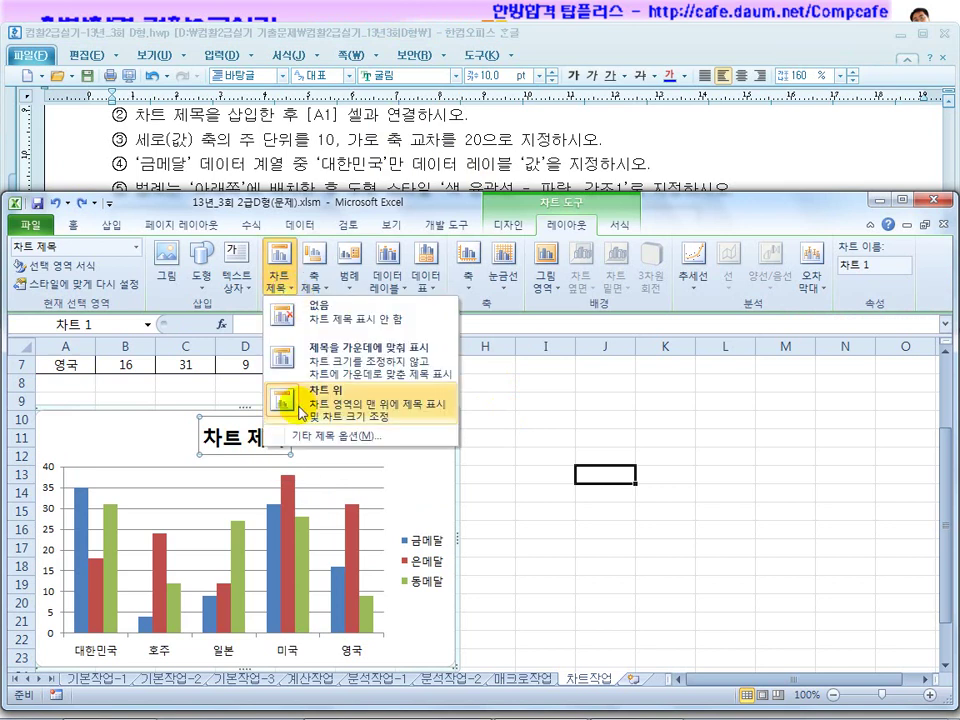
left_click(239, 453)
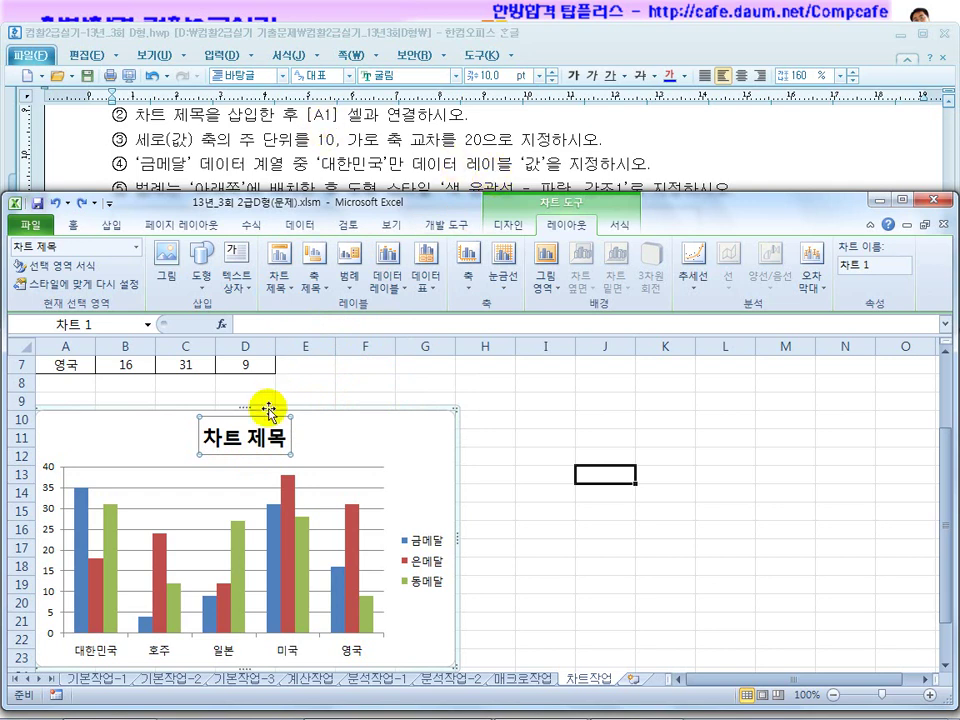
scroll(266, 405, "up", 2)
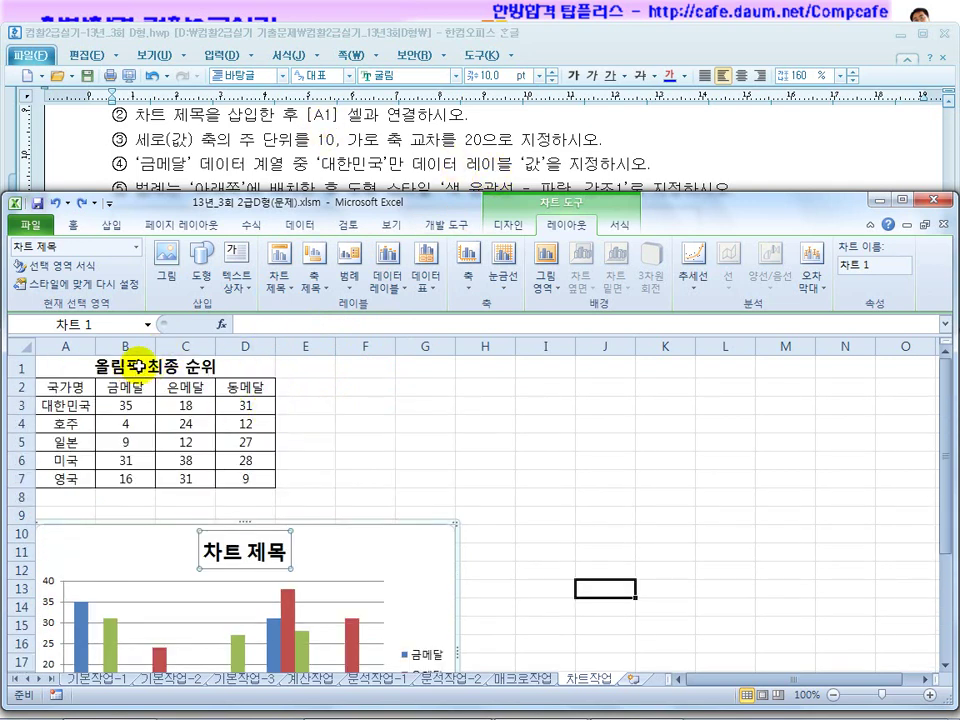
left_click(258, 330)
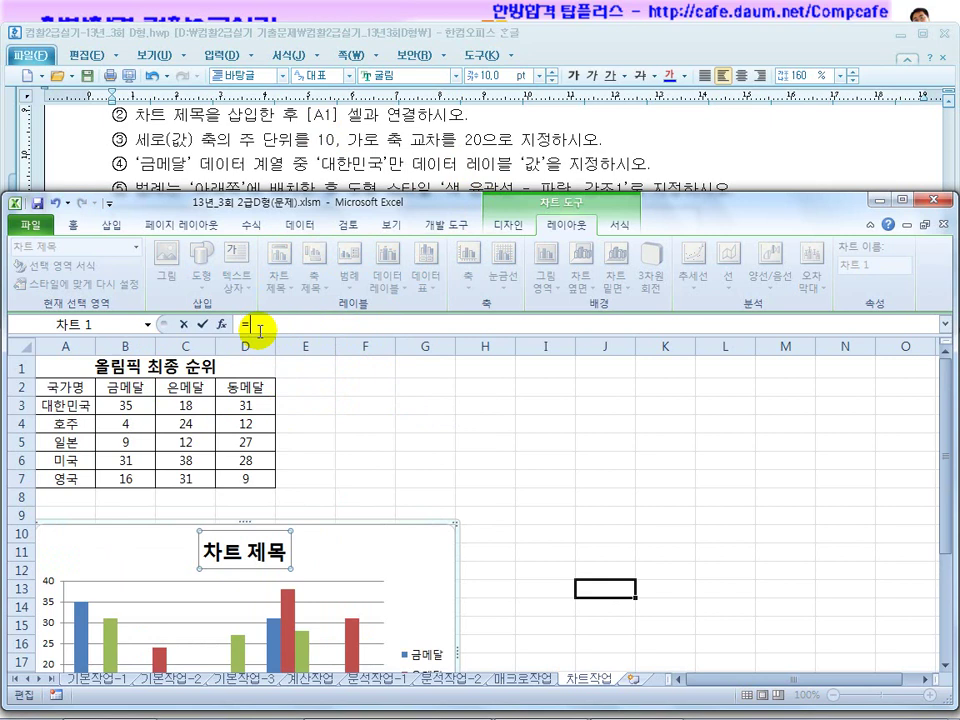
left_click(152, 368)
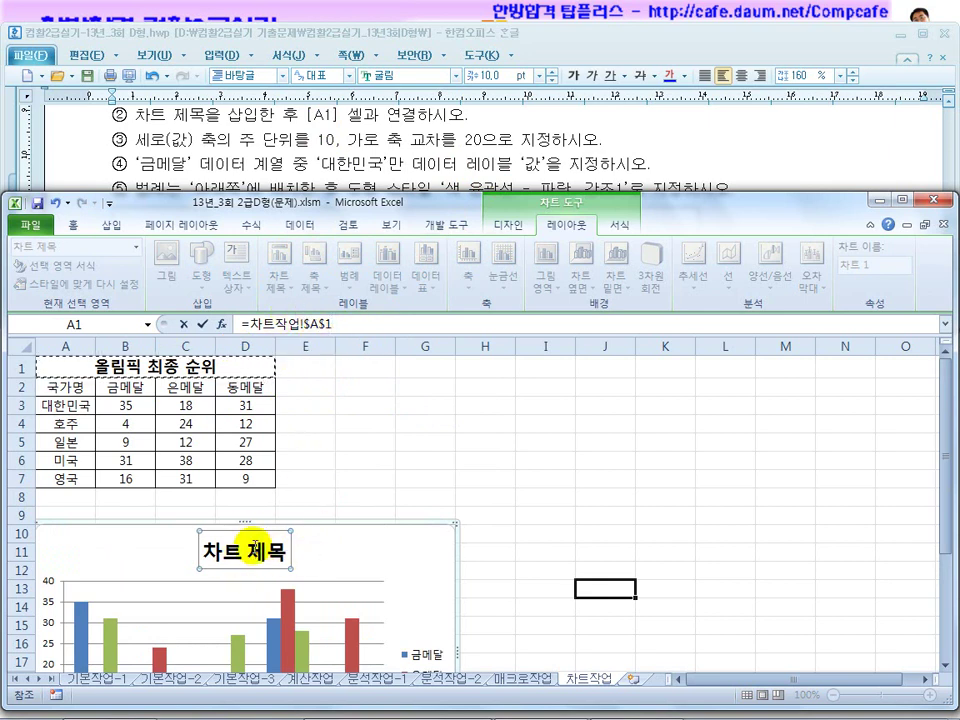
key("Return")
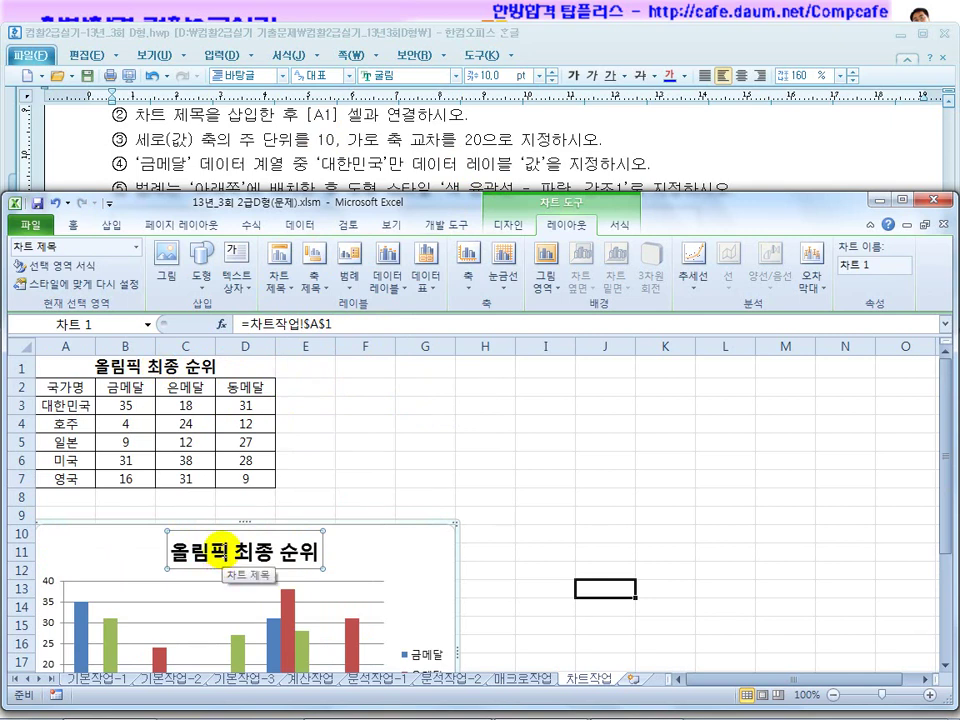
Read the Hangul document's instruction on the vertical axis major unit and the horizontal axis crossing
left_click(383, 108)
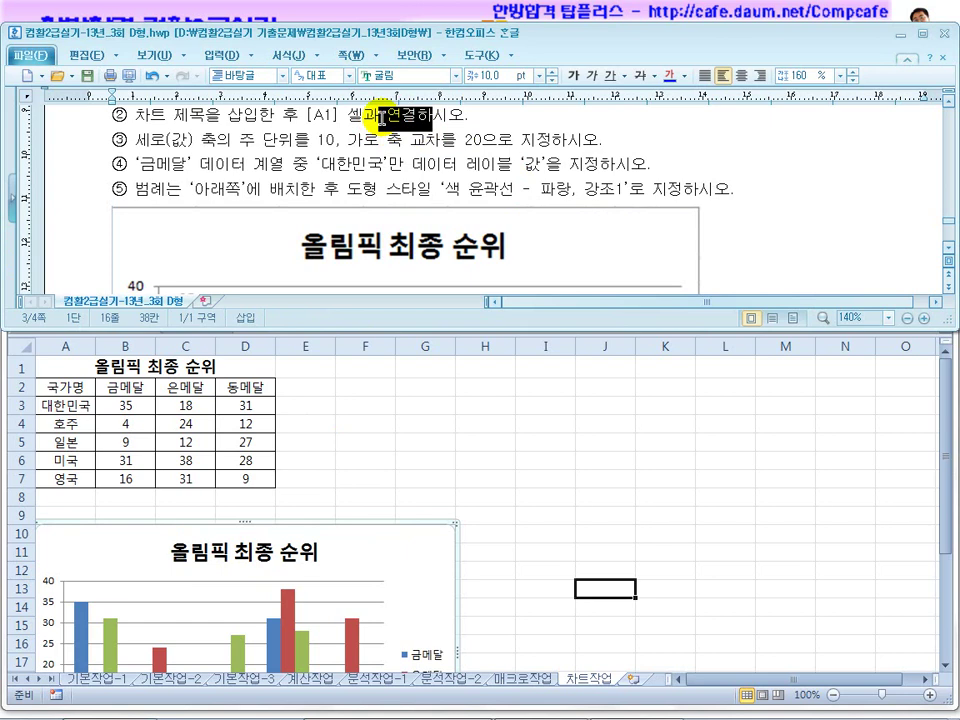
scroll(381, 156, "up", 1)
left_click(381, 156)
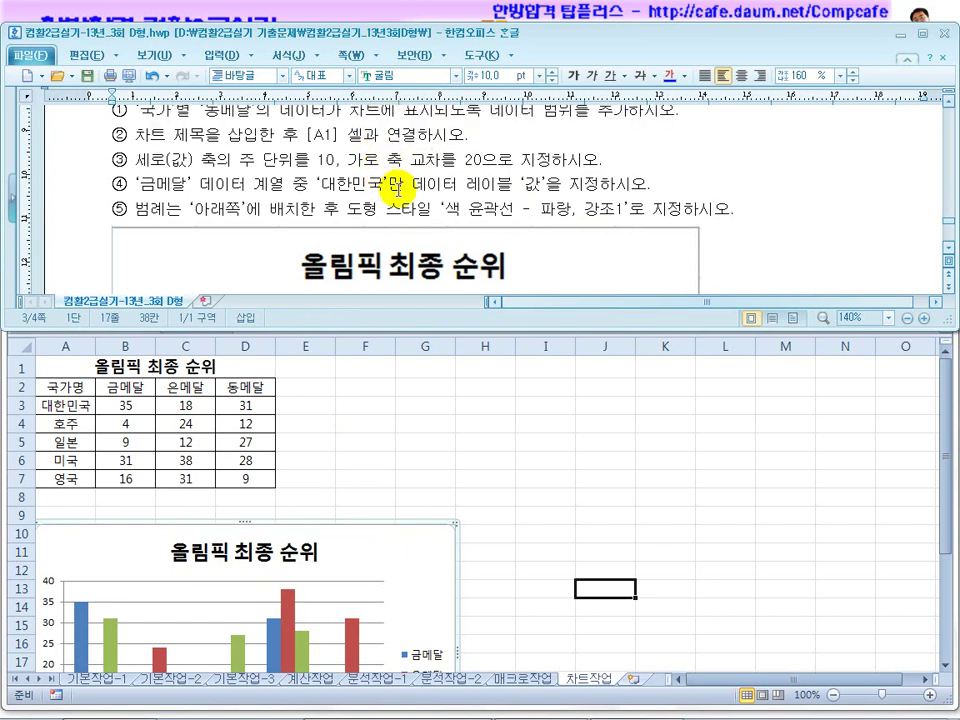
scroll(366, 202, "up", 3)
left_click_drag(207, 229, 493, 228)
left_click(536, 230)
left_click_drag(343, 234, 453, 232)
left_click_drag(306, 205, 481, 216)
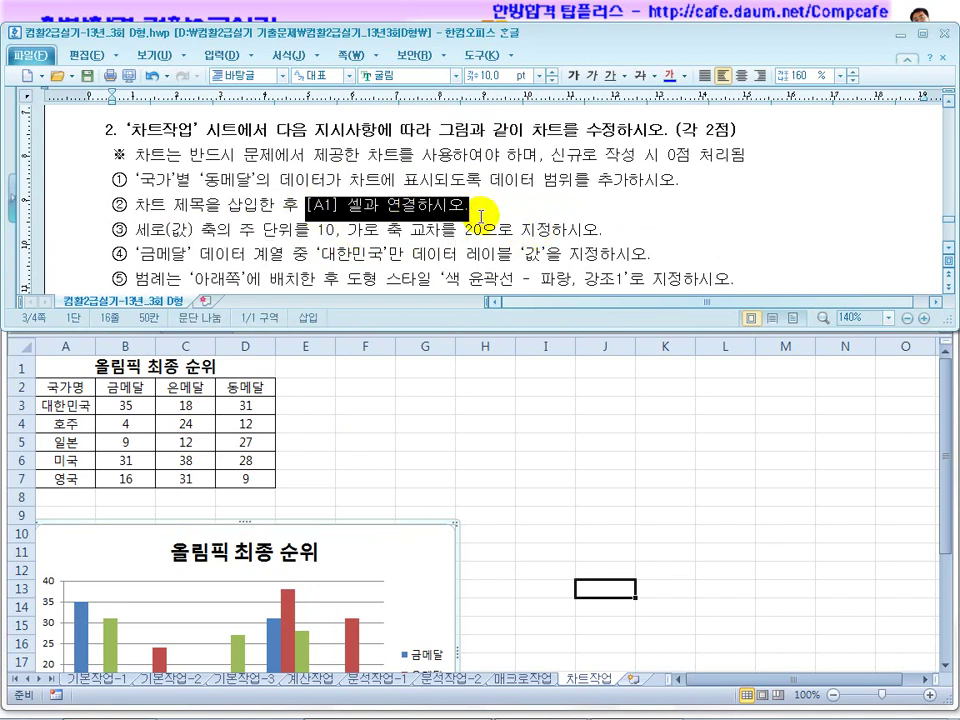
left_click_drag(347, 230, 504, 225)
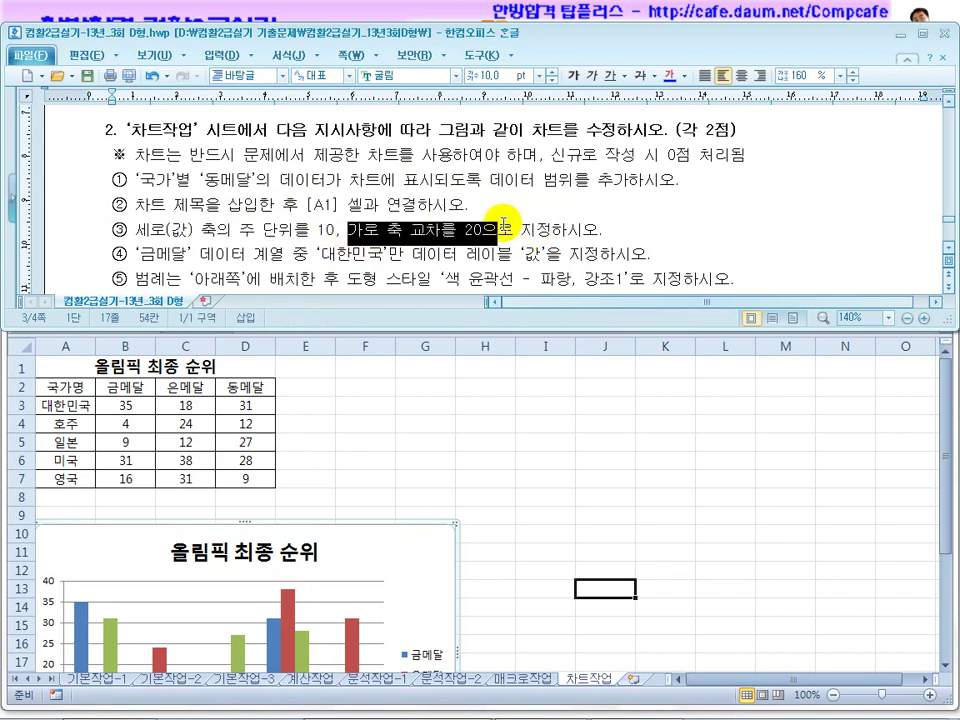
left_click(302, 232)
scroll(318, 243, "down", 2)
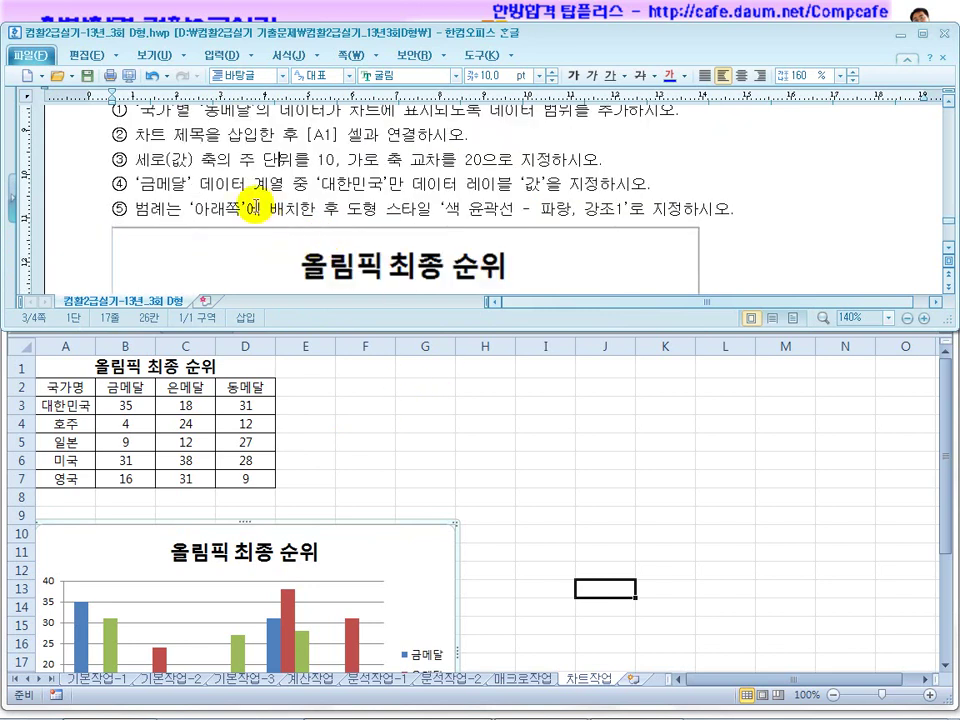
left_click_drag(217, 159, 297, 158)
Enlarge the Hangul document to examine where the horizontal axis crosses in the sample chart, and restore the window size
scroll(349, 171, "down", 5)
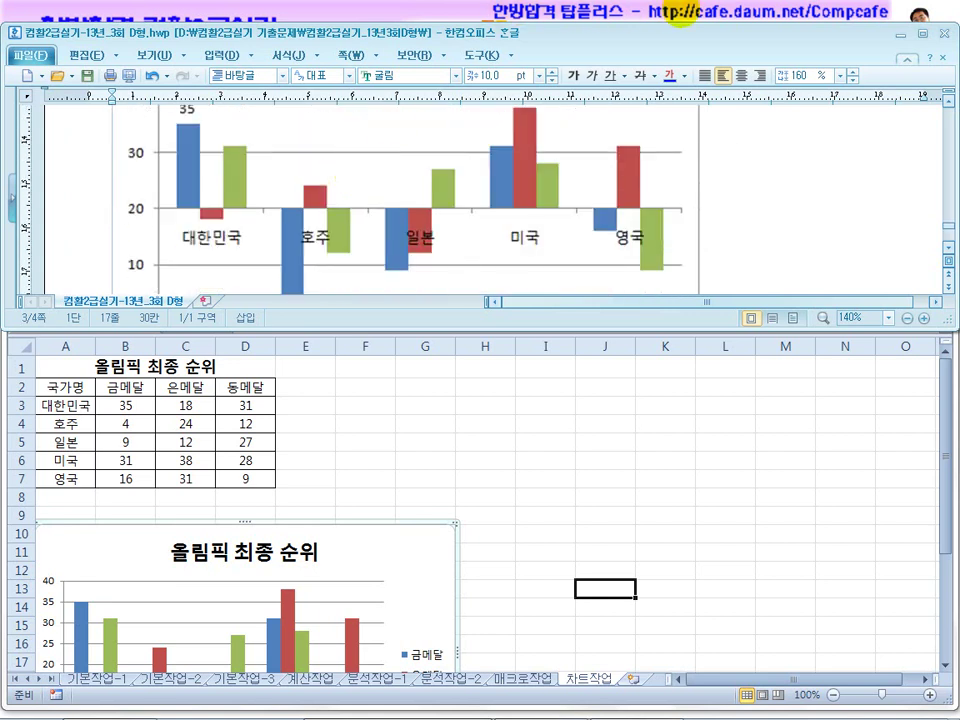
double_click(576, 36)
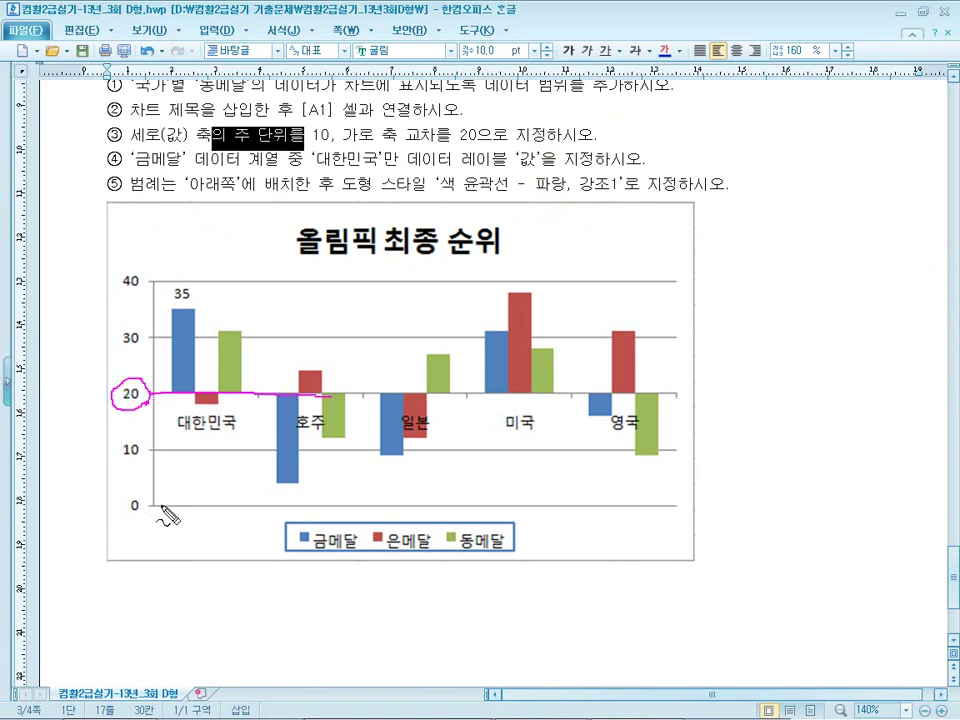
left_click_drag(175, 510, 196, 318)
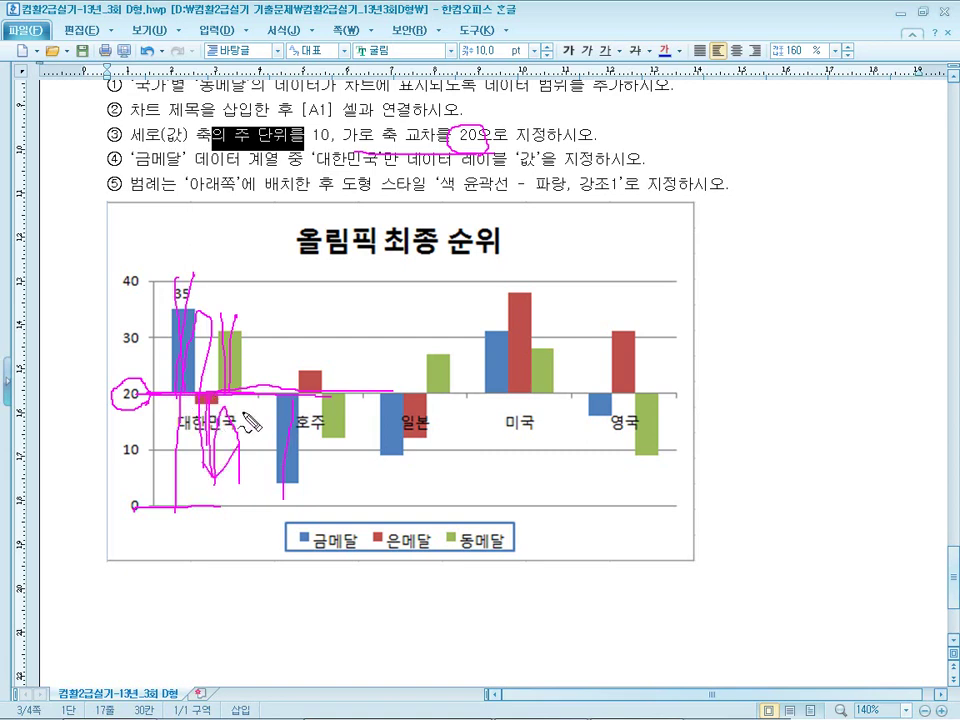
key("Escape")
double_click(600, 17)
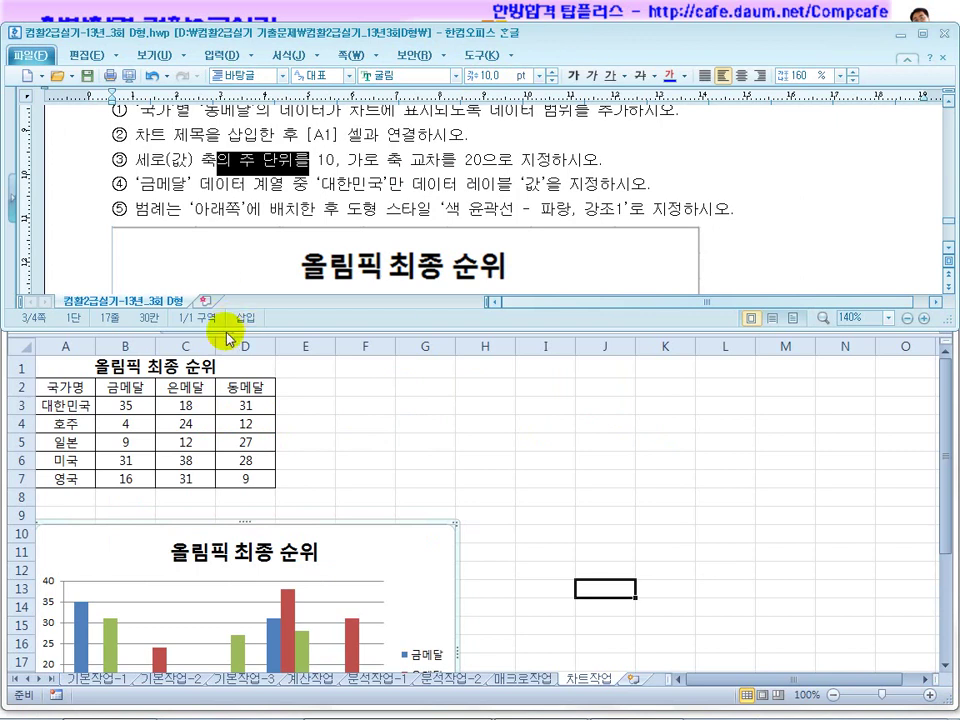
In Excel, set the chart's vertical axis major unit to a fixed 10 and the horizontal axis crossing to axis value 20
left_click(422, 563)
scroll(422, 563, "down", 2)
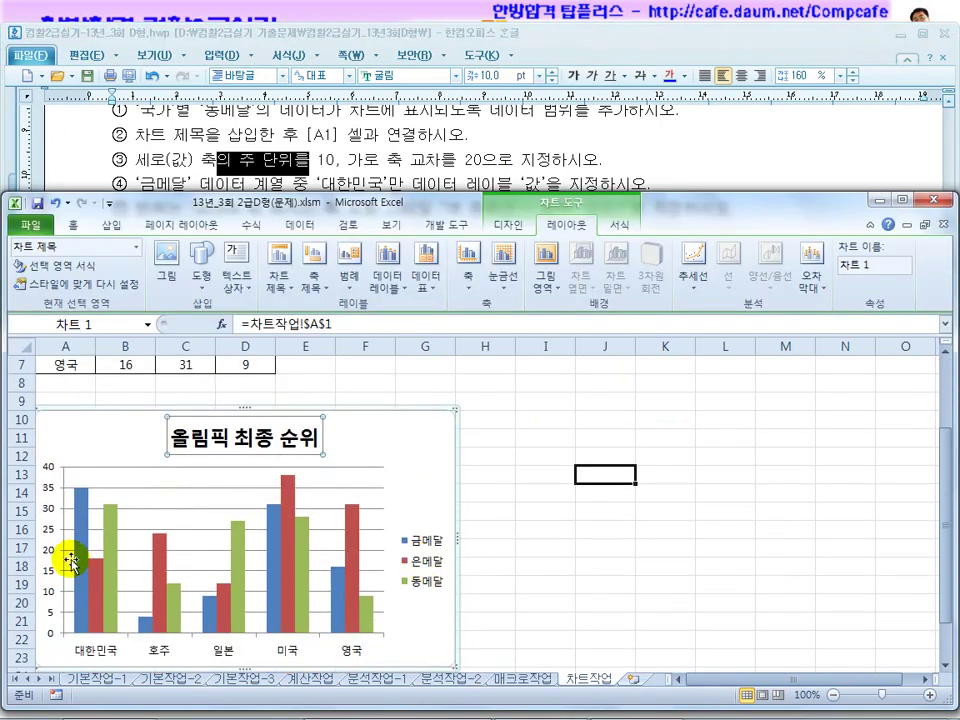
right_click(48, 551)
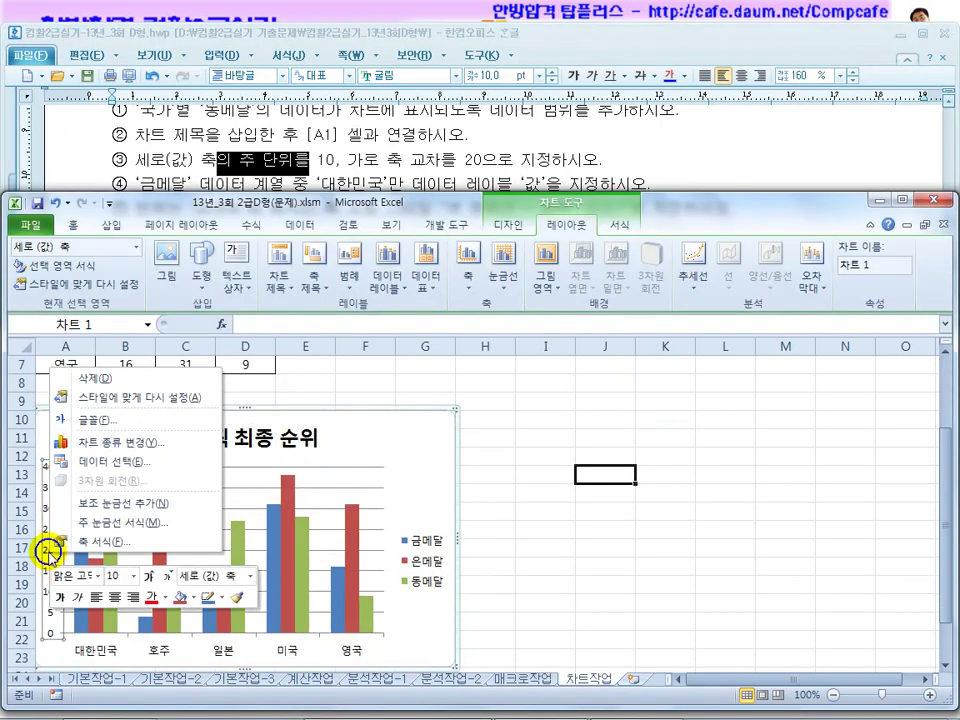
left_click(108, 541)
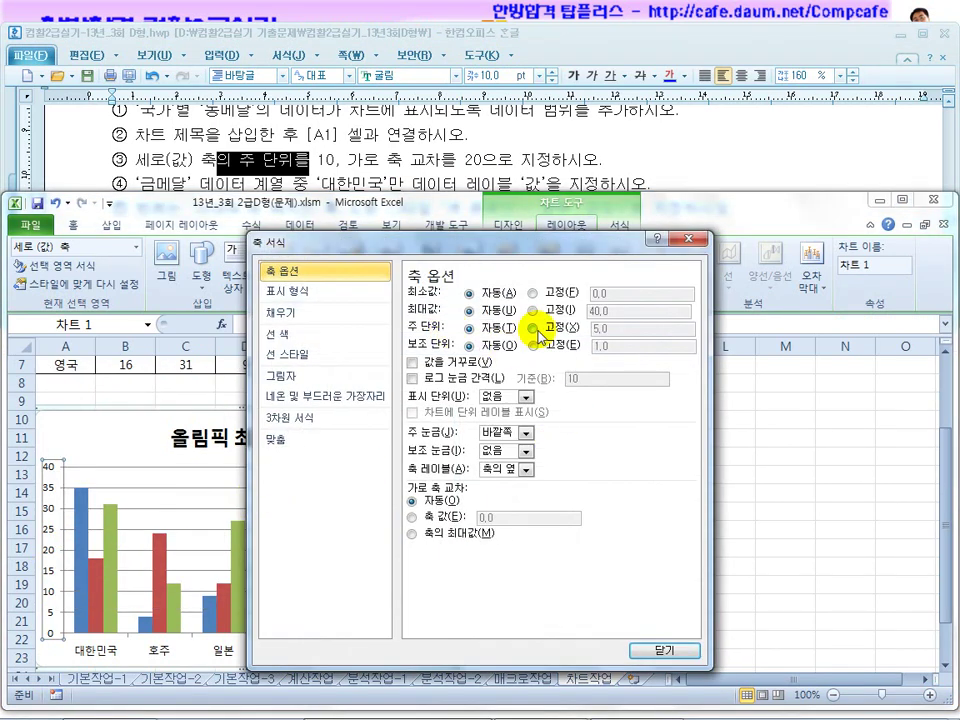
left_click(537, 330)
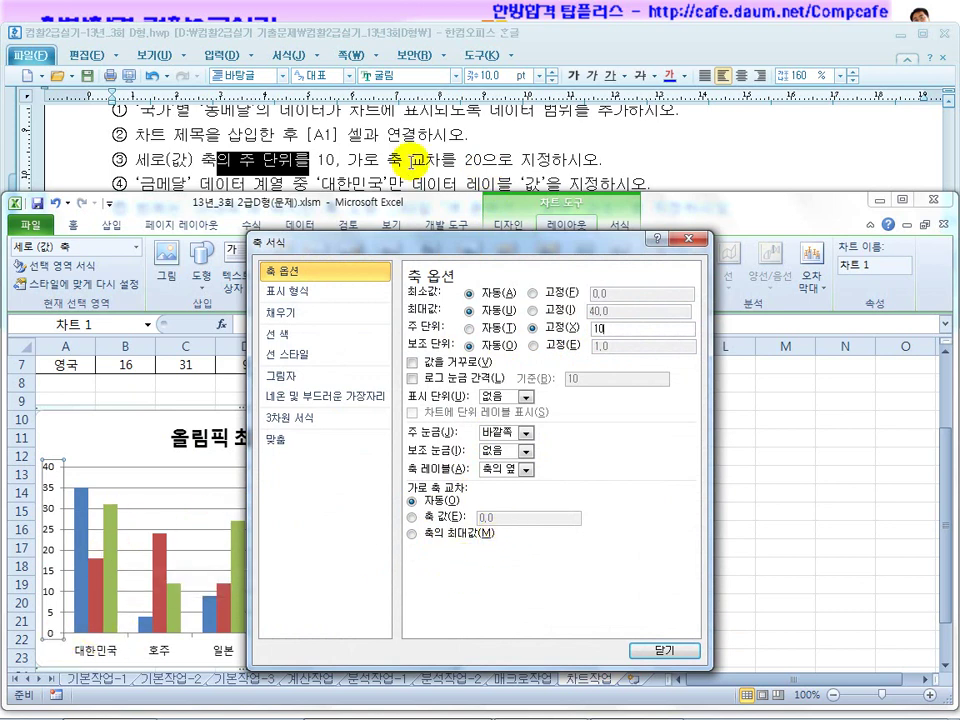
left_click(432, 517)
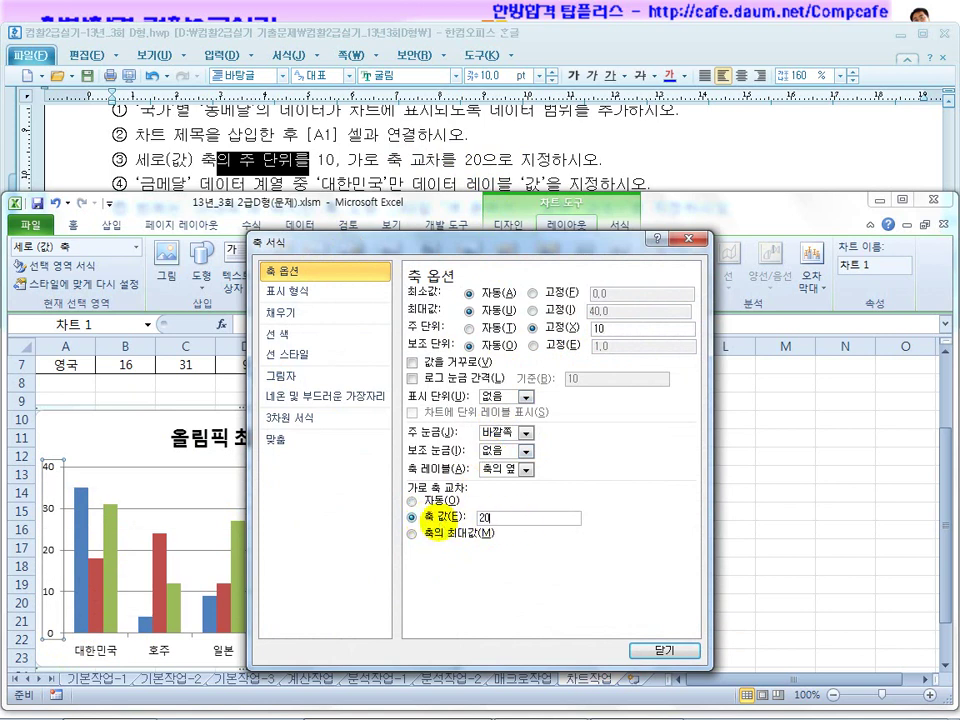
left_click(658, 648)
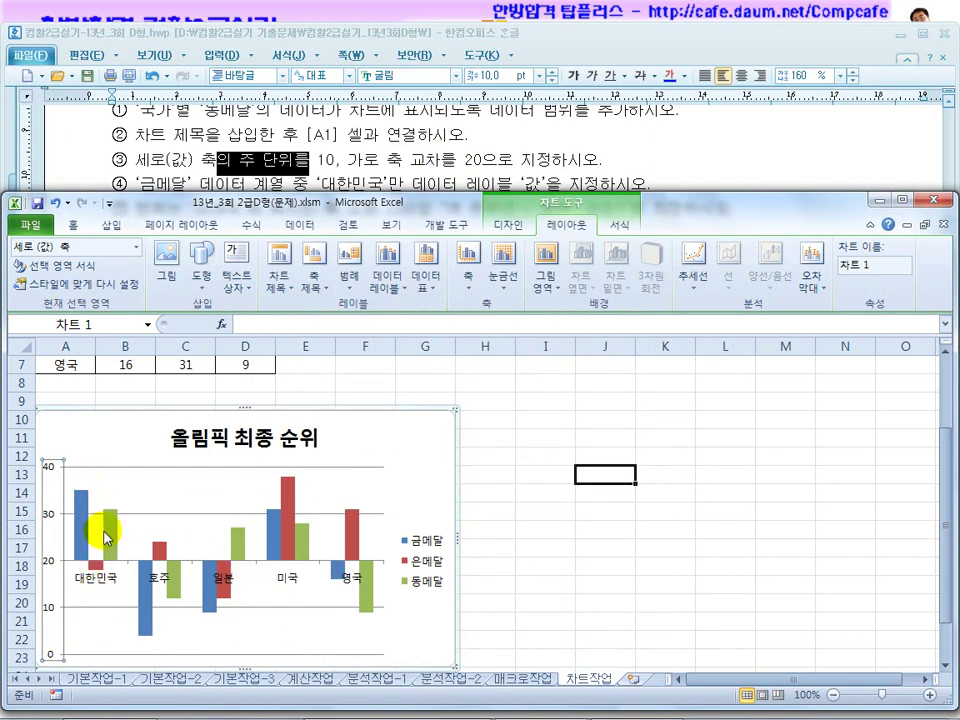
Check the data label instruction in the Hangul document, and add a value data label to only the 대한민국 point of the 금메달 series in Excel
left_click(408, 166)
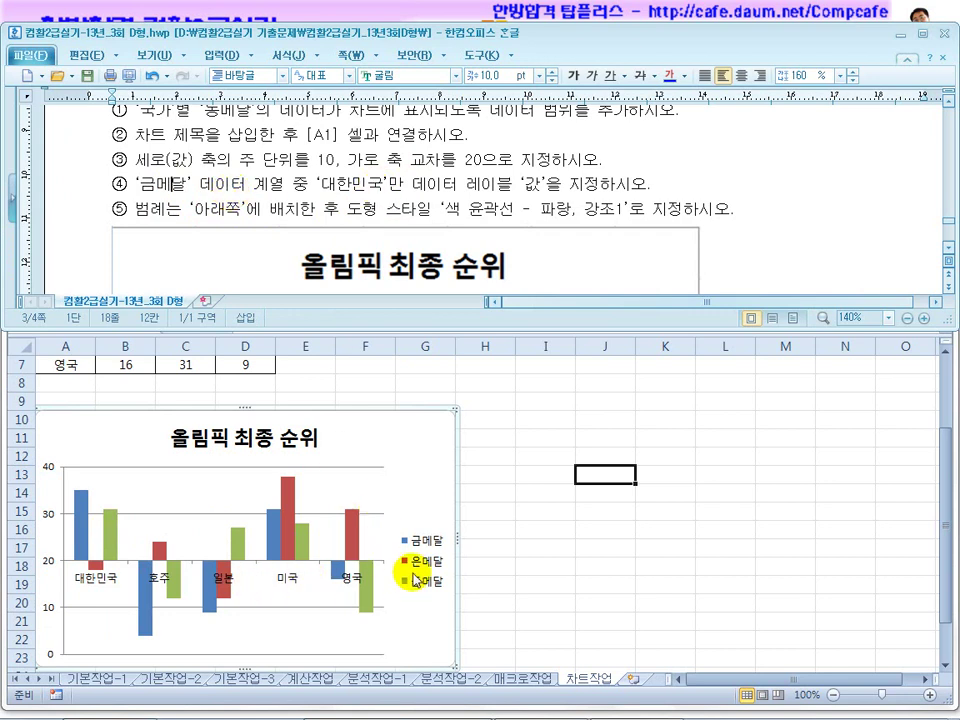
left_click(150, 624)
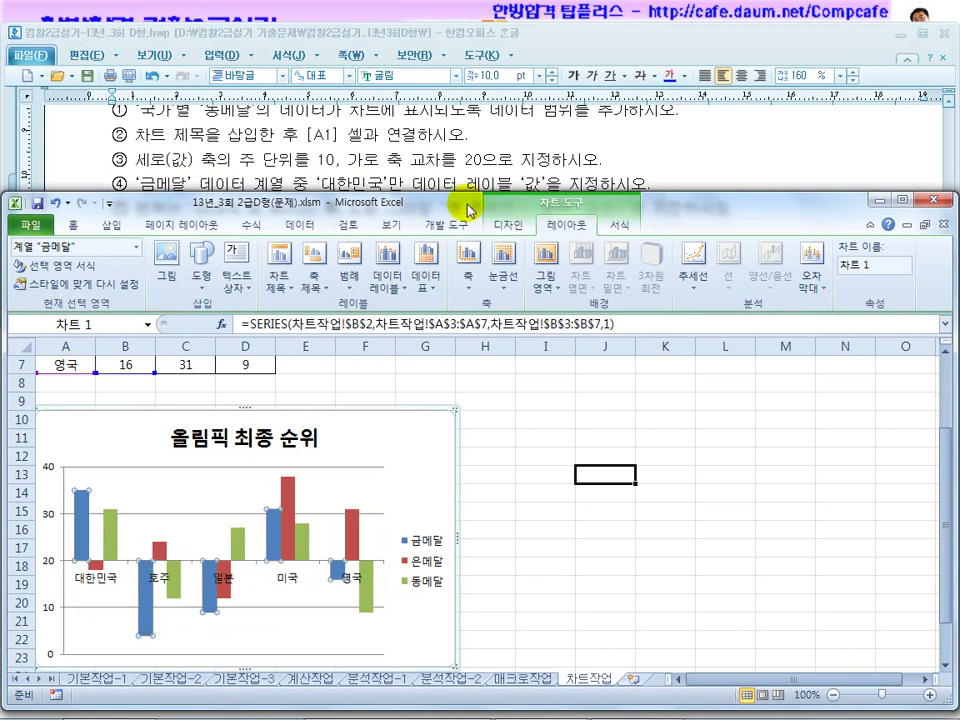
left_click(86, 513)
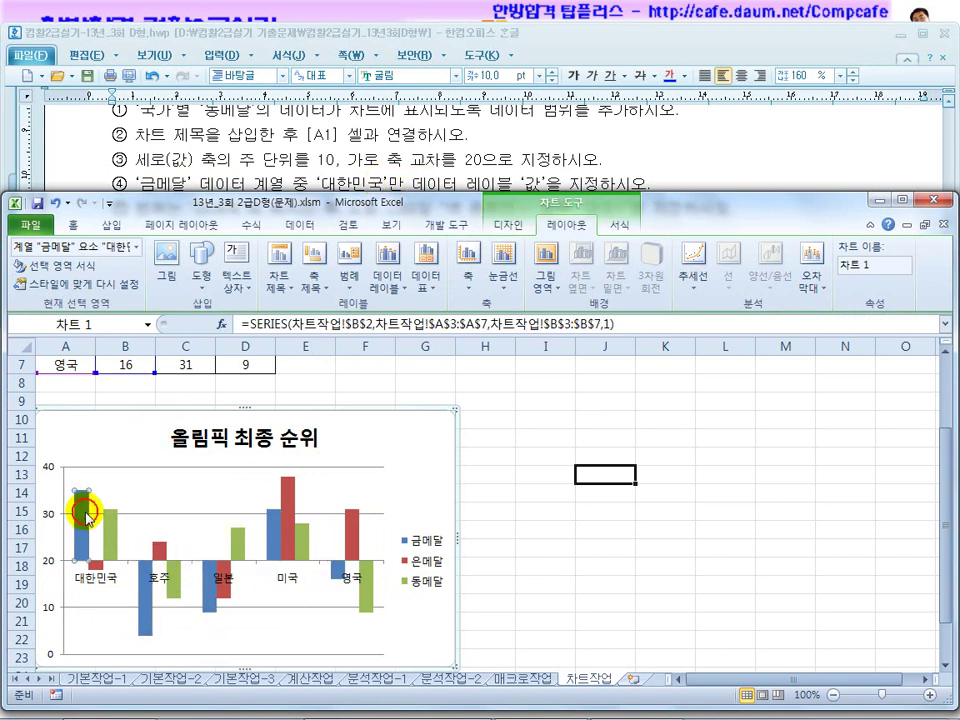
left_click(696, 168)
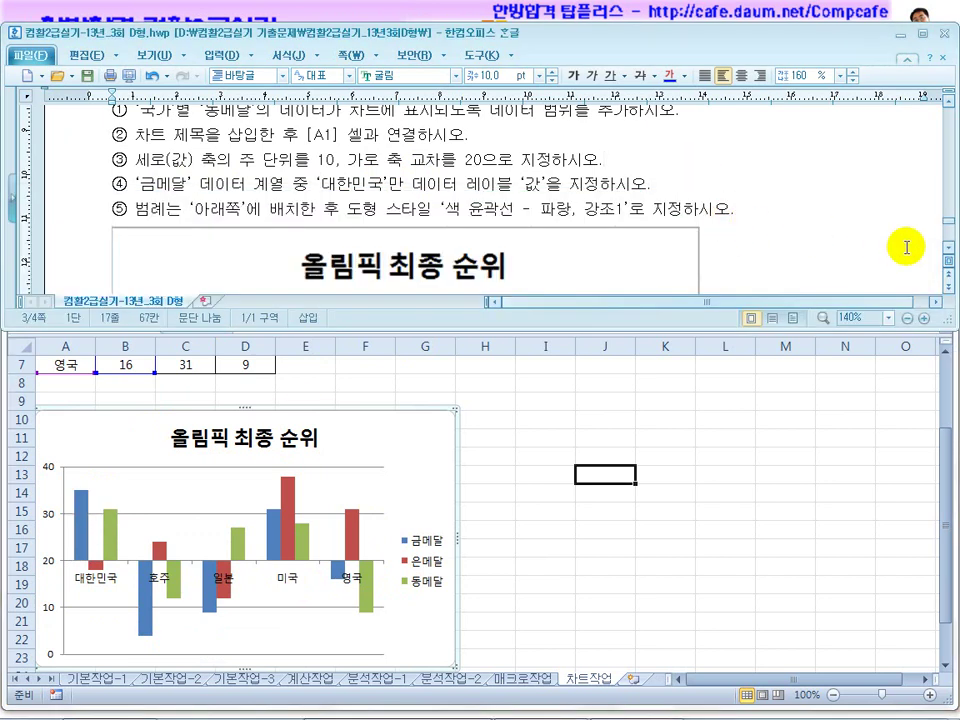
scroll(945, 244, "down", 2)
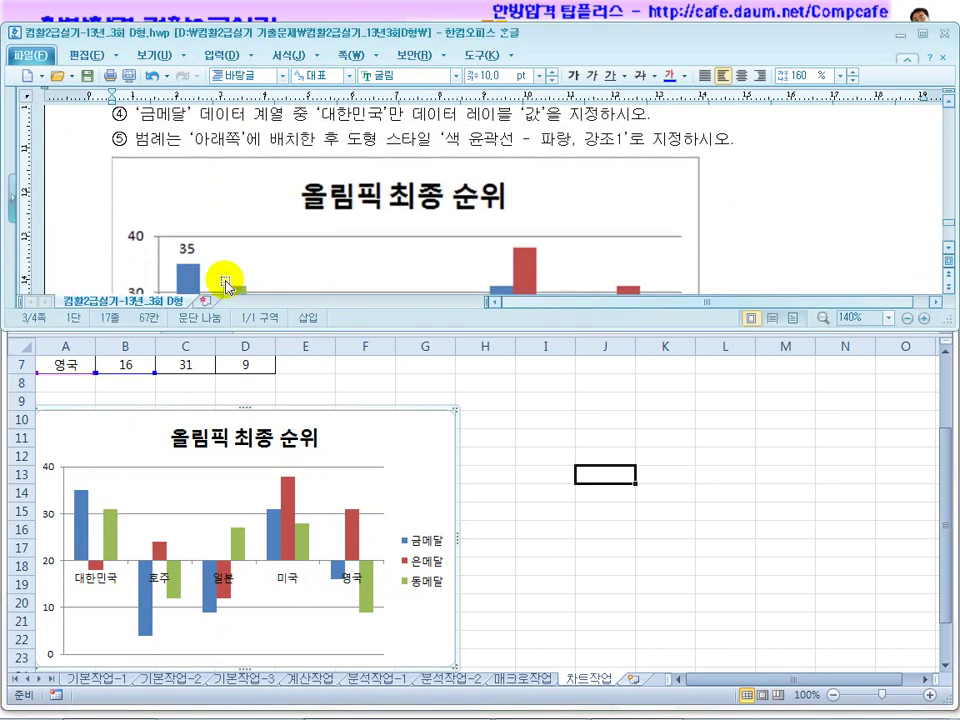
left_click(80, 515)
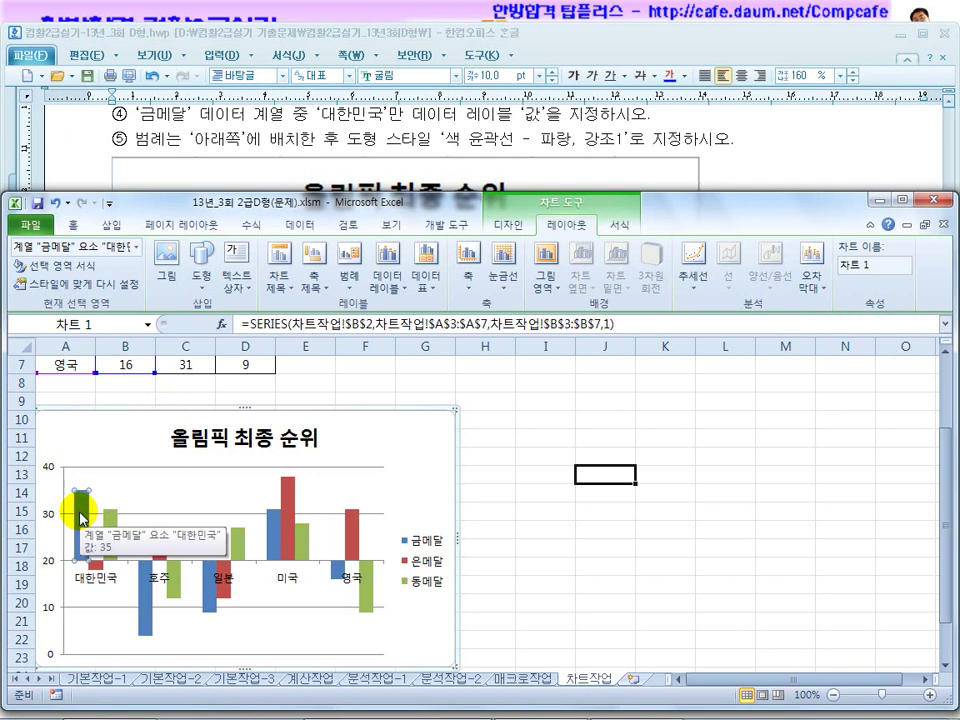
right_click(80, 515)
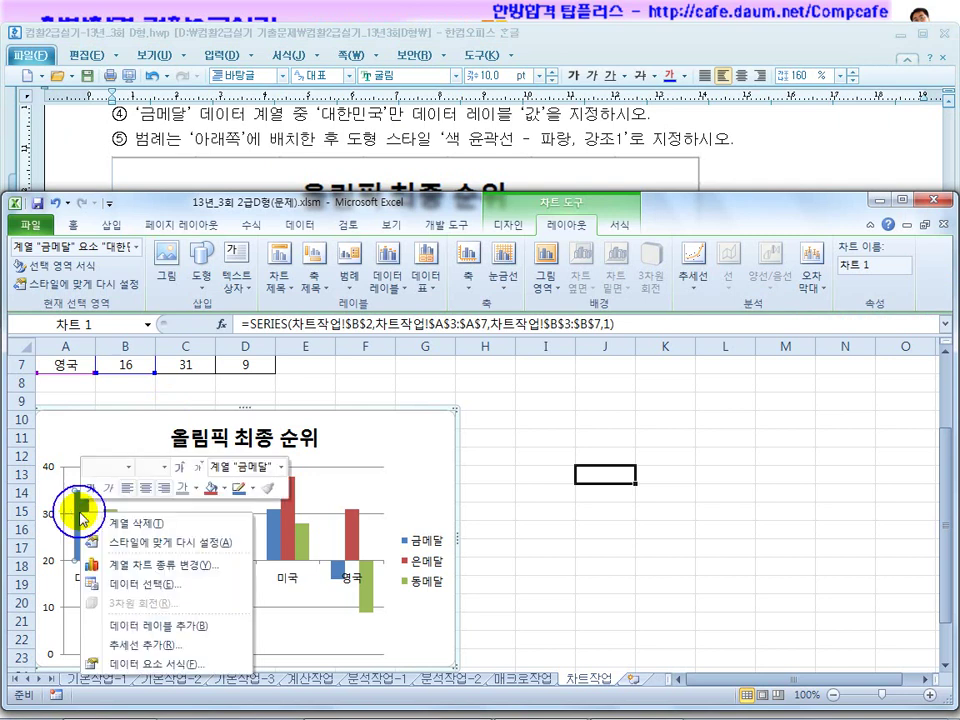
left_click(173, 628)
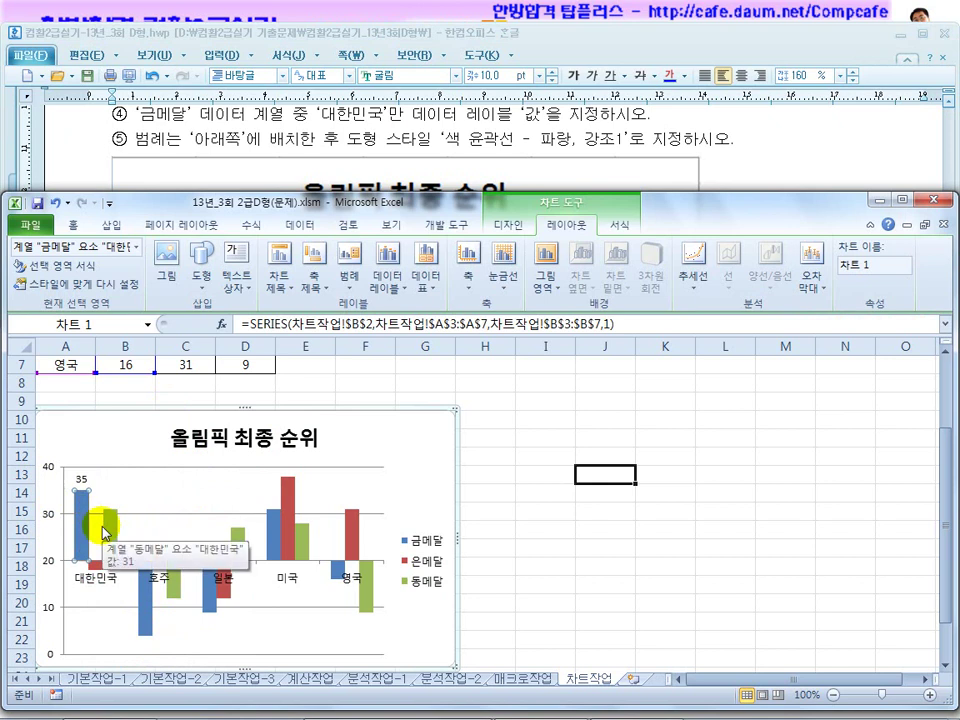
Check the legend placement instruction in the Hangul document, and set the Excel chart's legend position to 아래쪽
left_click(287, 143)
left_click_drag(150, 139, 299, 141)
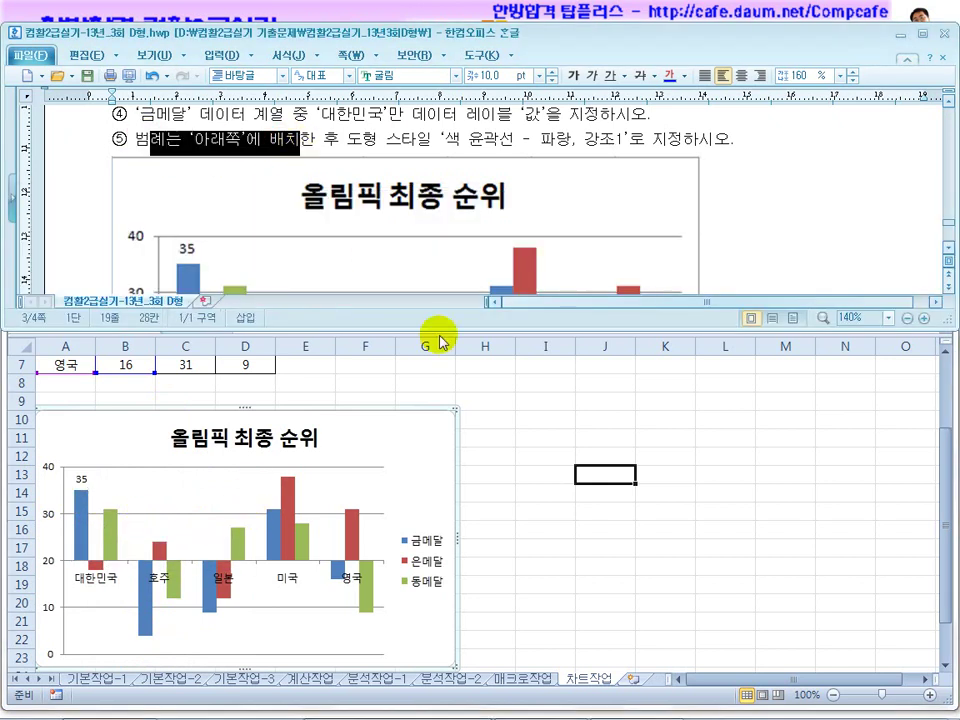
key("alt+Tab")
left_click(414, 561)
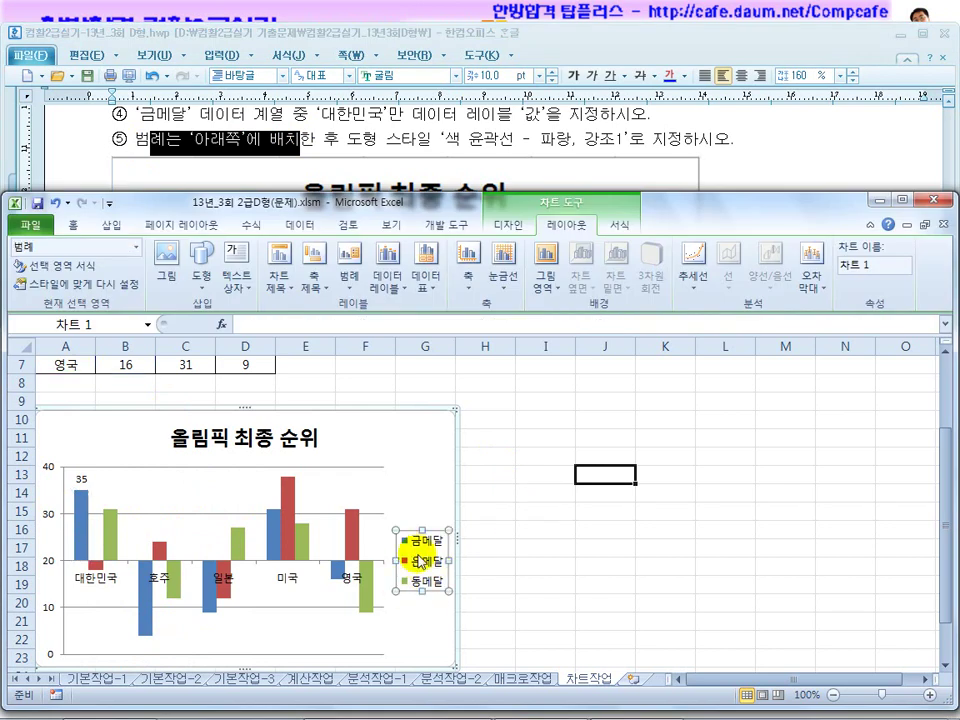
right_click(419, 562)
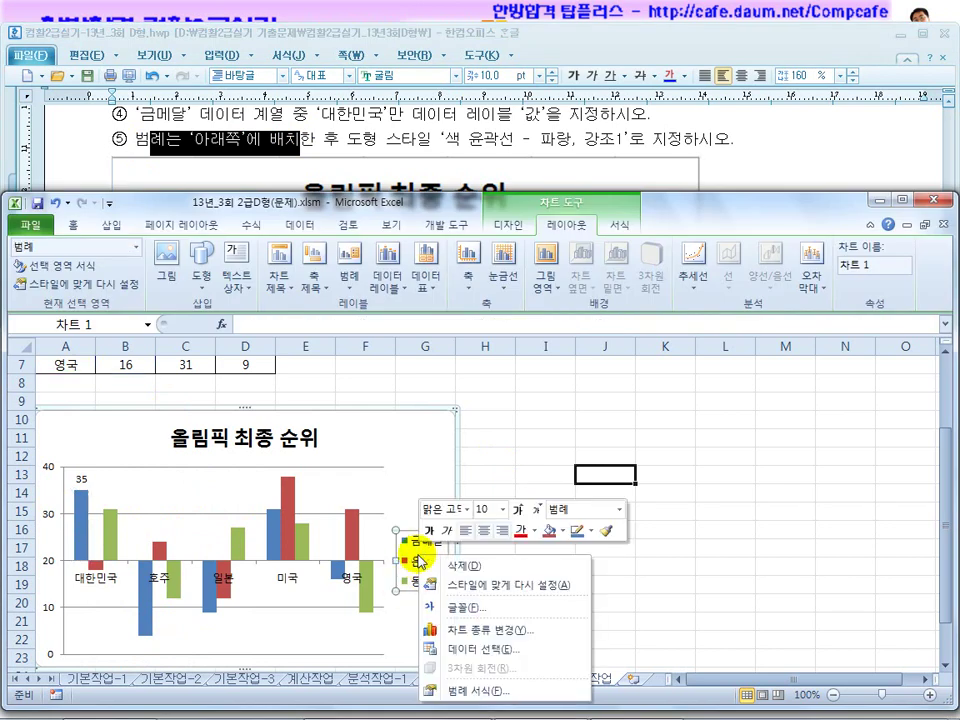
left_click(480, 691)
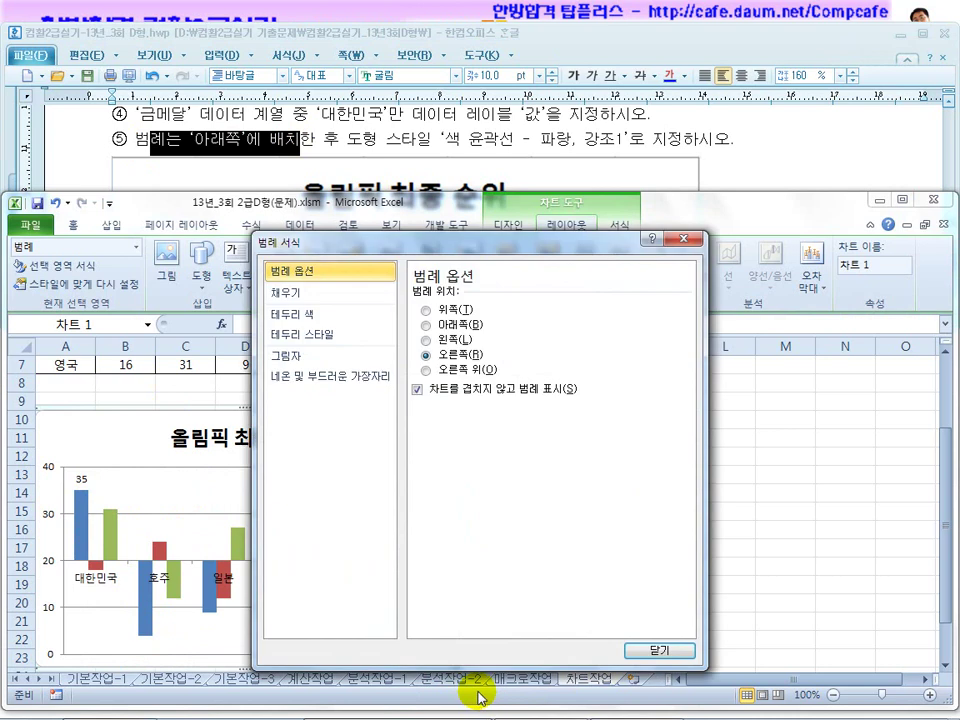
left_click(447, 327)
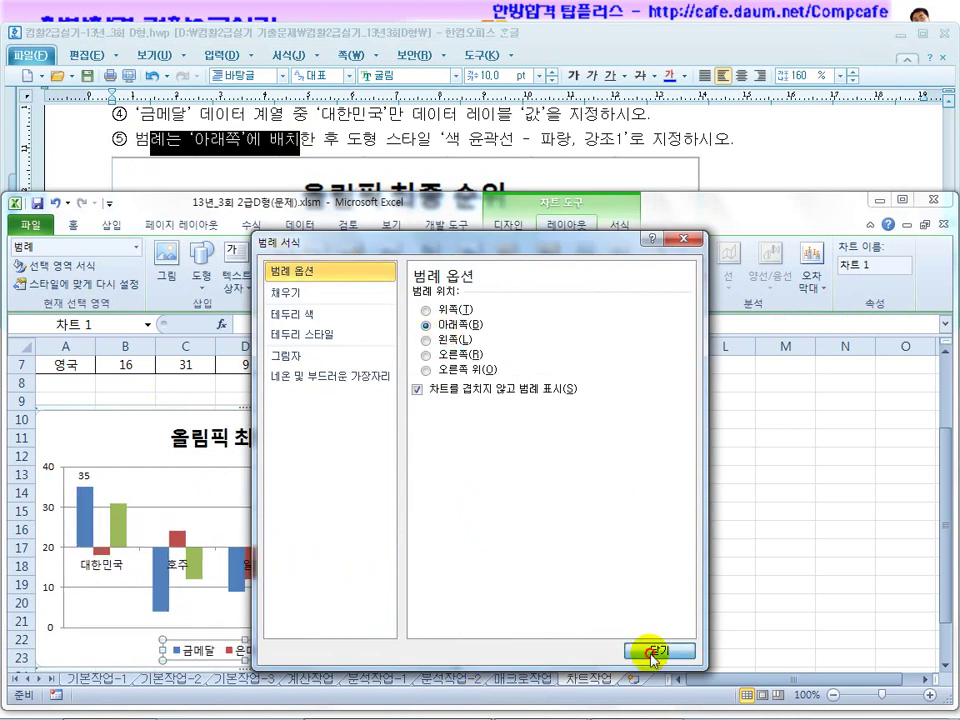
left_click(655, 650)
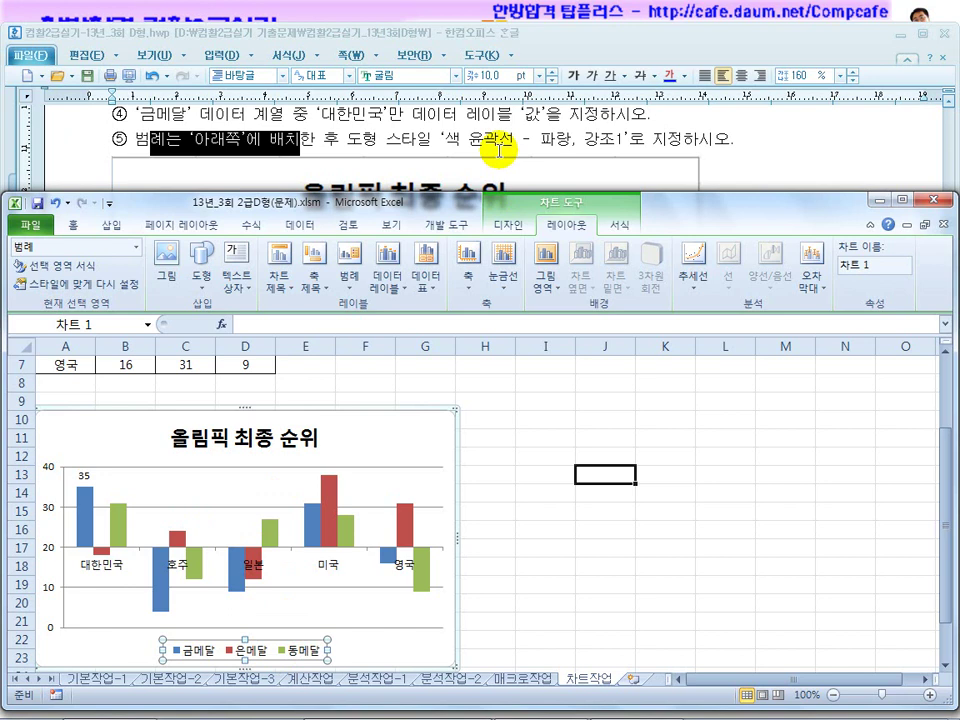
Apply the shape style '색 윤곽선 - 파랑, 강조 1' to the chart legend and deselect the chart
left_click(620, 225)
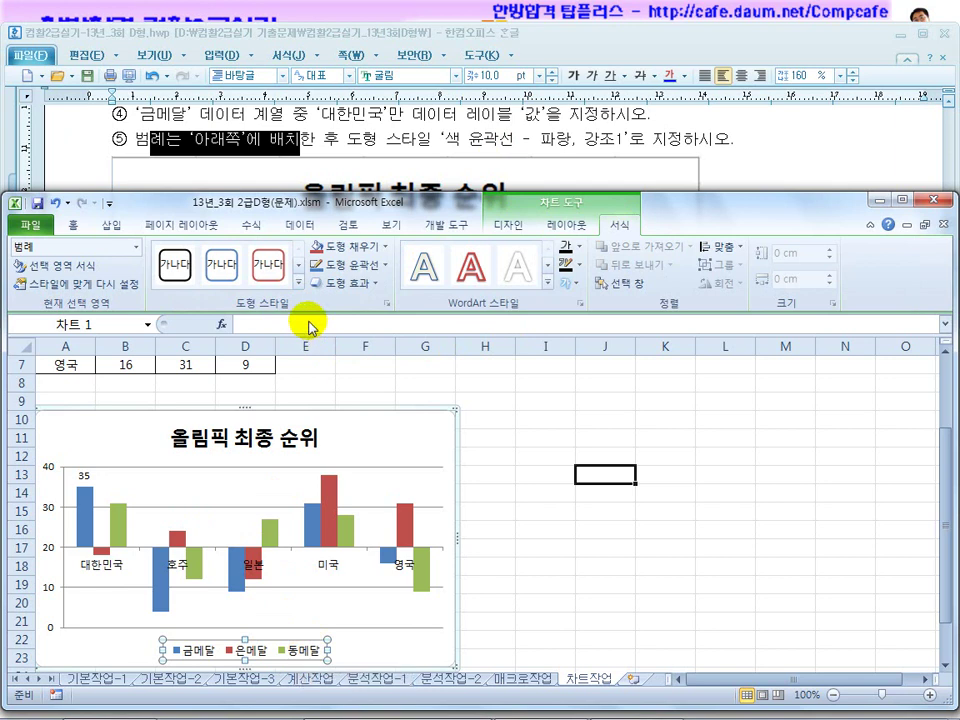
left_click(296, 284)
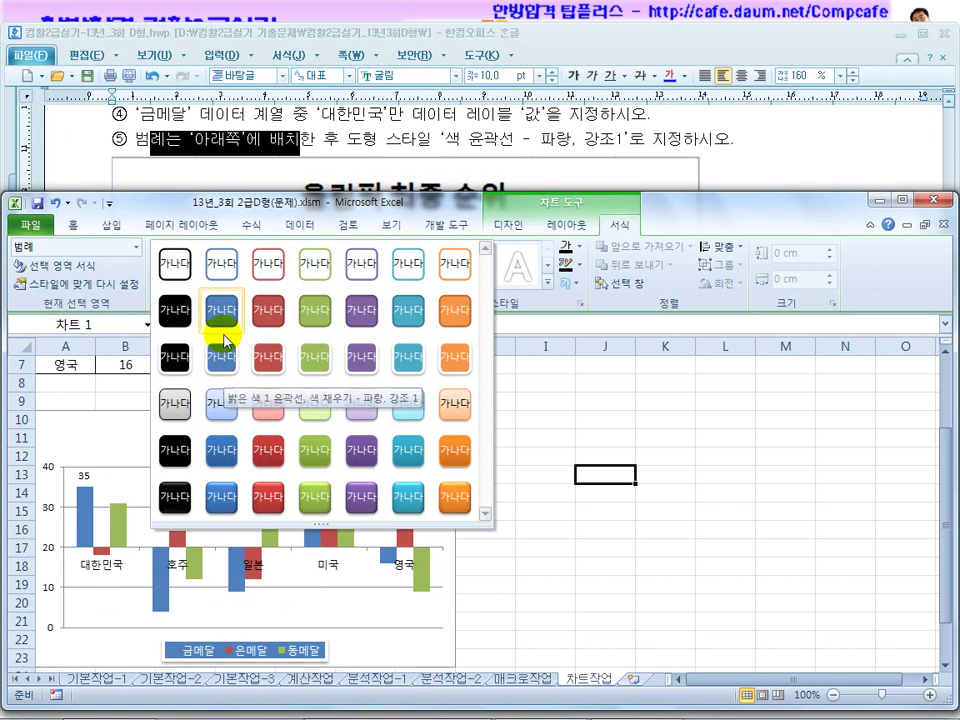
left_click(224, 266)
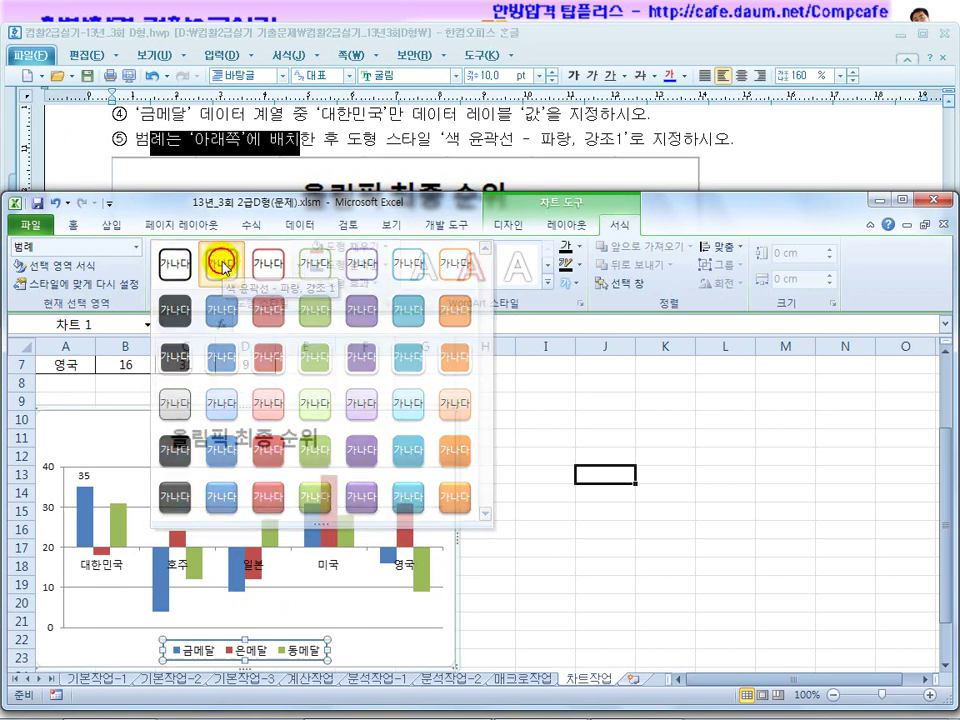
left_click(518, 508)
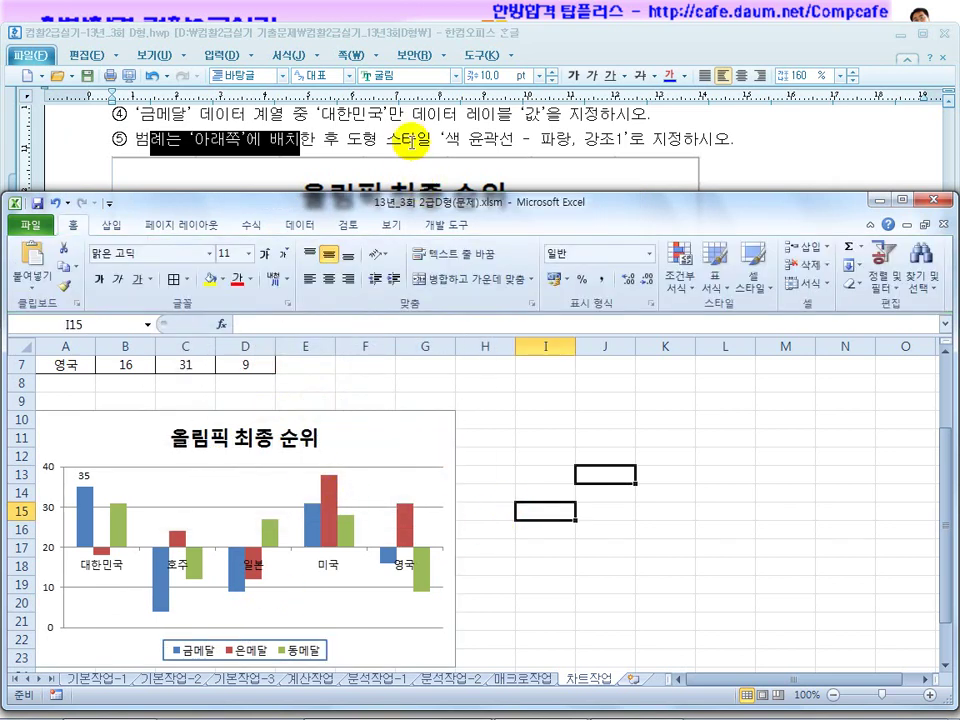
Compare the finished chart with the sample chart and its legend in the Hangul document, and return to Excel
left_click(399, 150)
scroll(398, 230, "down", 2)
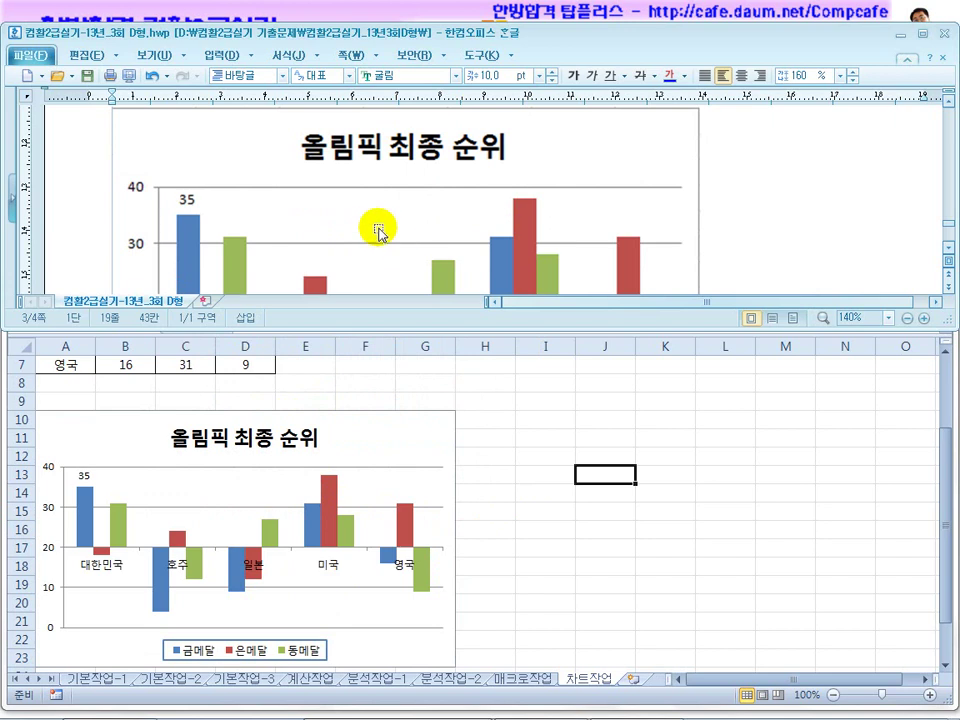
scroll(378, 231, "down", 2)
scroll(378, 231, "down", 6)
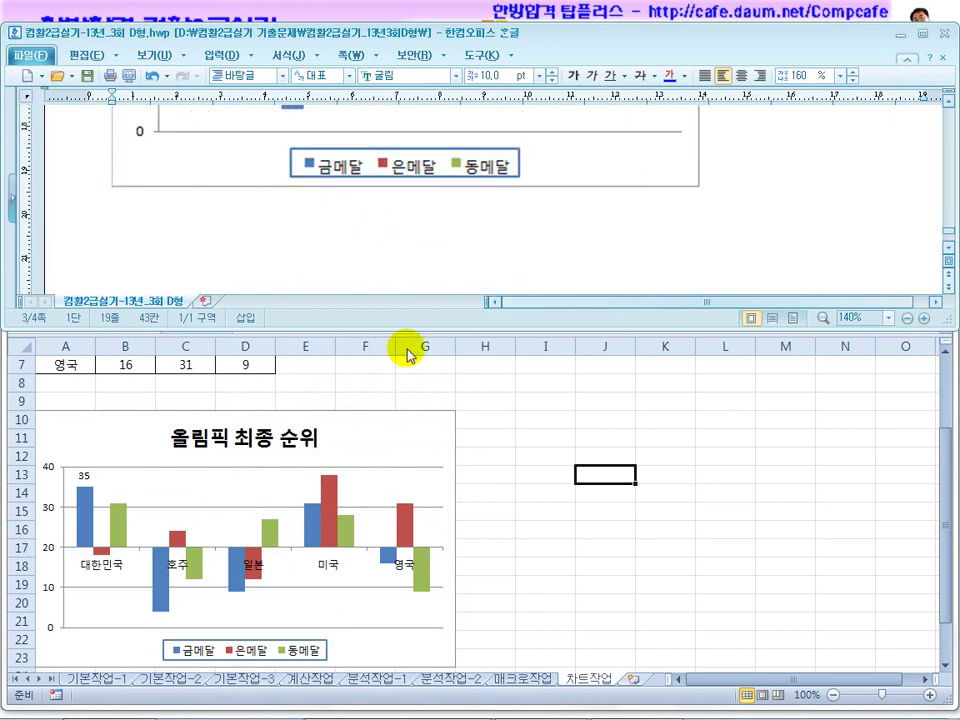
left_click(497, 457)
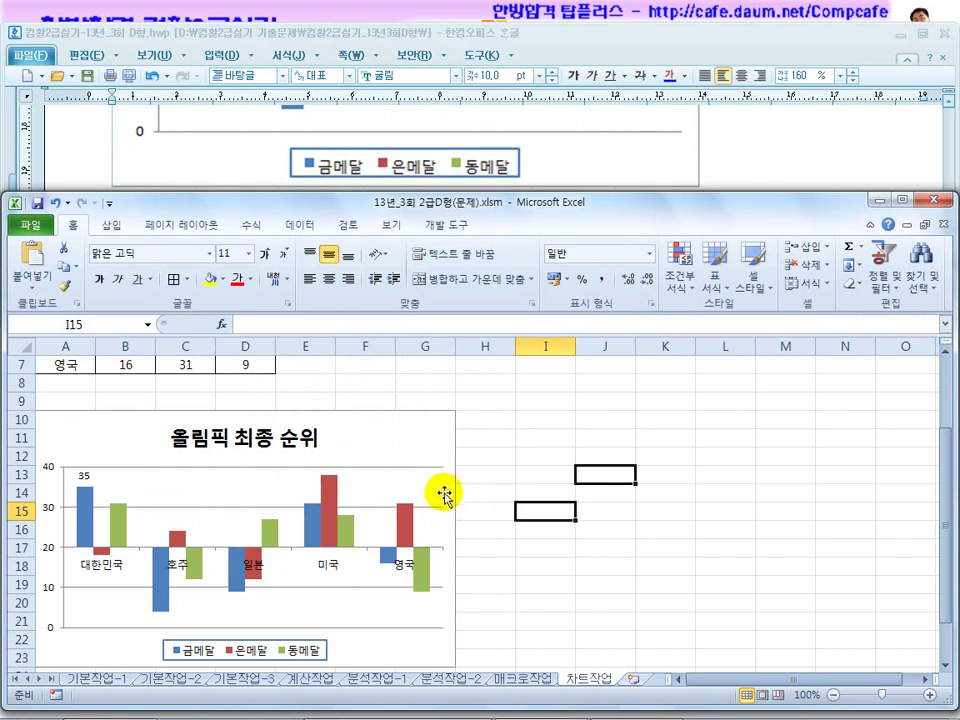
Switch to the PowerPoint slide show and advance to the 기타작업-2 <차트 작업> solution slide to review the data range and title instructions
mouse_move(290, 716)
mouse_move(366, 698)
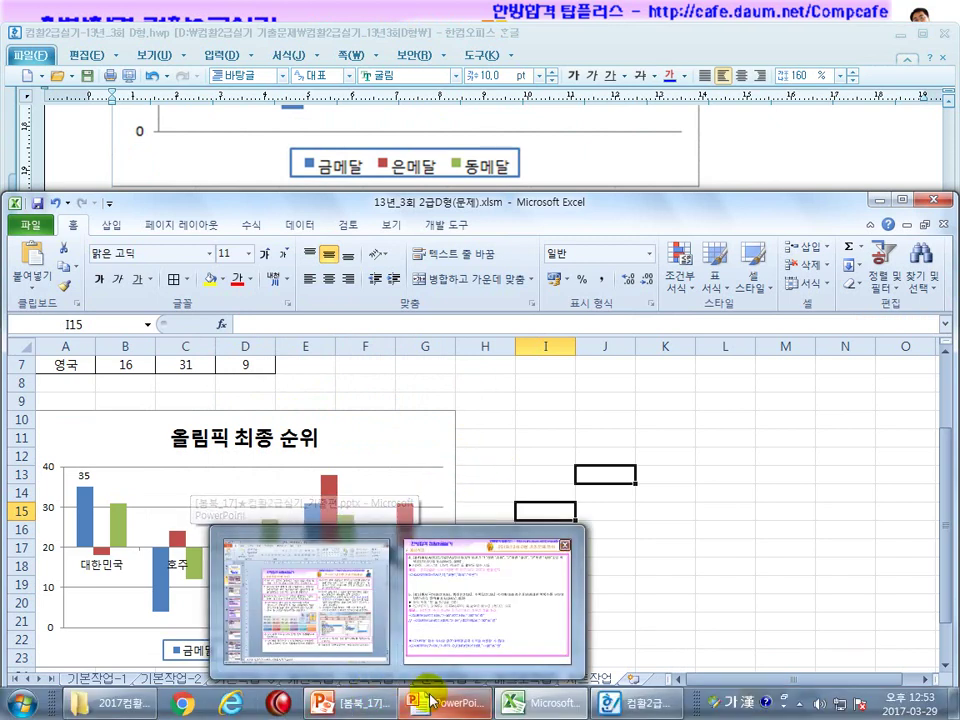
mouse_move(533, 712)
mouse_move(447, 712)
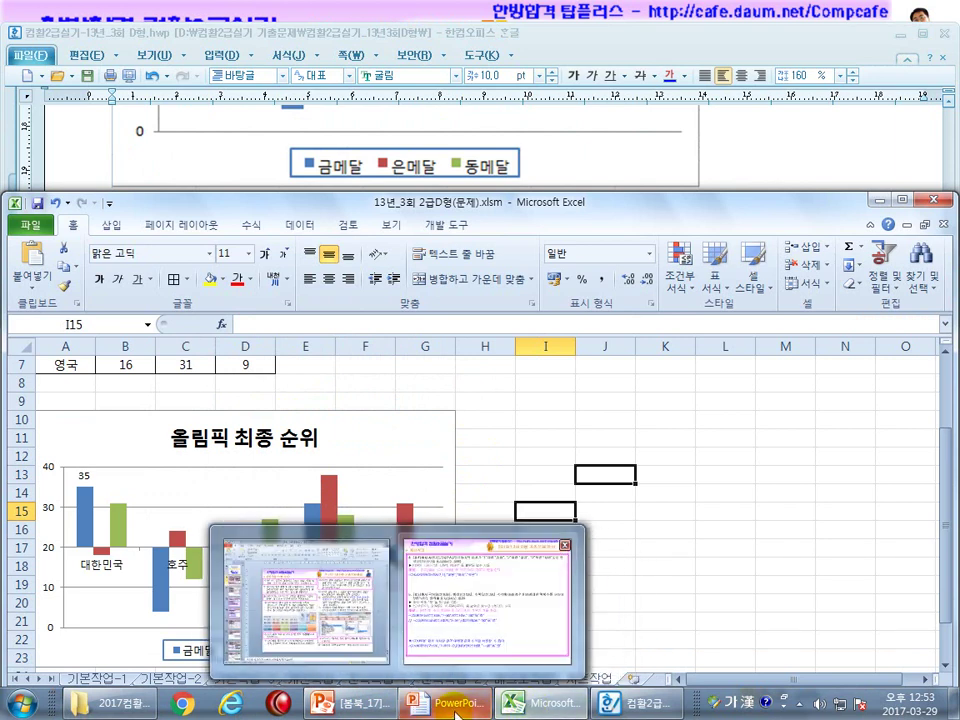
left_click(430, 550)
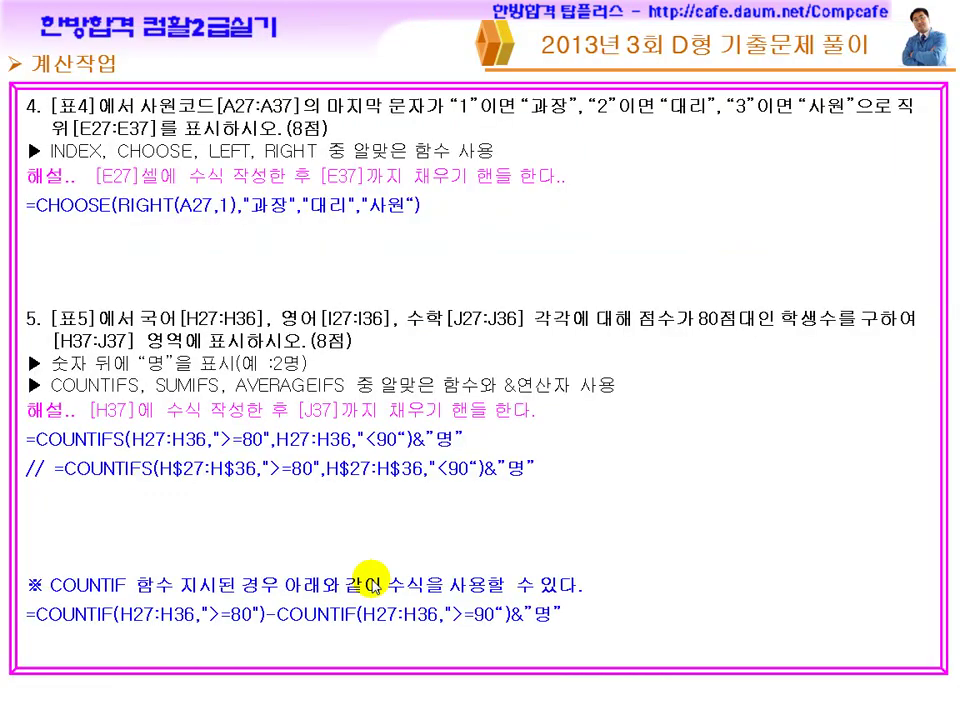
left_click(350, 510)
left_click(350, 510)
left_click(350, 510)
left_click(350, 510)
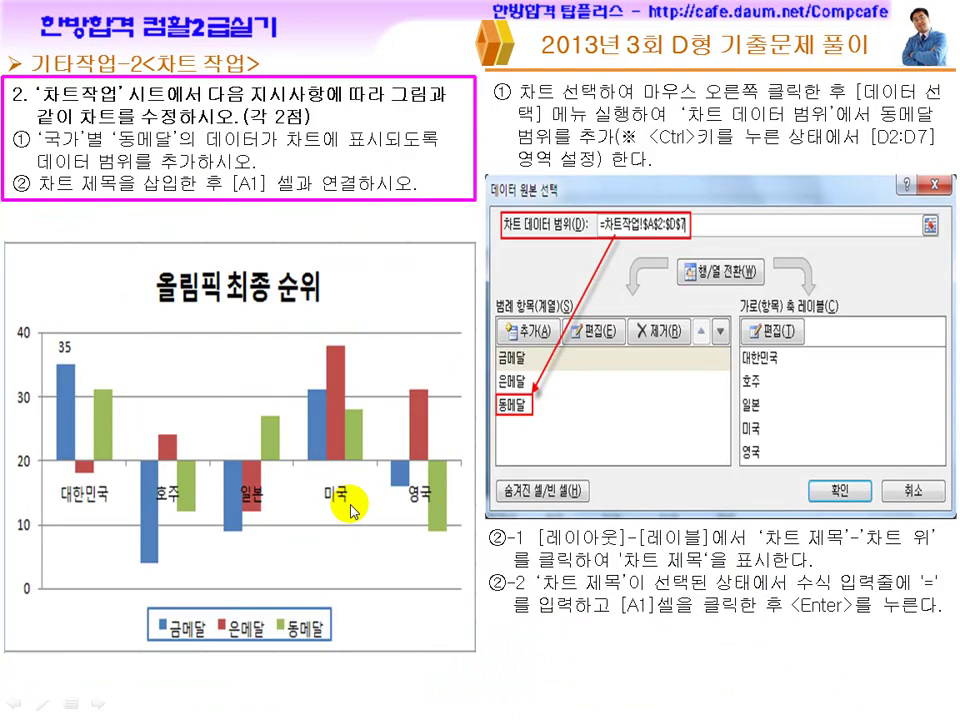